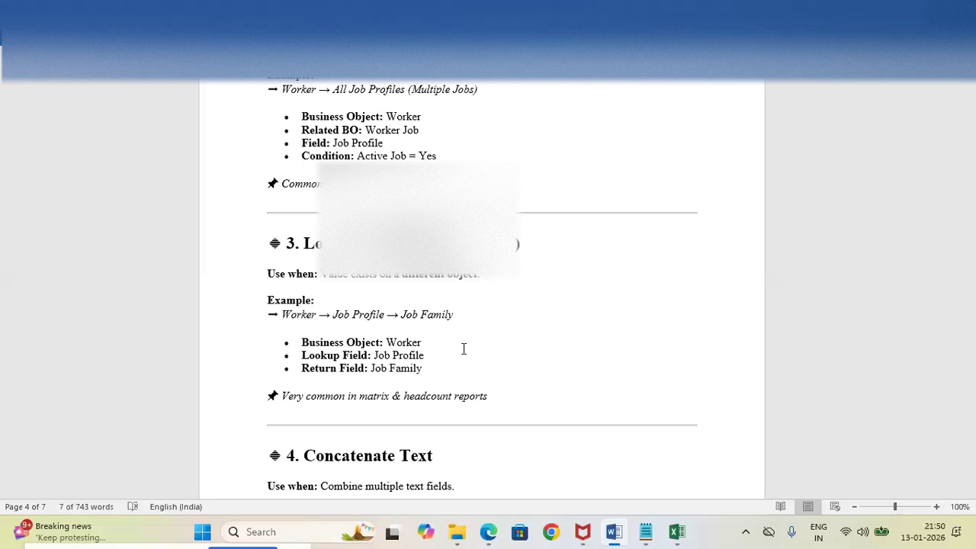
# Switch to the Notepad notes and add a bold "Date difference:" label on a new line below the Substring Text entry
pyautogui.moveTo(614, 531)
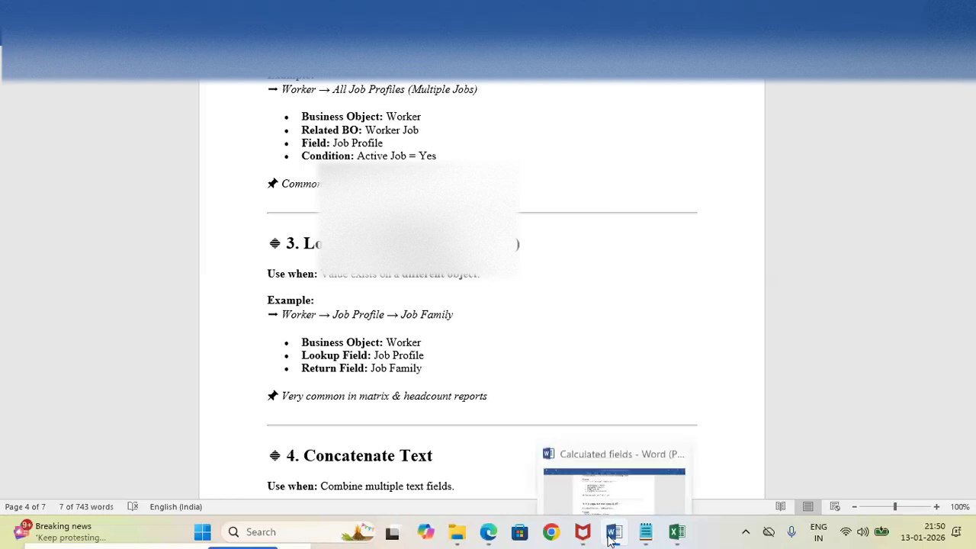
pyautogui.click(596, 461)
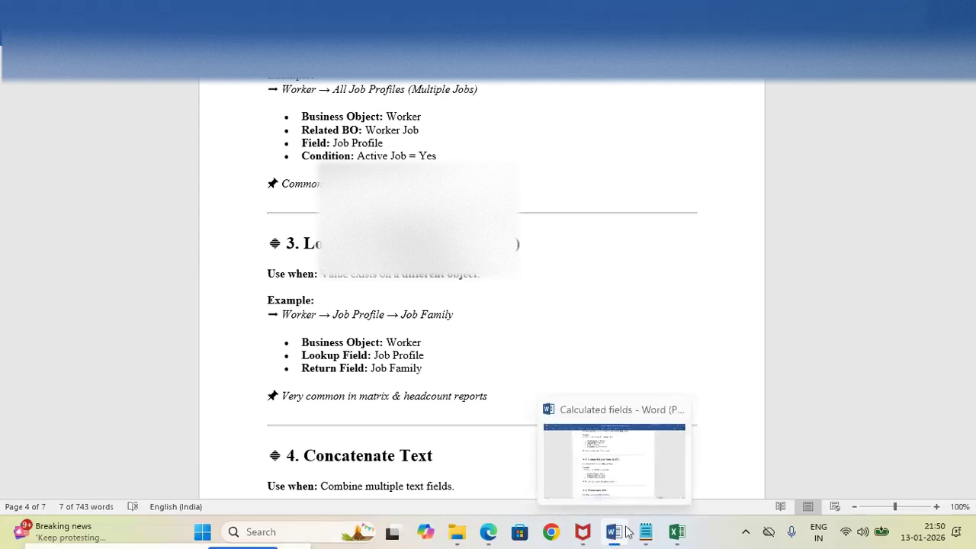
pyautogui.moveTo(646, 531)
pyautogui.click(632, 491)
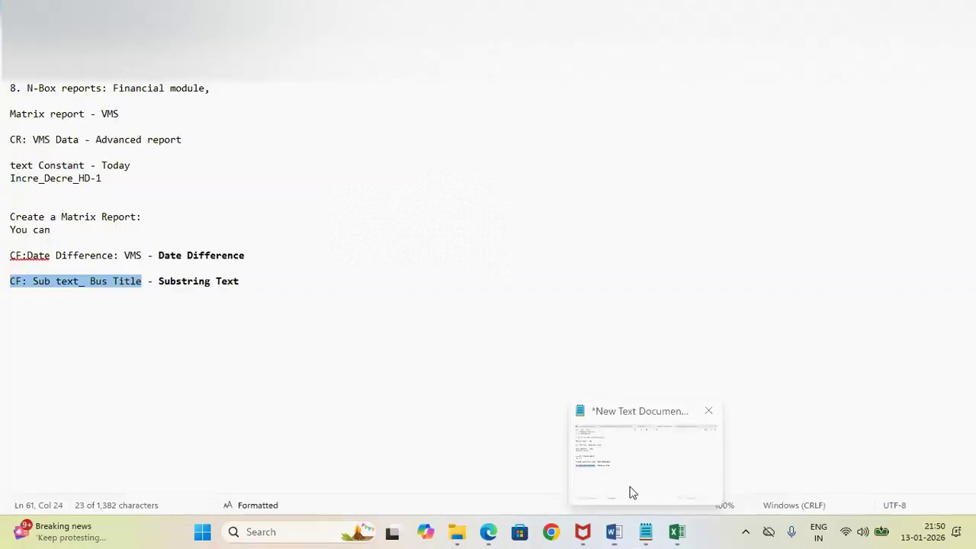
pyautogui.click(257, 287)
pyautogui.press('Return')
pyautogui.press('Return')
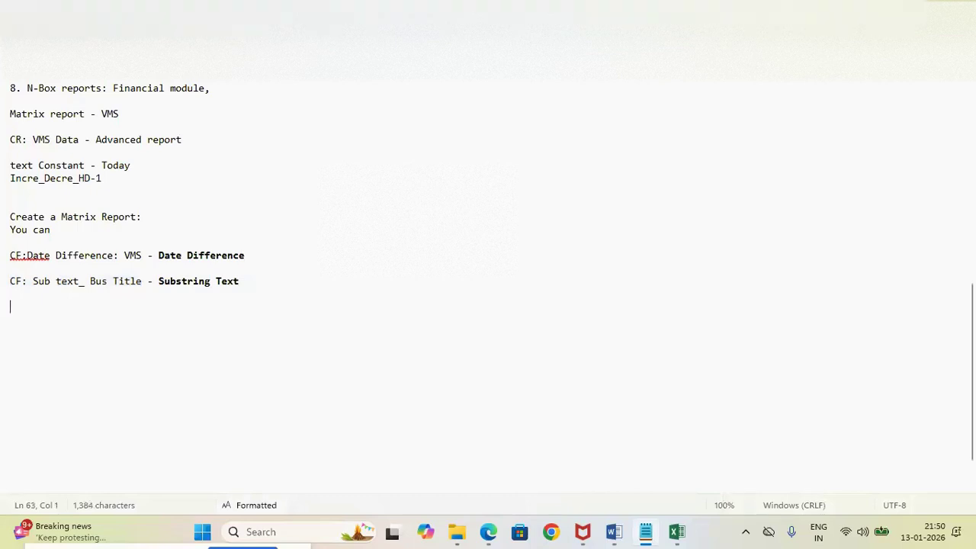
pyautogui.write('Date')
pyautogui.press('BackSpace')
pyautogui.write('e difference:')
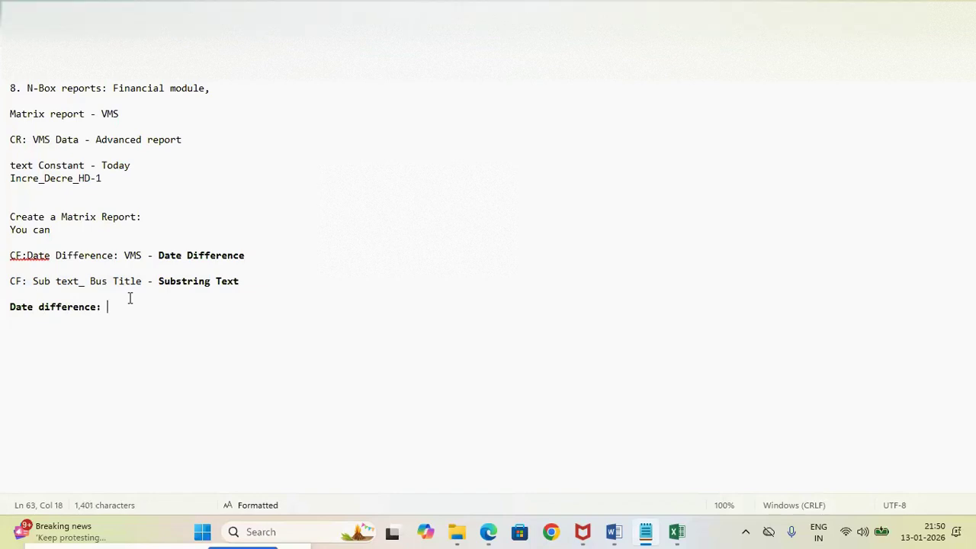
# Complete the Date difference line with "Manager's Hire date - Worker's Hire Date" and remove the bold from that added text
pyautogui.write('Mana')
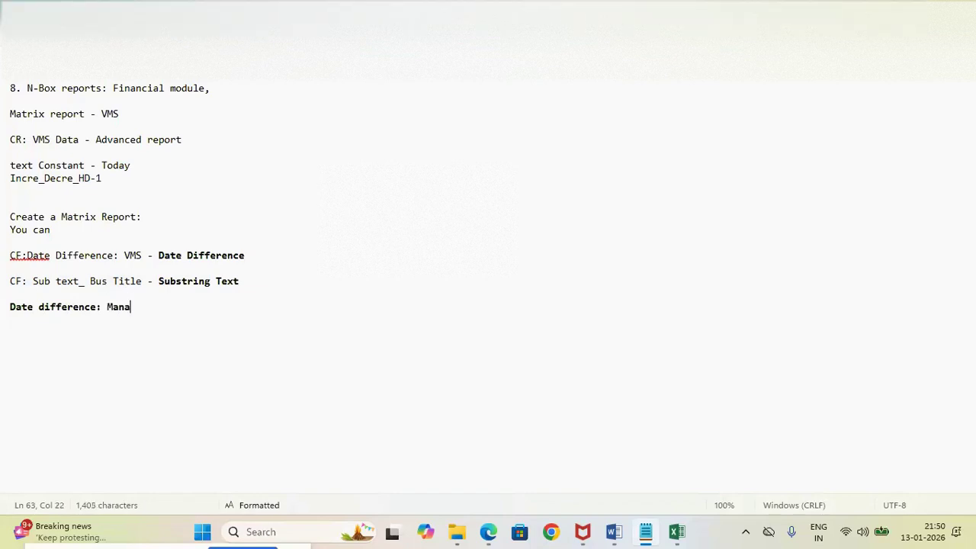
pyautogui.write("ger's Hire date - ")
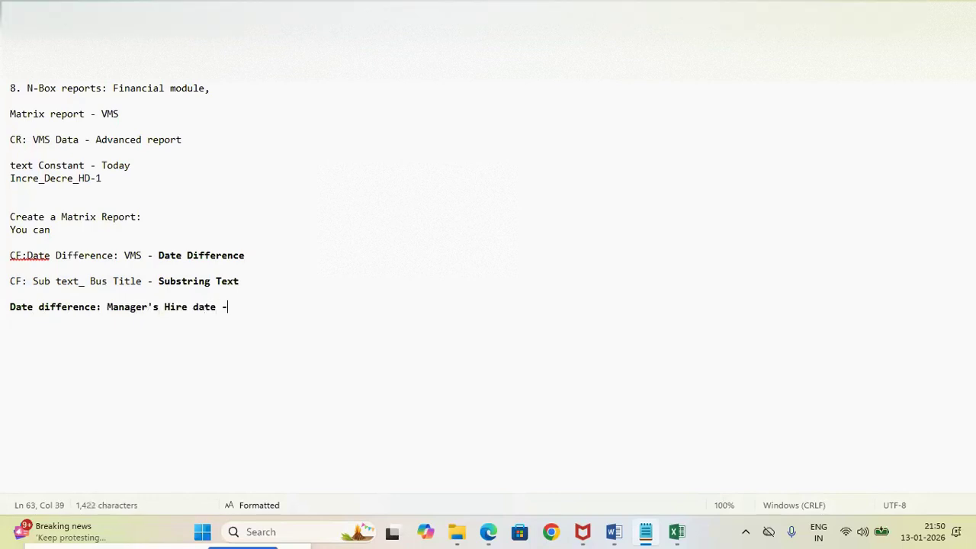
pyautogui.write('Worke')
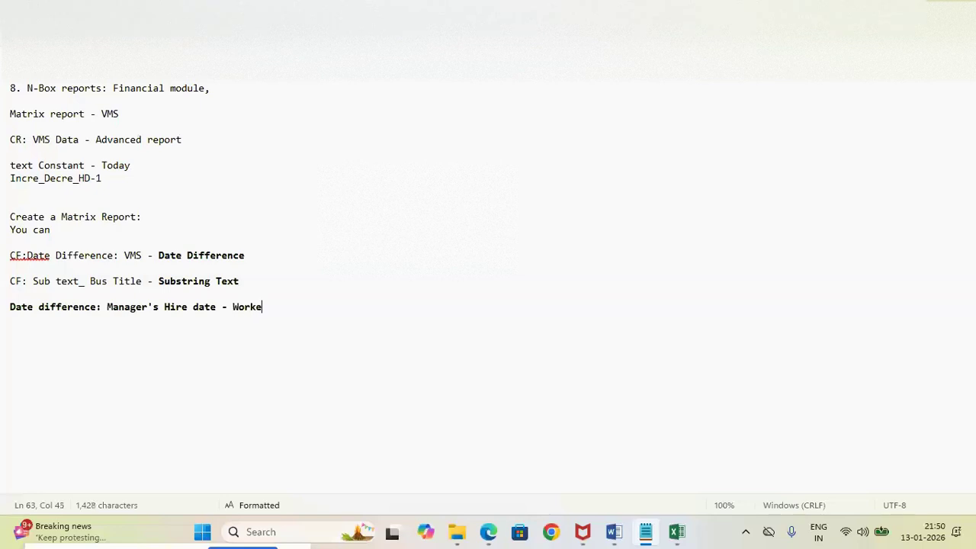
pyautogui.write("r 's field")
pyautogui.press('BackSpace')
pyautogui.press('BackSpace')
pyautogui.press('BackSpace')
pyautogui.press('BackSpace')
pyautogui.write('Hire Date')
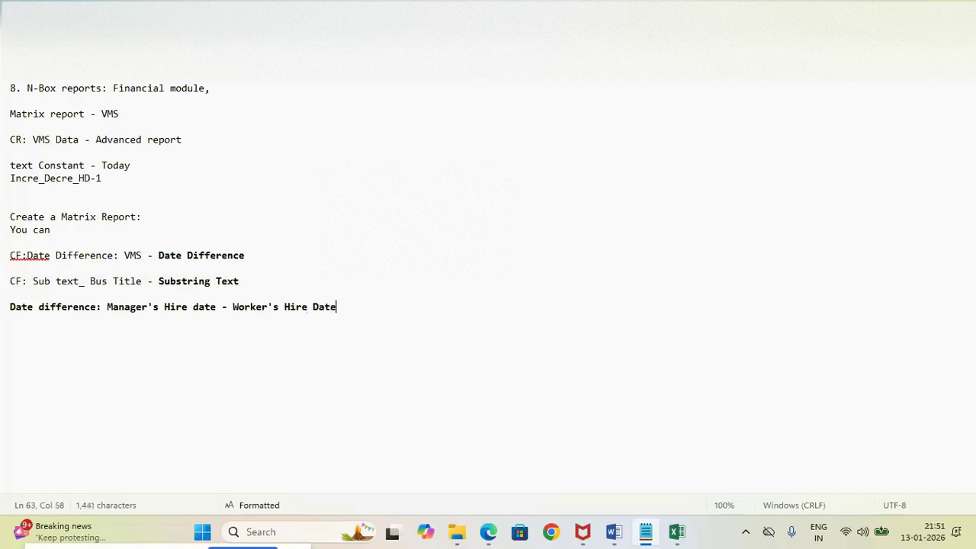
pyautogui.moveTo(107, 307); pyautogui.dragTo(341, 307)
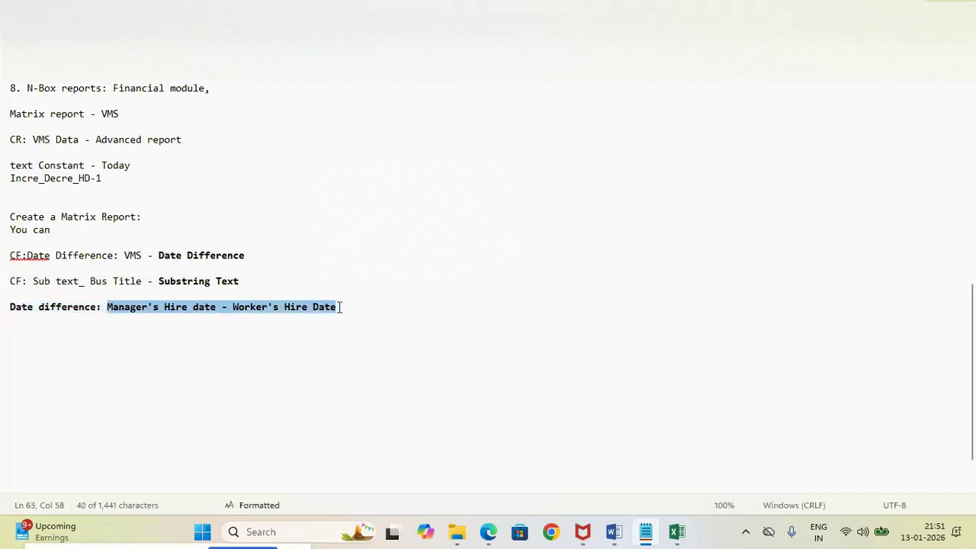
pyautogui.click(360, 322)
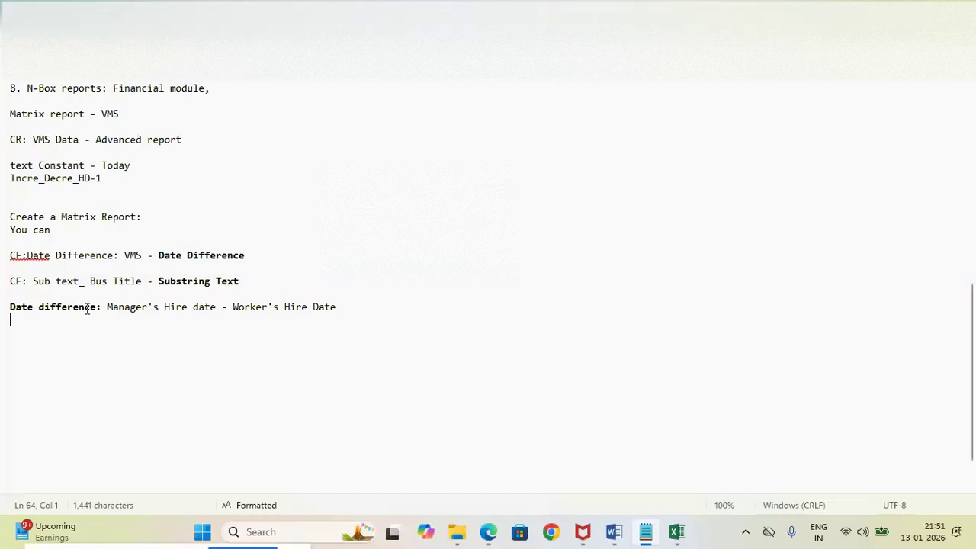
# Add the line "Look up related value" below the Date difference line, leaving a blank line between them
pyautogui.click(346, 301)
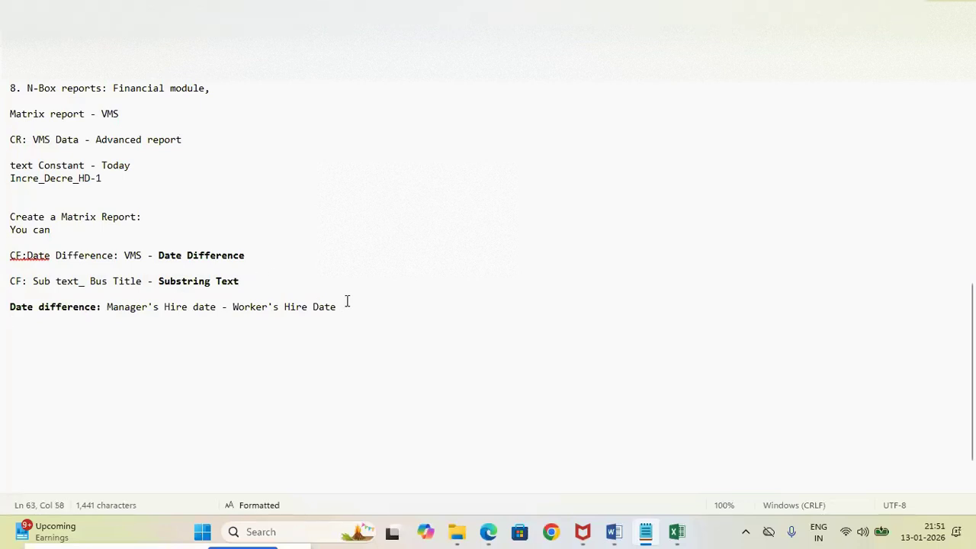
pyautogui.press('Return')
pyautogui.press('Return')
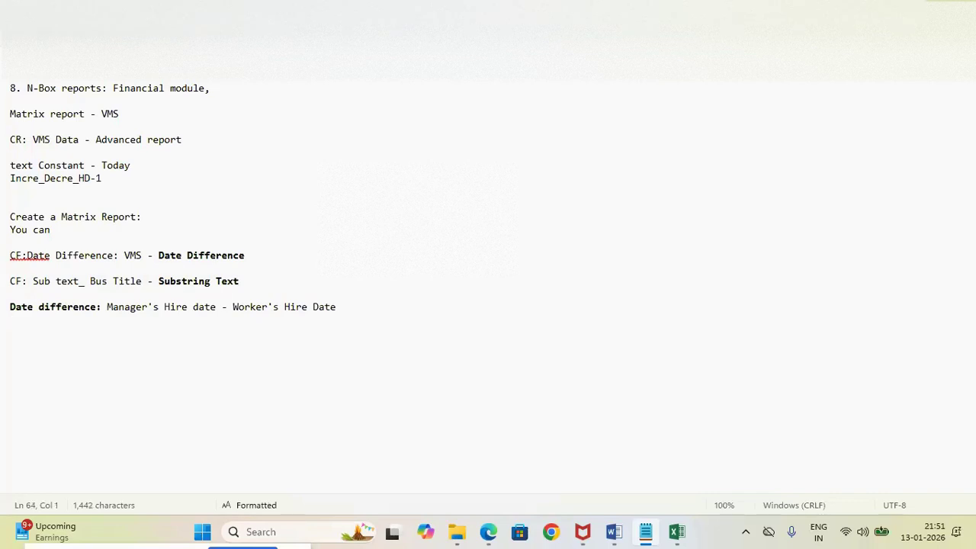
pyautogui.write('Look up related value')
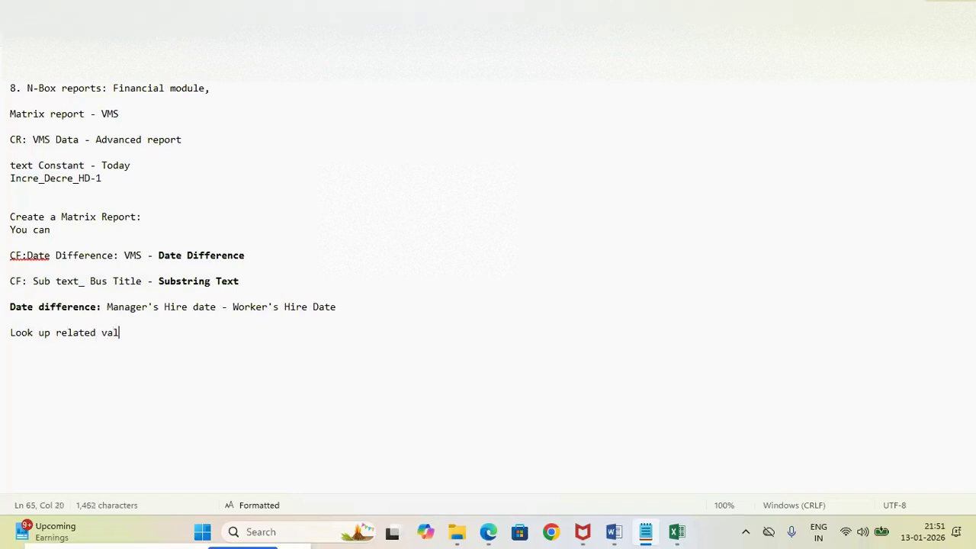
# Make the "Look up related value" line bold and end it with a colon
pyautogui.hotkey('shift', 'Left')
pyautogui.hotkey('shift', 'Left')
pyautogui.hotkey('shift', 'Left')
pyautogui.hotkey('shift', 'Left')
pyautogui.hotkey('shift', 'Left')
pyautogui.hotkey('shift', 'Left')
pyautogui.hotkey('shift', 'Left')
pyautogui.hotkey('shift', 'Left')
pyautogui.hotkey('shift', 'Left')
pyautogui.hotkey('shift', 'Left')
pyautogui.hotkey('shift', 'Left')
pyautogui.hotkey('shift', 'Left')
pyautogui.hotkey('shift', 'Left')
pyautogui.hotkey('shift', 'Left')
pyautogui.hotkey('shift', 'Left')
pyautogui.hotkey('shift', 'Left')
pyautogui.hotkey('shift', 'Left')
pyautogui.hotkey('shift', 'Left')
pyautogui.hotkey('shift', 'Left')
pyautogui.hotkey('shift', 'Left')
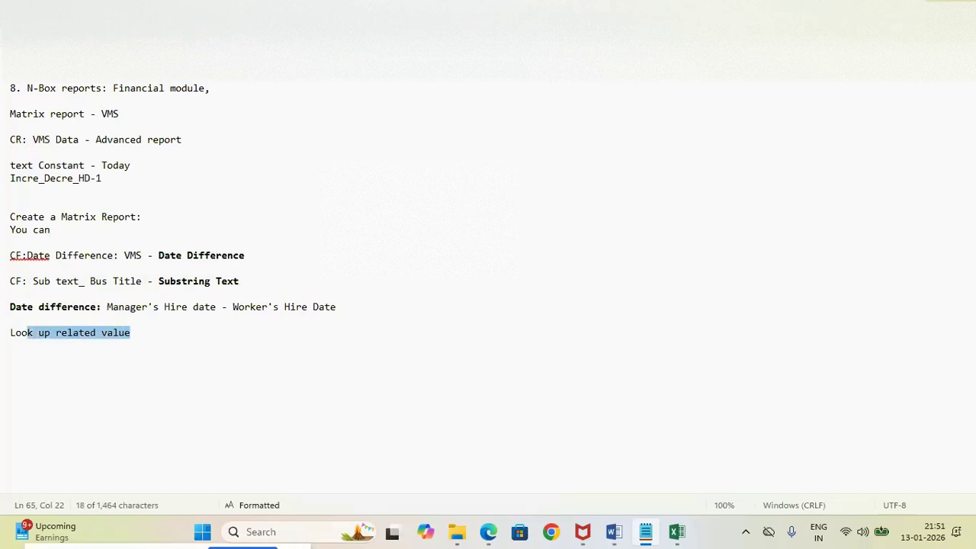
pyautogui.hotkey('shift', 'Left')
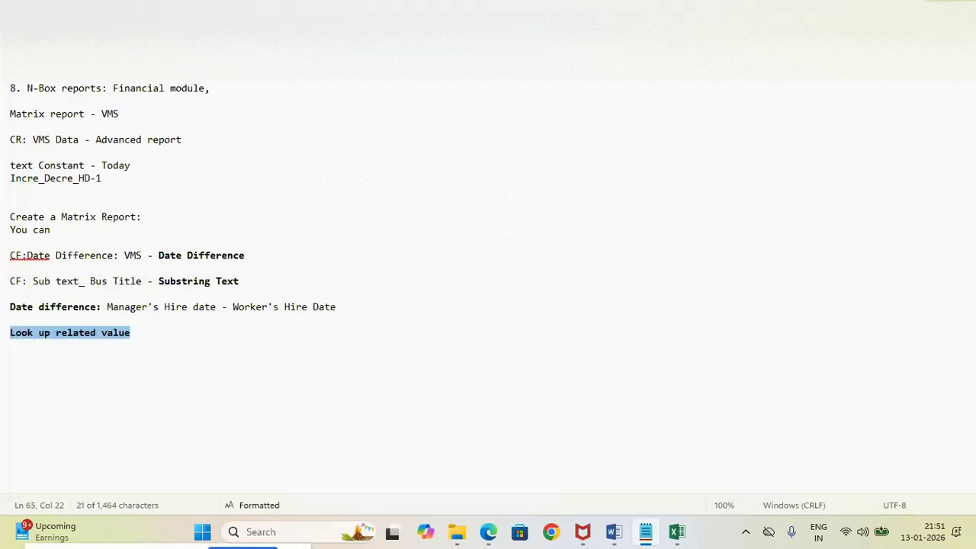
pyautogui.hotkey('ctrl', 'b')
pyautogui.press('End')
pyautogui.write(': ')
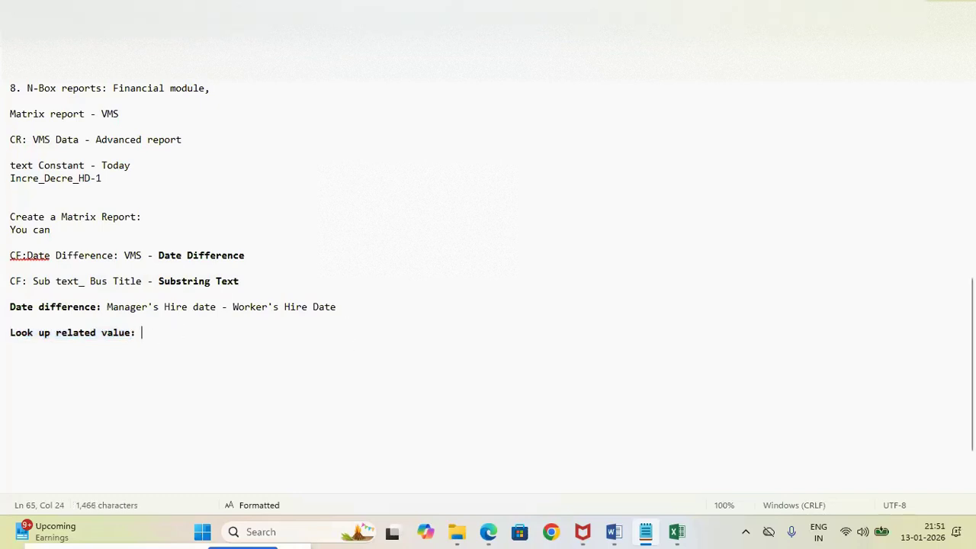
pyautogui.write('k')
pyautogui.press('BackSpace')
pyautogui.press('BackSpace')
# Switch to Workday in the Edge browser and open the Create Calculated Field task from the Substring Text calculated field page
pyautogui.moveTo(488, 531)
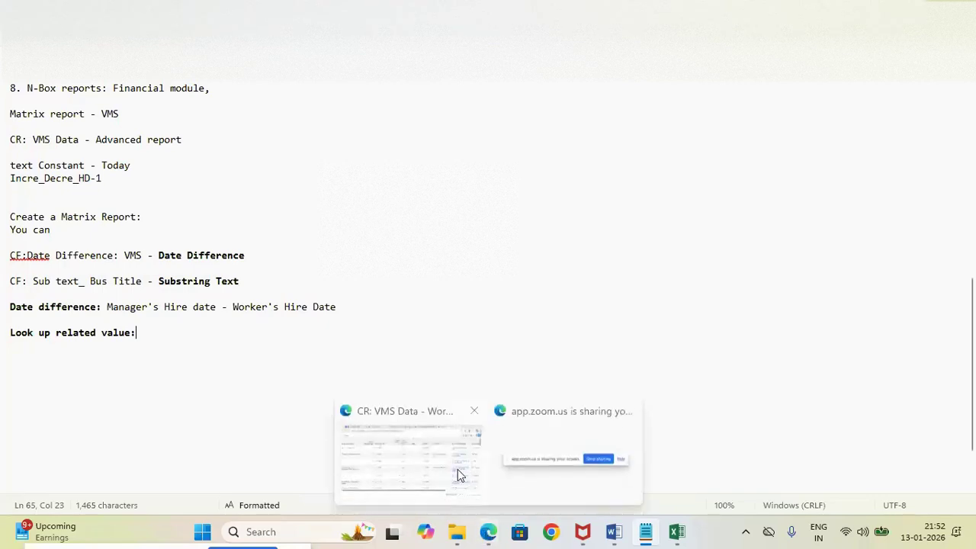
pyautogui.click(456, 474)
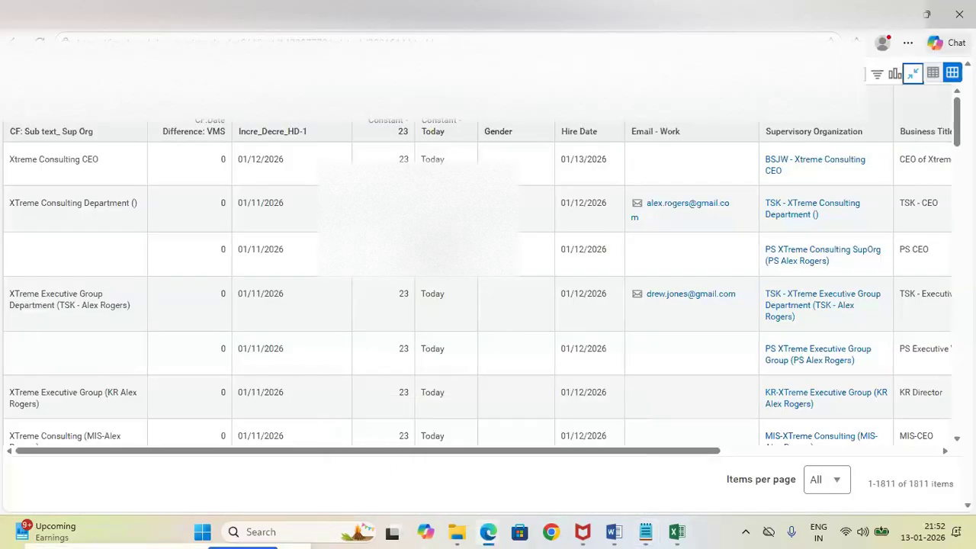
pyautogui.click(582, 11)
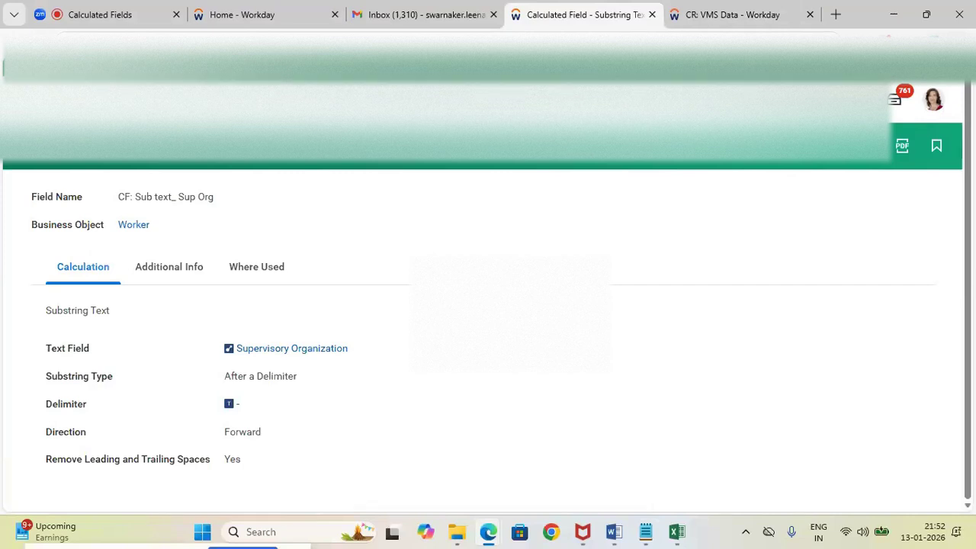
pyautogui.click(458, 99)
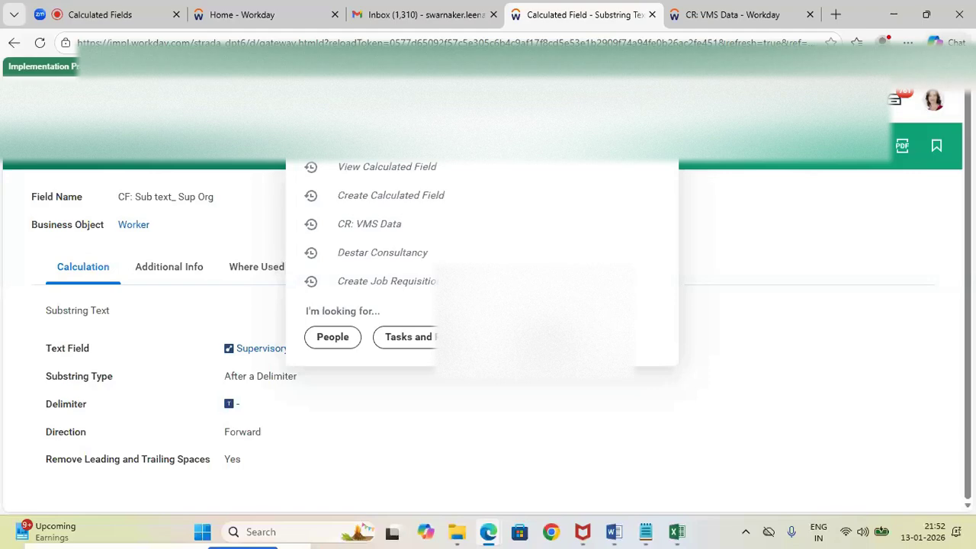
pyautogui.write('cre')
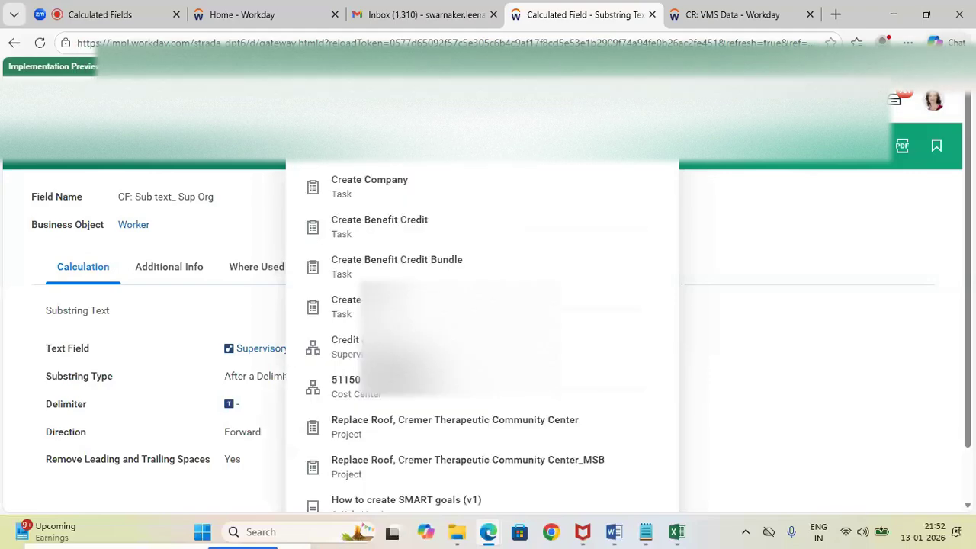
pyautogui.write('ate')
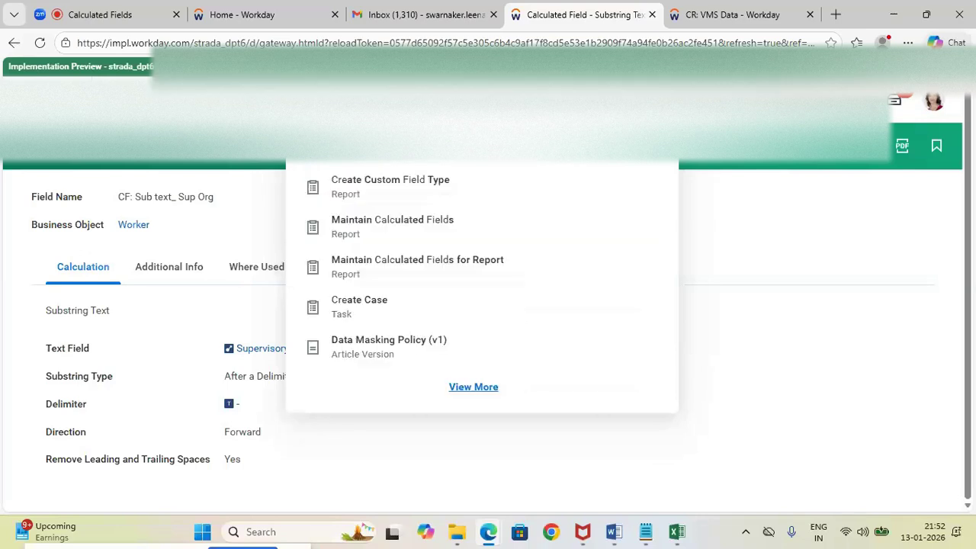
pyautogui.click(405, 160)
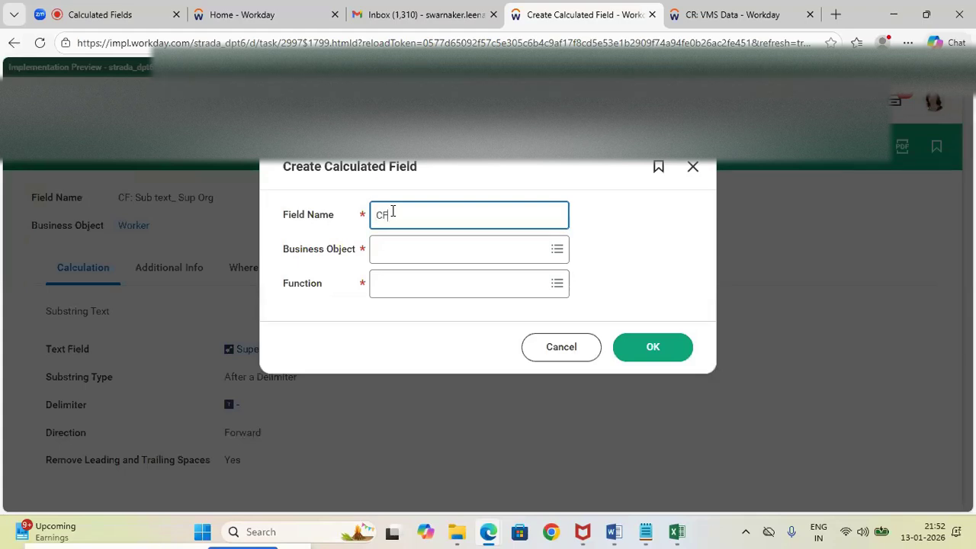
# Name the new calculated field "CF_Date Difference: Managers HD & Worker HD"
pyautogui.write('B')
pyautogui.write('ate Diffe')
pyautogui.write('rence: Mana')
pyautogui.write("ger's")
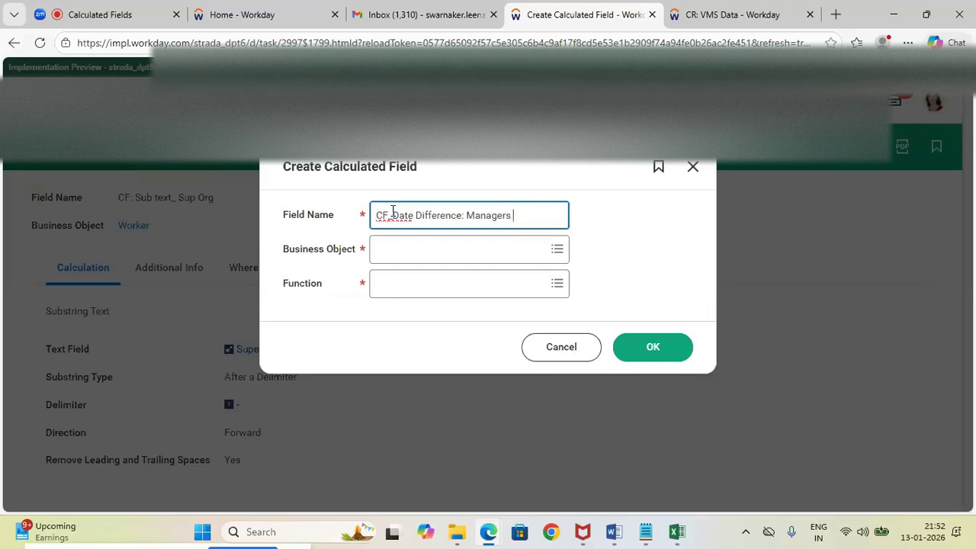
pyautogui.write('ire Date &')
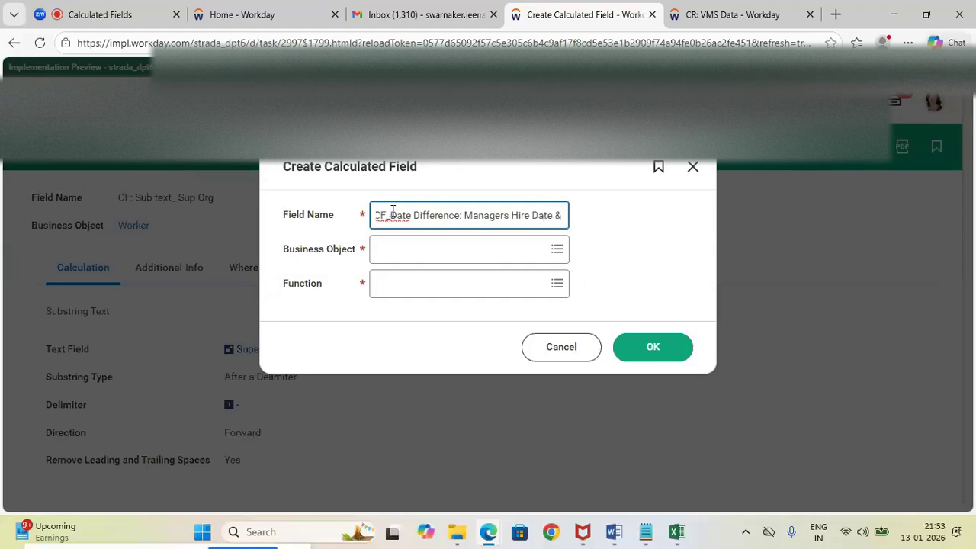
pyautogui.click(532, 220)
pyautogui.press('BackSpace')
pyautogui.press('BackSpace')
pyautogui.press('BackSpace')
pyautogui.press('BackSpace')
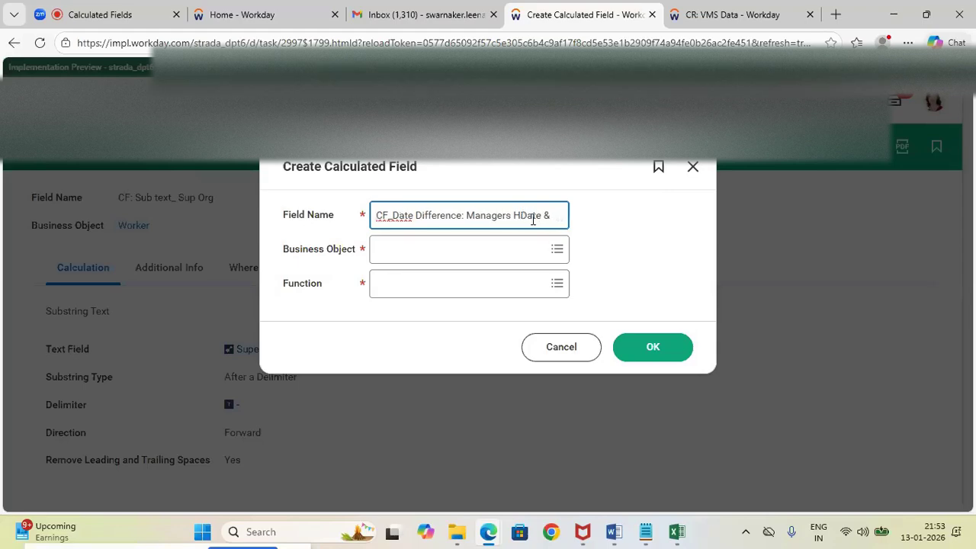
pyautogui.press('BackSpace')
pyautogui.press('BackSpace')
pyautogui.write('Worker HD')
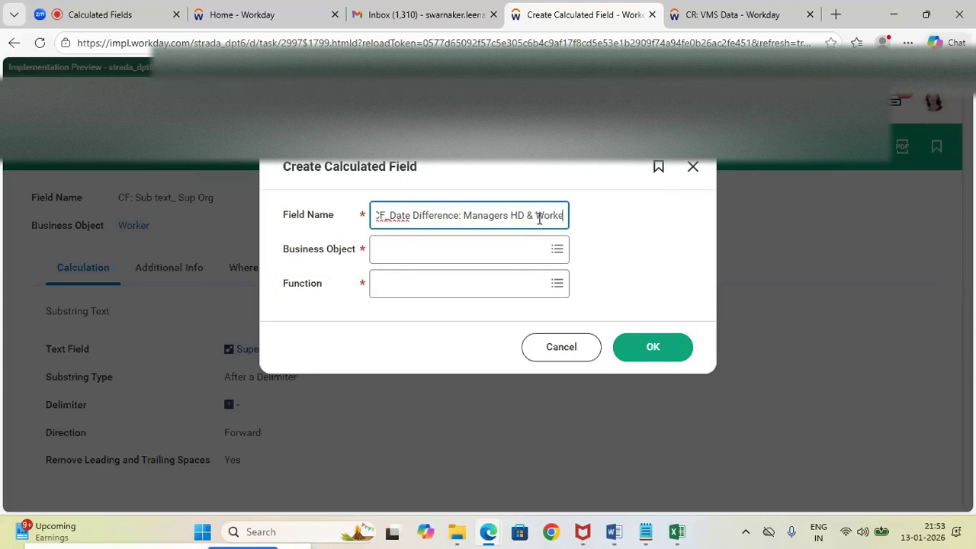
# Set the business object to Worker and the function to Date Difference, and confirm the new calculated field's basic settings
pyautogui.click(414, 250)
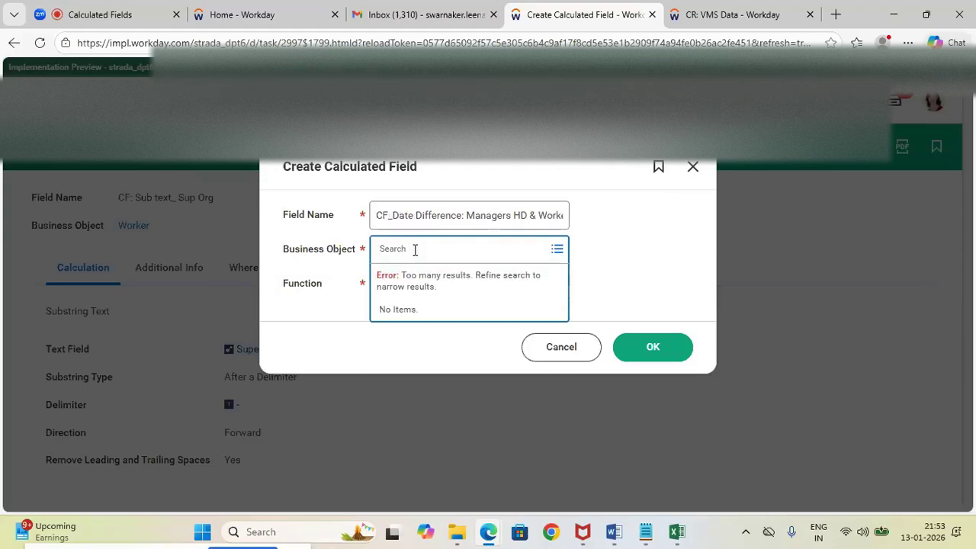
pyautogui.write('Worker')
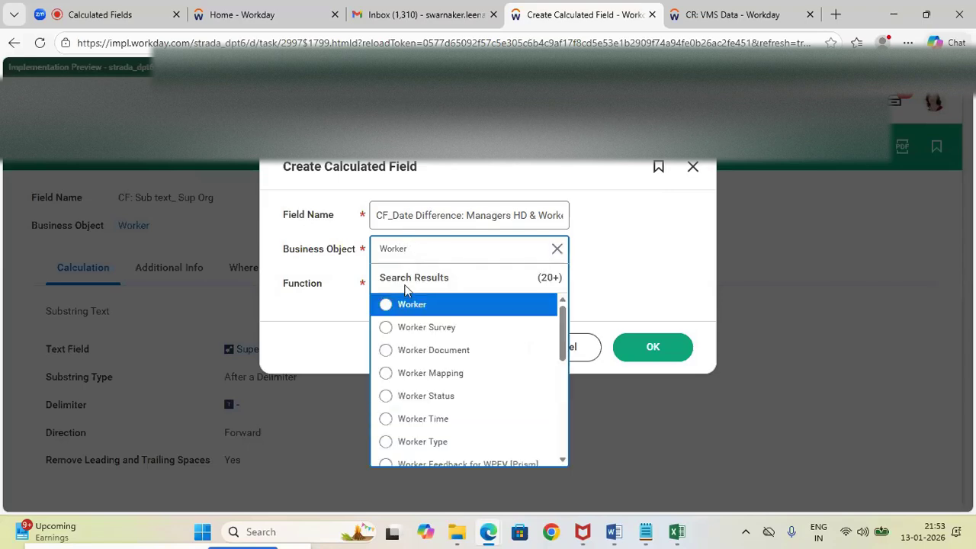
pyautogui.click(387, 306)
pyautogui.click(389, 285)
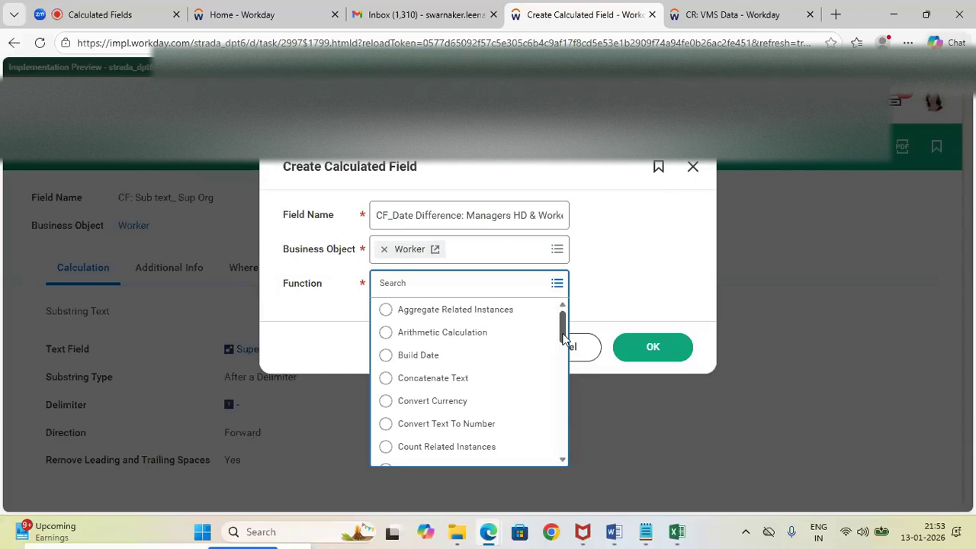
pyautogui.scroll(-1, 473, 404)
pyautogui.click(391, 437)
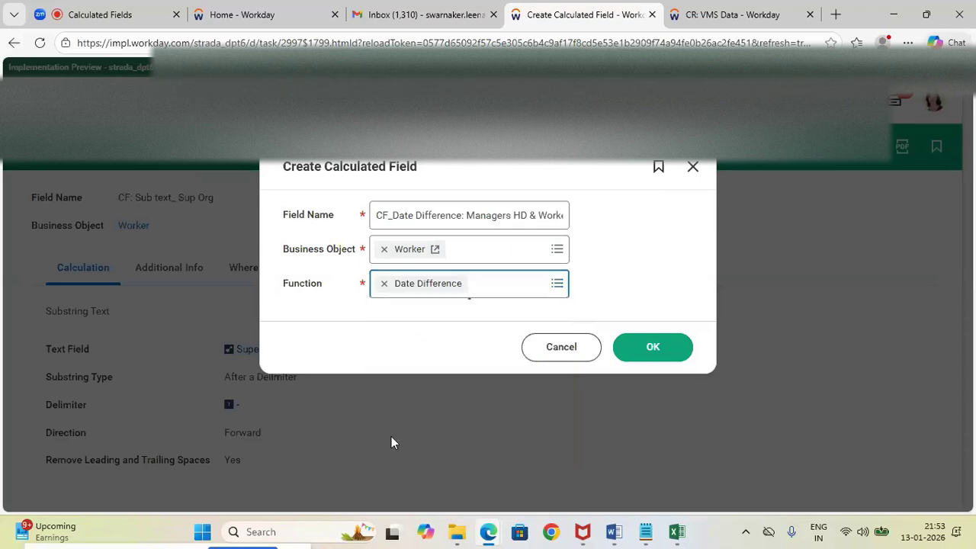
pyautogui.click(648, 350)
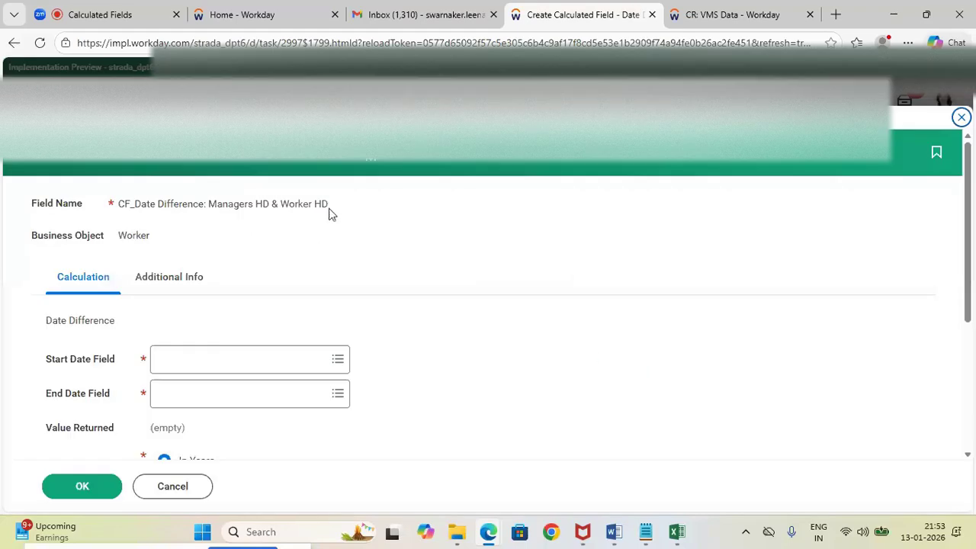
# Copy the new calculated field's name into the Notepad notes, below the "Look up related value:" line
pyautogui.moveTo(331, 213); pyautogui.dragTo(119, 204)
pyautogui.hotkey('ctrl', 'c')
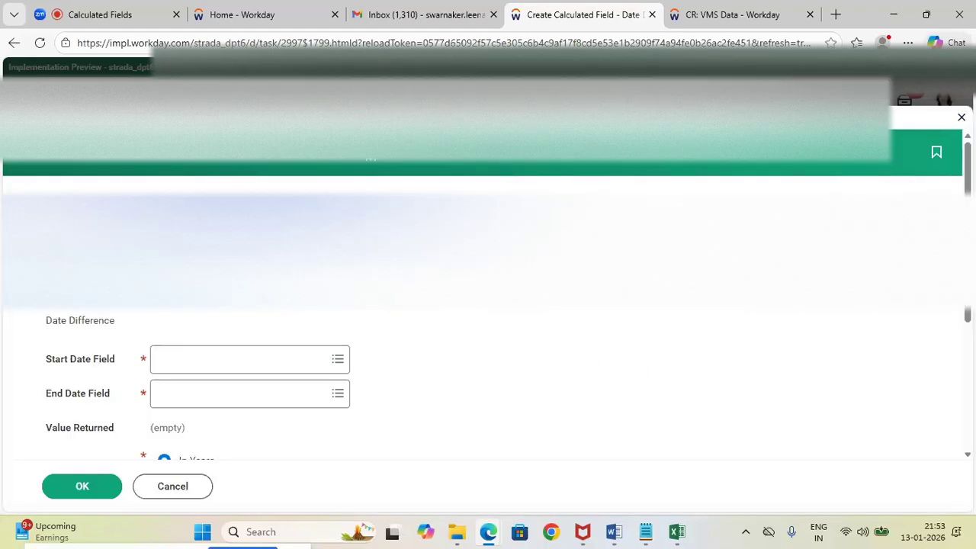
pyautogui.moveTo(645, 532)
pyautogui.click(606, 460)
pyautogui.press('Return')
pyautogui.press('Return')
pyautogui.hotkey('ctrl', 'v')
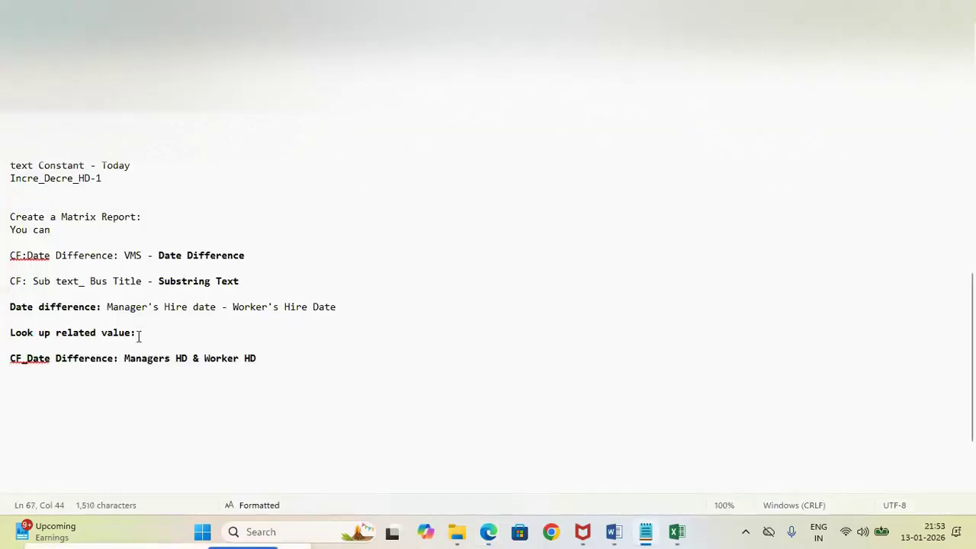
# Delete the "Look up related value:" line from the notes and switch back to Workday in Edge
pyautogui.moveTo(138, 336); pyautogui.dragTo(9, 334)
pyautogui.press('BackSpace')
pyautogui.press('BackSpace')
pyautogui.hotkey('alt', 'Tab')
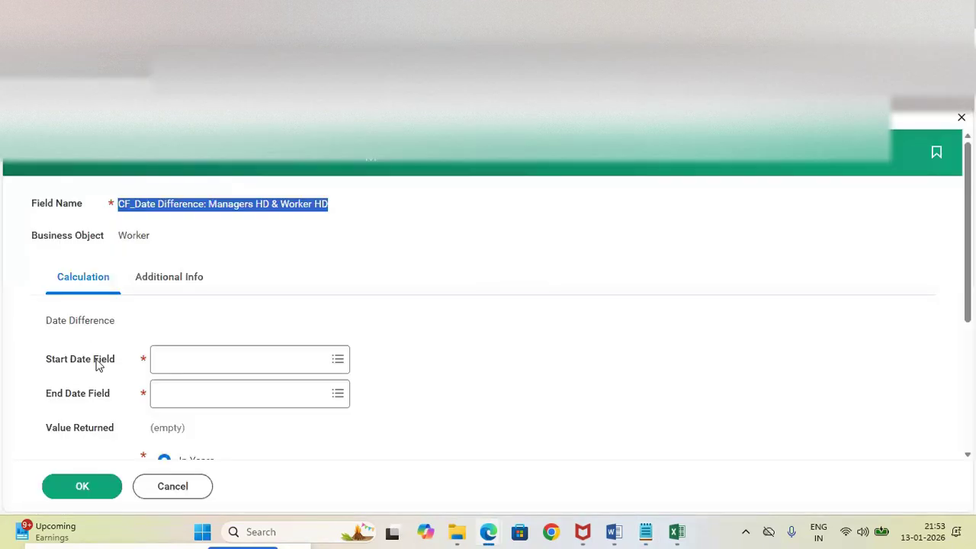
# Search the Start Date Field options for "Manager's hire date", then clear the search
pyautogui.click(183, 364)
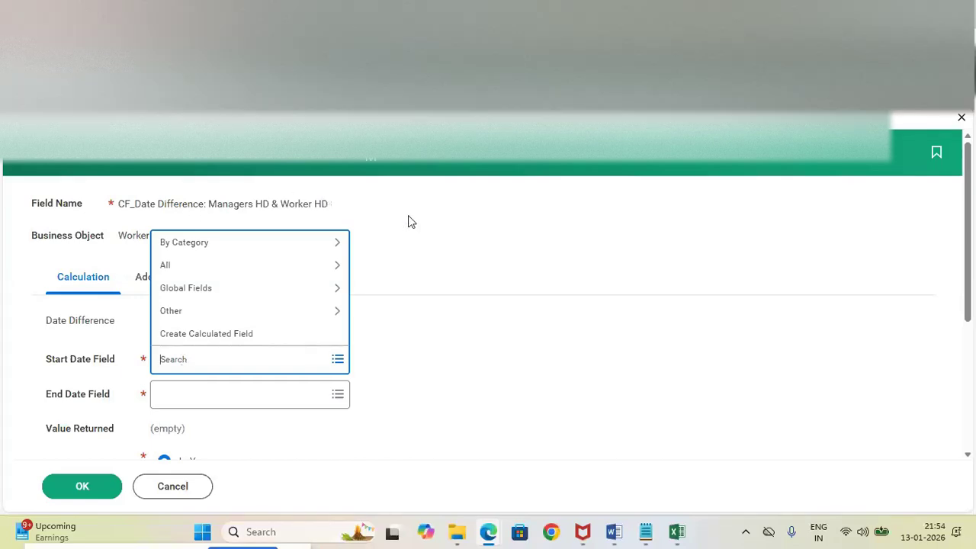
pyautogui.click(408, 217)
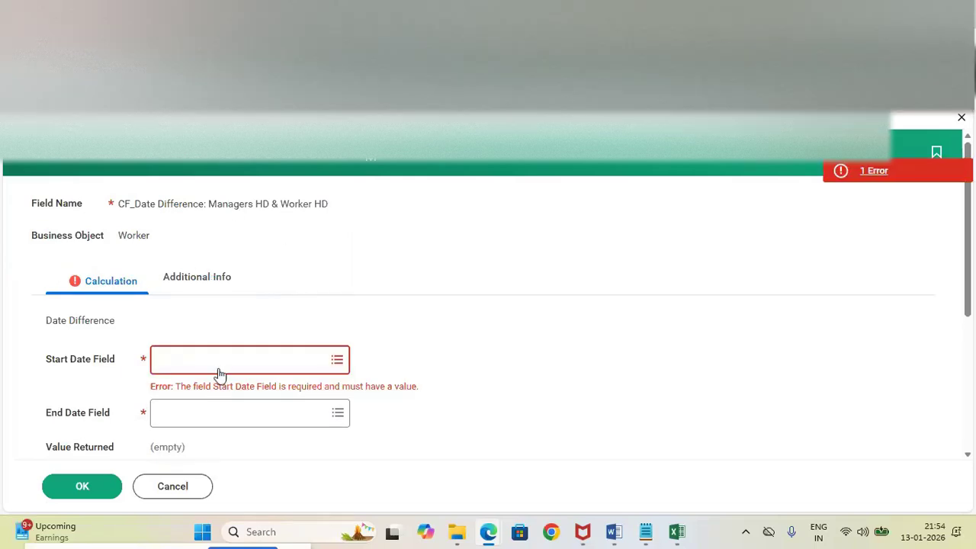
pyautogui.click(218, 370)
pyautogui.write('M')
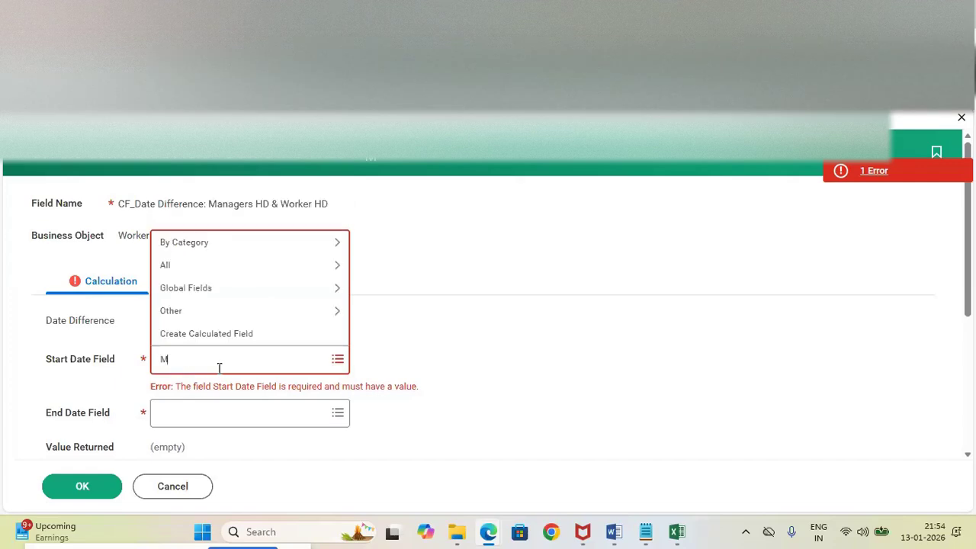
pyautogui.write("anager's hire date")
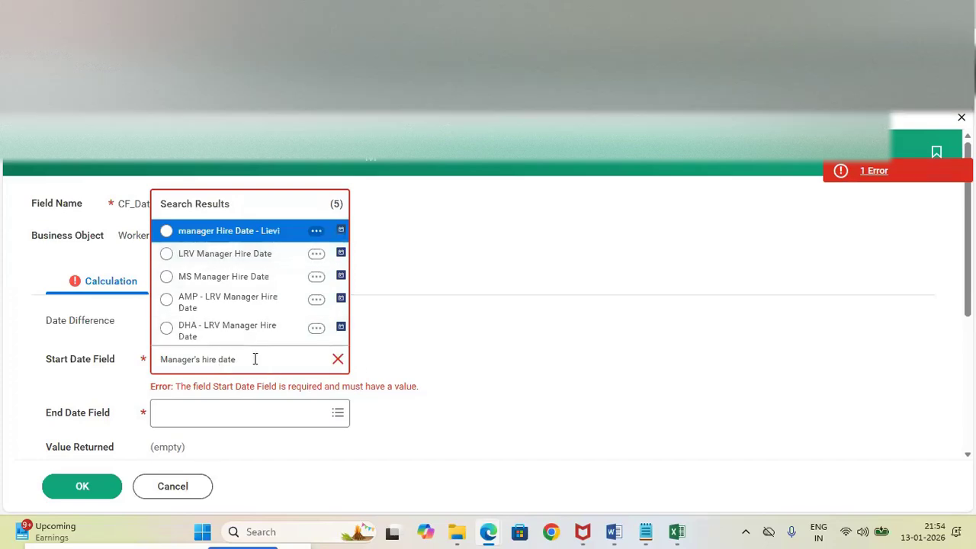
pyautogui.tripleClick(255, 359)
pyautogui.press('BackSpace')
pyautogui.click(447, 349)
# Start creating a calculated field from the Start Date Field and name it "manager's Hire Date ( VMS)"
pyautogui.click(251, 365)
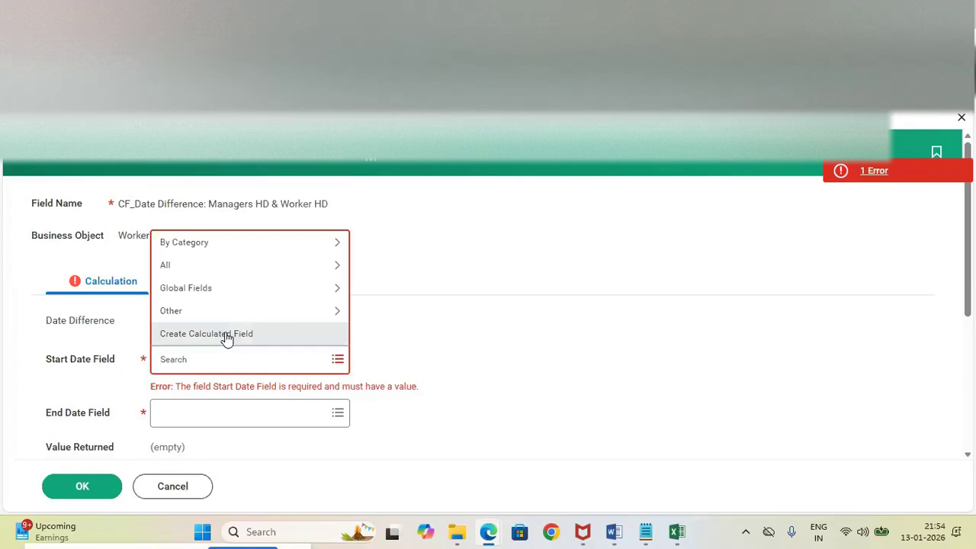
pyautogui.click(226, 336)
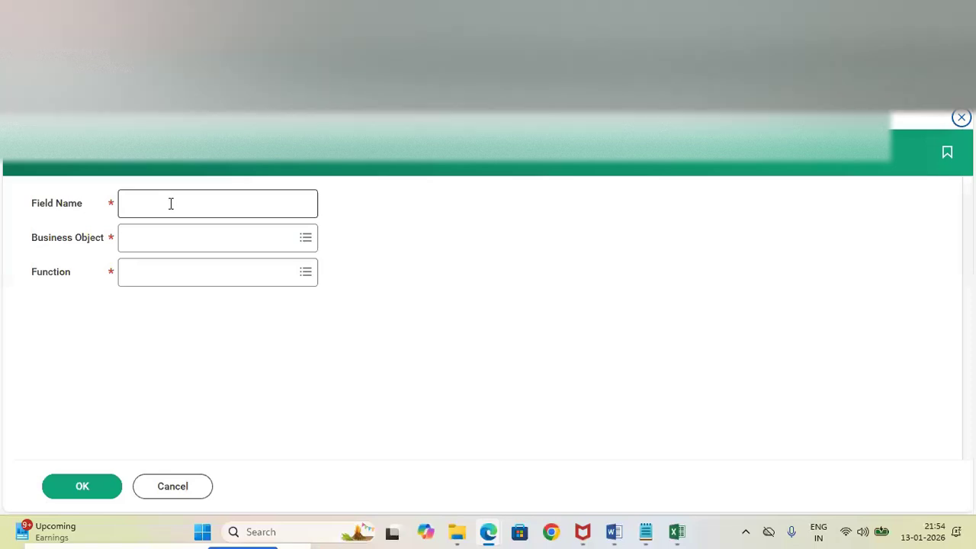
pyautogui.click(171, 204)
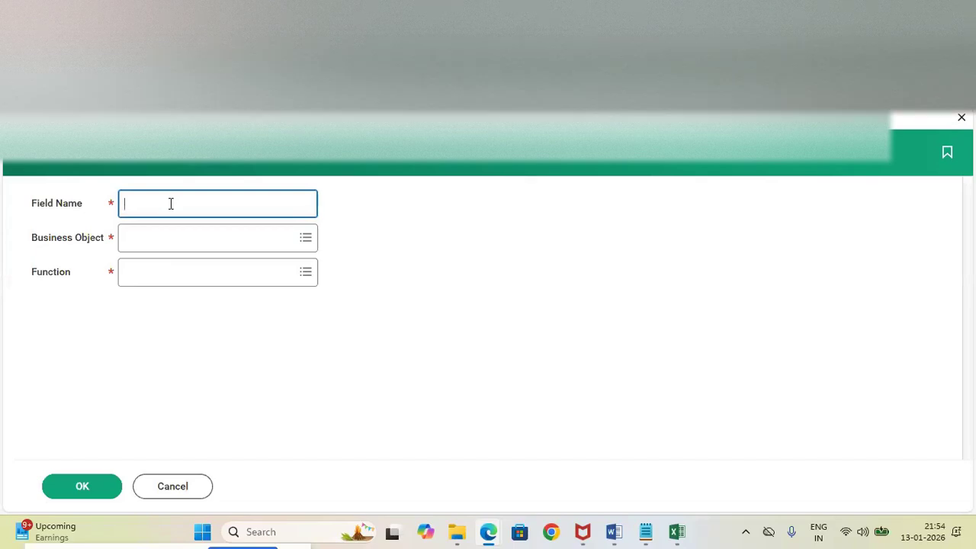
pyautogui.write("manager's Hire Date")
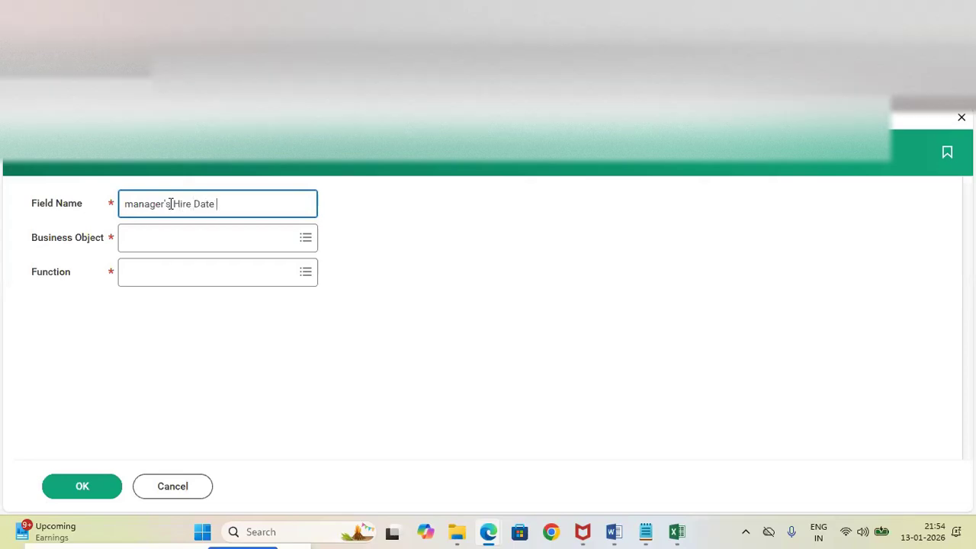
pyautogui.write(' (')
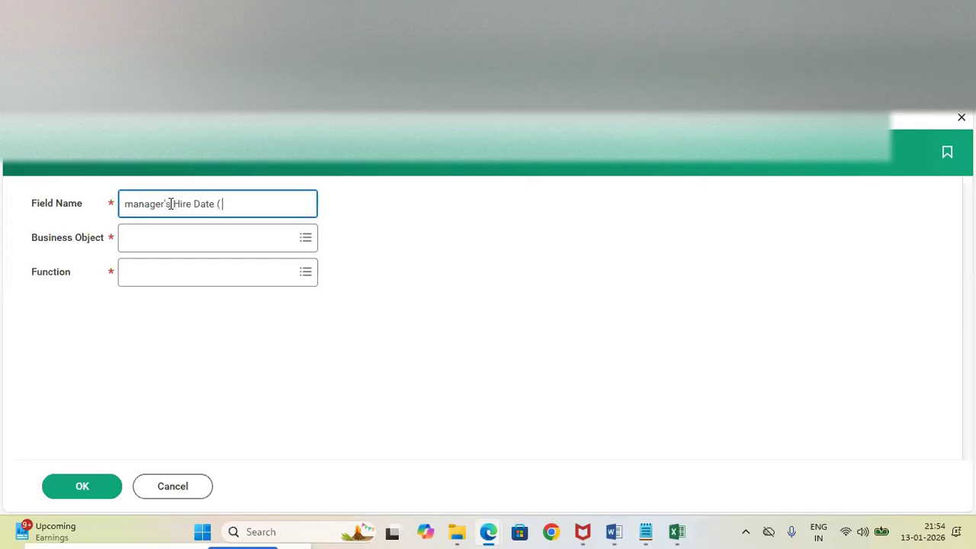
pyautogui.write(' CMS)')
pyautogui.click(230, 210)
pyautogui.press('BackSpace')
pyautogui.write('V')
# Set the business object to Worker and the function to Lookup Related Value, and confirm the basic settings
pyautogui.click(180, 241)
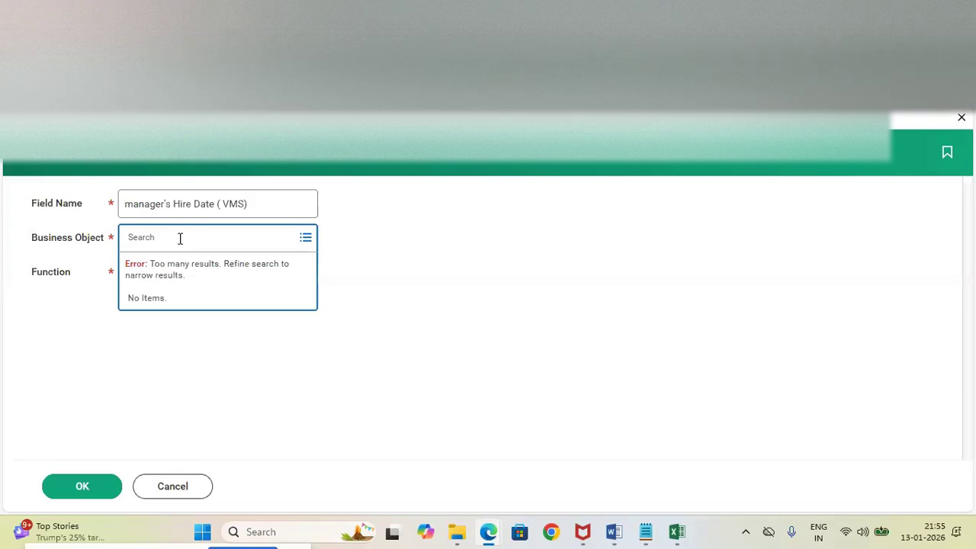
pyautogui.write('orker')
pyautogui.press('Return')
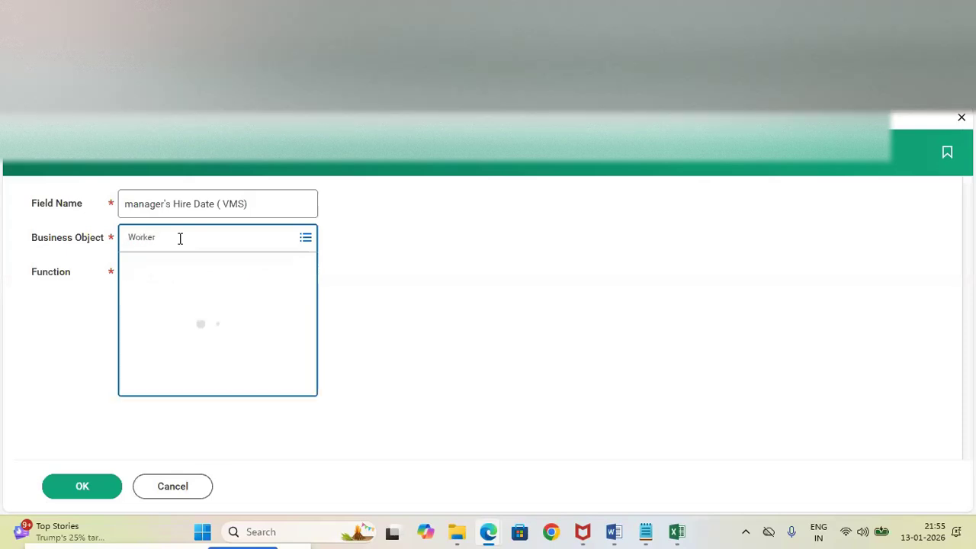
pyautogui.click(131, 299)
pyautogui.click(145, 272)
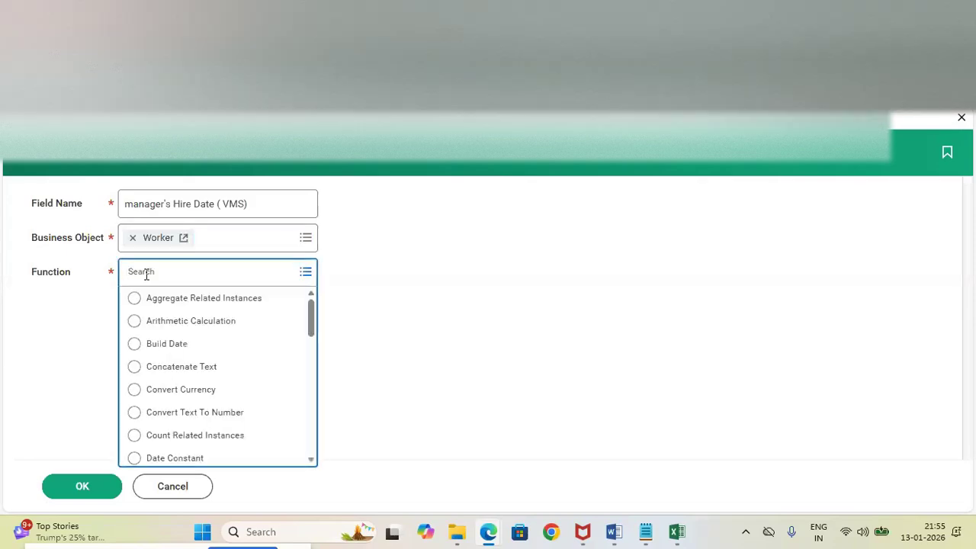
pyautogui.moveTo(312, 328); pyautogui.dragTo(307, 387)
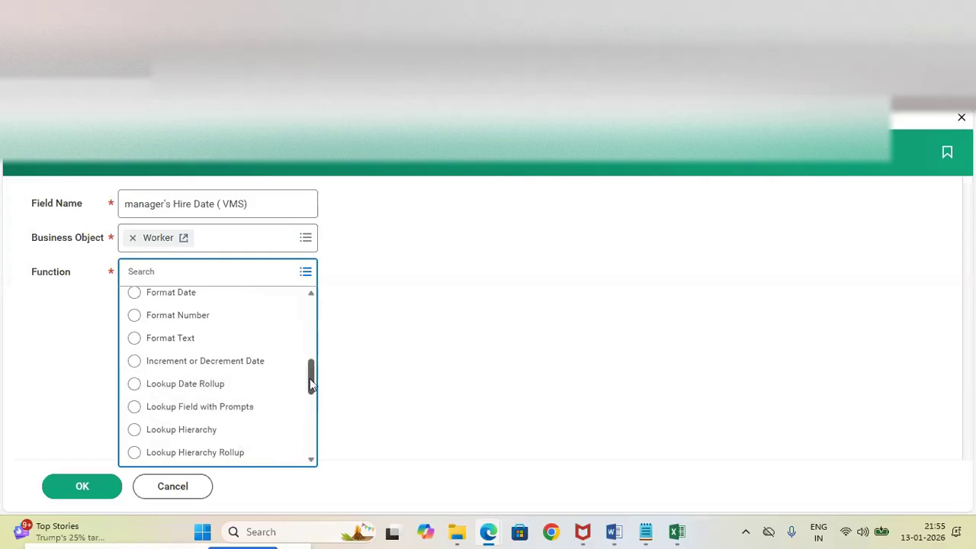
pyautogui.moveTo(309, 378); pyautogui.dragTo(310, 407)
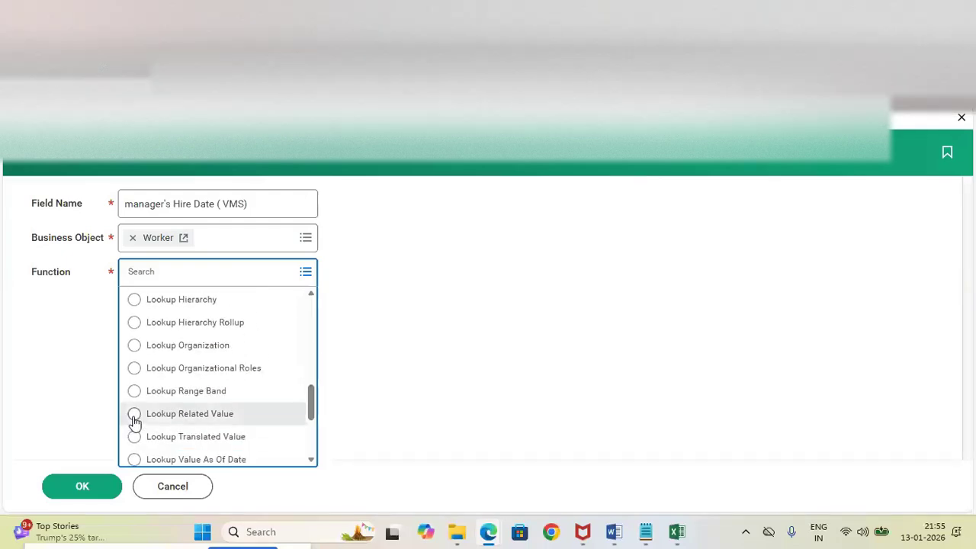
pyautogui.click(134, 416)
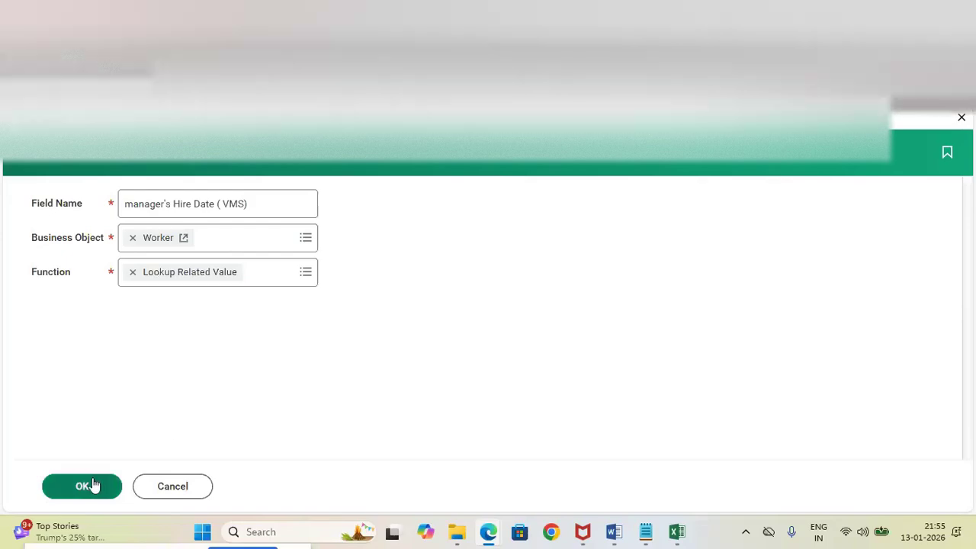
pyautogui.click(93, 485)
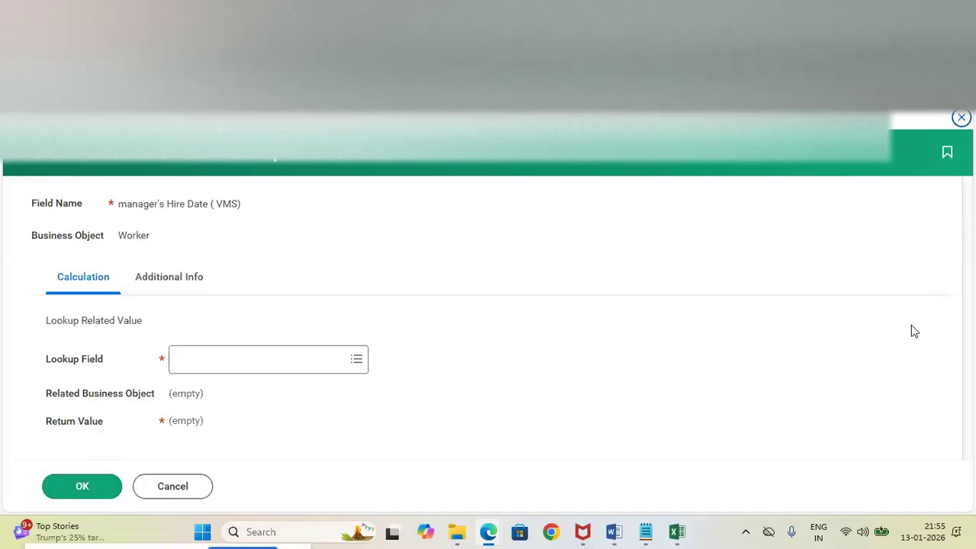
# Find the manager fields, view the details of Manager - Level 01, and set it as the Lookup Field
pyautogui.click(247, 361)
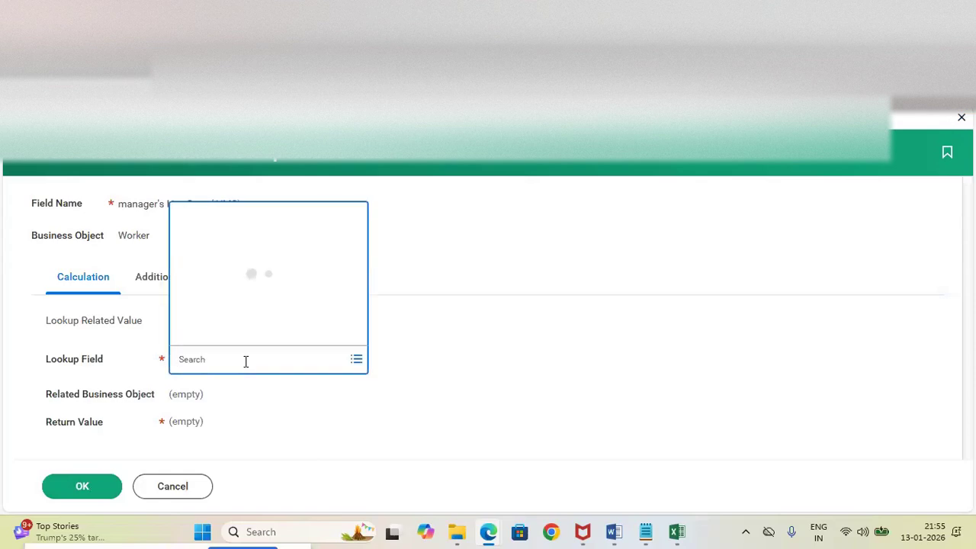
pyautogui.write('Manager')
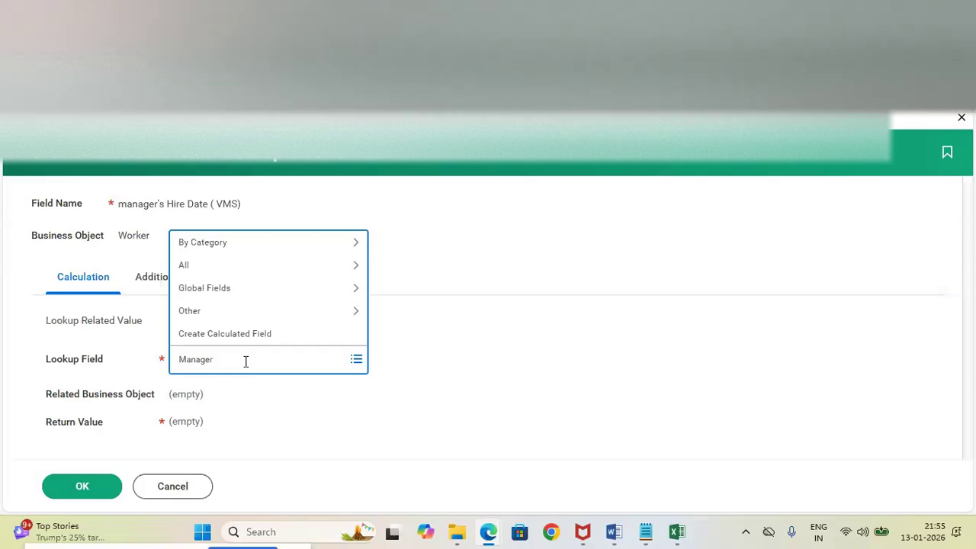
pyautogui.press('Return')
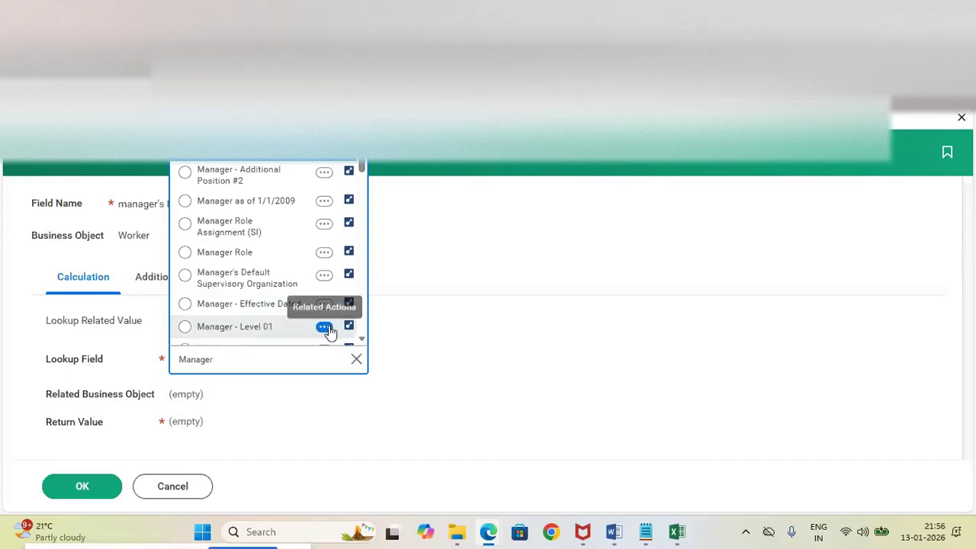
pyautogui.click(324, 327)
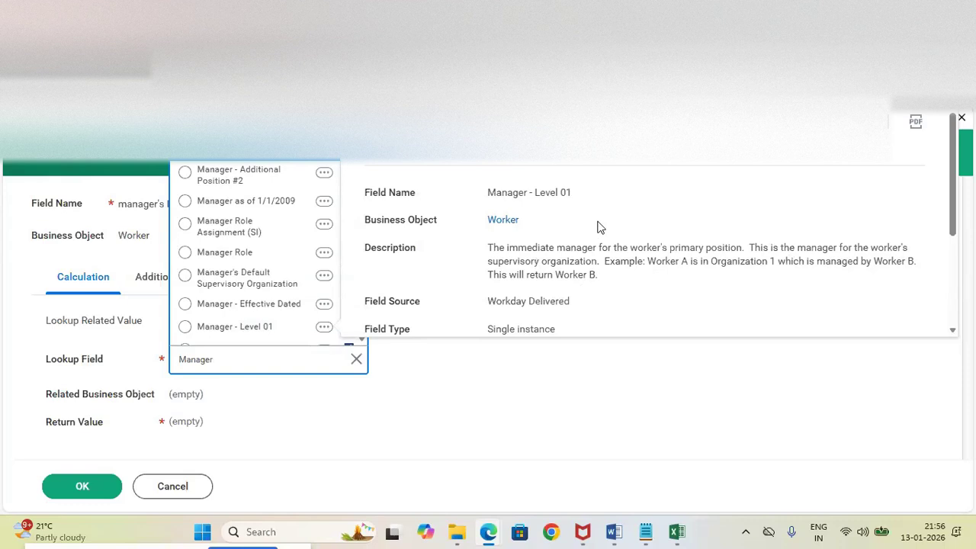
pyautogui.click(186, 327)
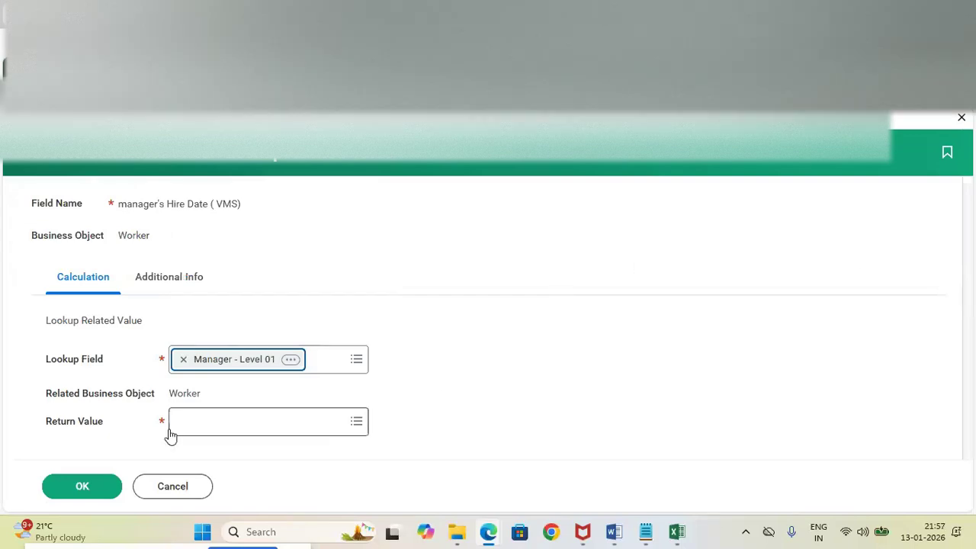
# Set the Return Value to Hire Date and confirm the lookup calculated field
pyautogui.click(219, 421)
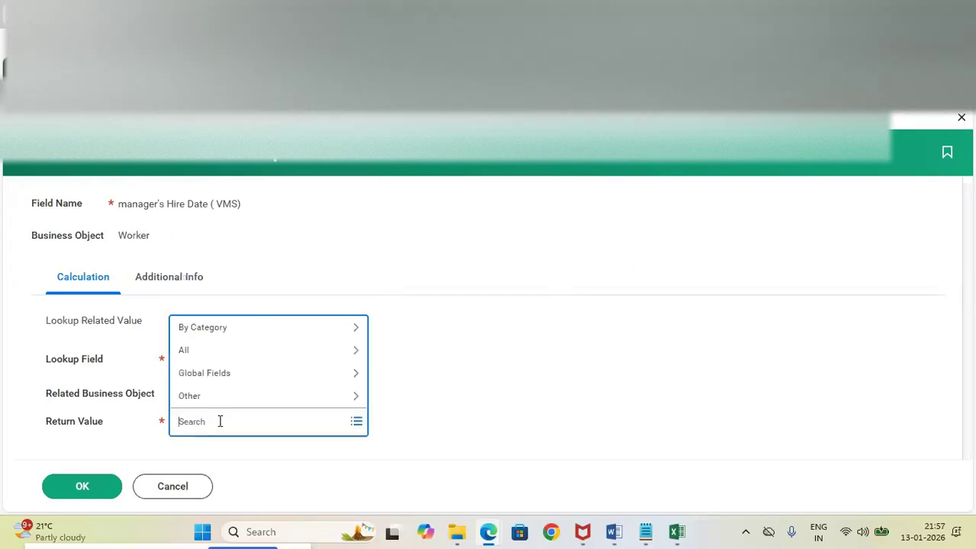
pyautogui.click(446, 328)
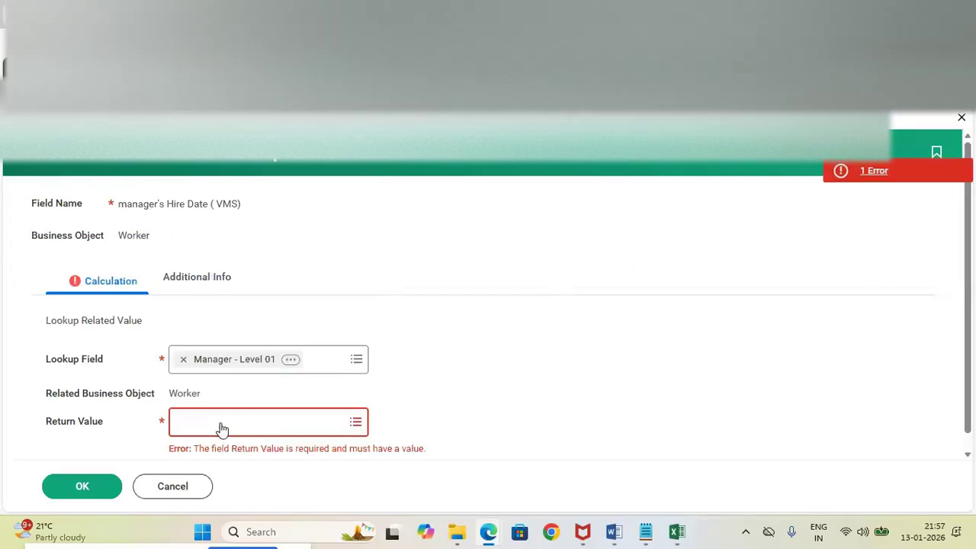
pyautogui.click(220, 424)
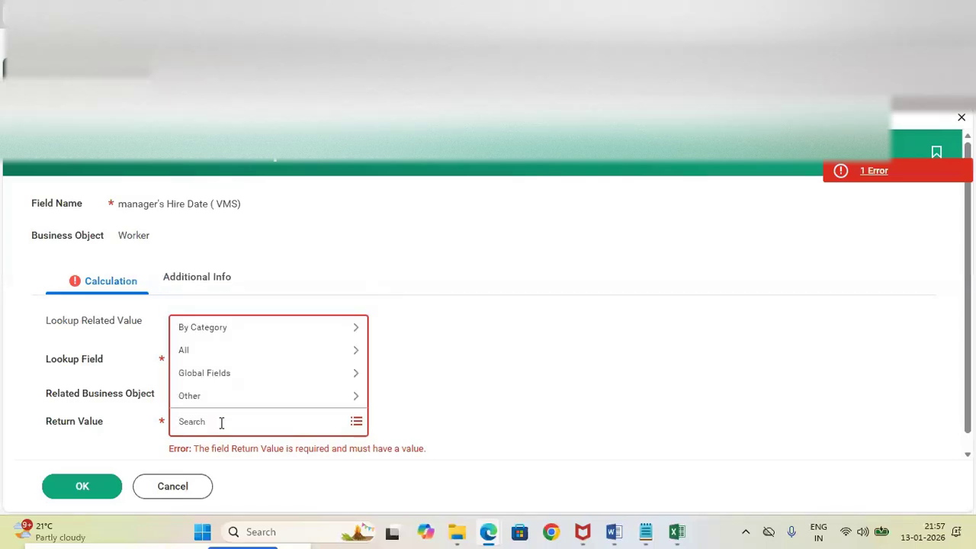
pyautogui.write('Hire date')
pyautogui.press('Return')
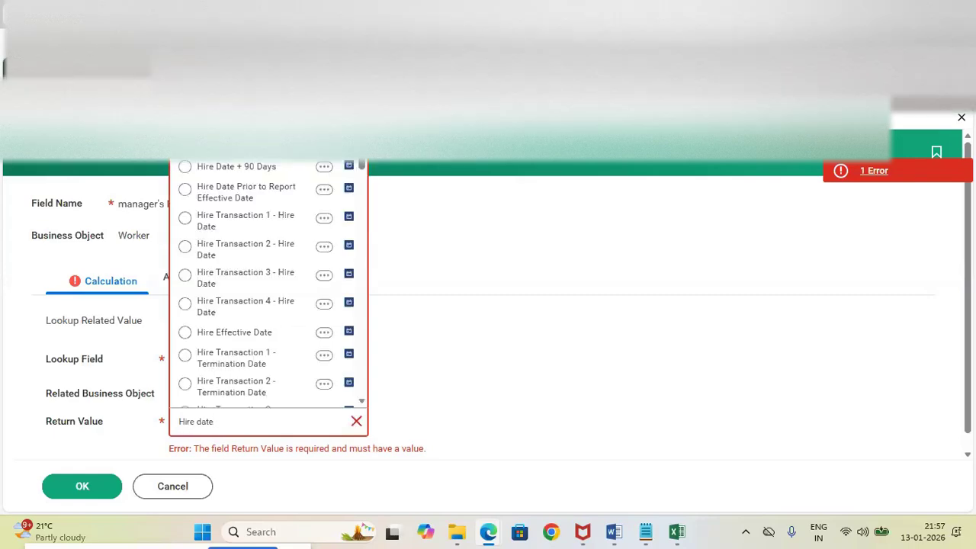
pyautogui.click(185, 143)
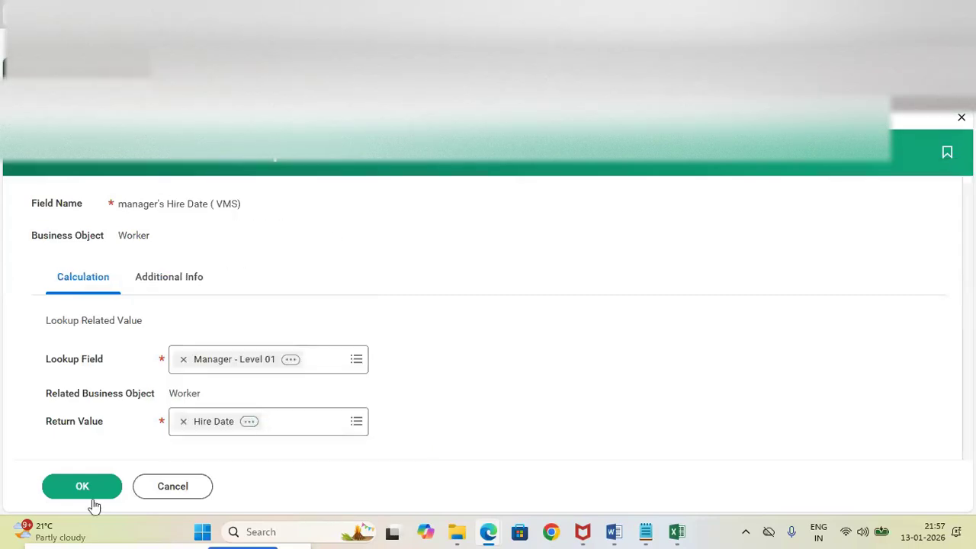
pyautogui.click(82, 487)
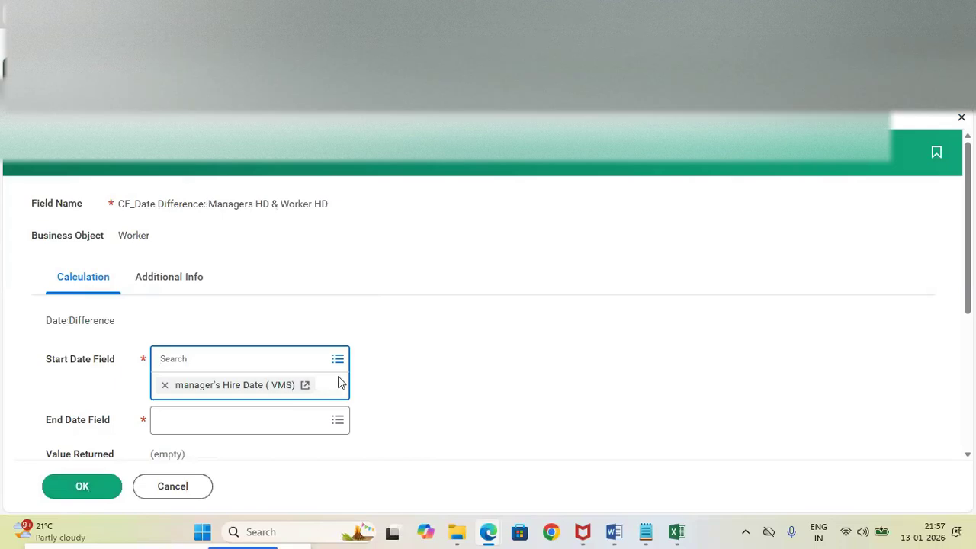
# Find the Hire Date field and set it as the End Date Field of the date difference calculation
pyautogui.click(213, 395)
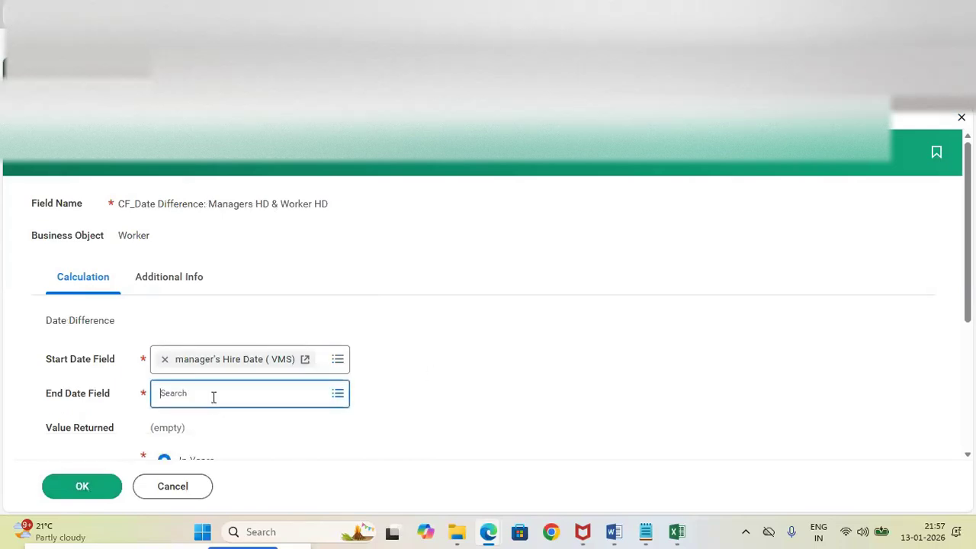
pyautogui.click(433, 349)
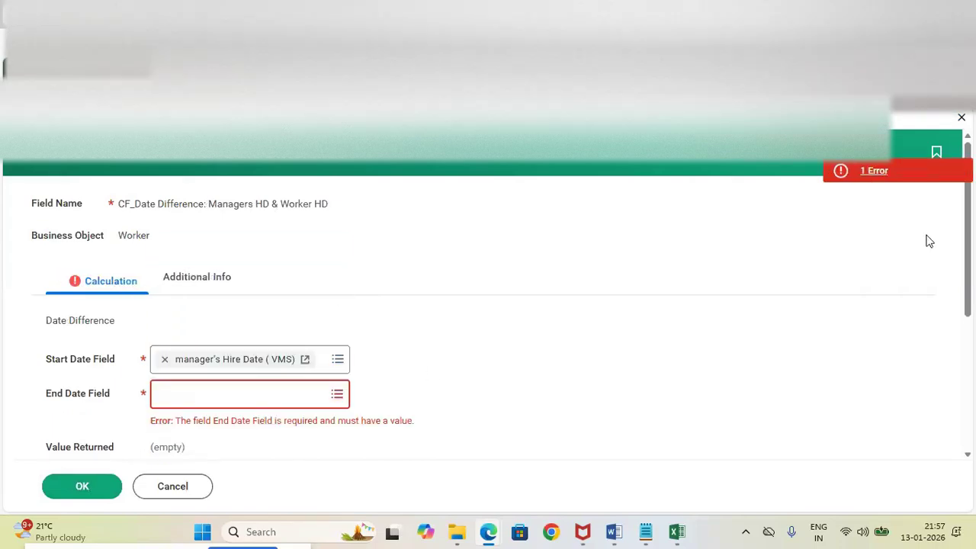
pyautogui.moveTo(963, 245); pyautogui.dragTo(900, 288)
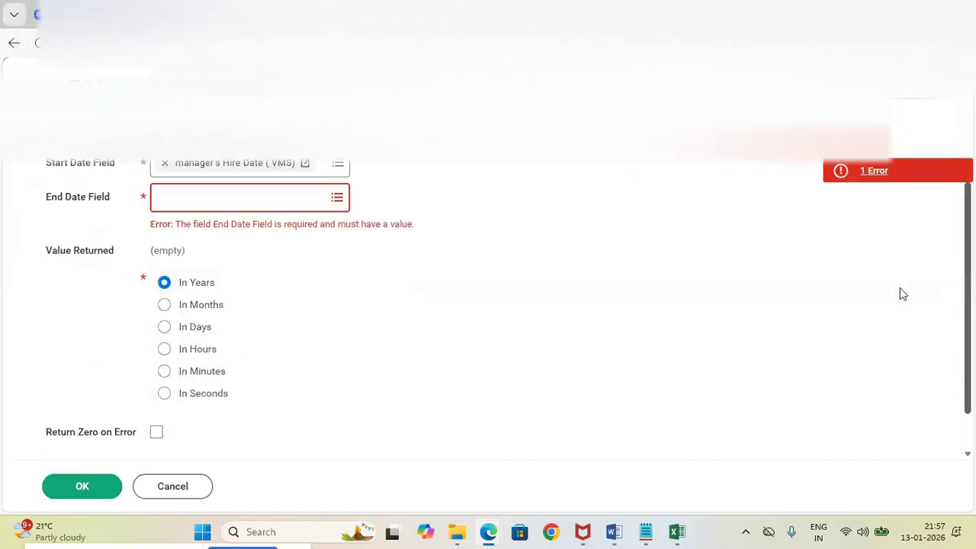
pyautogui.click(270, 201)
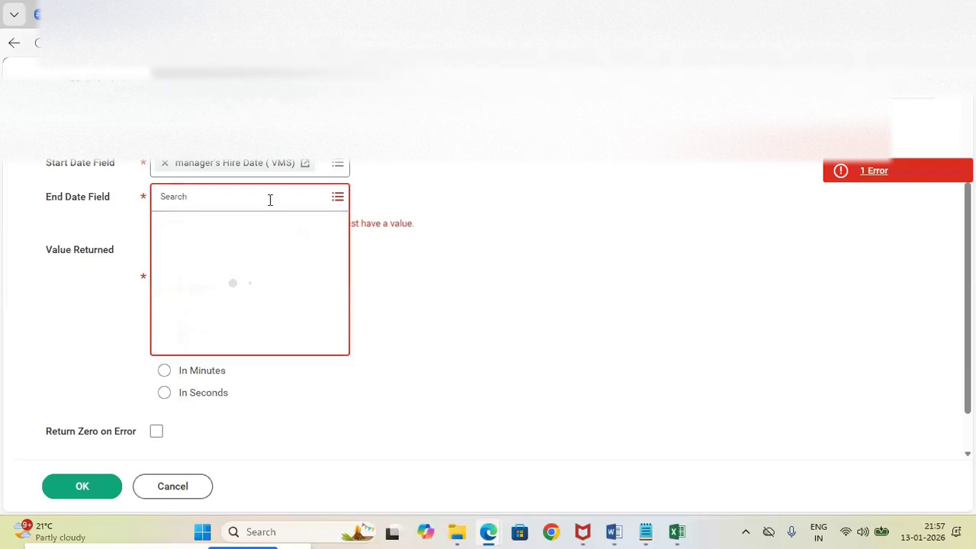
pyautogui.write('Hire')
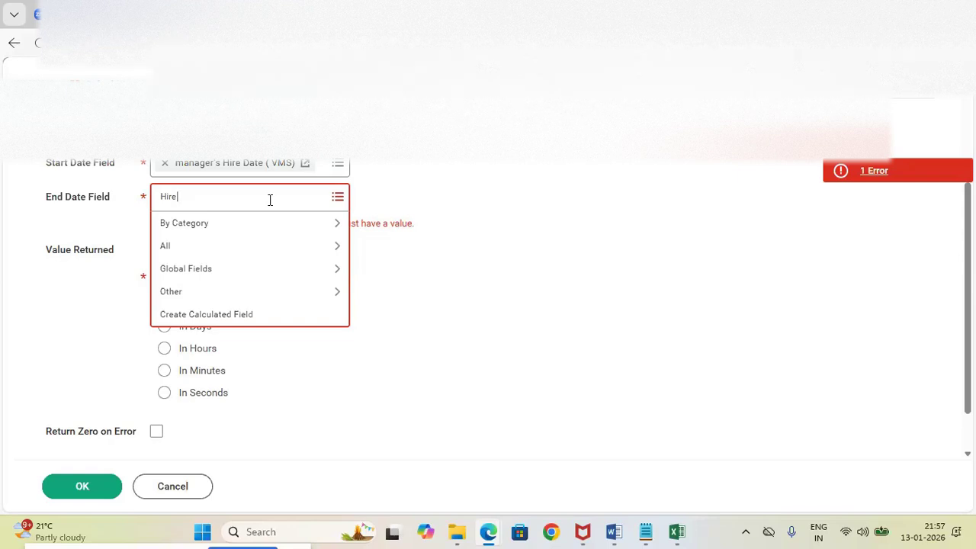
pyautogui.press('Return')
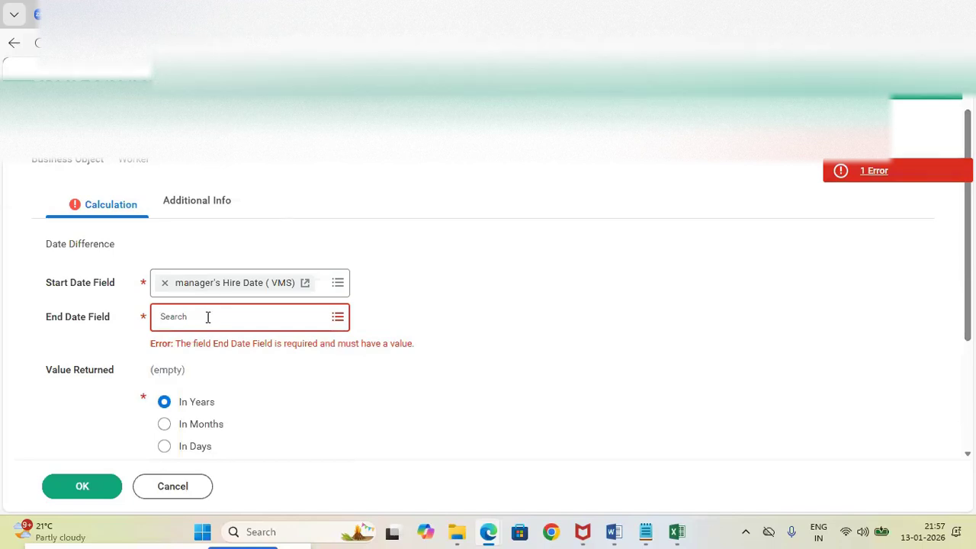
pyautogui.write('Hire Date')
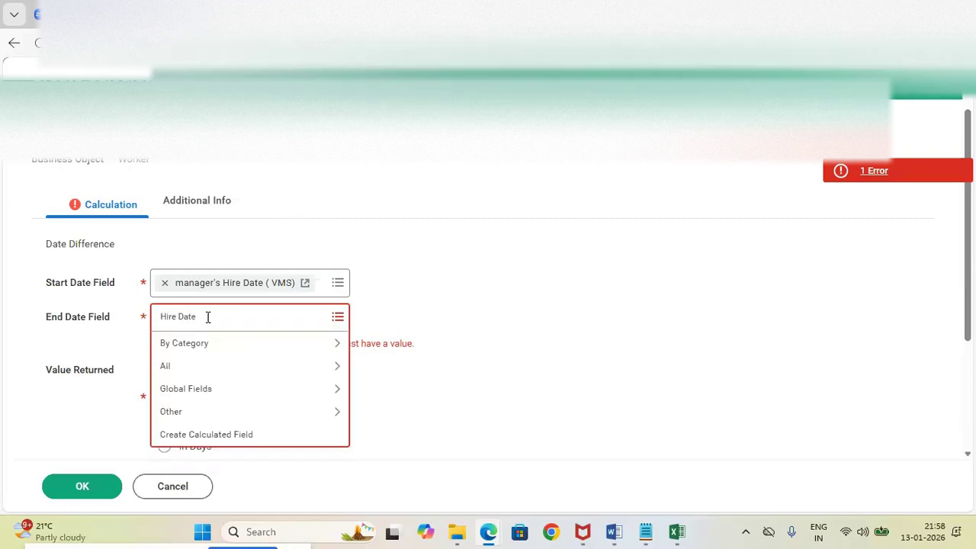
pyautogui.press('Return')
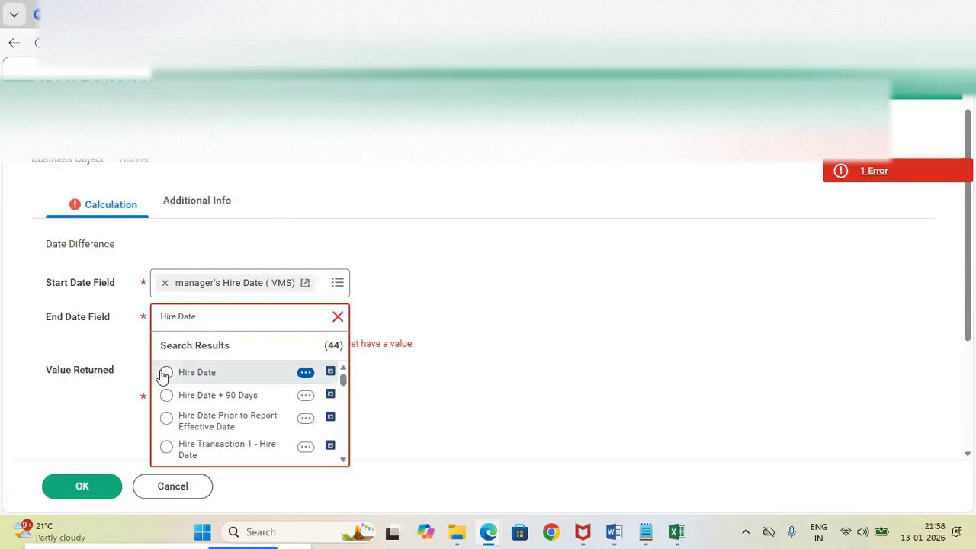
pyautogui.click(166, 373)
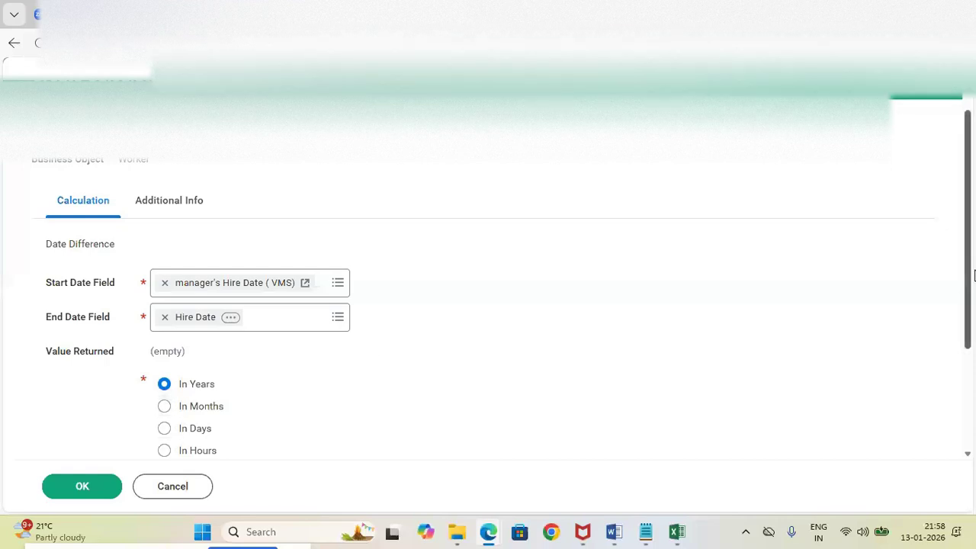
# Return the difference in months, enable Return Zero on Error, and save the calculated field
pyautogui.moveTo(968, 263); pyautogui.dragTo(967, 319)
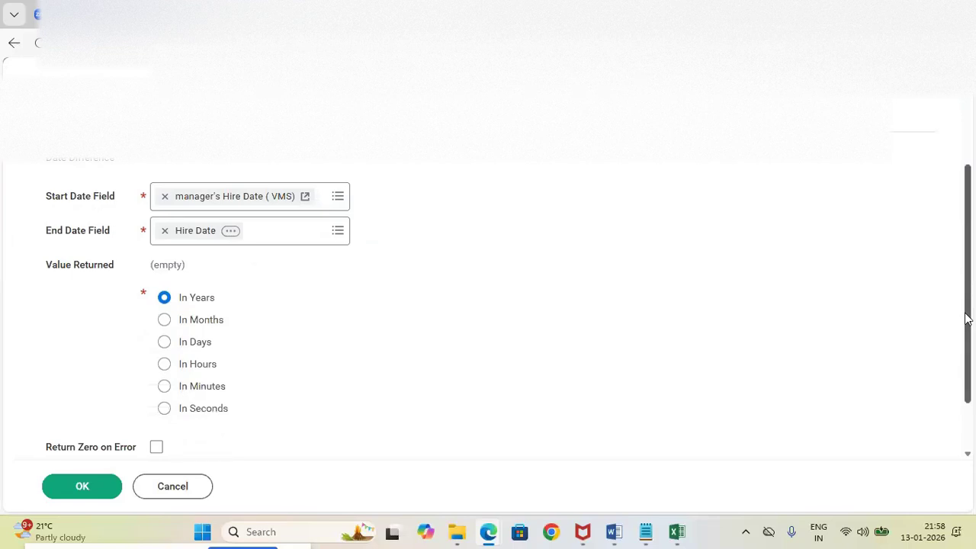
pyautogui.moveTo(967, 319); pyautogui.dragTo(967, 328)
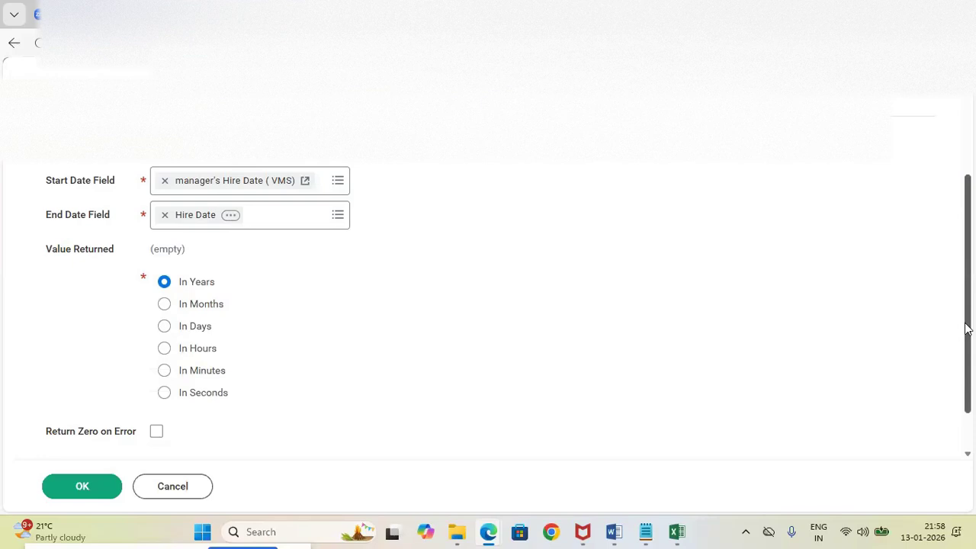
pyautogui.click(164, 305)
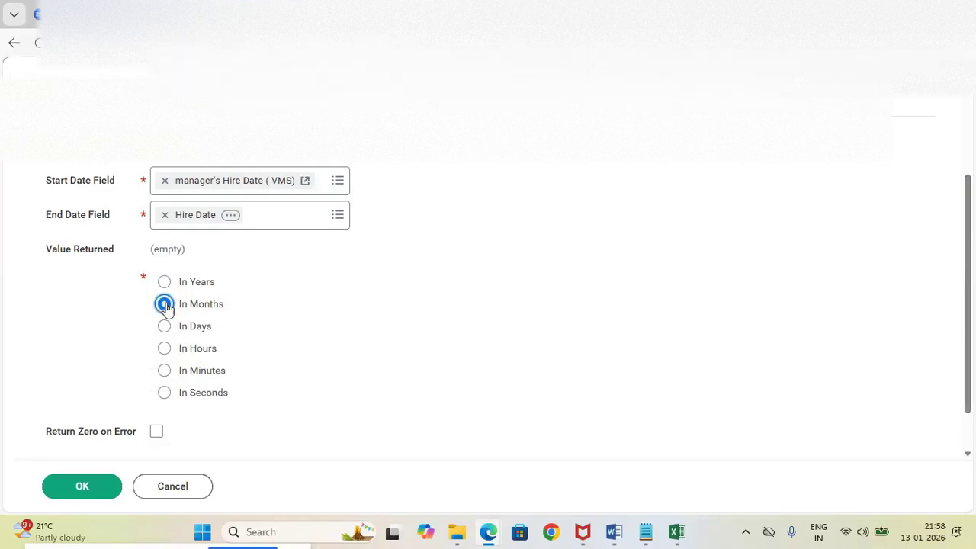
pyautogui.click(155, 433)
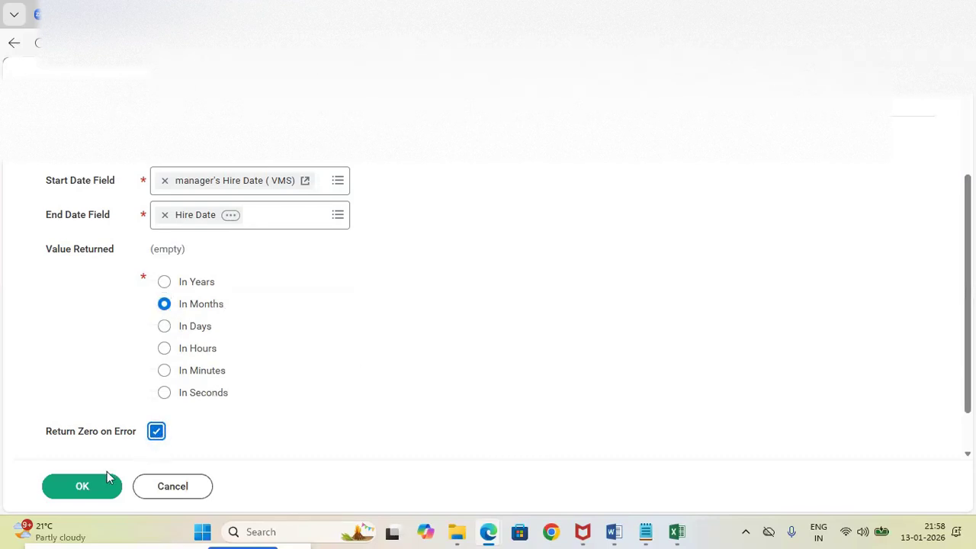
pyautogui.click(93, 486)
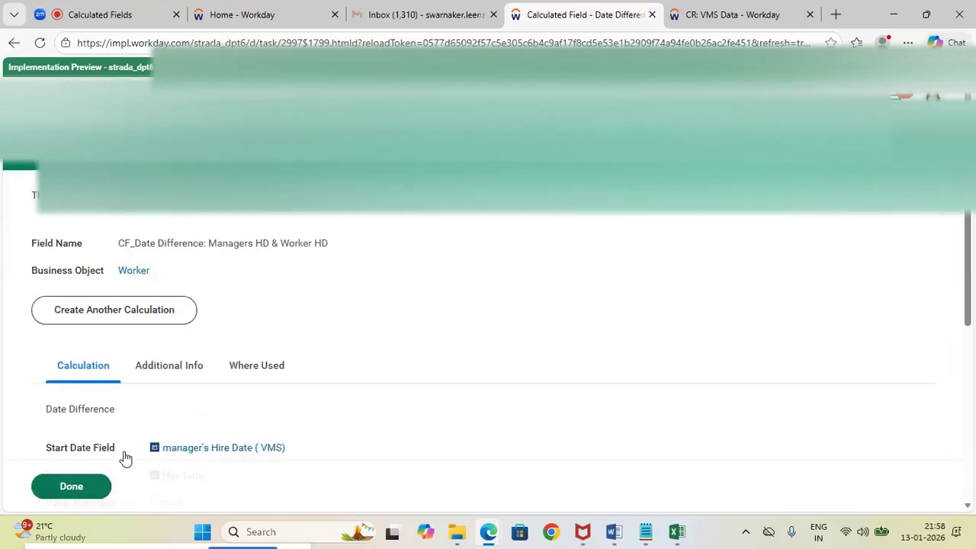
# Review the saved date difference field's settings, compare them with the Notepad notes, and close the field
pyautogui.moveTo(970, 230); pyautogui.dragTo(969, 344)
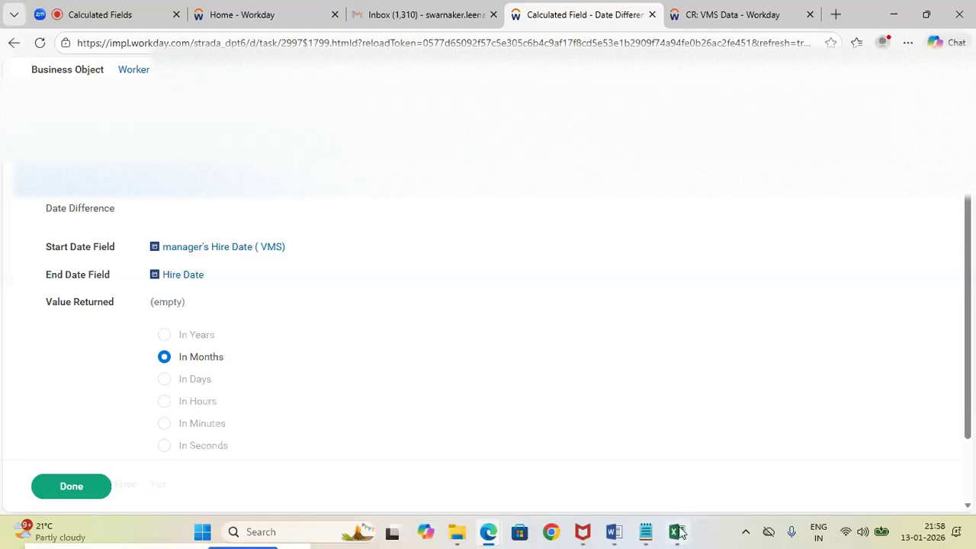
pyautogui.moveTo(645, 532)
pyautogui.click(608, 476)
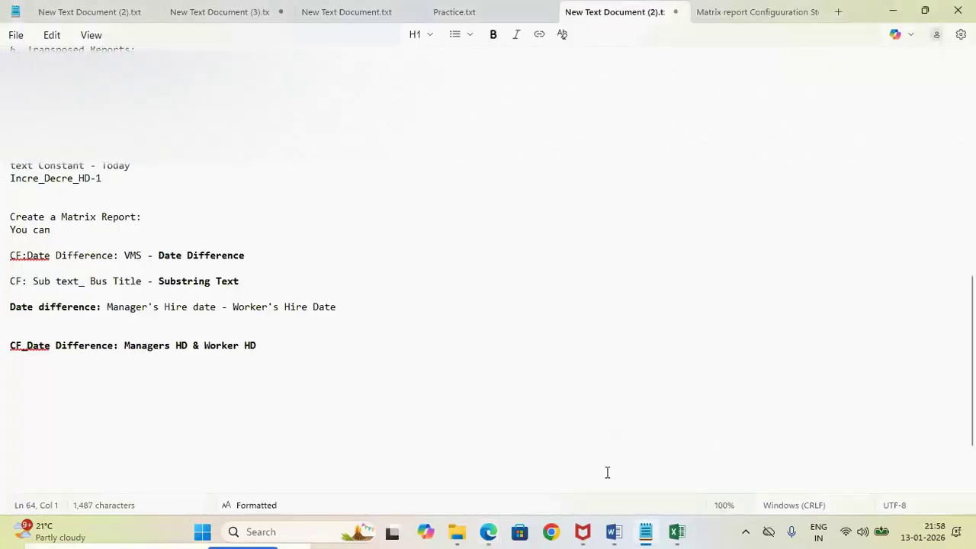
pyautogui.hotkey('alt', 'Tab')
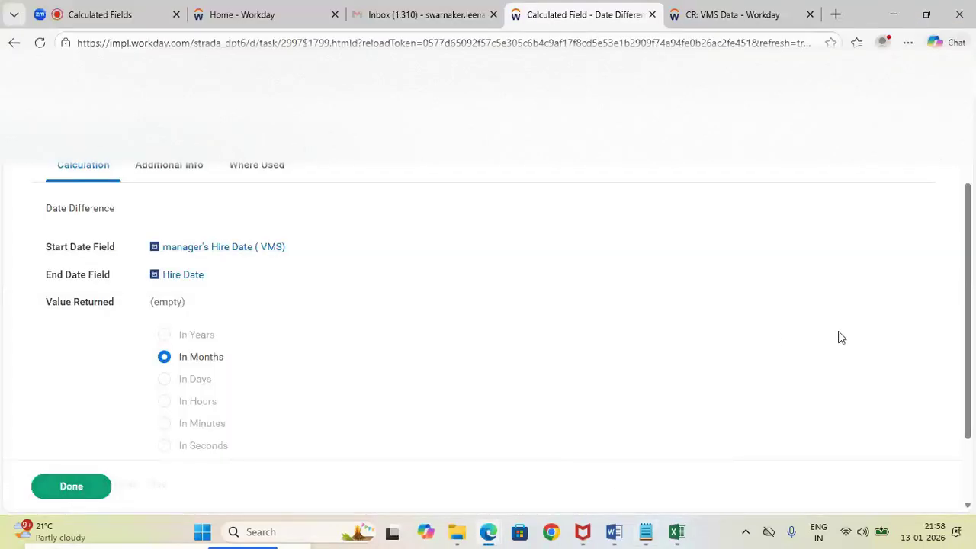
pyautogui.scroll(3, 970, 330)
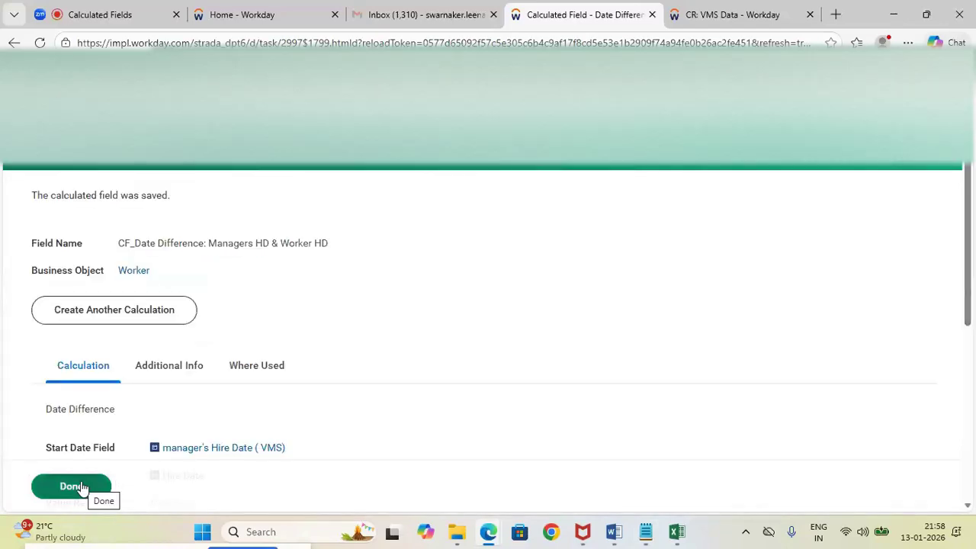
pyautogui.click(83, 486)
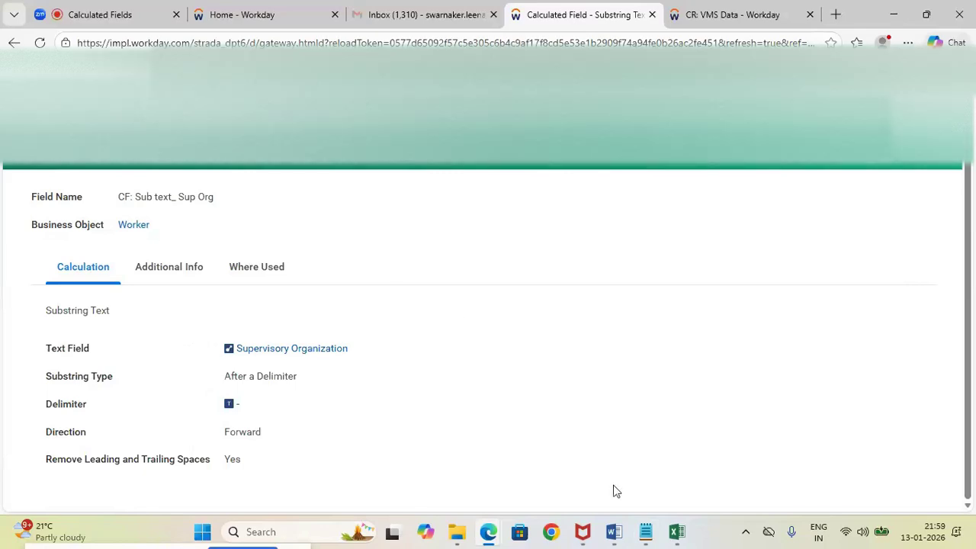
# In the Notepad notes, add the line "Manager's Hire date ( VMS)" below the CF_Date Difference: Managers HD & Worker HD entry
pyautogui.moveTo(646, 531)
pyautogui.click(630, 472)
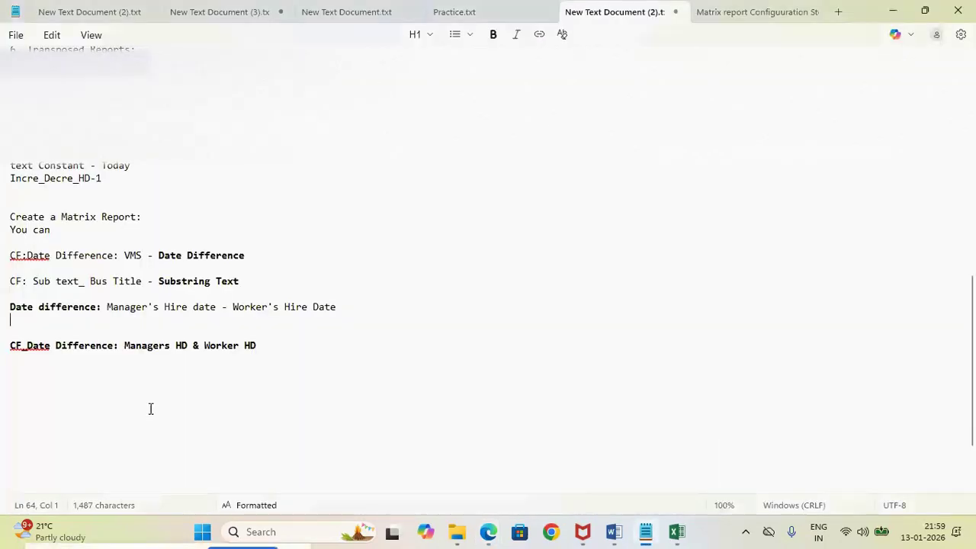
pyautogui.click(263, 345)
pyautogui.press('Return')
pyautogui.press('Return')
pyautogui.write("Manager's Hire date ( VM")
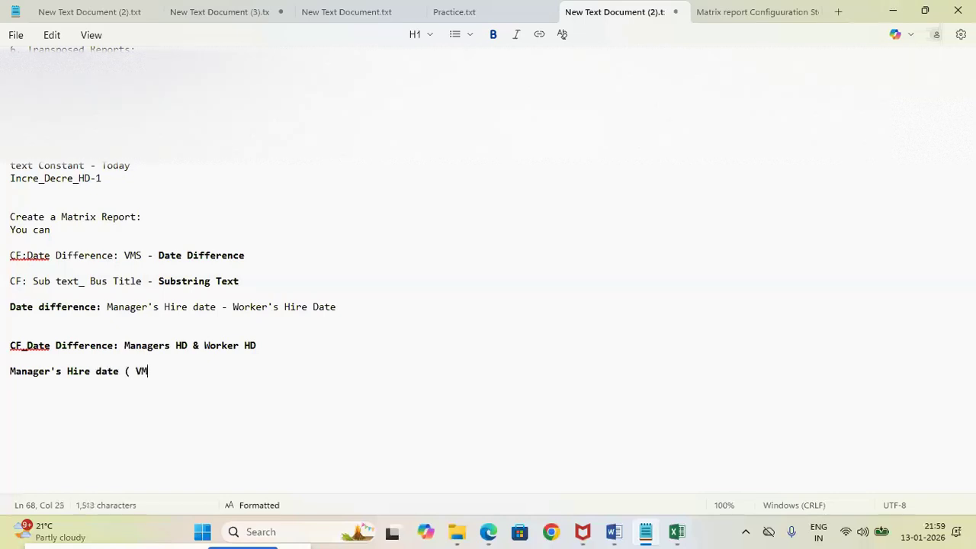
pyautogui.write('S)')
pyautogui.hotkey('alt', 'Tab')
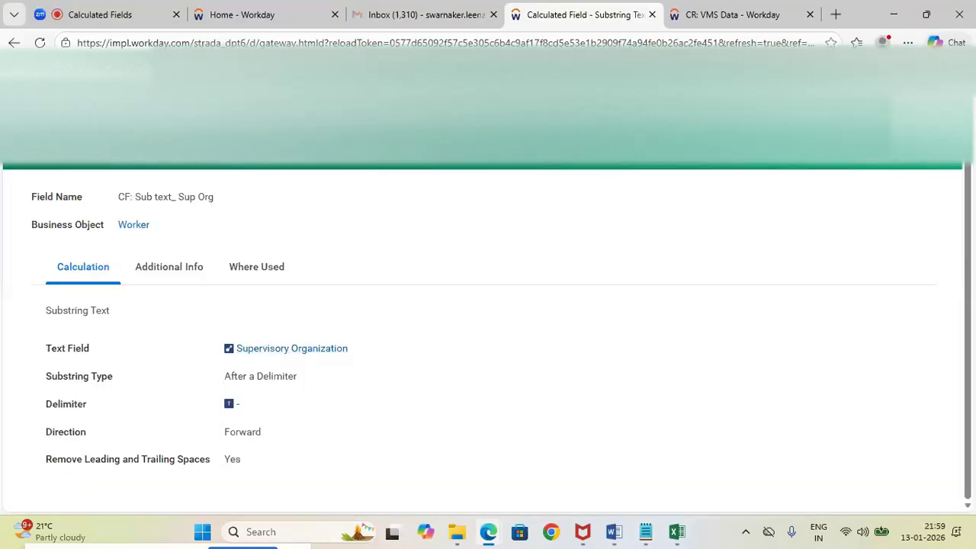
pyautogui.click(482, 80)
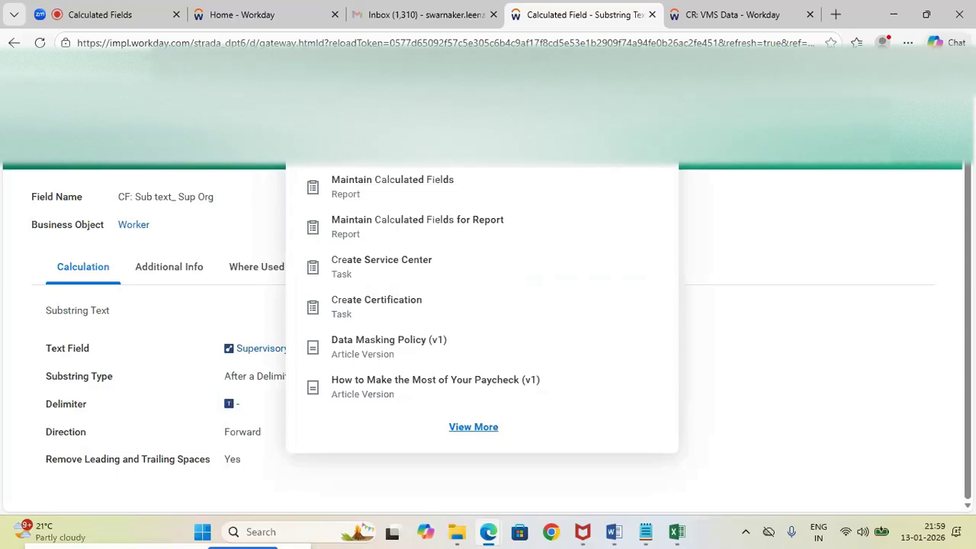
pyautogui.click(491, 146)
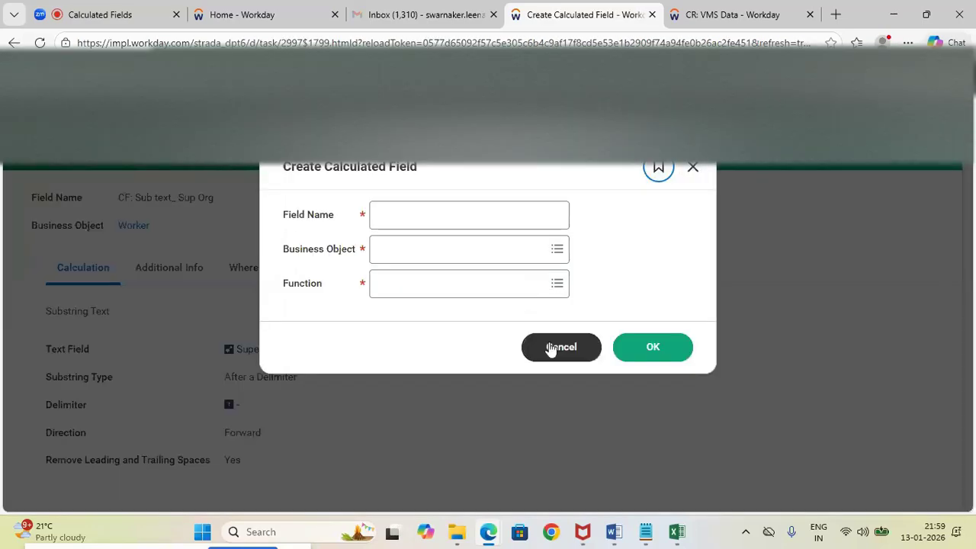
pyautogui.click(550, 348)
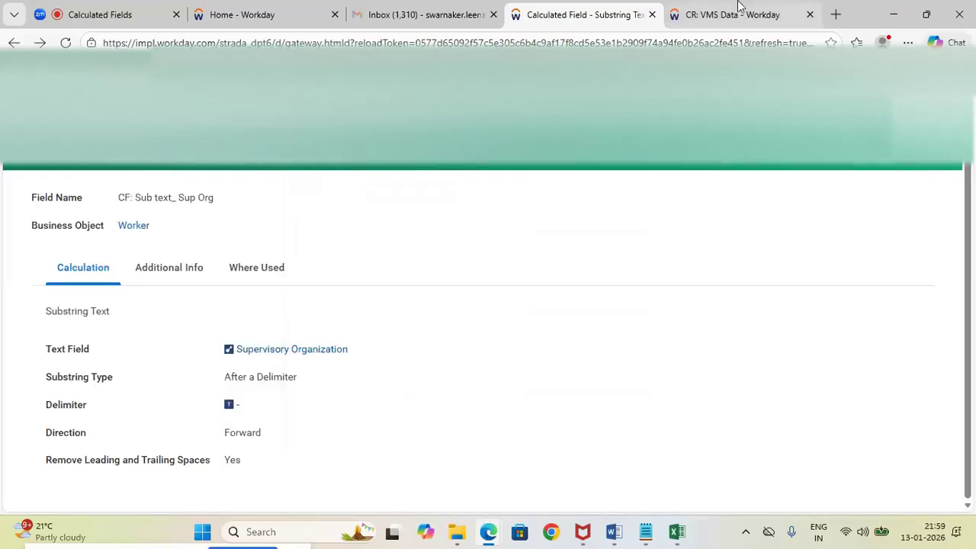
# Switch to the CR: VMS Data report in Workday, leave its full-screen view, and open the custom report for editing
pyautogui.click(741, 13)
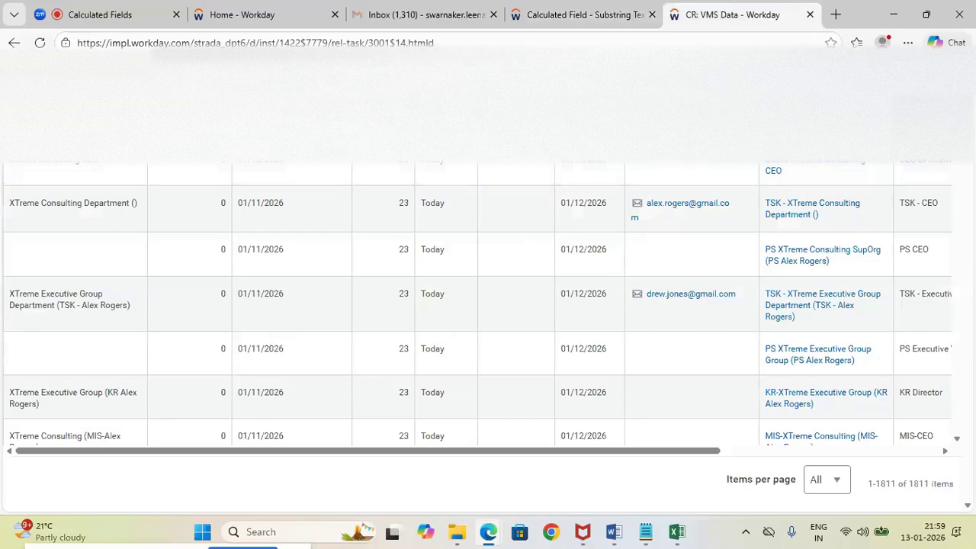
pyautogui.press('Escape')
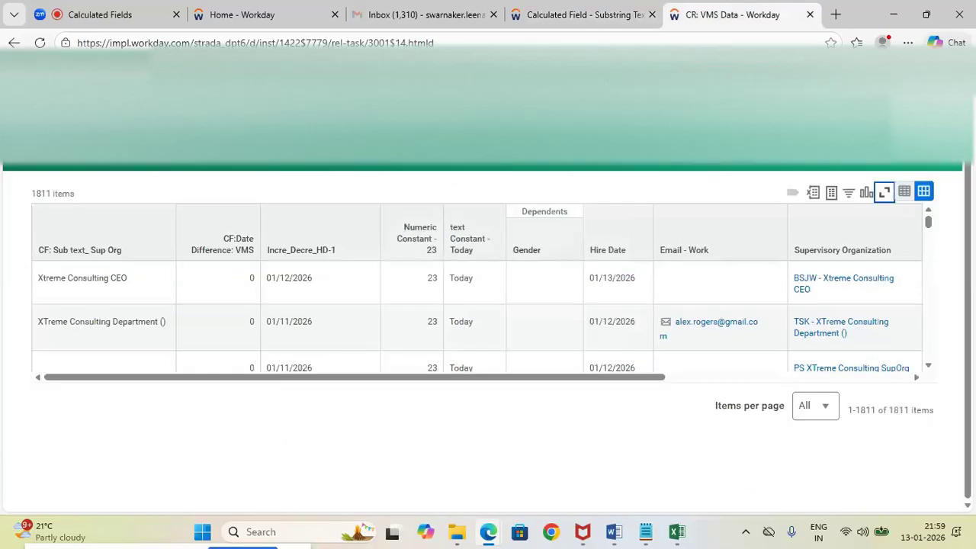
pyautogui.click(145, 126)
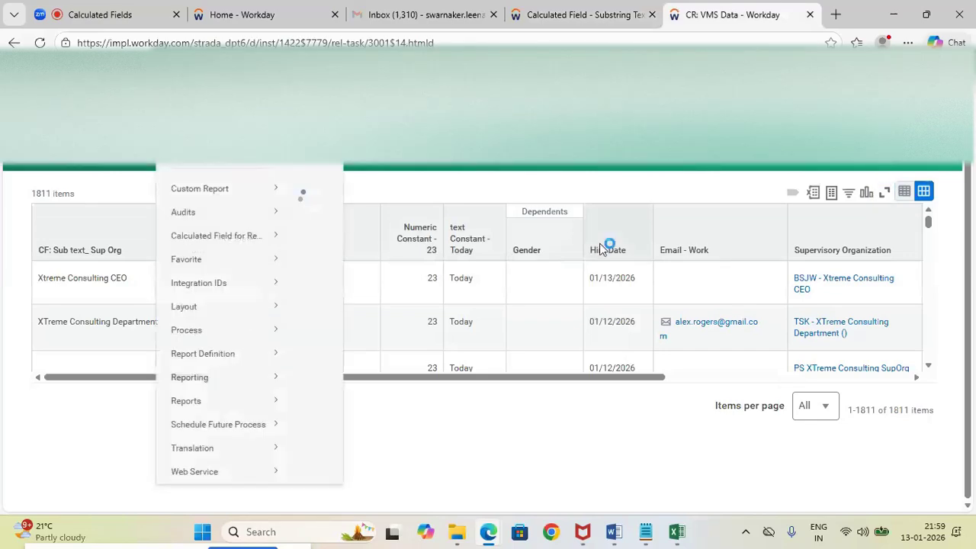
pyautogui.moveTo(239, 199)
pyautogui.click(314, 207)
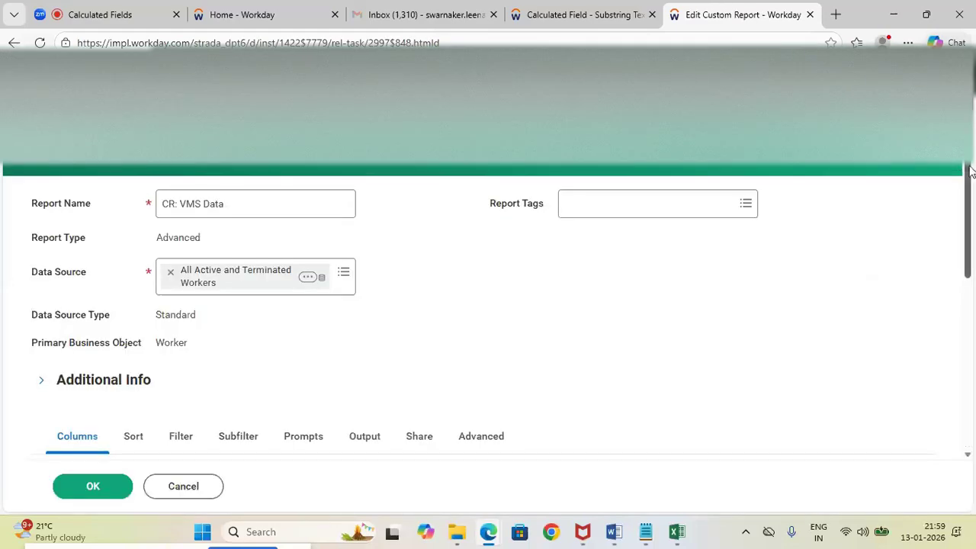
# Add a Worker column above CF: Sub text_ Sup Org with the field manager's Hire Date ( VMS), copying the name from the Notepad notes
pyautogui.moveTo(968, 198); pyautogui.dragTo(967, 335)
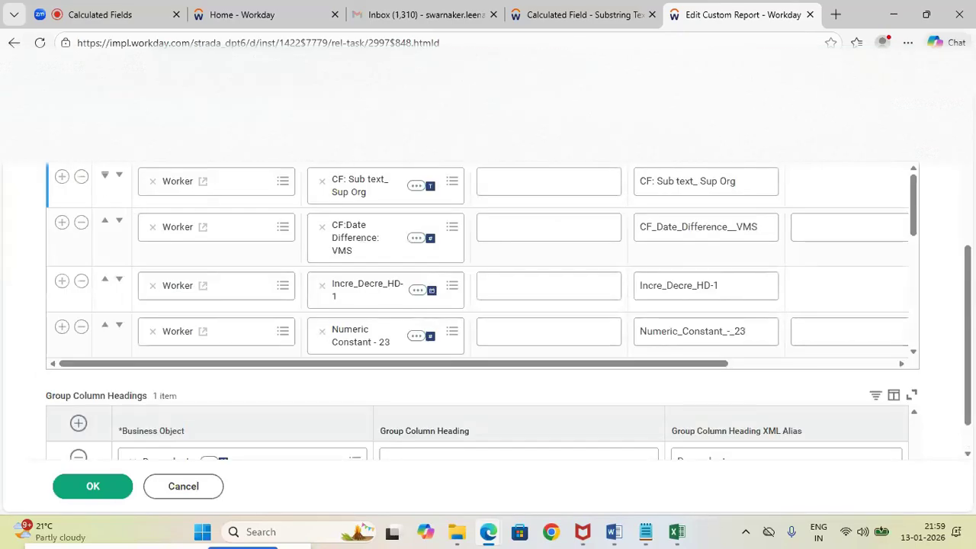
pyautogui.click(62, 176)
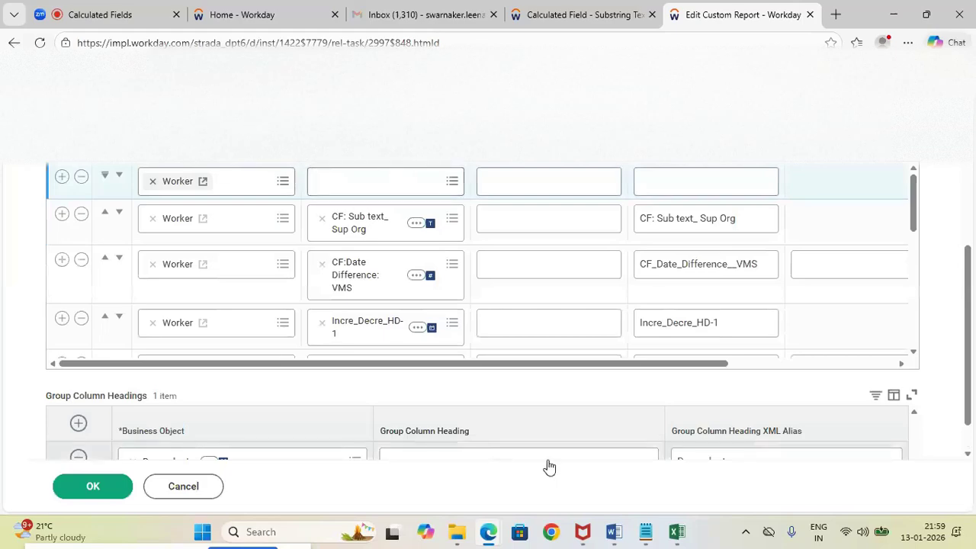
pyautogui.moveTo(645, 534)
pyautogui.click(629, 482)
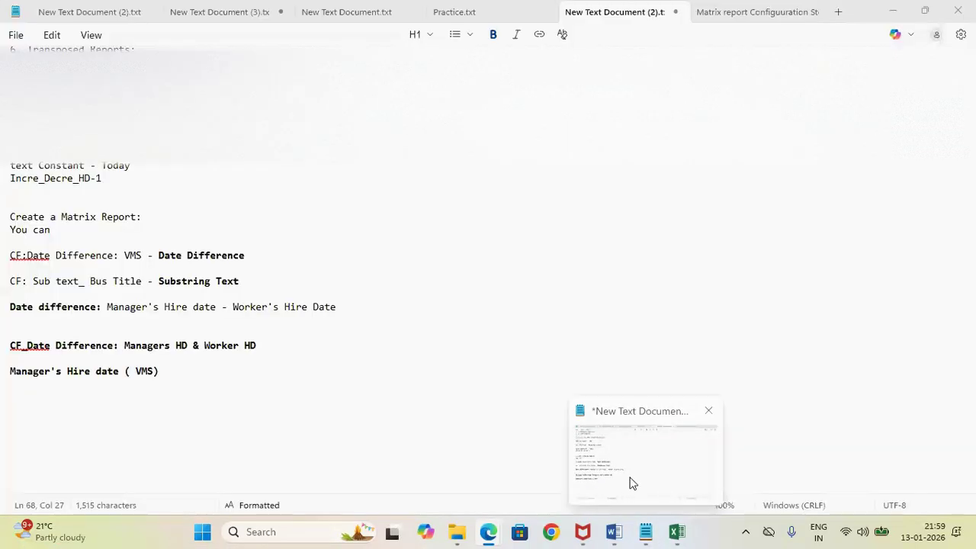
pyautogui.moveTo(164, 372); pyautogui.dragTo(2, 372)
pyautogui.hotkey('ctrl', 'c')
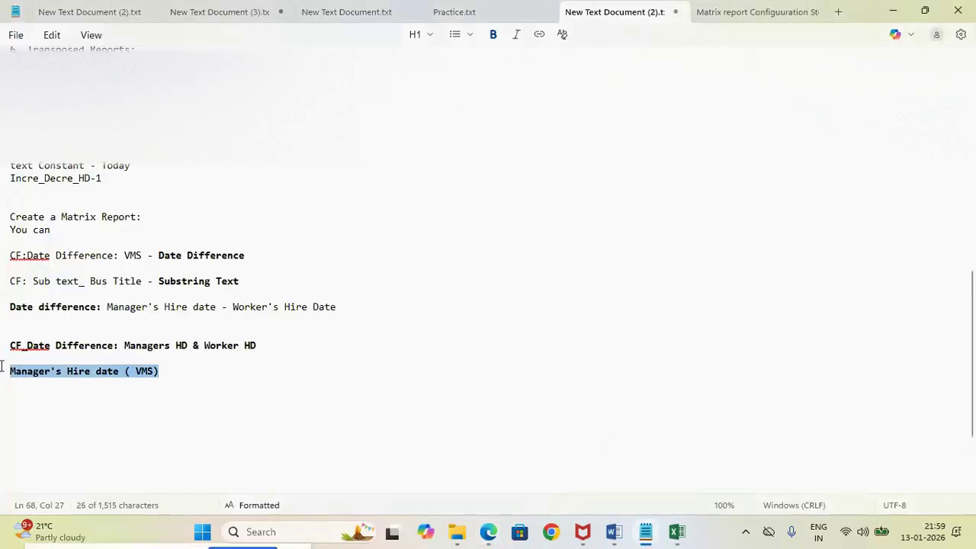
pyautogui.hotkey('alt', 'Tab')
pyautogui.click(328, 181)
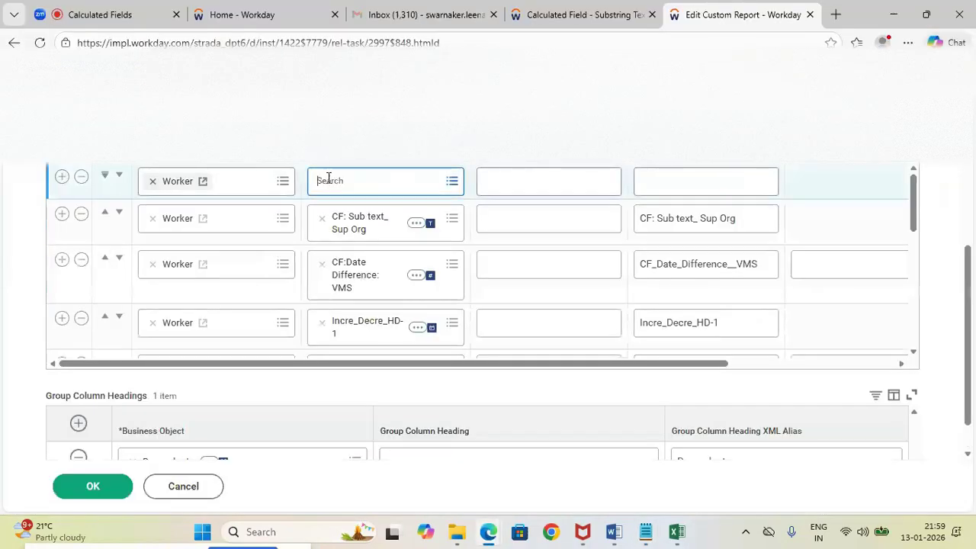
pyautogui.hotkey('ctrl', 'v')
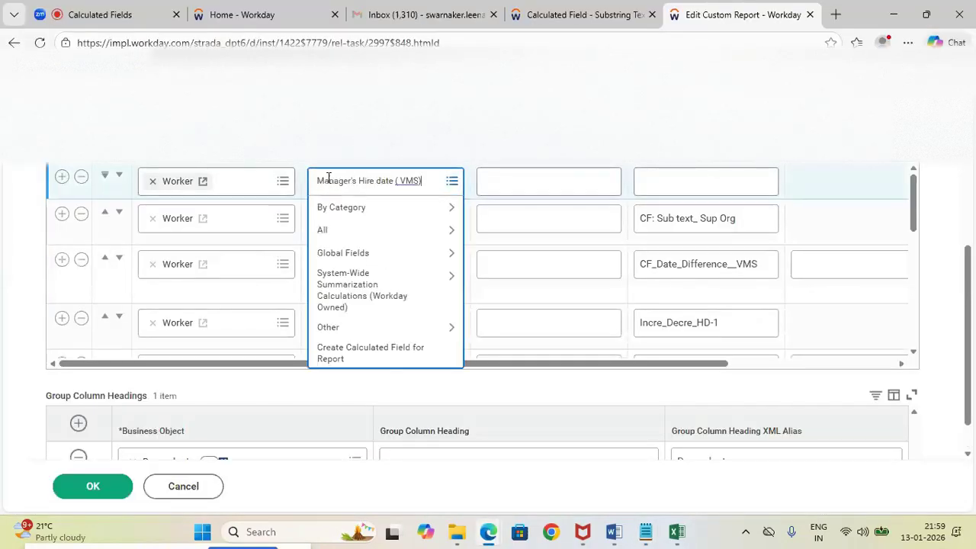
pyautogui.press('Return')
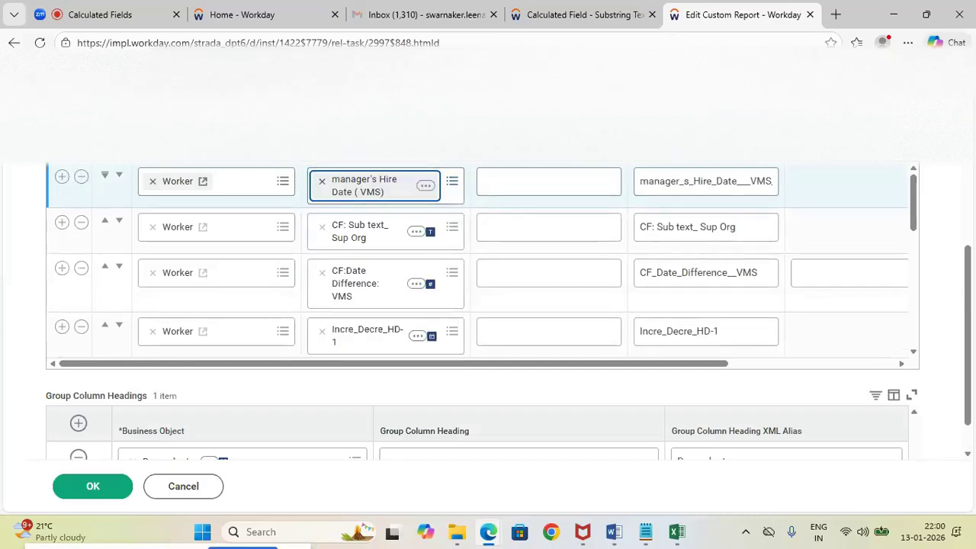
# Add a Worker column above manager's Hire Date ( VMS) with the field CF_Date Difference: Managers HD & Worker HD, copying the name from the Notepad notes
pyautogui.click(69, 145)
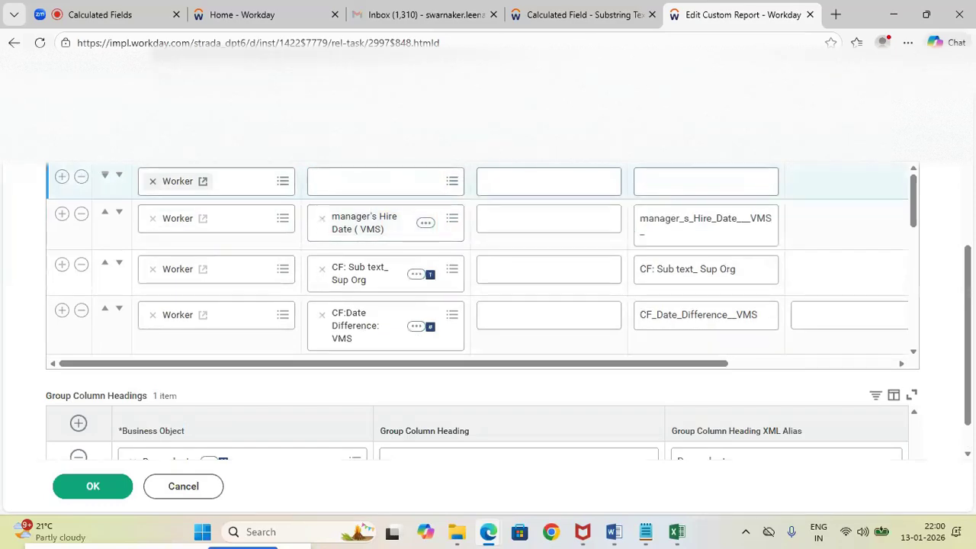
pyautogui.click(333, 182)
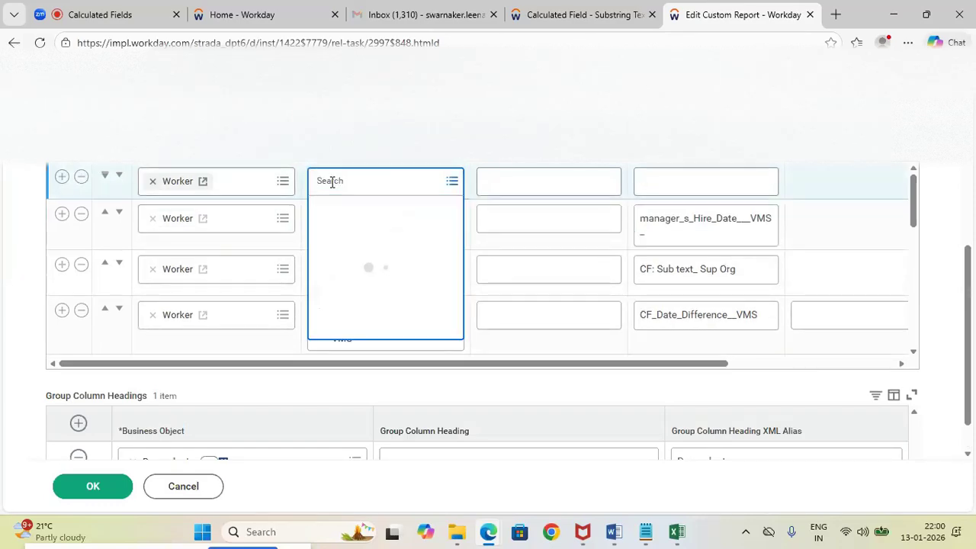
pyautogui.hotkey('alt', 'Tab')
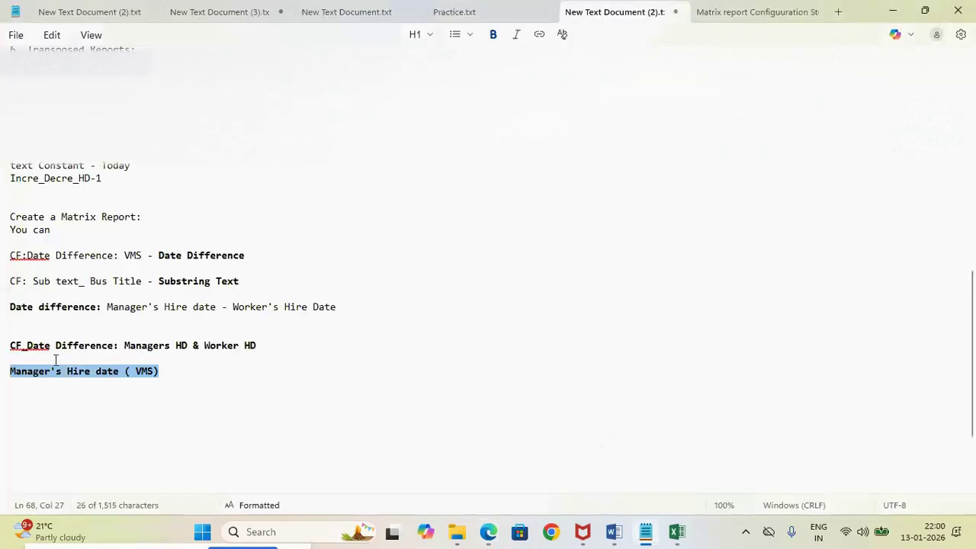
pyautogui.press('Left')
pyautogui.click(12, 347)
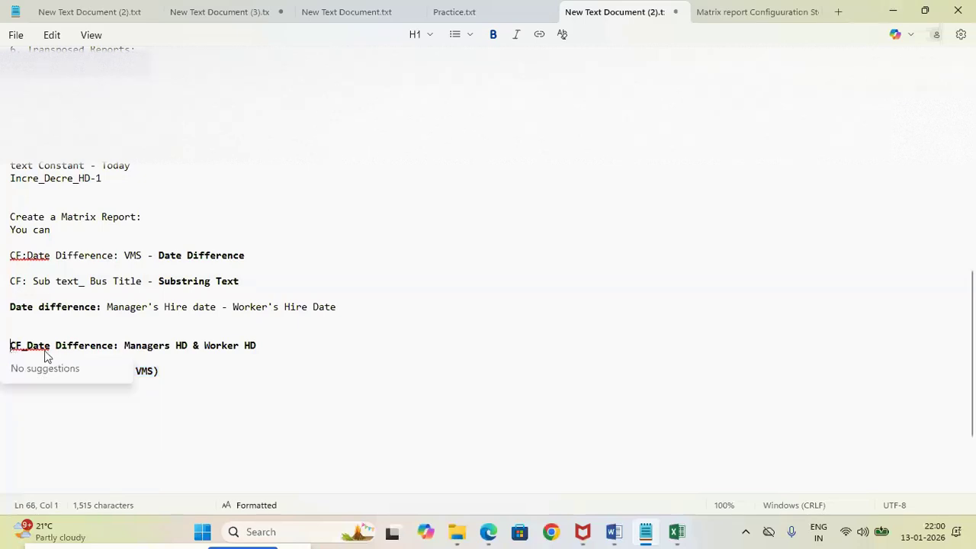
pyautogui.keyDown('shift'); pyautogui.click(261, 345); pyautogui.keyUp('shift')
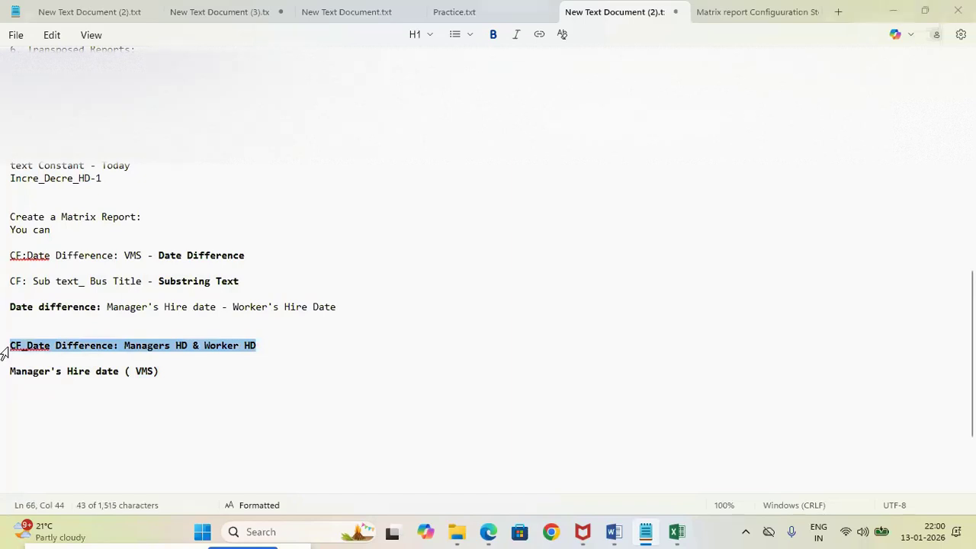
pyautogui.hotkey('alt', 'Tab')
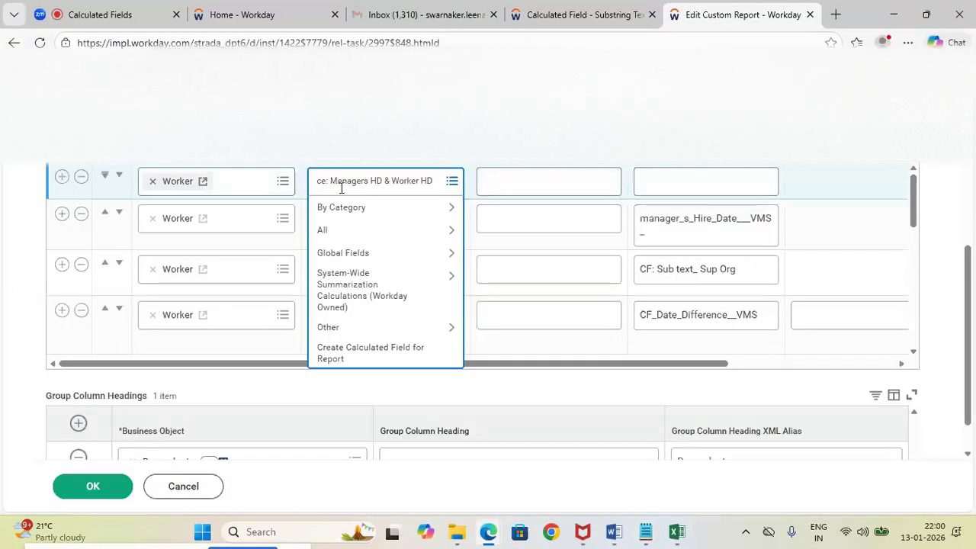
pyautogui.press('Return')
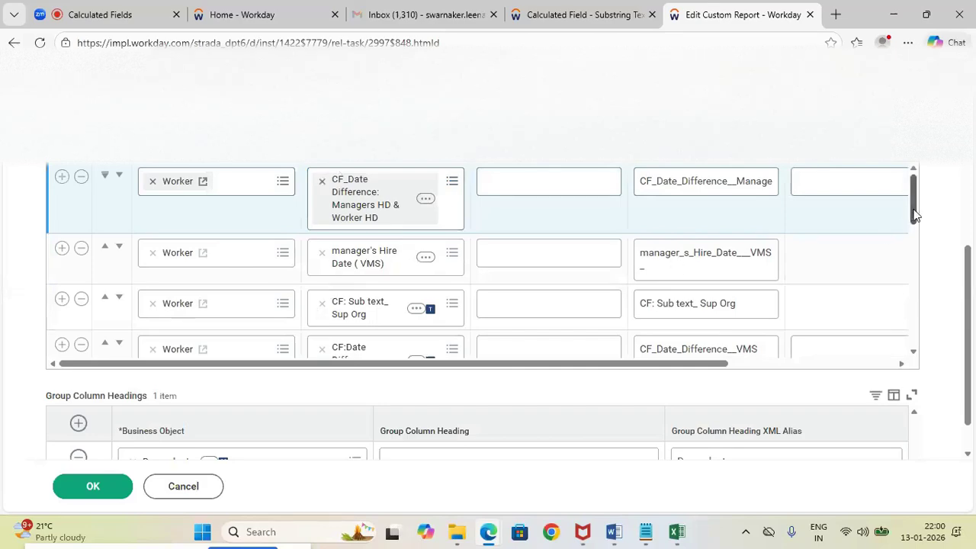
# Save the edited CR: VMS Data report definition despite its alerts, and run the report
pyautogui.moveTo(915, 218); pyautogui.dragTo(910, 305)
pyautogui.click(90, 490)
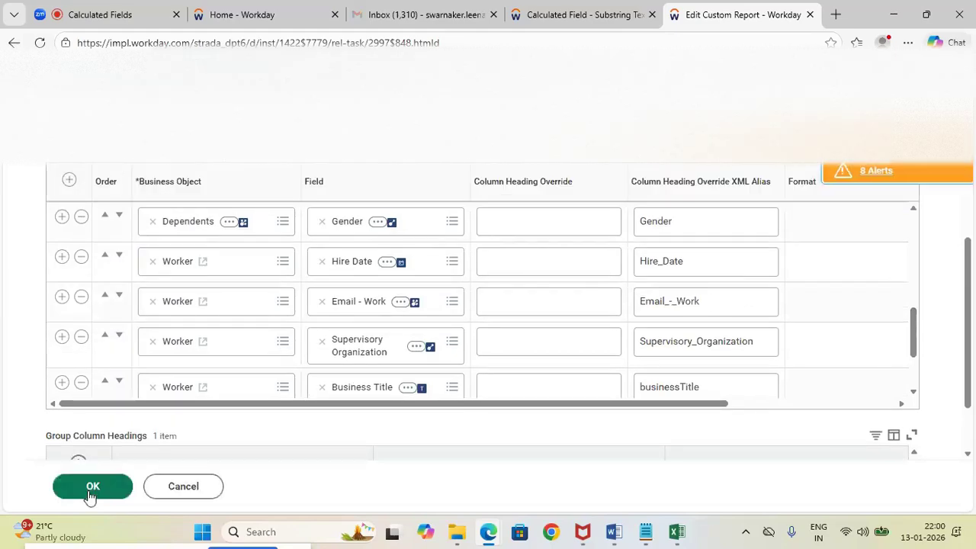
pyautogui.click(90, 490)
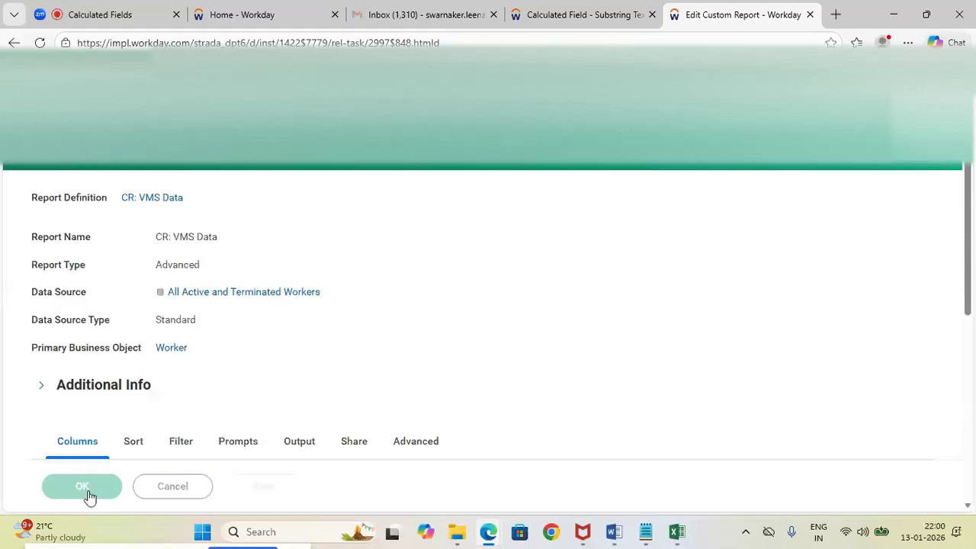
pyautogui.click(85, 488)
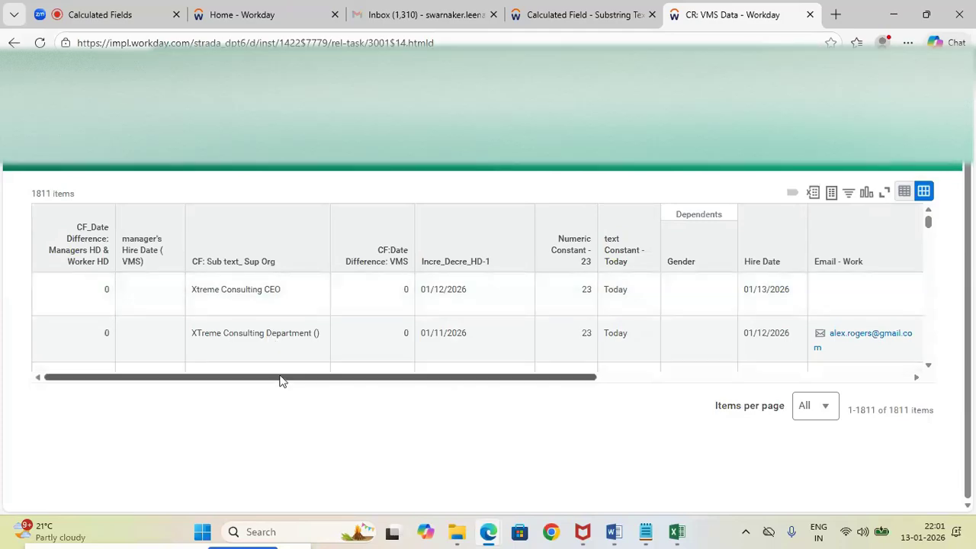
# Sort the report output by manager's Hire Date ( VMS) in descending order and review the rows against the worker Hire Date
pyautogui.moveTo(284, 378); pyautogui.dragTo(214, 337)
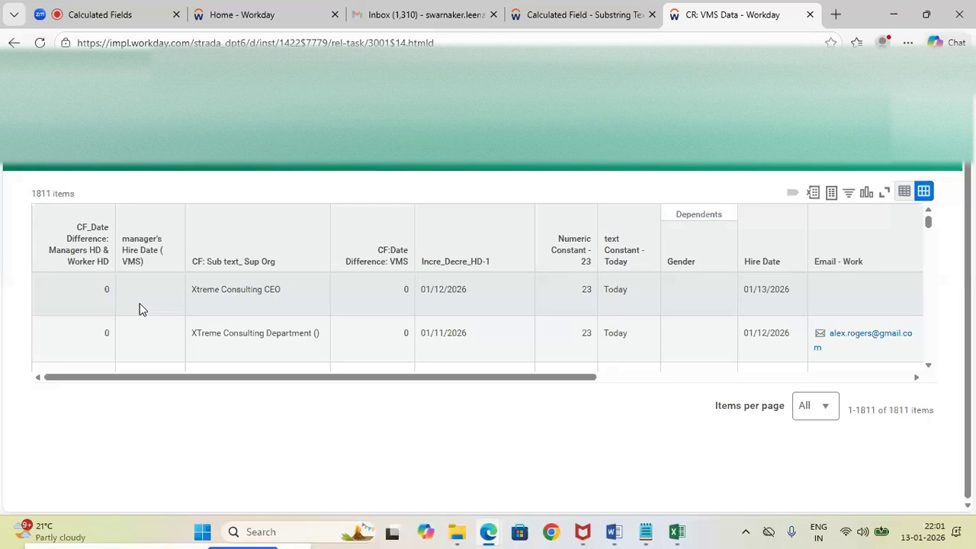
pyautogui.click(152, 259)
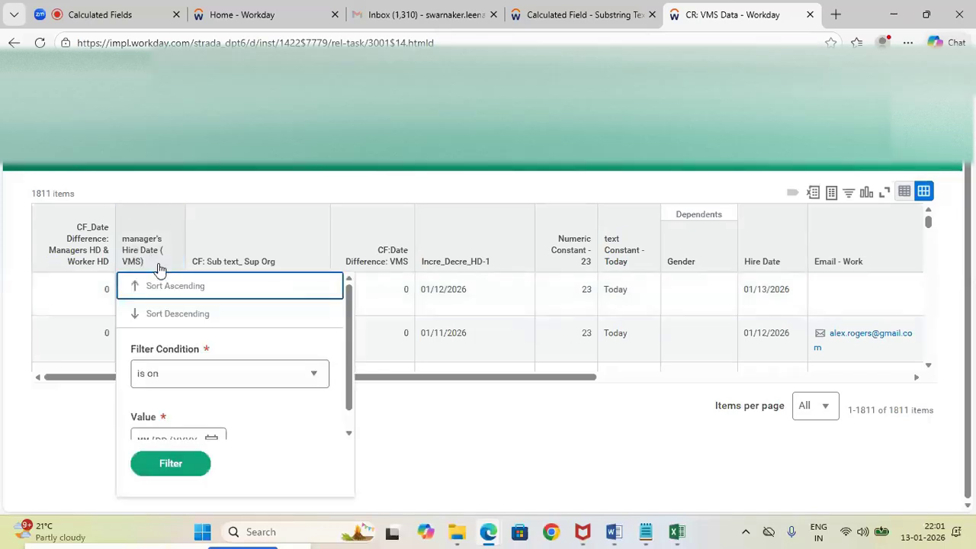
pyautogui.click(216, 321)
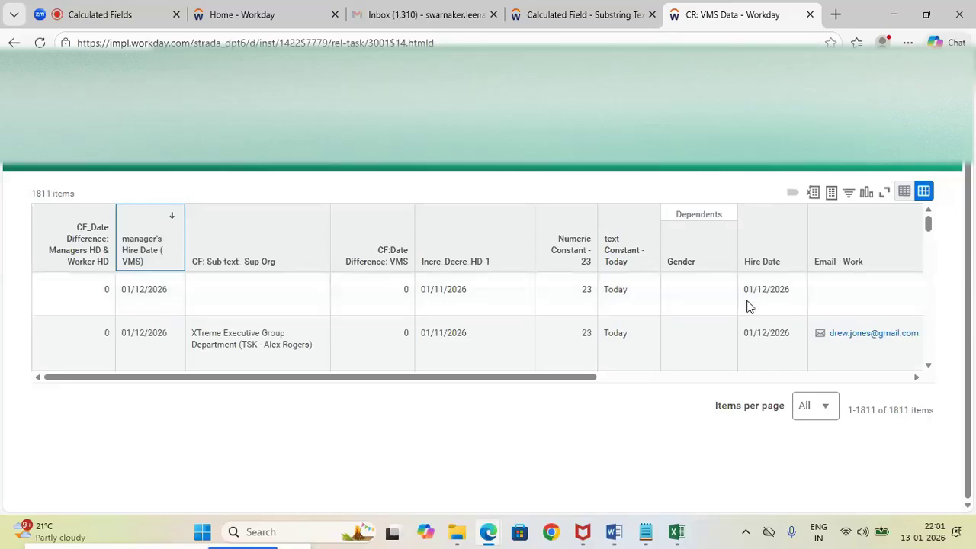
pyautogui.moveTo(929, 225)
pyautogui.mouseDown()
pyautogui.moveTo(928, 355)
pyautogui.moveTo(930, 222)
pyautogui.mouseUp()
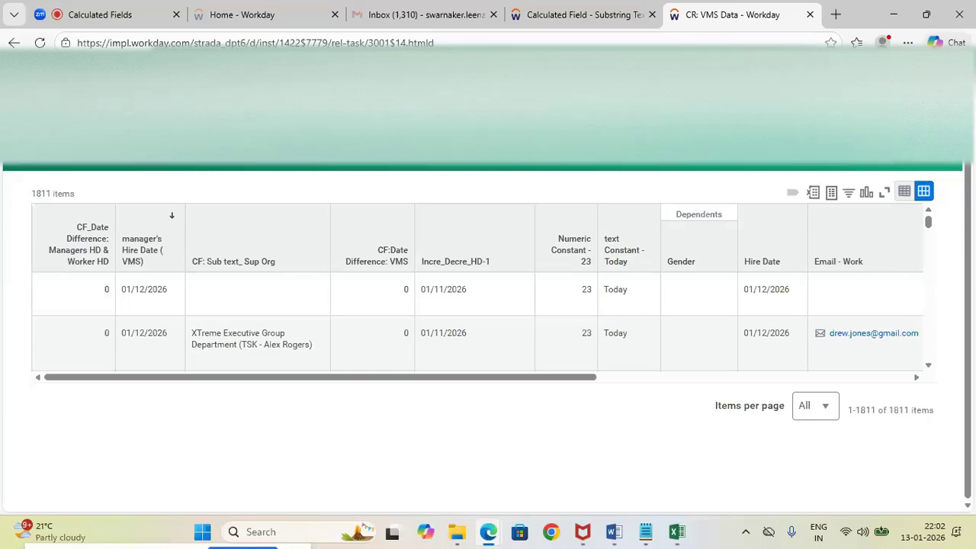
# Switch to the Calculated fields document in Word and read the Format Date section and its Simple Report Display example
pyautogui.moveTo(614, 531)
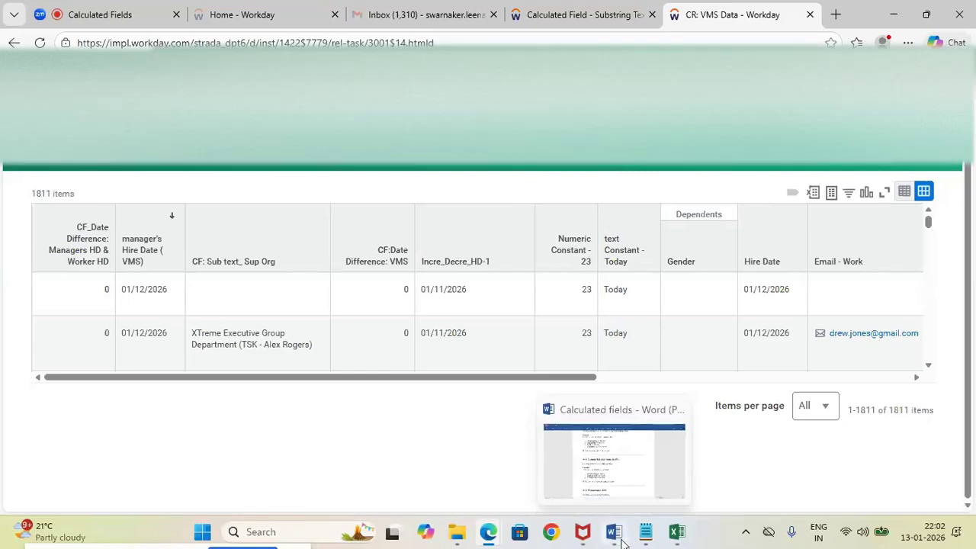
pyautogui.click(600, 500)
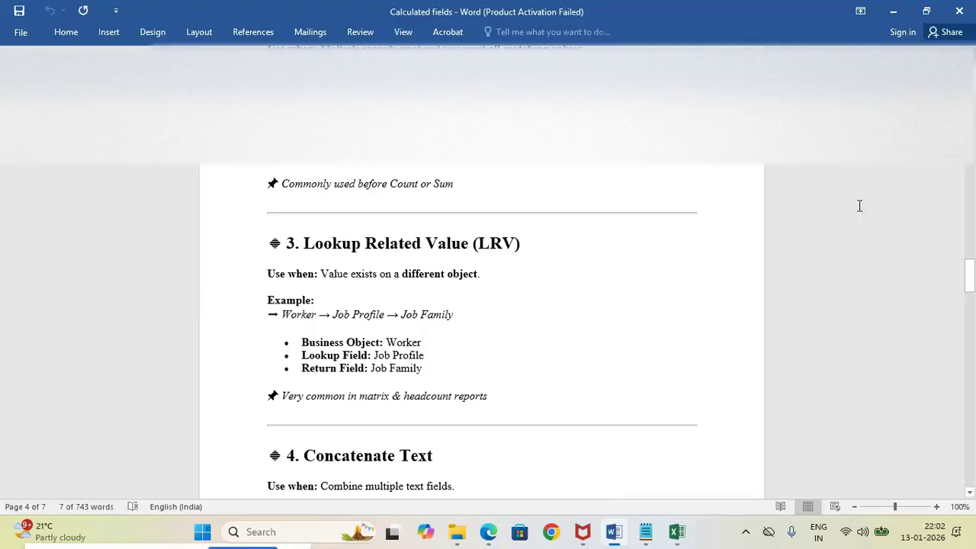
pyautogui.moveTo(970, 290); pyautogui.dragTo(969, 232)
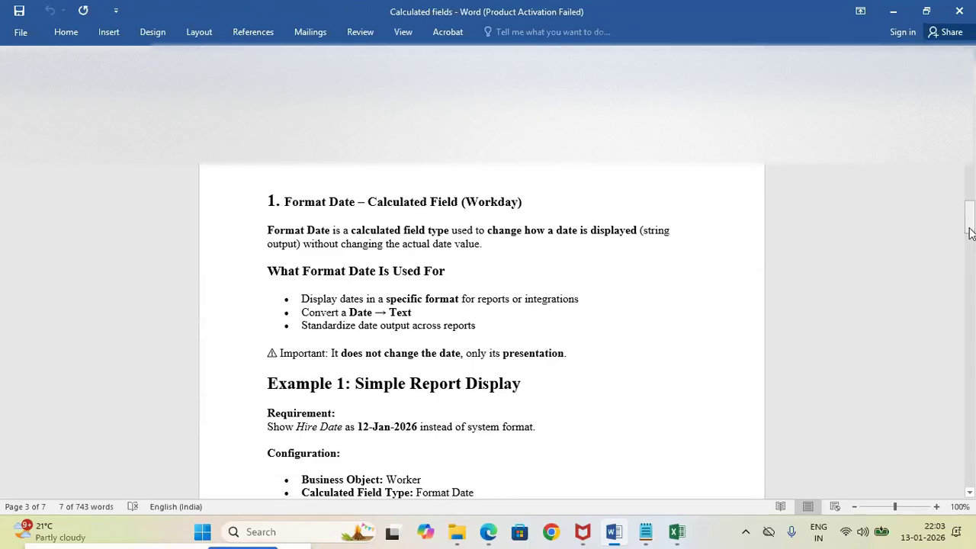
pyautogui.moveTo(969, 233); pyautogui.dragTo(971, 236)
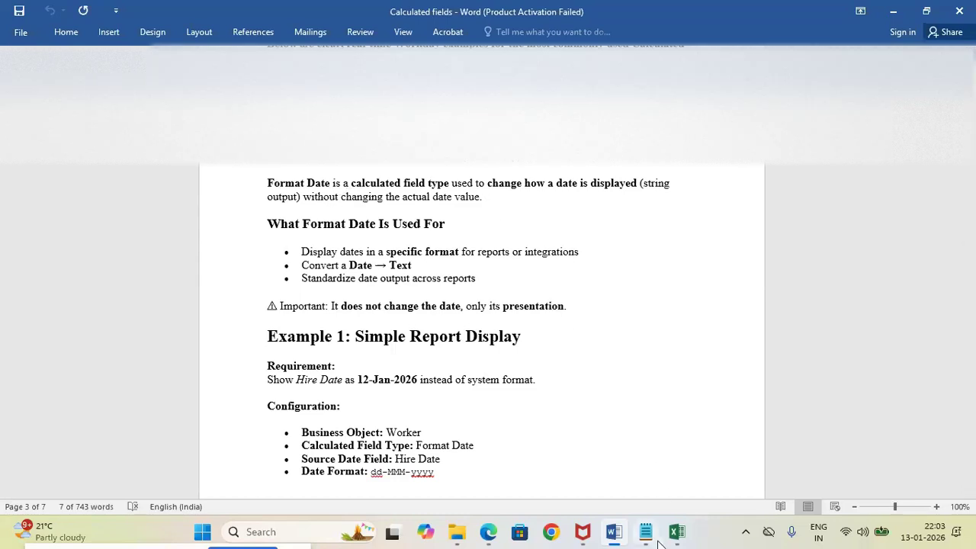
pyautogui.moveTo(657, 542)
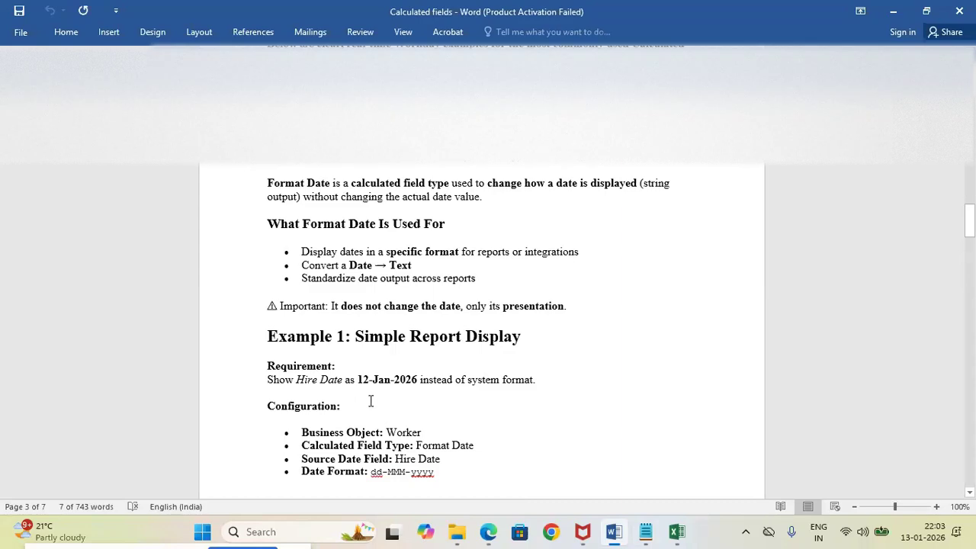
# Return to the calculated field tab in Workday, start the Create Calculated Field task, and choose the Format Date function
pyautogui.moveTo(488, 531)
pyautogui.click(446, 472)
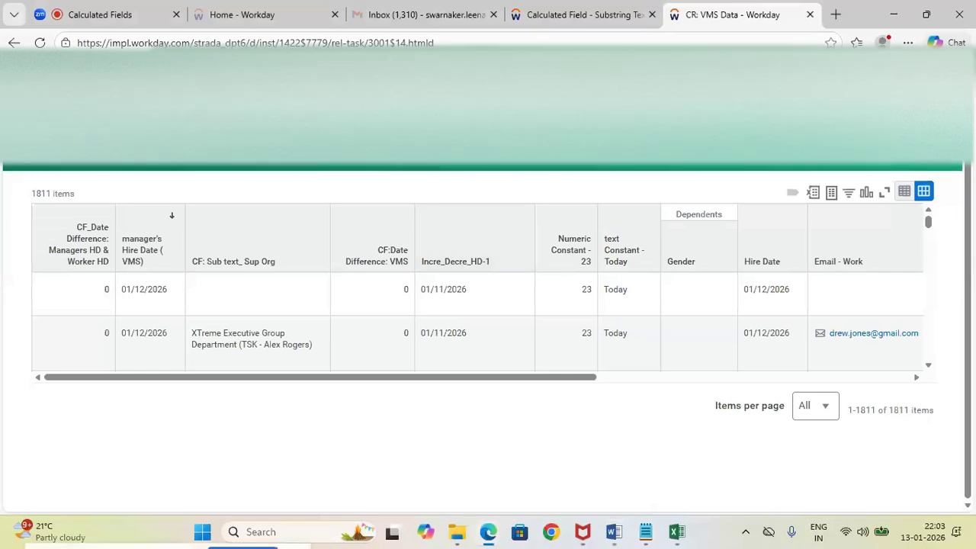
pyautogui.click(595, 15)
pyautogui.click(481, 83)
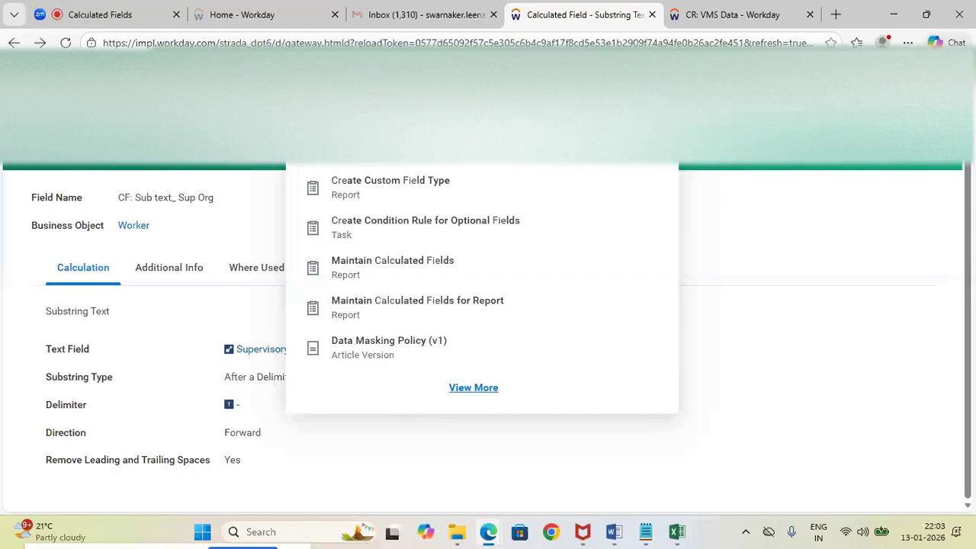
pyautogui.click(397, 142)
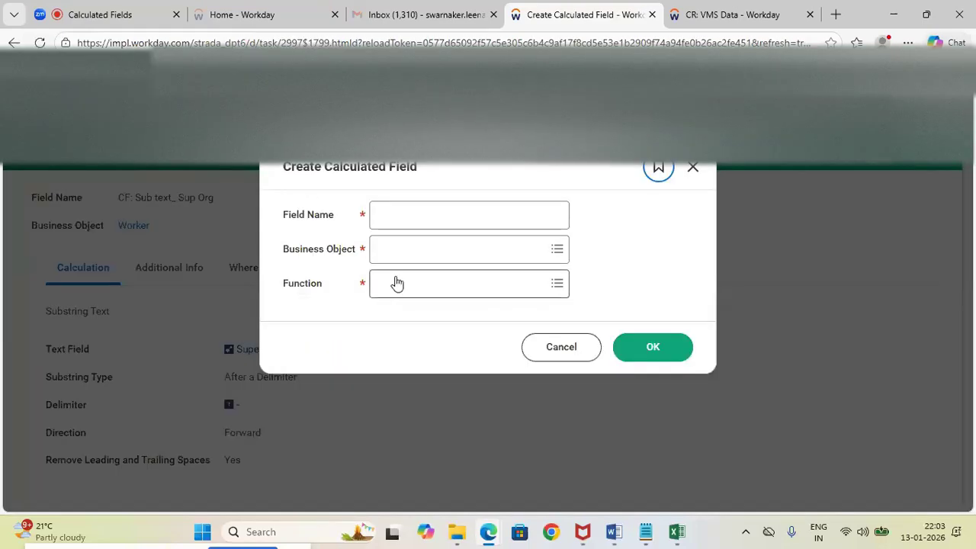
pyautogui.click(397, 283)
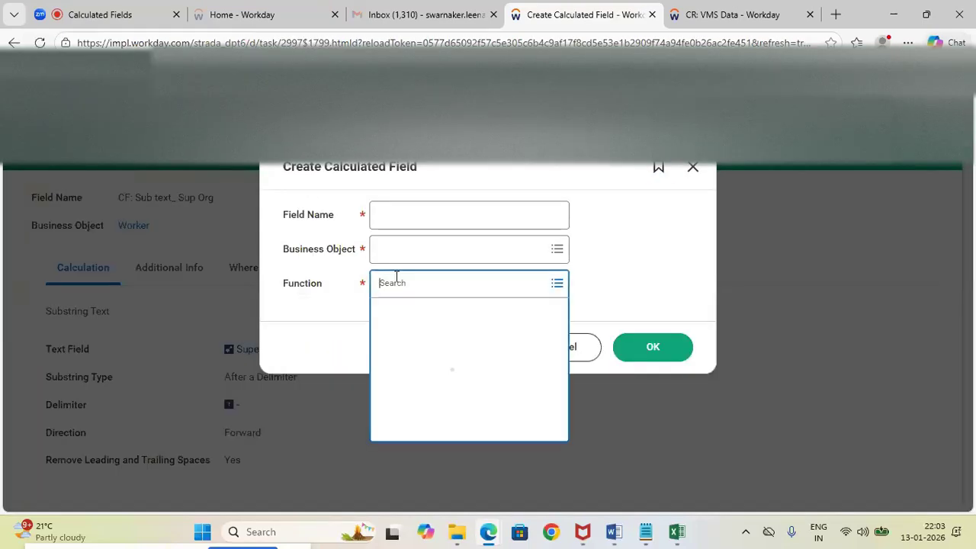
pyautogui.moveTo(561, 339); pyautogui.dragTo(568, 389)
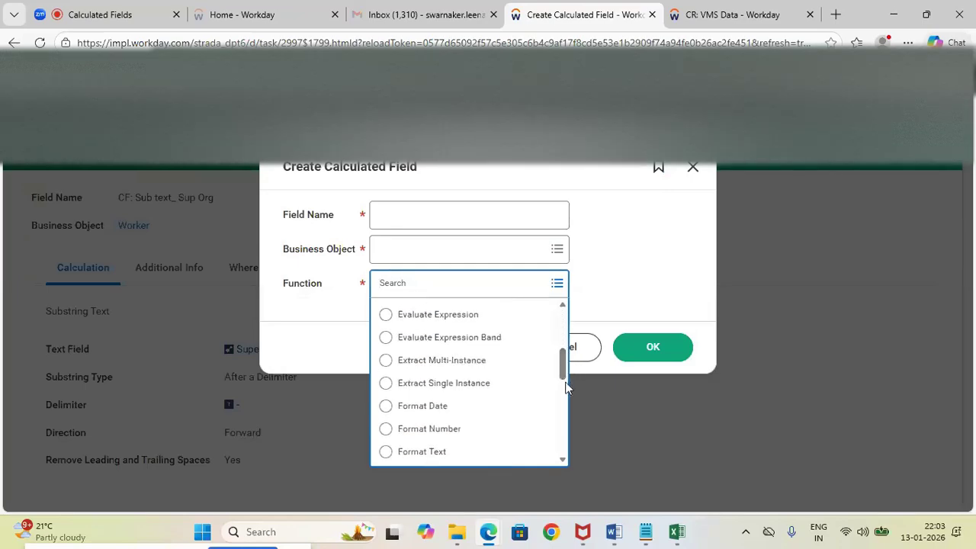
pyautogui.click(389, 408)
# Name the calculated field "CF: format date", set its business object to Worker, and confirm its creation settings
pyautogui.click(405, 219)
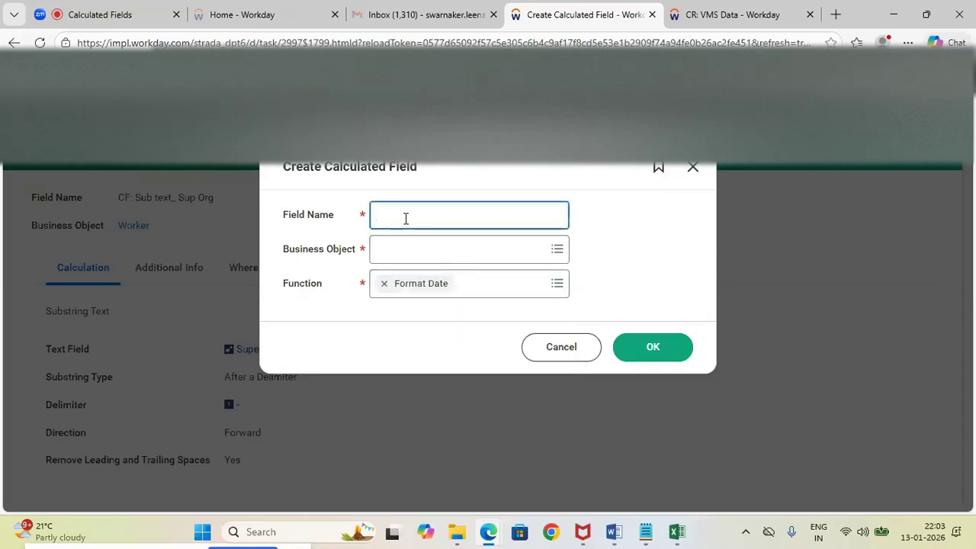
pyautogui.write('CF: format date')
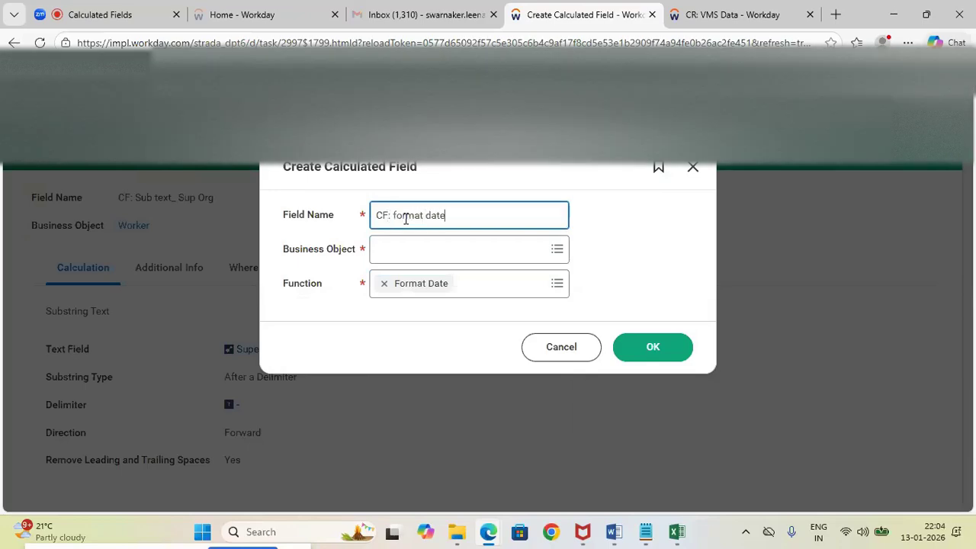
pyautogui.click(405, 249)
pyautogui.write('W')
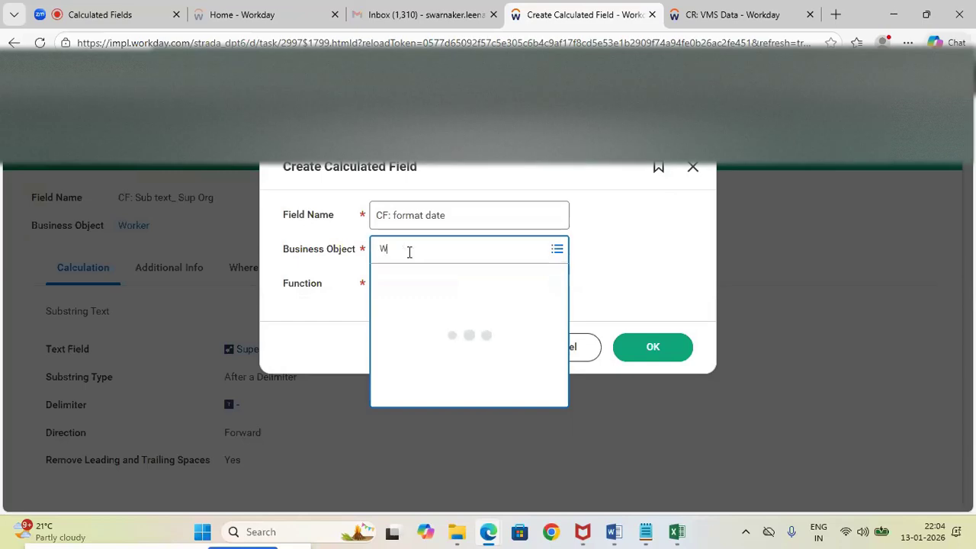
pyautogui.write('orker')
pyautogui.click(390, 305)
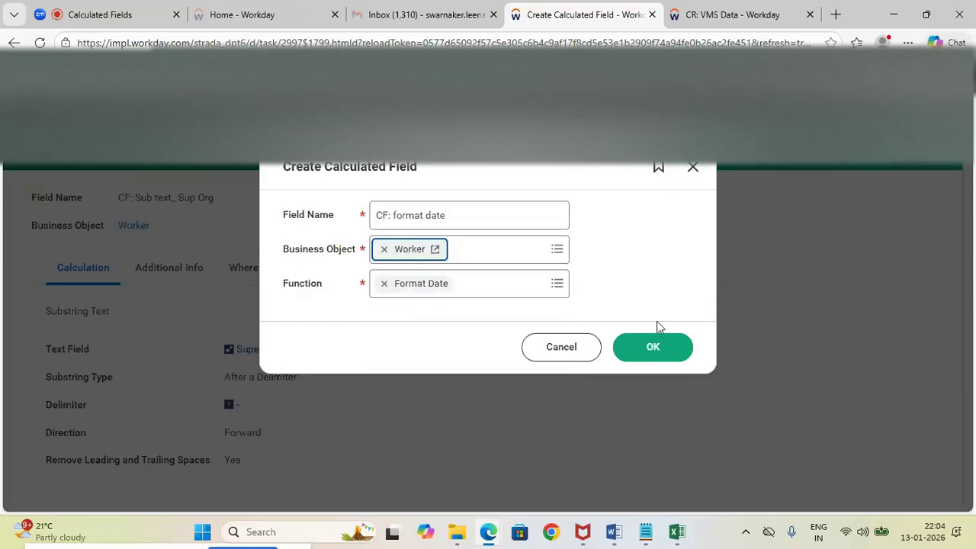
pyautogui.click(650, 346)
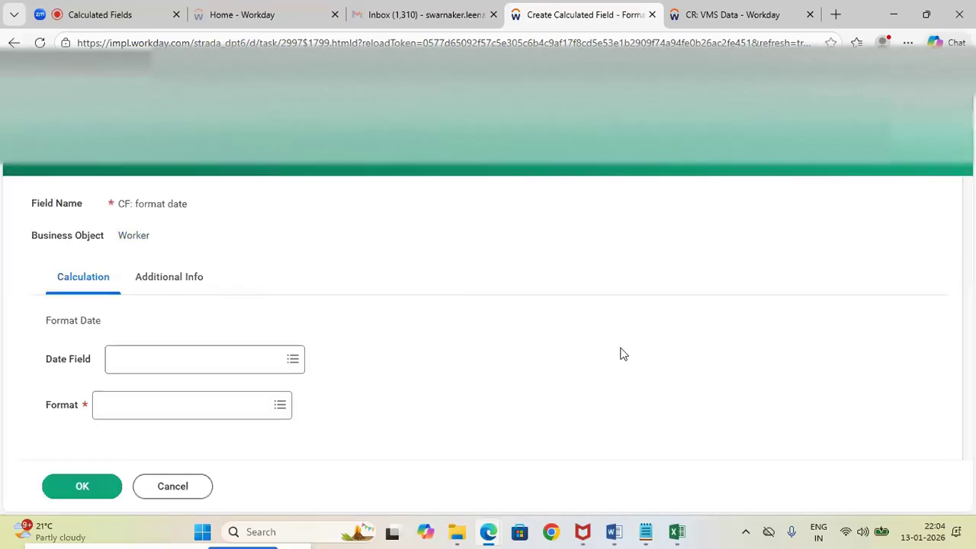
# Set the Date Field of the calculated field to Hire Date and open the list of available formats
pyautogui.click(158, 364)
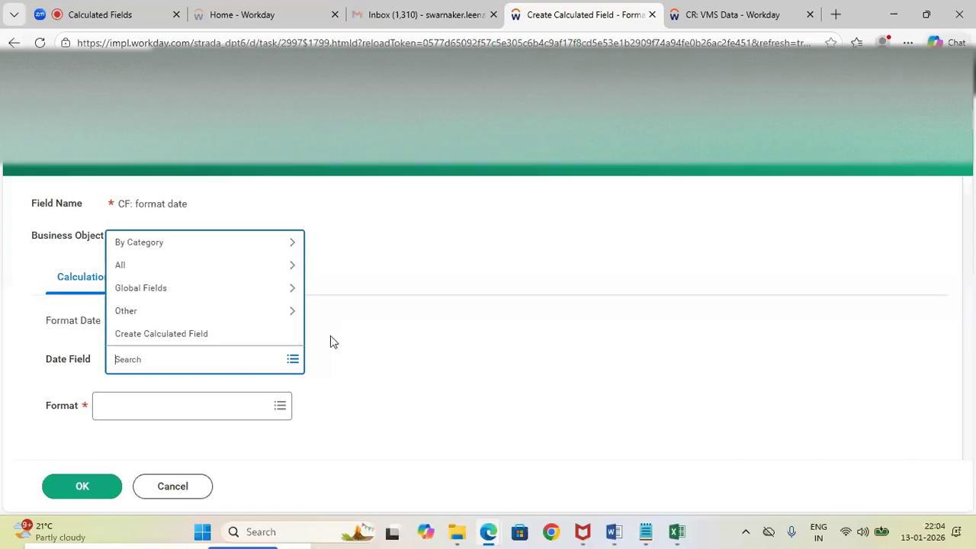
pyautogui.write('Hire ')
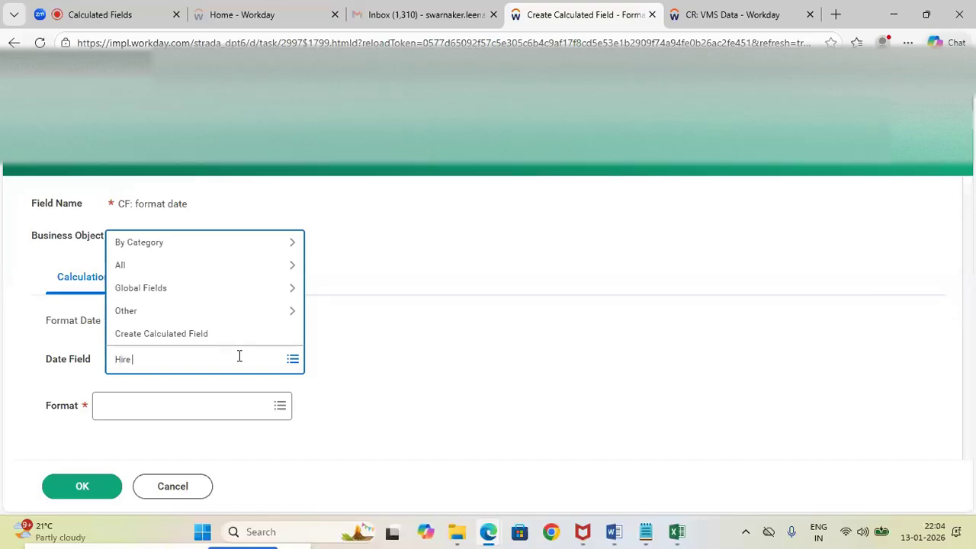
pyautogui.write('date')
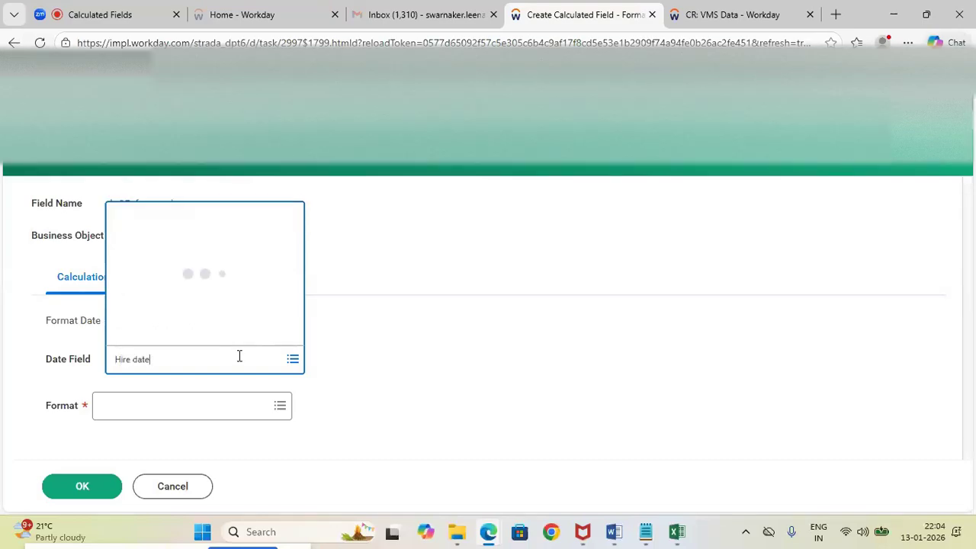
pyautogui.press('Return')
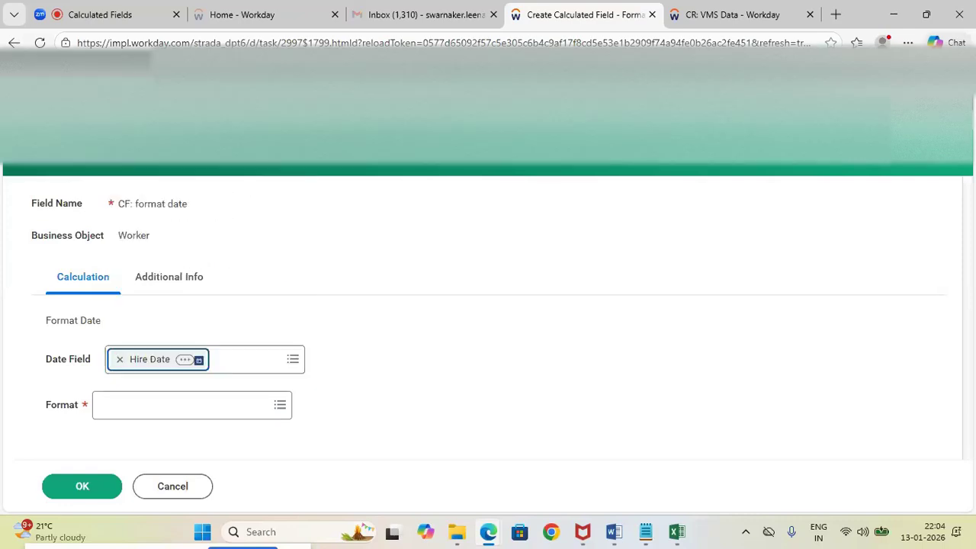
pyautogui.click(111, 405)
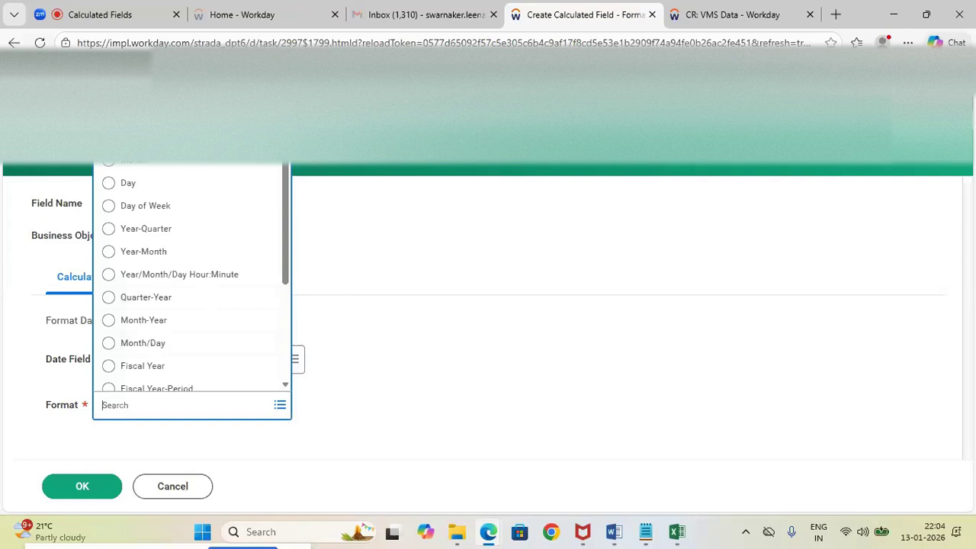
# Check the Hire Date format in the CR: VMS Data report output, and add MM/DD/YYYY below Manager's Hire date in the Notepad notes
pyautogui.click(709, 23)
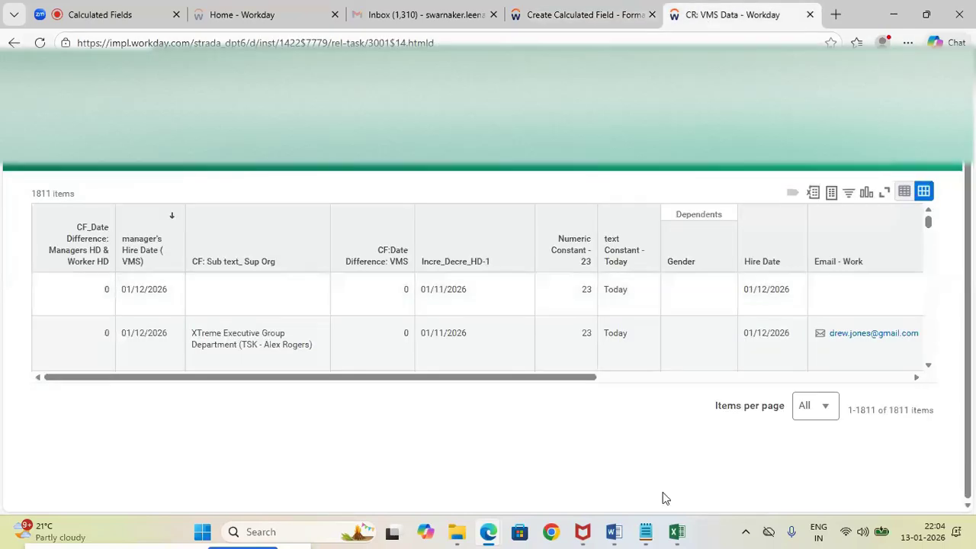
pyautogui.moveTo(644, 531)
pyautogui.click(638, 488)
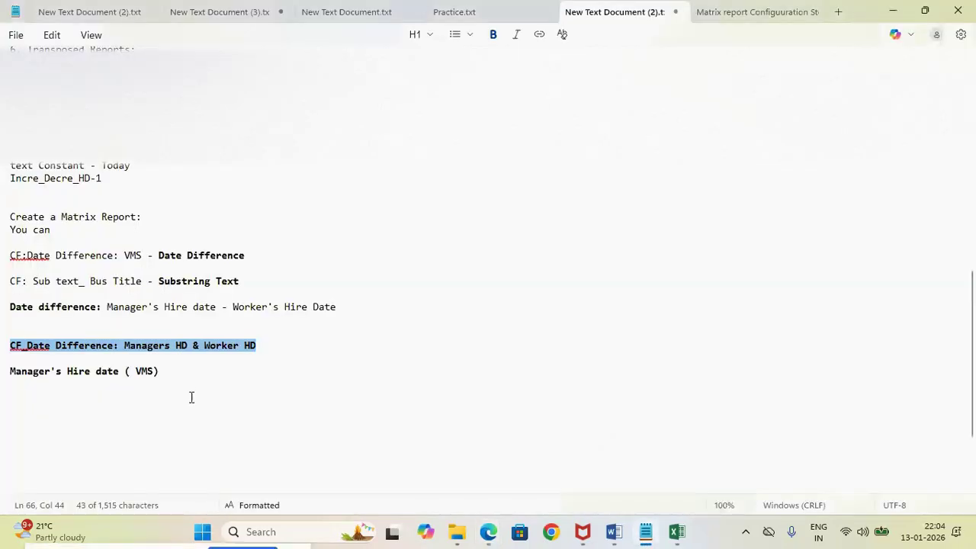
pyautogui.click(189, 372)
pyautogui.press('Return')
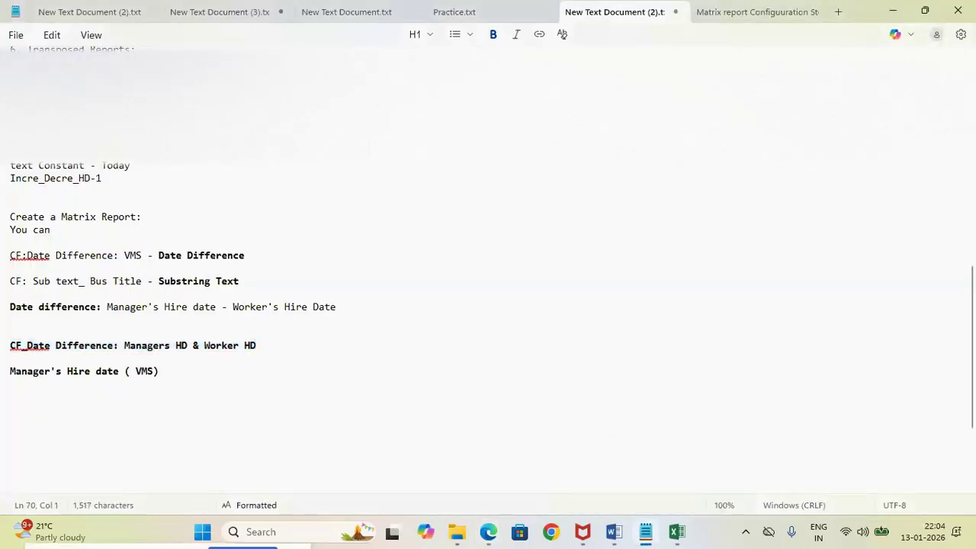
pyautogui.write('MM/DD/')
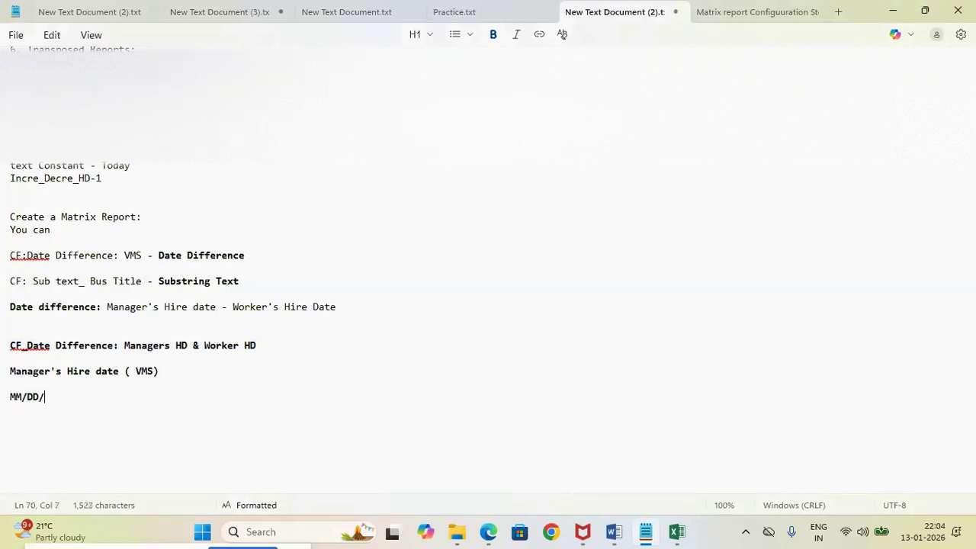
pyautogui.write('YYYY')
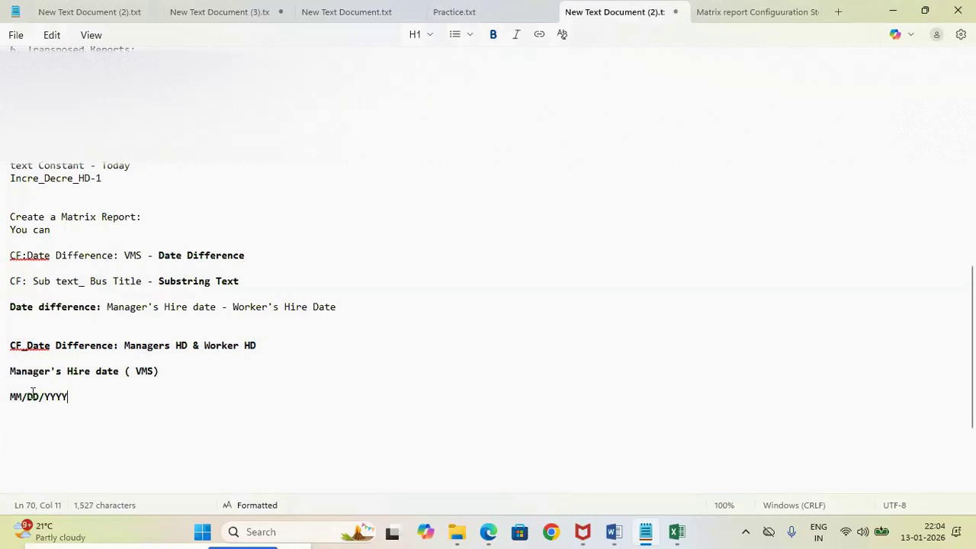
pyautogui.press('Return')
pyautogui.press('Return')
pyautogui.press('Return')
pyautogui.press('Return')
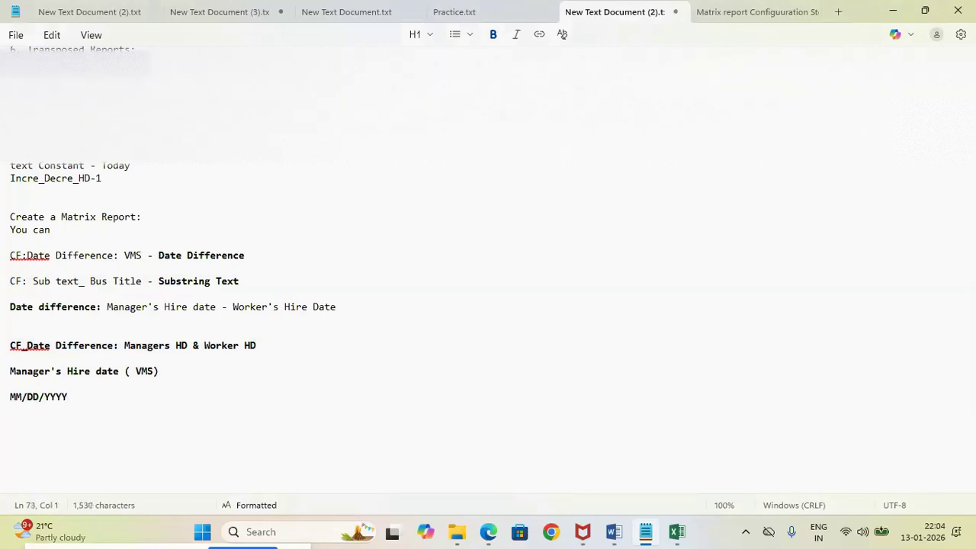
# Return to the CF: format date field in Workday and set its Format to Year-Quarter
pyautogui.hotkey('alt', 'Tab')
pyautogui.click(555, 9)
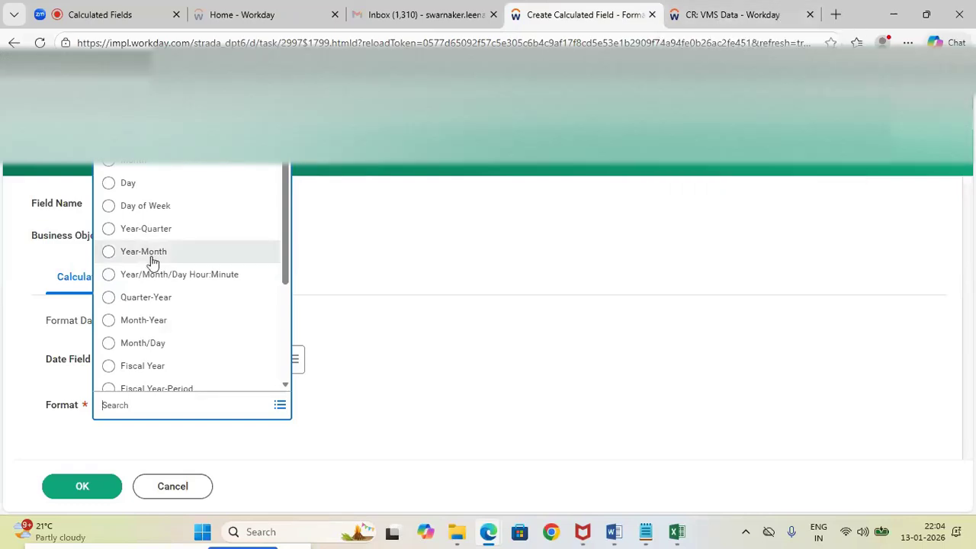
pyautogui.click(109, 229)
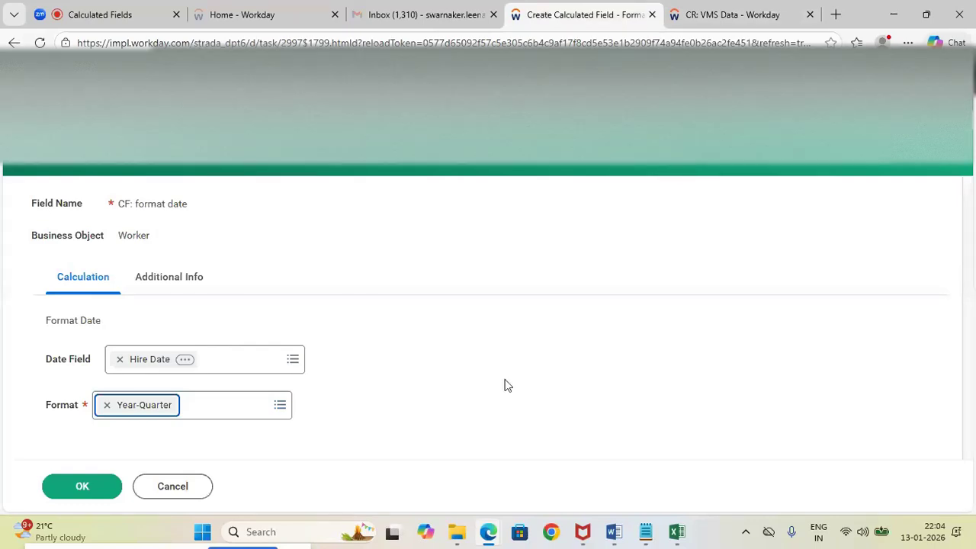
# Write YY/Q1 as an example below MM/DD/YYYY in the Notepad notes and switch back to the calculated field
pyautogui.moveTo(645, 532)
pyautogui.click(634, 485)
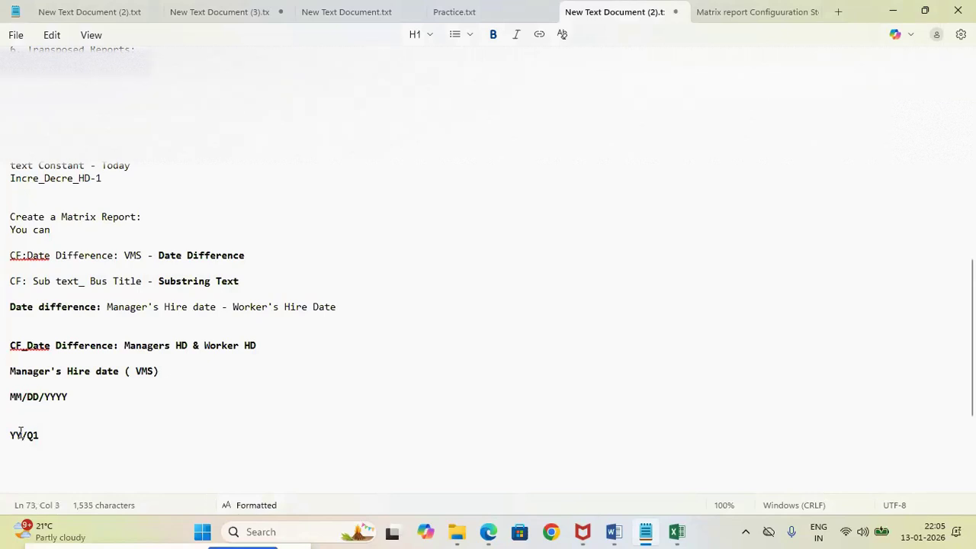
pyautogui.hotkey('alt', 'Tab')
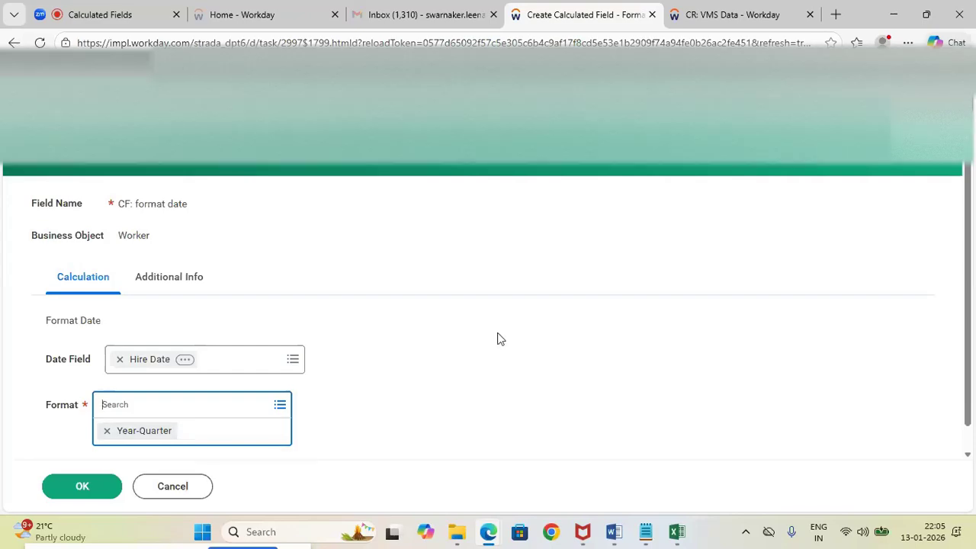
# Review the date format options and change the Format of the calculated field to Quarter-Year
pyautogui.click(510, 334)
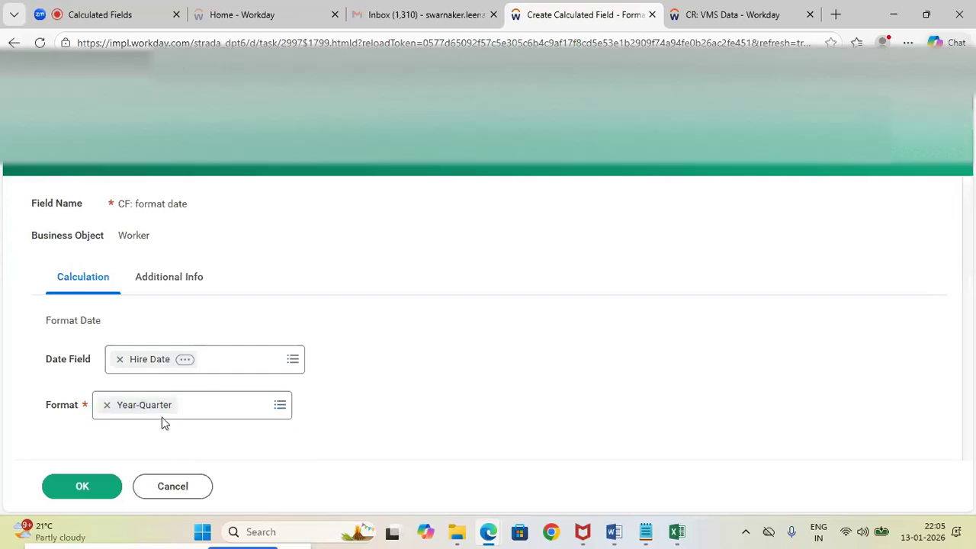
pyautogui.click(199, 415)
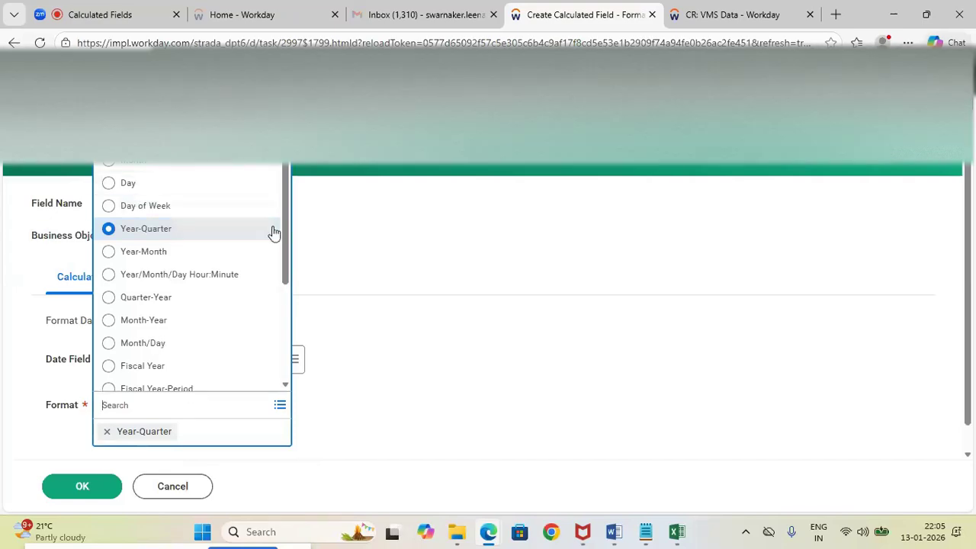
pyautogui.moveTo(285, 230); pyautogui.dragTo(289, 250)
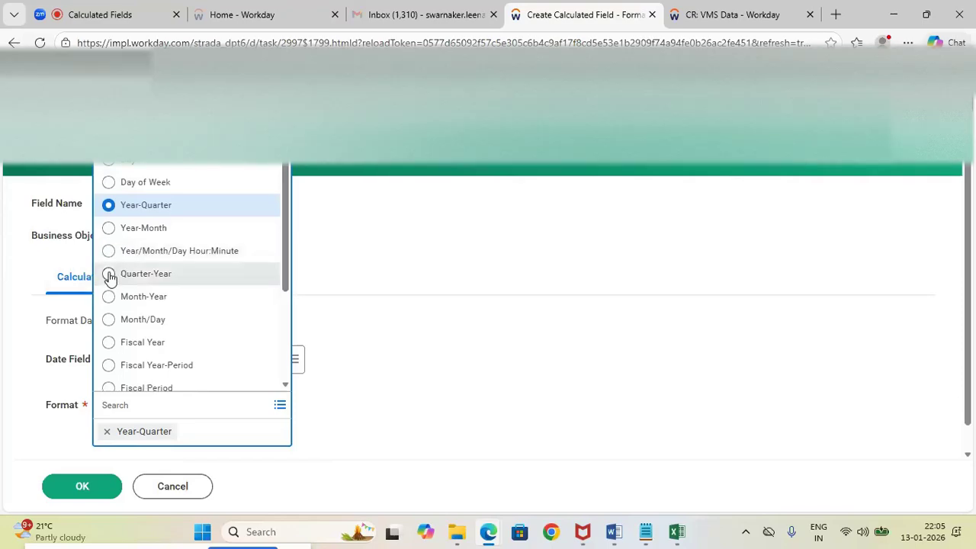
pyautogui.click(109, 274)
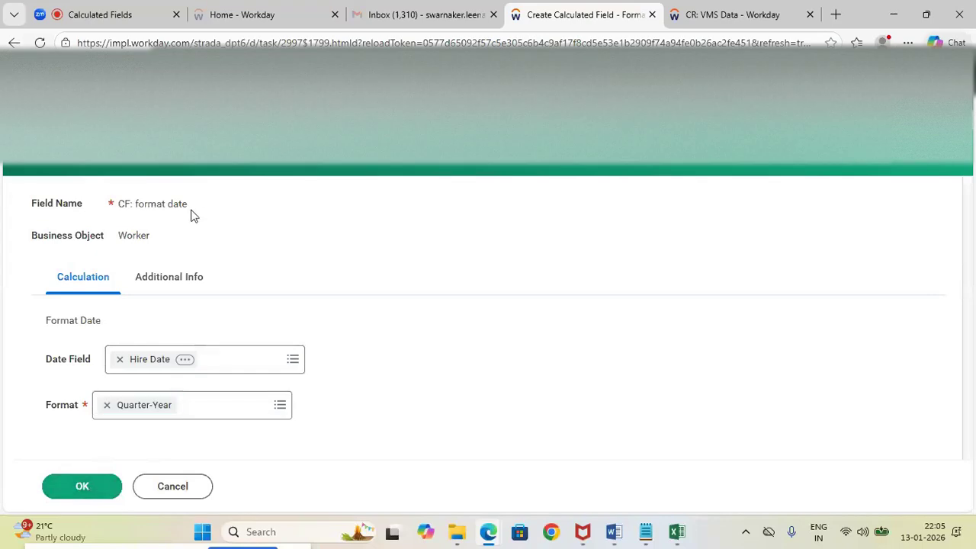
# Copy the field name "CF: format date" into the Notepad notes below MM/DD/YYYY and save them as a text file
pyautogui.moveTo(191, 213); pyautogui.dragTo(122, 216)
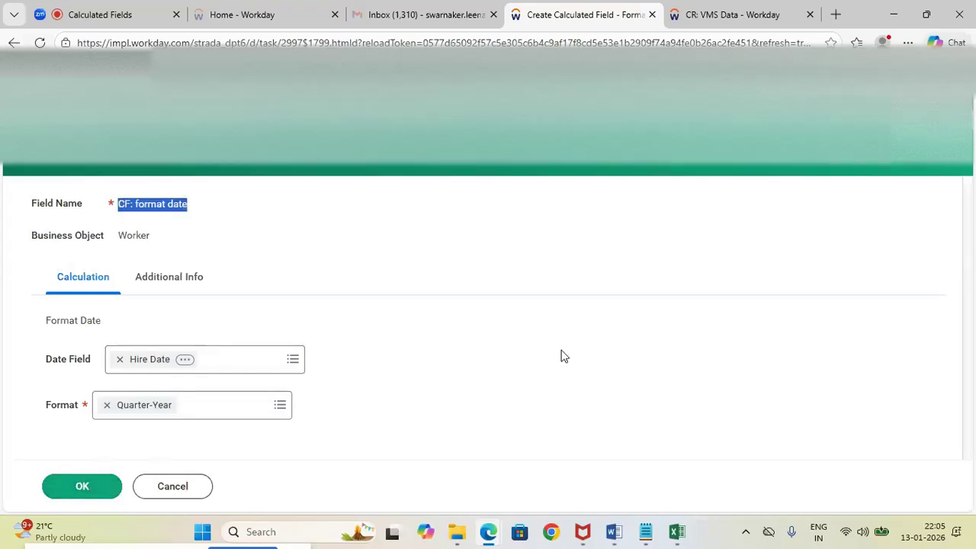
pyautogui.click(626, 478)
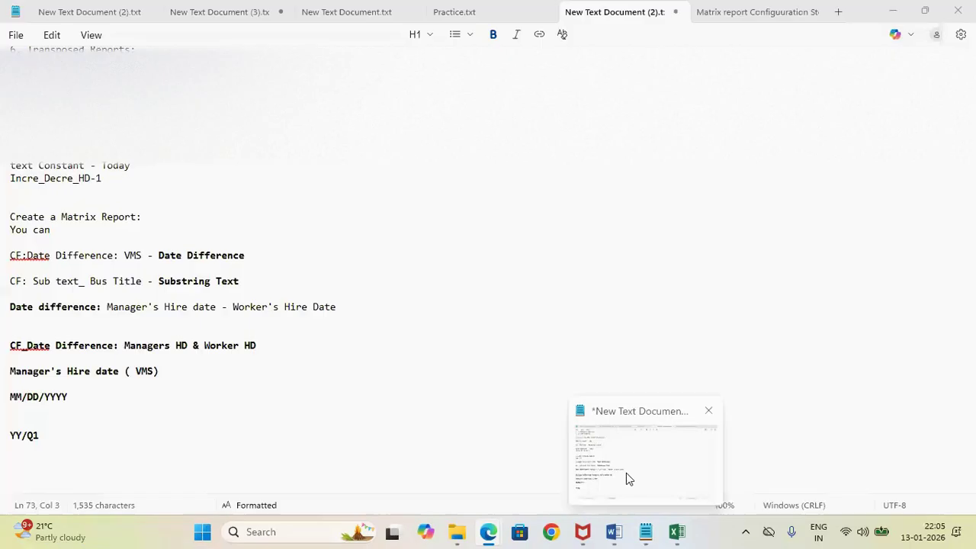
pyautogui.click(89, 395)
pyautogui.press('Return')
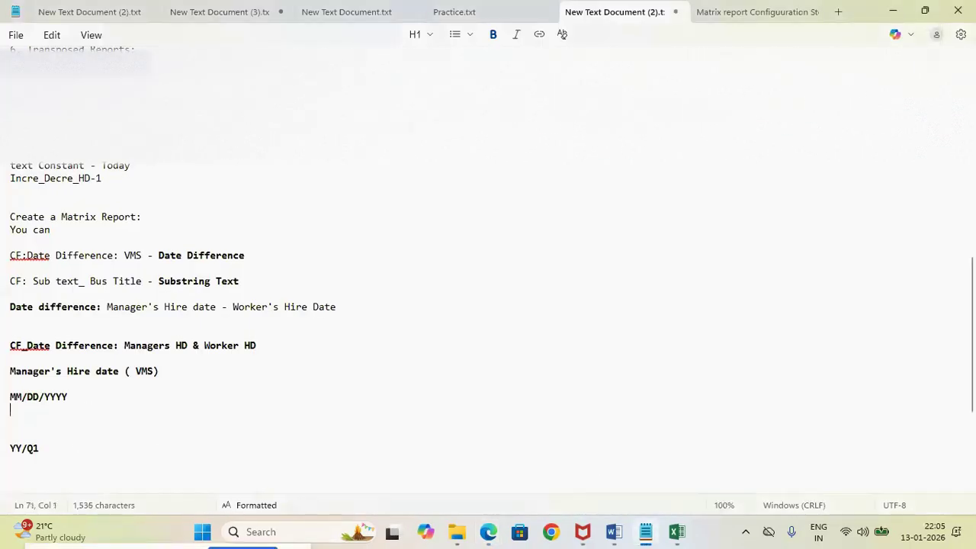
pyautogui.write('CF: format date')
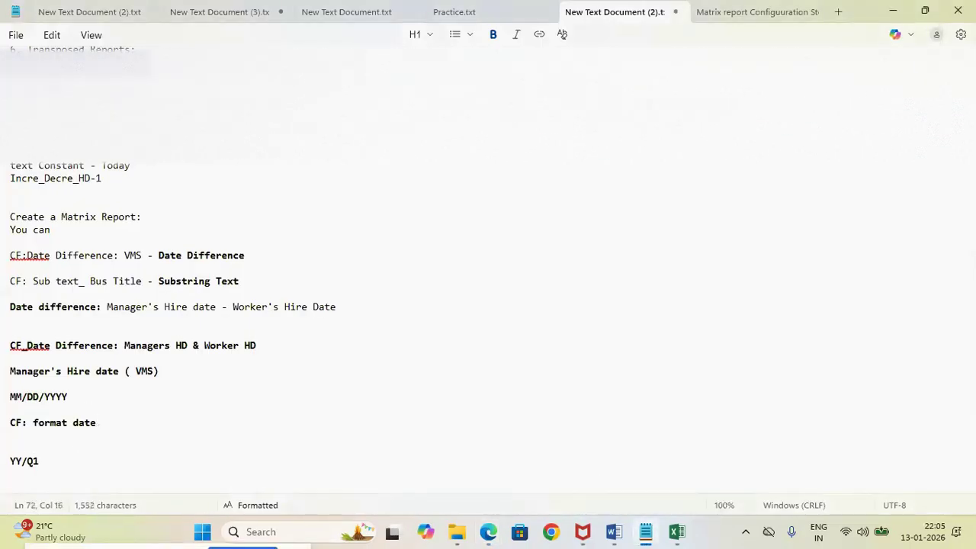
pyautogui.hotkey('ctrl', 's')
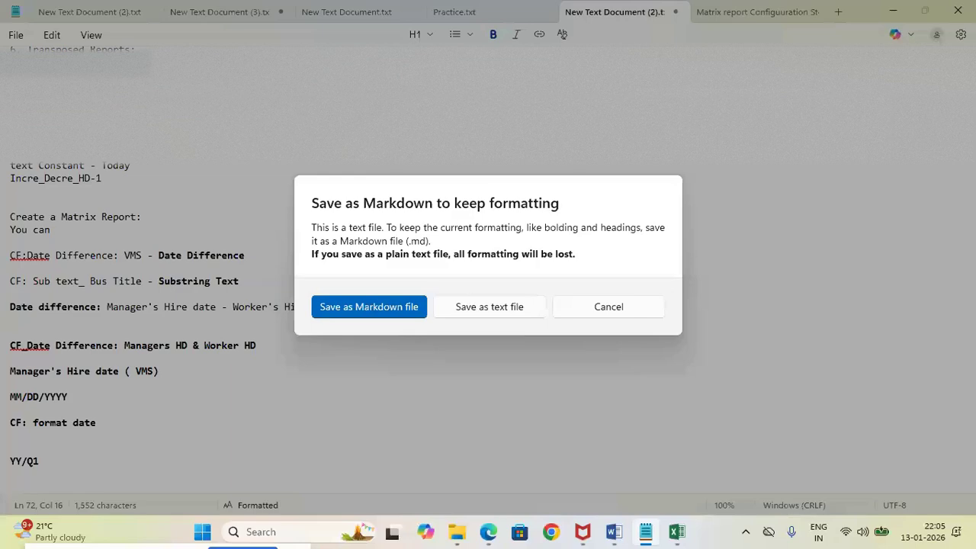
pyautogui.click(481, 307)
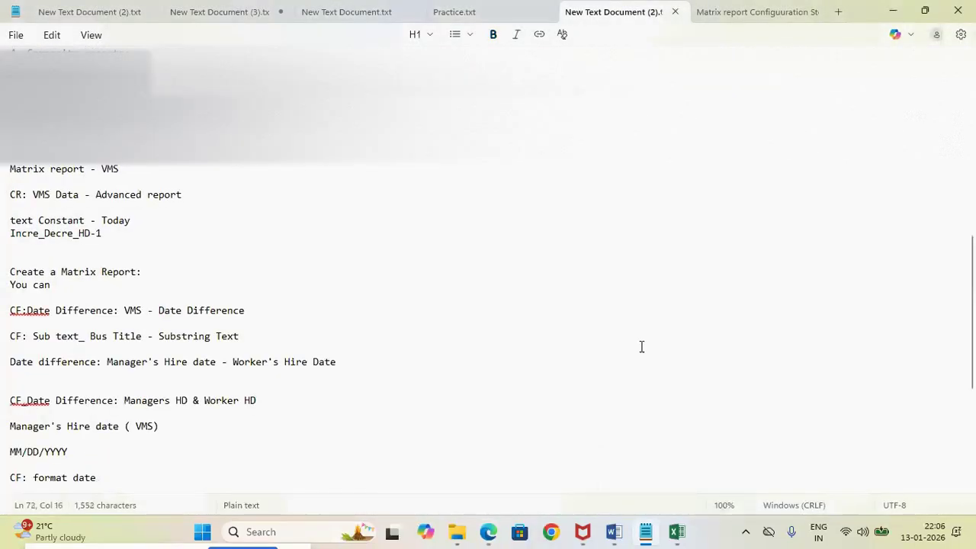
# Delete the YY/Q1 line from the end of the notes
pyautogui.scroll(-7, 80, 276)
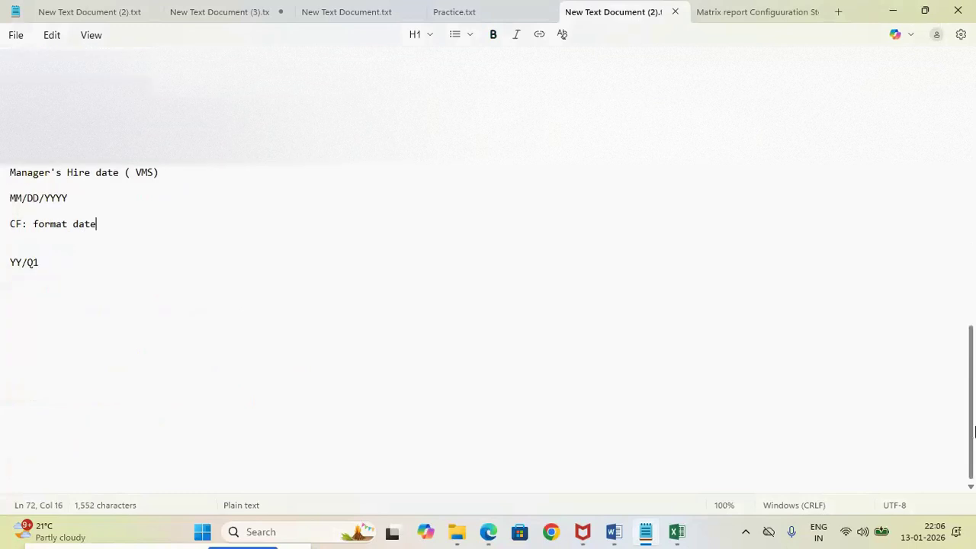
pyautogui.click(80, 276)
pyautogui.hotkey('shift', 'Home')
pyautogui.press('BackSpace')
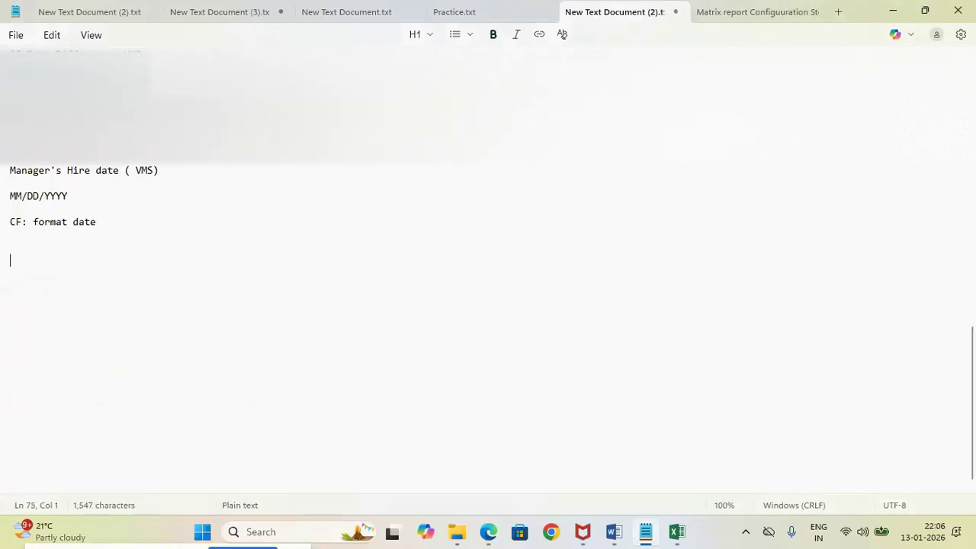
# Return to Workday, save the CF: format date calculated field, and close its confirmation page
pyautogui.hotkey('alt', 'Tab')
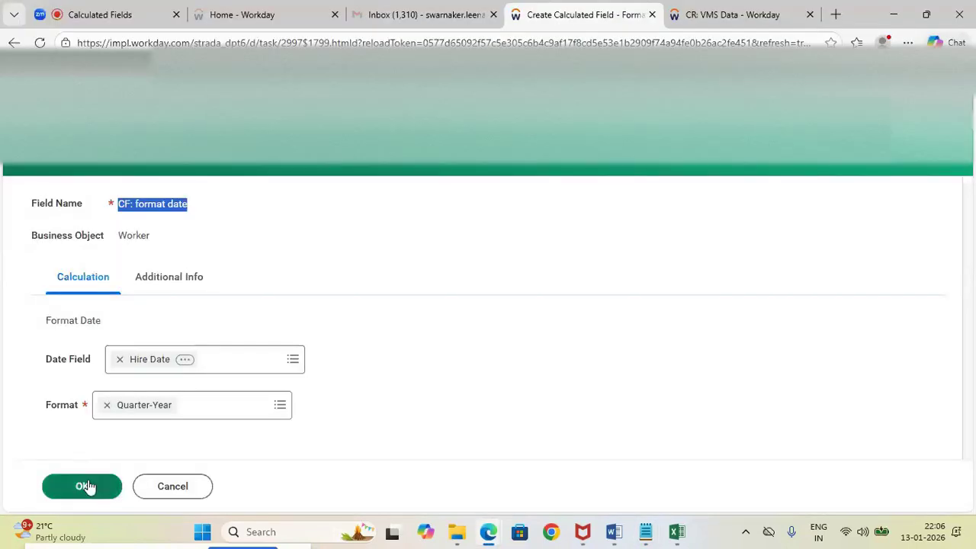
pyautogui.click(85, 485)
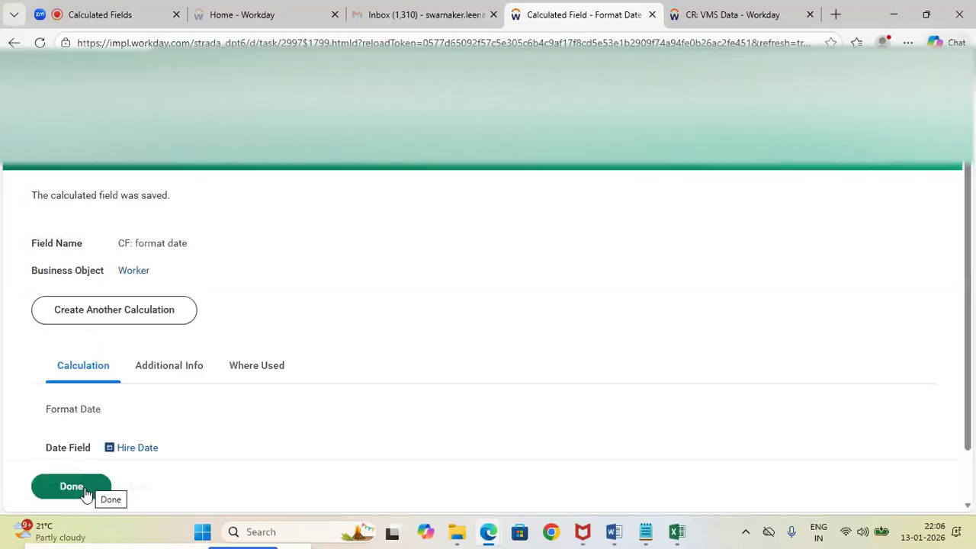
pyautogui.click(86, 492)
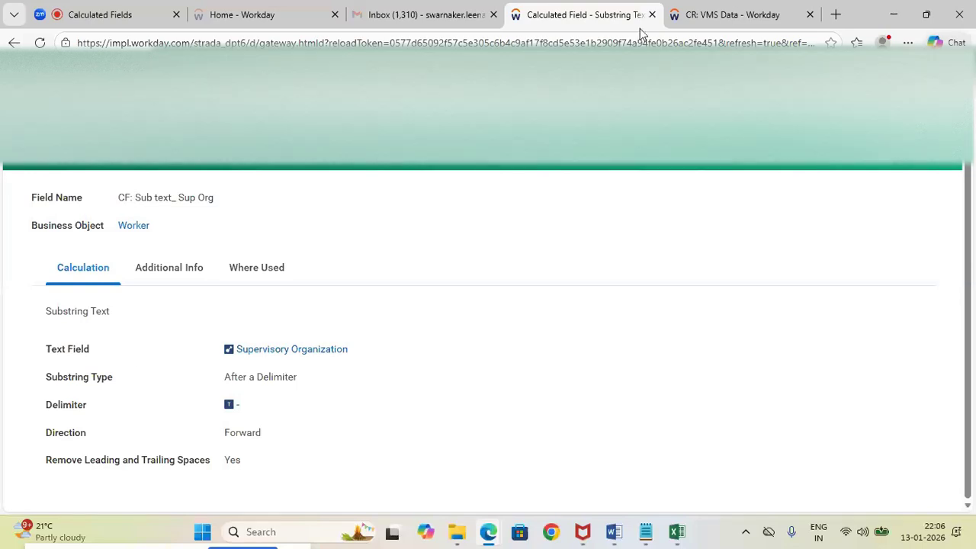
# Open the CR: VMS Data custom report for editing and go to its column definitions
pyautogui.click(732, 15)
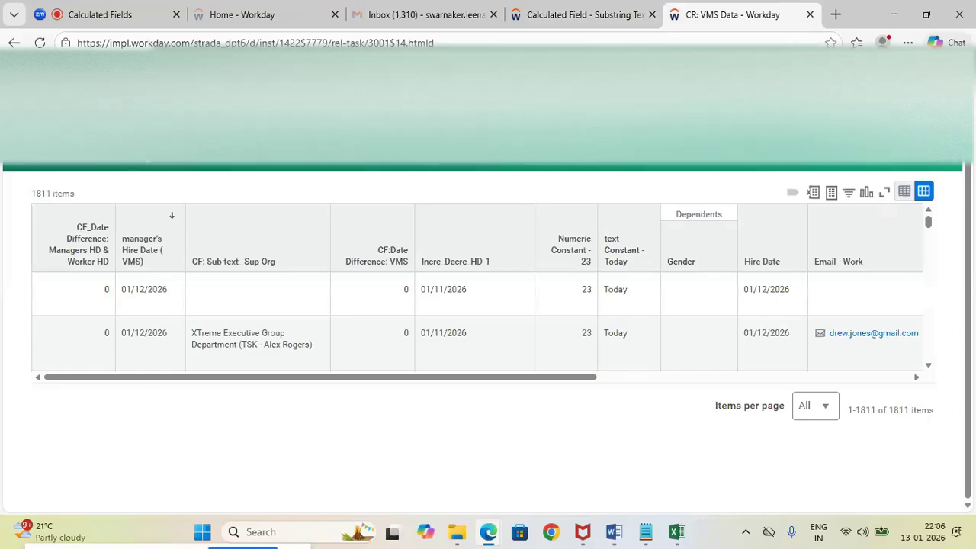
pyautogui.click(155, 166)
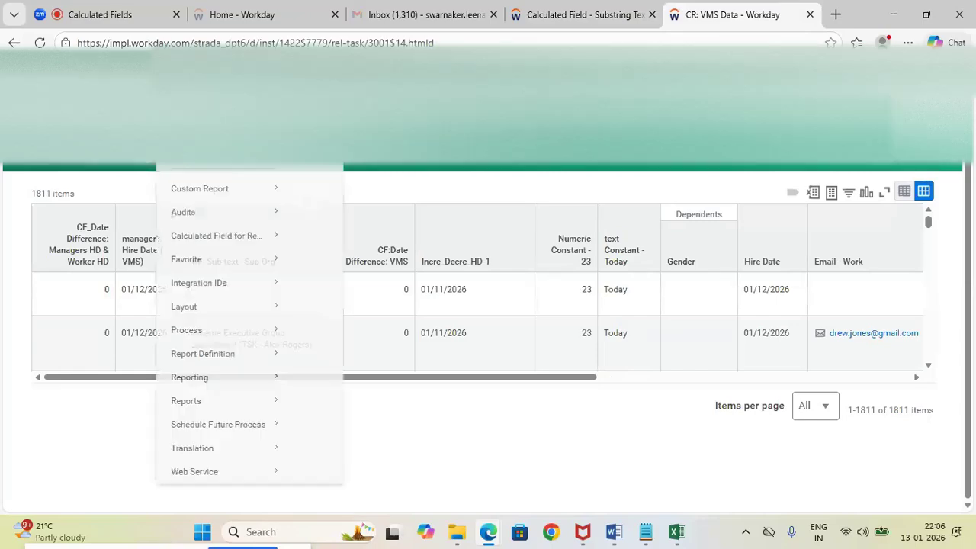
pyautogui.moveTo(206, 213)
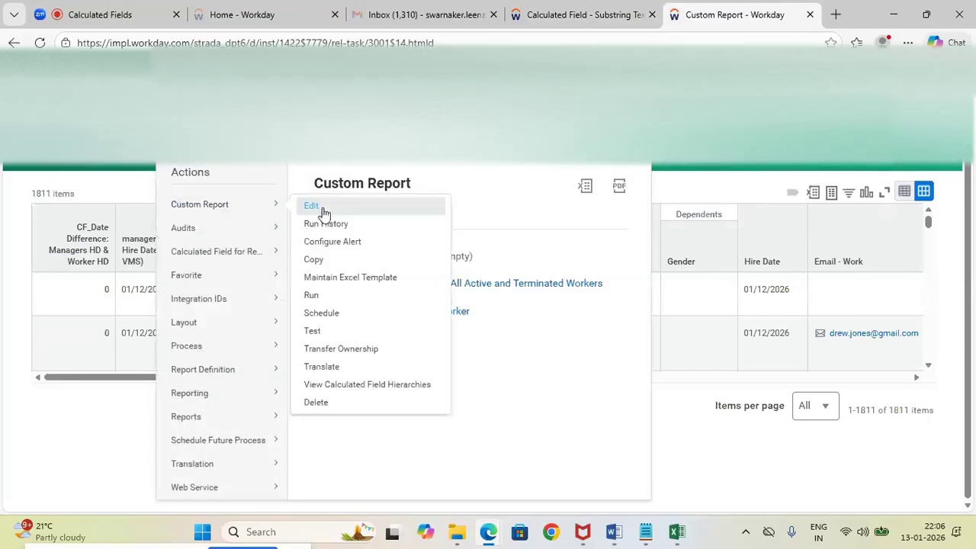
pyautogui.click(324, 214)
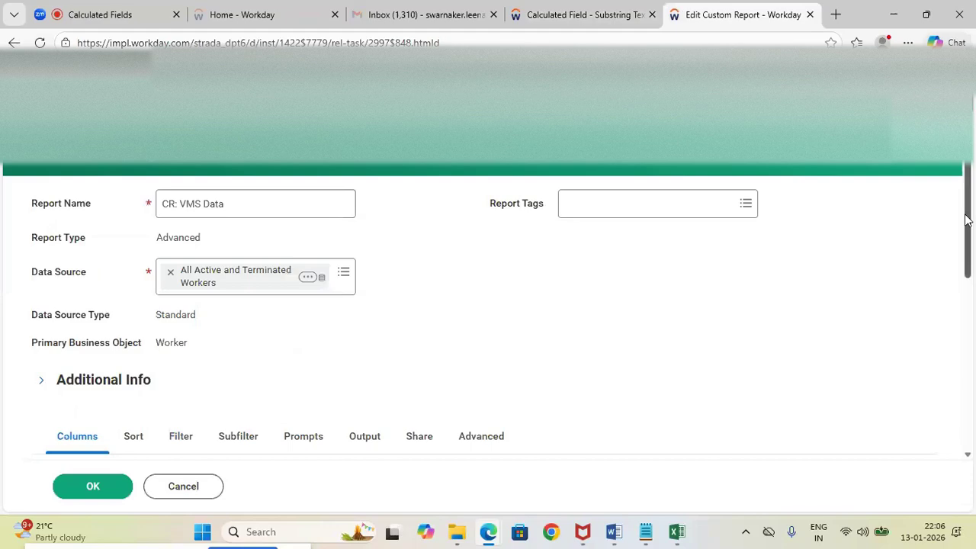
pyautogui.scroll(-5, 235, 242)
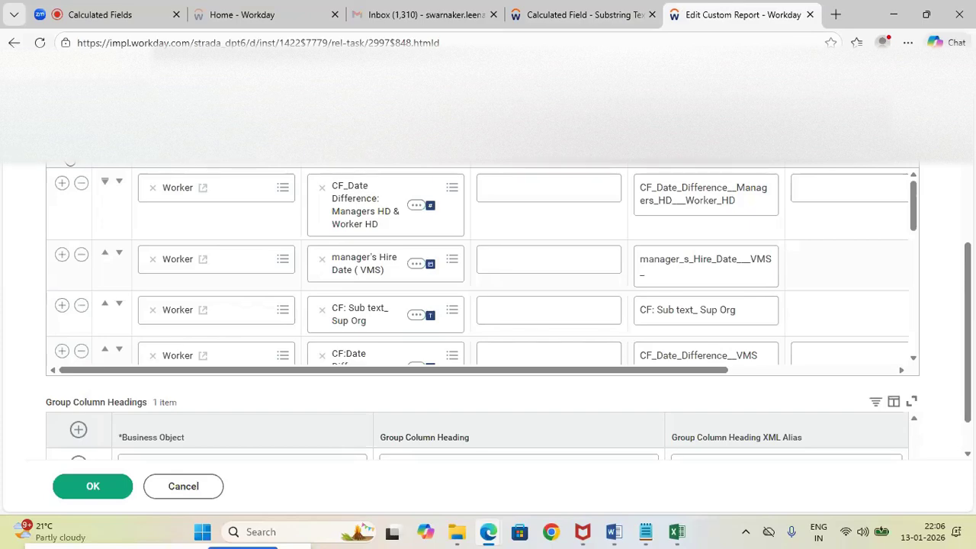
# Add a new Worker row above the existing report columns, and copy the name CF: format date from the Notepad notes
pyautogui.click(70, 156)
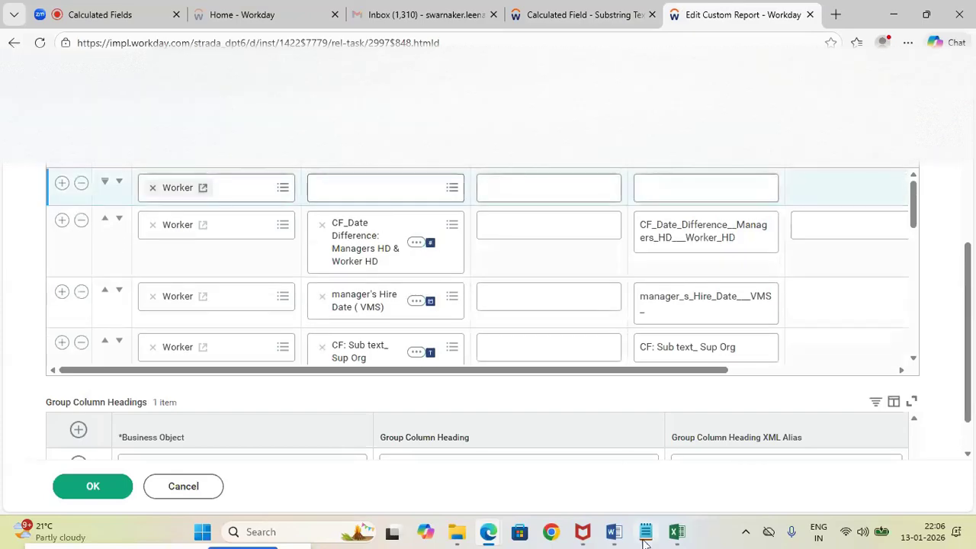
pyautogui.moveTo(645, 531)
pyautogui.click(623, 445)
pyautogui.click(96, 227)
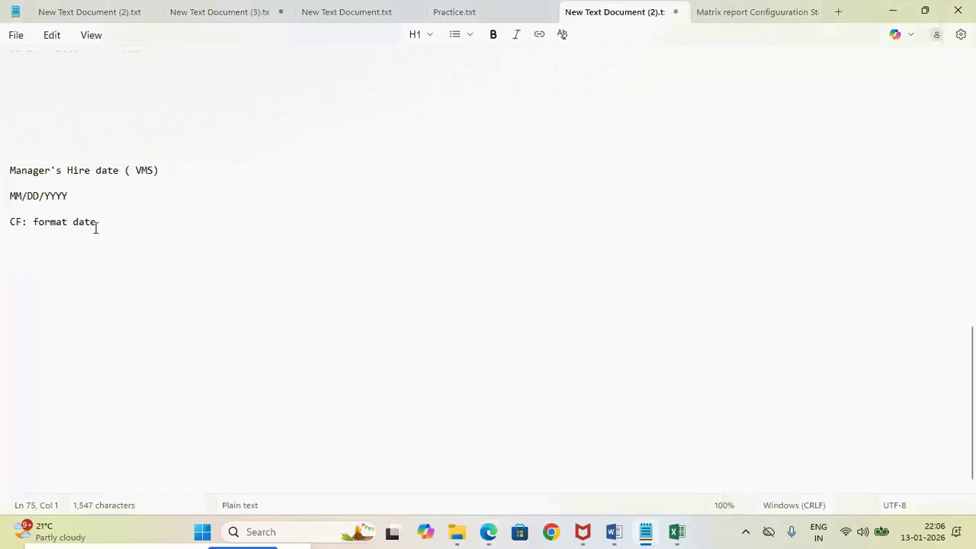
pyautogui.moveTo(73, 221); pyautogui.dragTo(2, 221)
pyautogui.hotkey('ctrl', 'c')
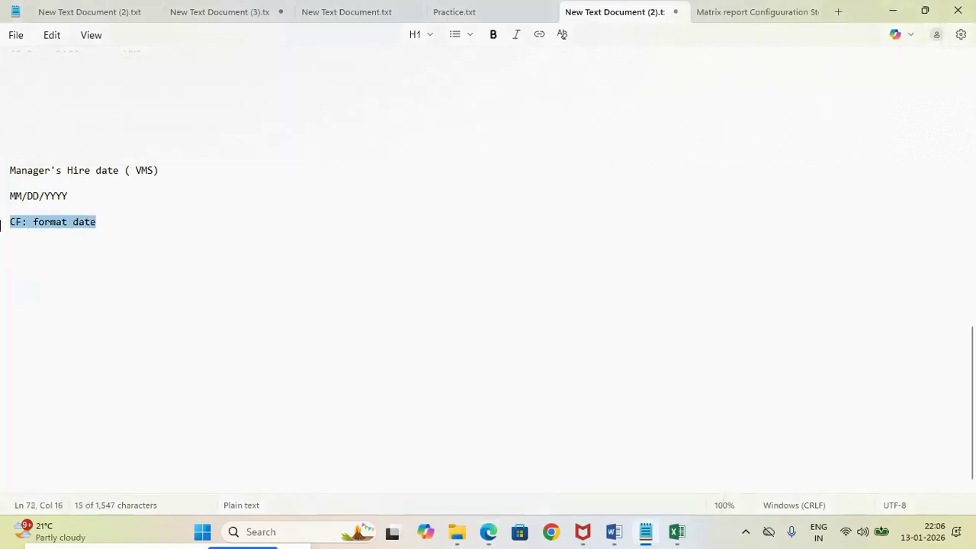
# Return to Workday and search the new row's field for CF: format date, checking the name against the notes
pyautogui.hotkey('alt', 'Tab')
pyautogui.click(319, 189)
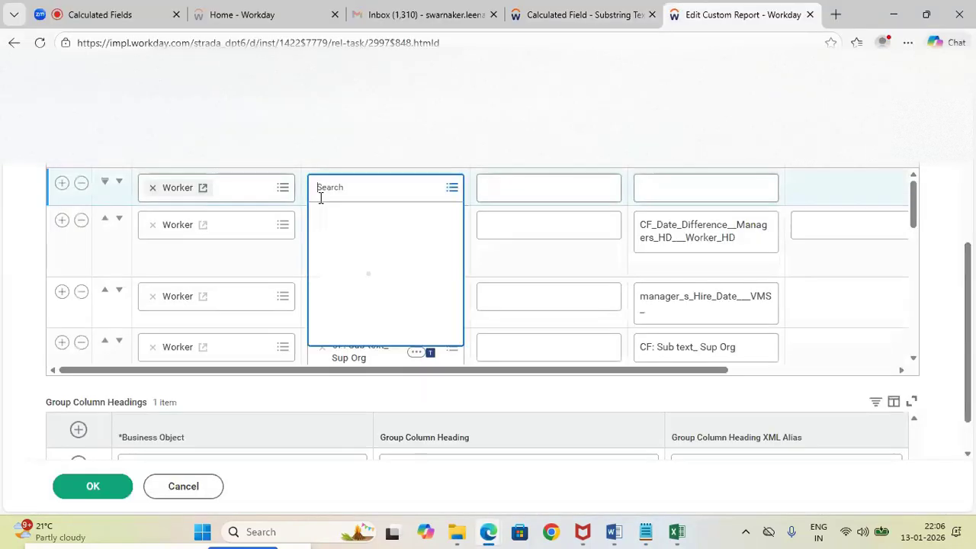
pyautogui.hotkey('ctrl', 'v')
pyautogui.press('Return')
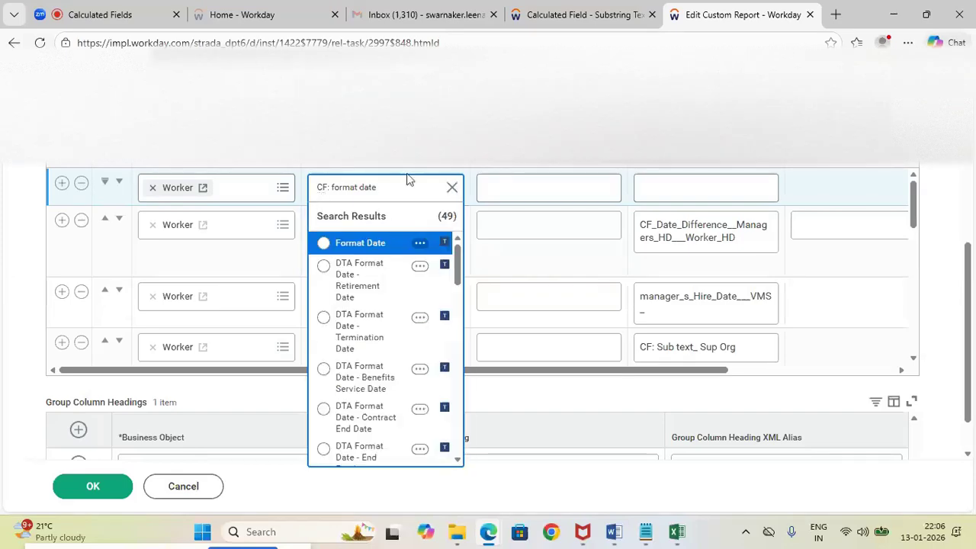
pyautogui.hotkey('alt', 'Tab')
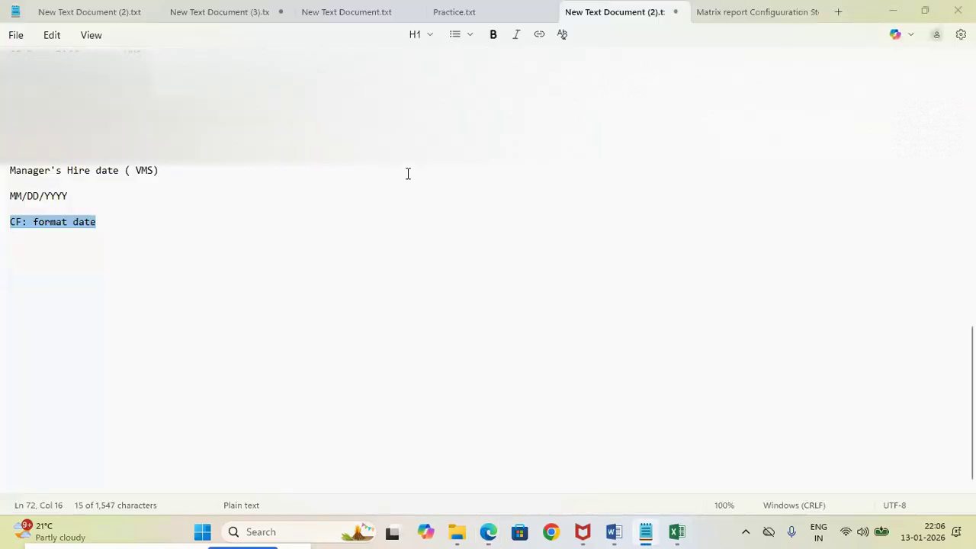
pyautogui.hotkey('alt', 'Tab')
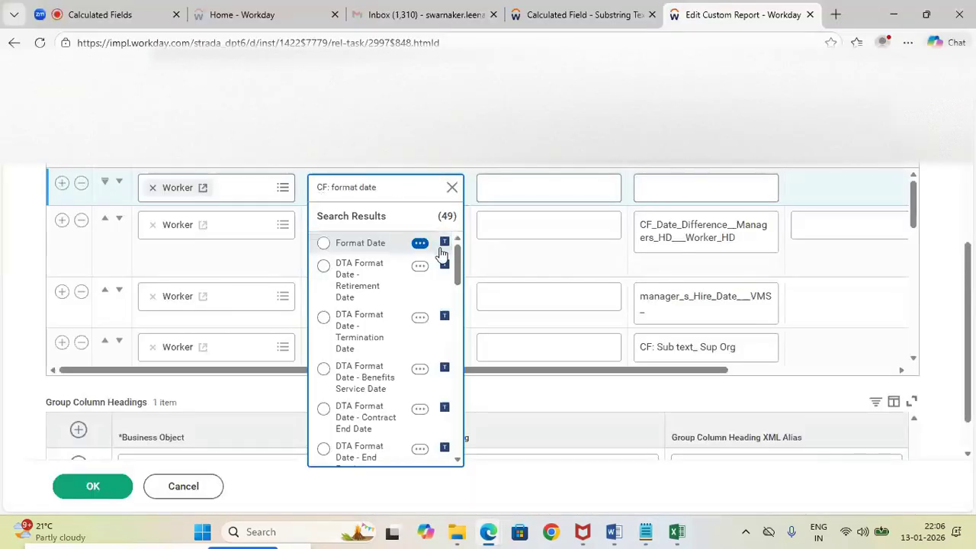
pyautogui.click(386, 190)
pyautogui.press('Return')
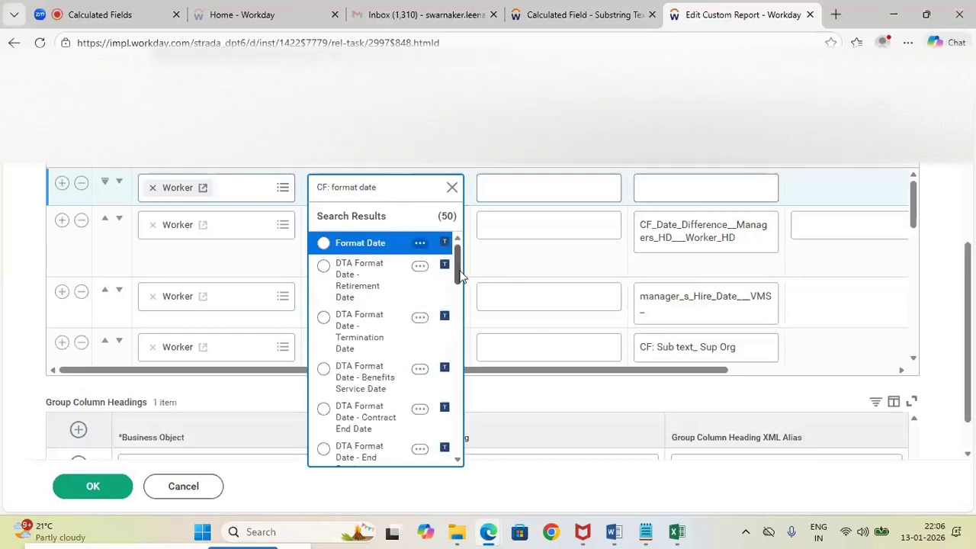
# Preview the CF_Format_Date and CF: format date results, and choose CF_Format_Date as the new column's field
pyautogui.scroll(-5, 461, 284)
pyautogui.scroll(-5, 465, 385)
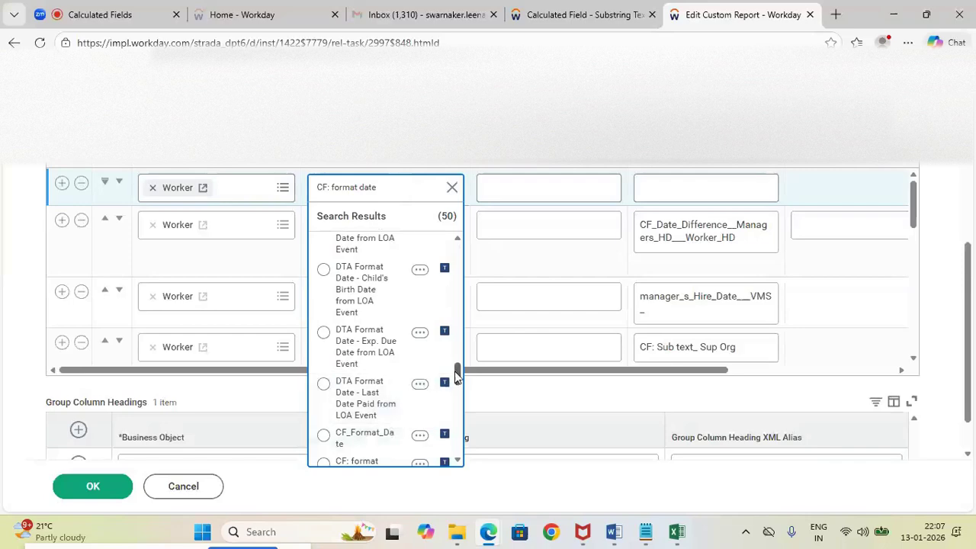
pyautogui.scroll(-1, 455, 377)
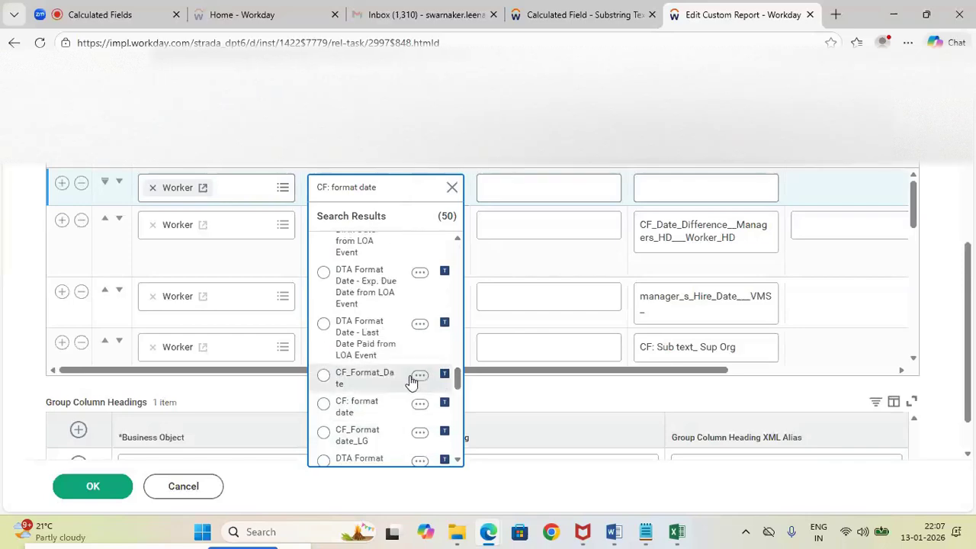
pyautogui.click(419, 377)
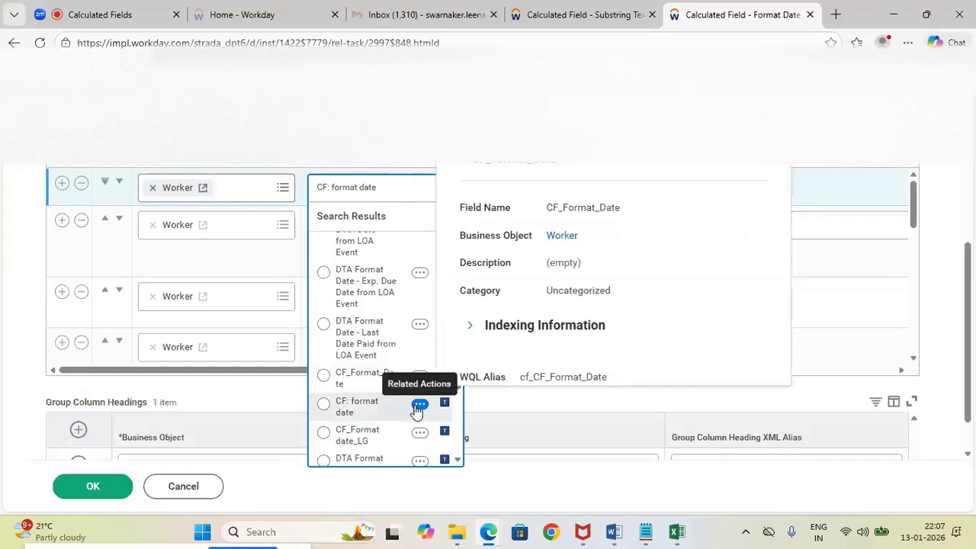
pyautogui.click(418, 406)
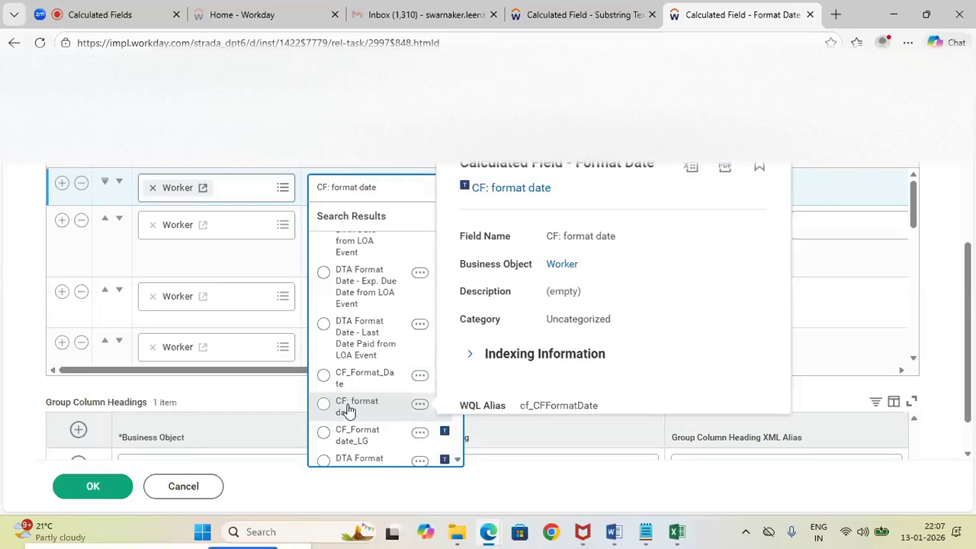
pyautogui.click(326, 379)
pyautogui.click(324, 377)
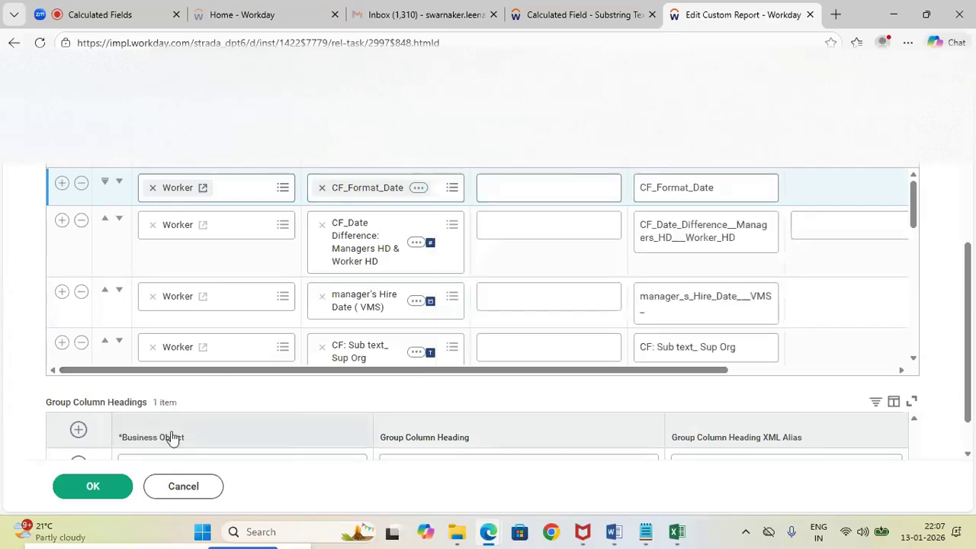
# Save the report definition, run CR: VMS Data, and examine the CF_Format_Date column in its output
pyautogui.click(98, 492)
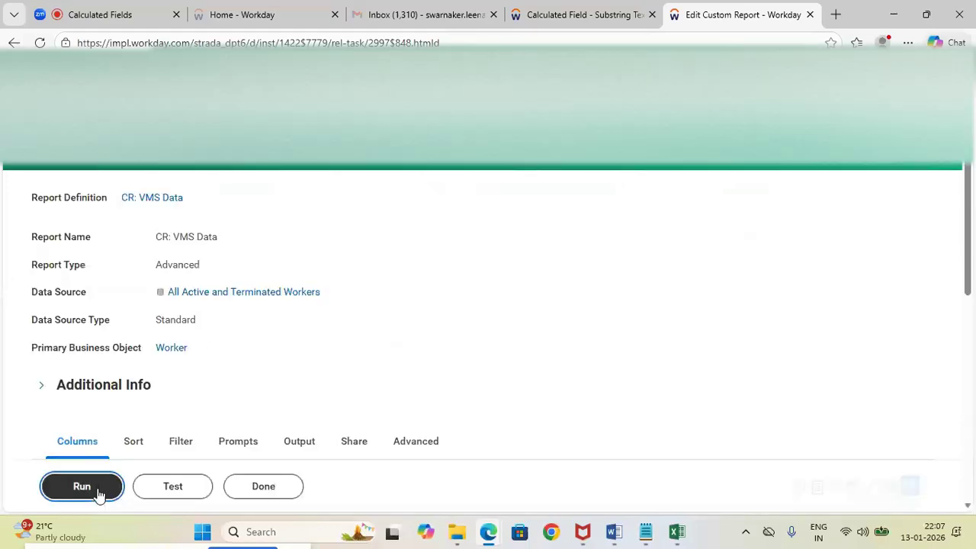
pyautogui.click(98, 492)
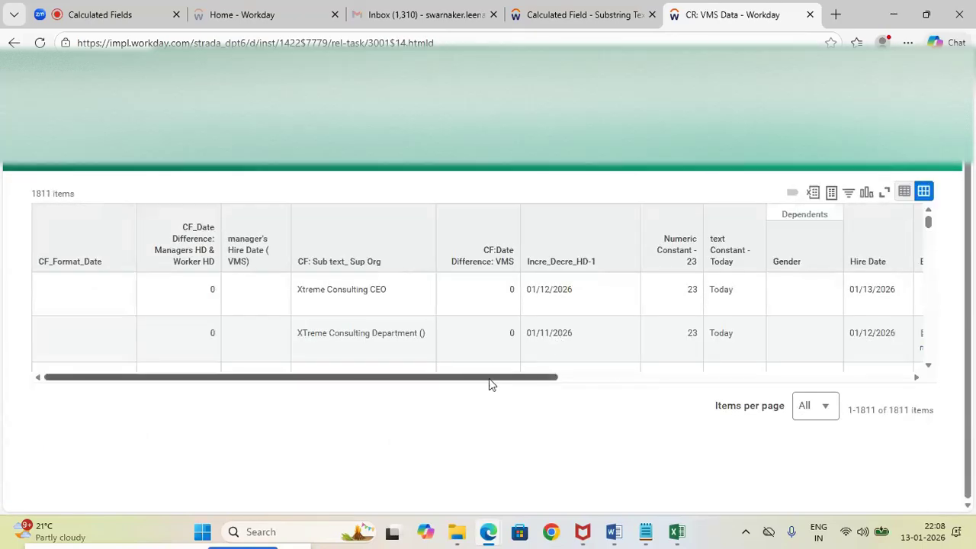
pyautogui.moveTo(492, 386); pyautogui.dragTo(450, 384)
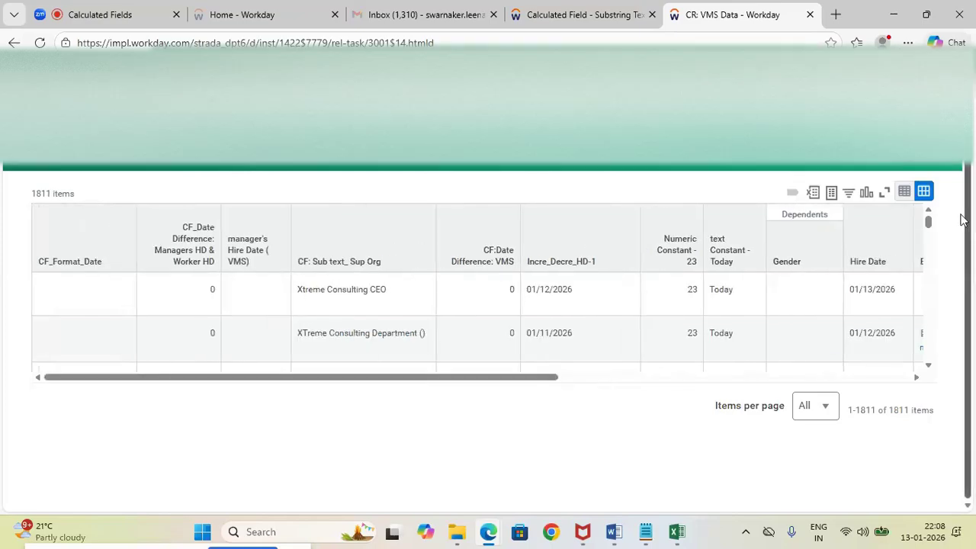
pyautogui.moveTo(928, 224)
pyautogui.mouseDown()
pyautogui.moveTo(930, 261)
pyautogui.moveTo(927, 222)
pyautogui.mouseUp()
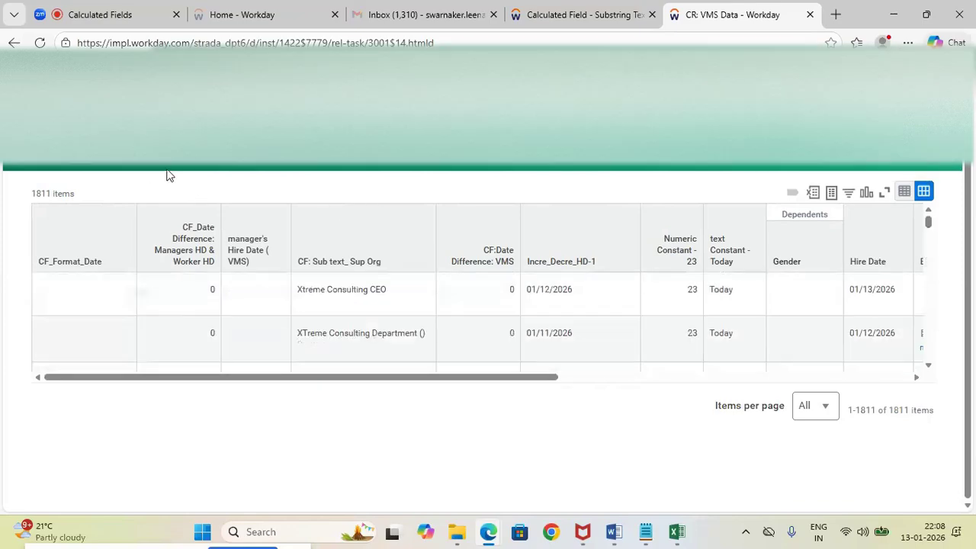
# Open the View Calculated Field task from the browser tab showing the CF: Sub text_ Sup Org field, and search for CF
pyautogui.click(577, 18)
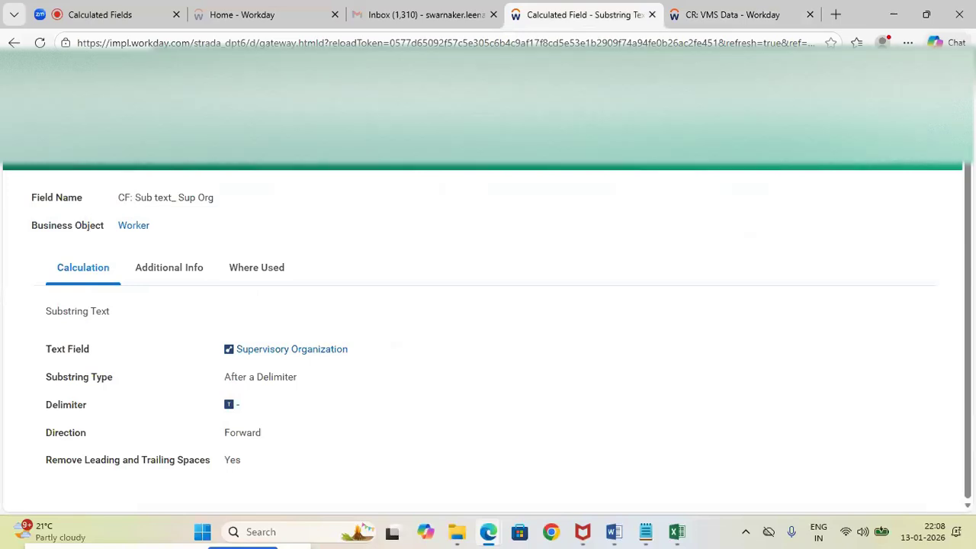
pyautogui.click(482, 79)
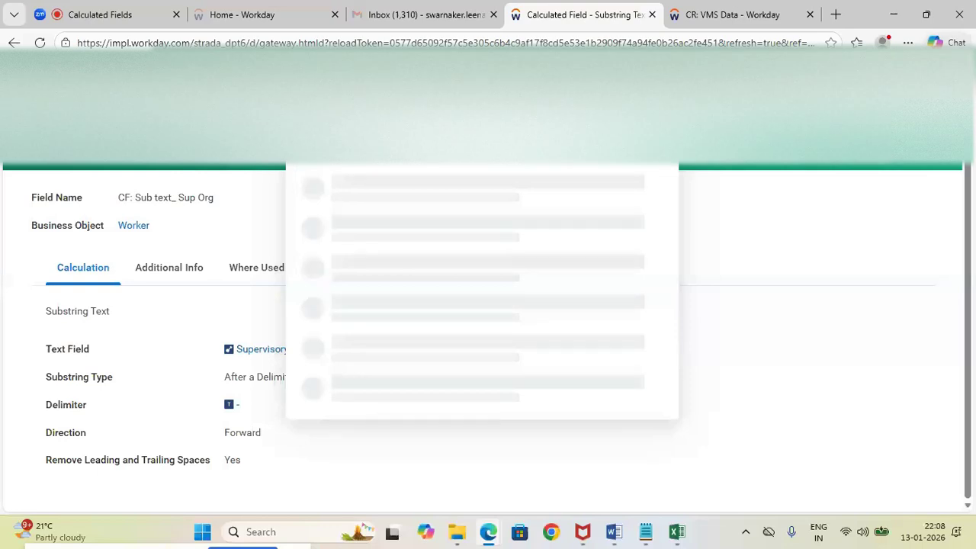
pyautogui.click(379, 188)
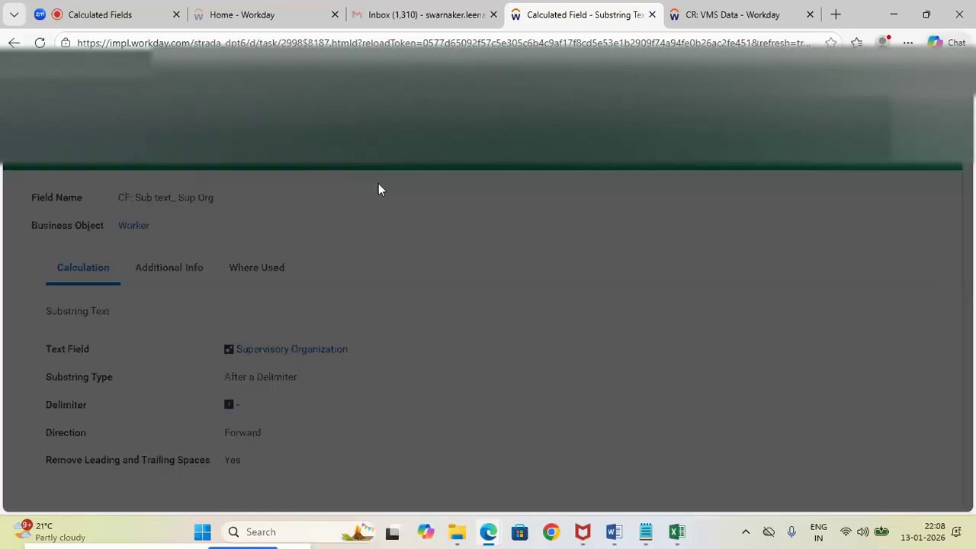
pyautogui.click(385, 218)
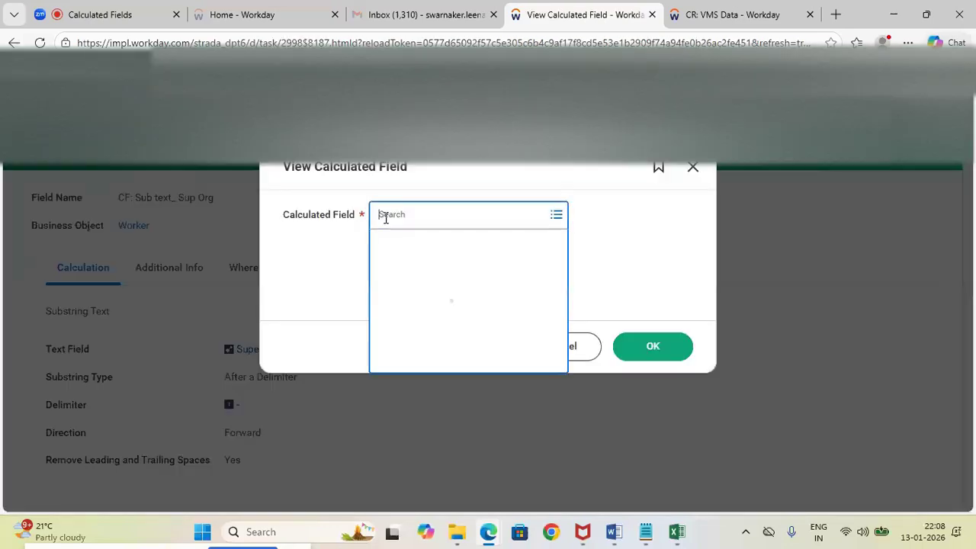
pyautogui.write('Cf')
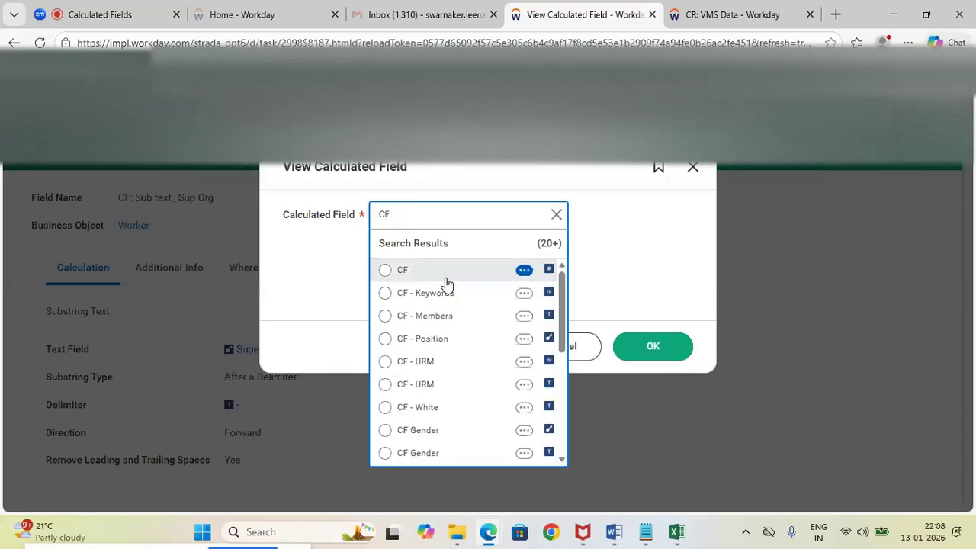
# Search the calculated fields for CF: format date using the name from the Notepad notes, and look through the results
pyautogui.moveTo(645, 531)
pyautogui.click(640, 461)
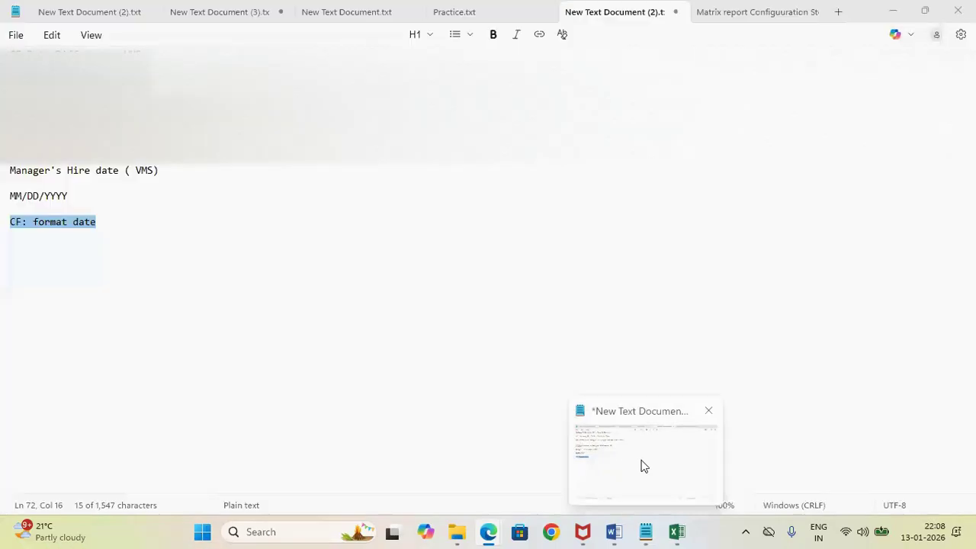
pyautogui.click(110, 226)
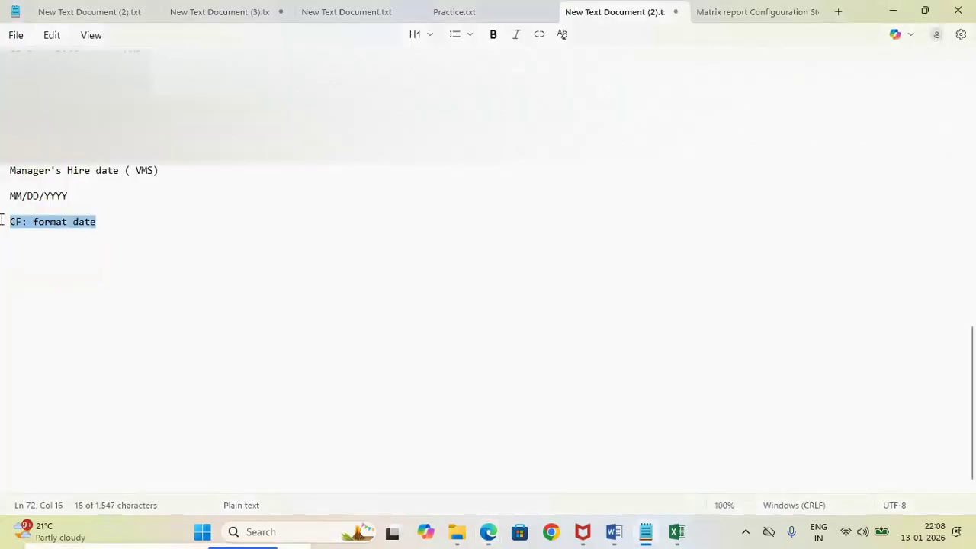
pyautogui.hotkey('alt', 'Tab')
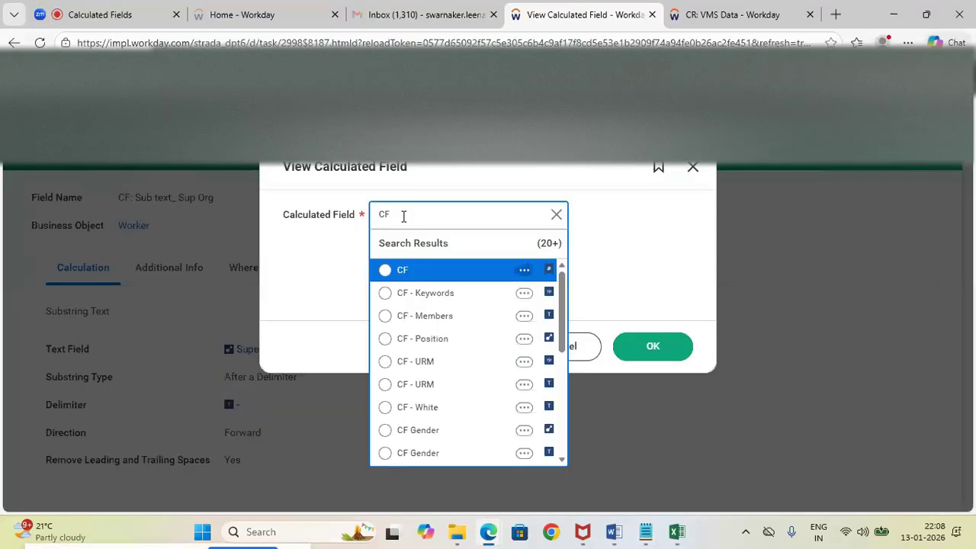
pyautogui.hotkey('ctrl', 'a')
pyautogui.write('CF: format date')
pyautogui.press('Return')
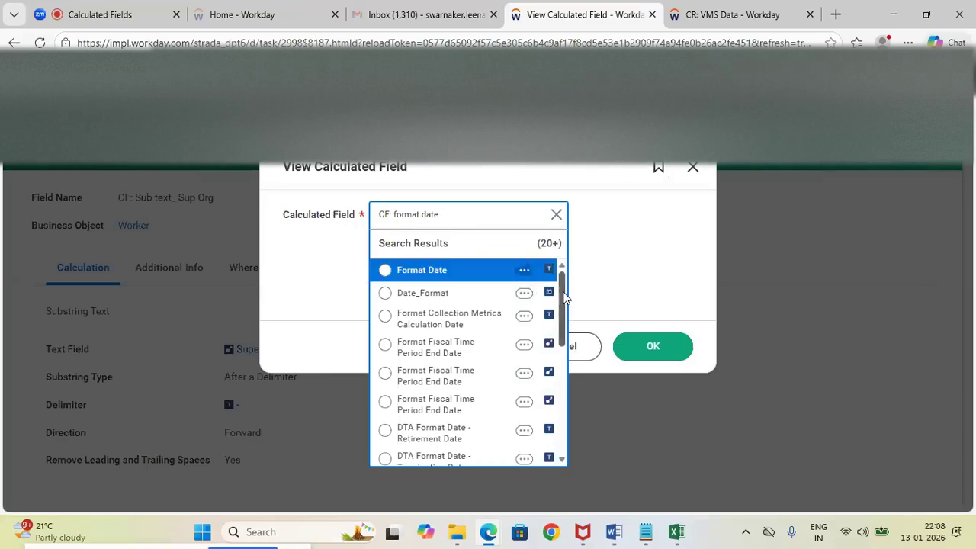
pyautogui.moveTo(565, 301); pyautogui.dragTo(558, 481)
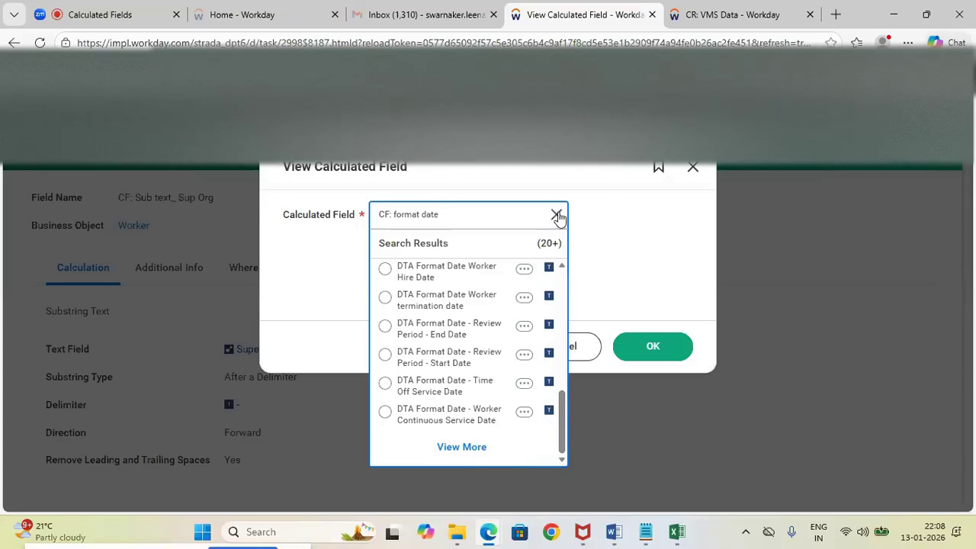
# Clear the calculated field search and enter CF: format date again, checking the spelling against the notes
pyautogui.click(556, 214)
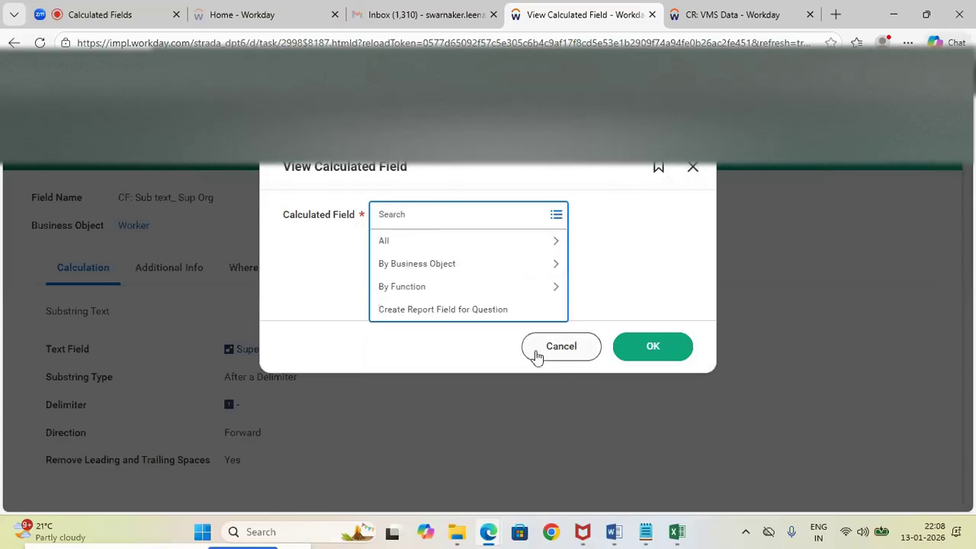
pyautogui.write('CF')
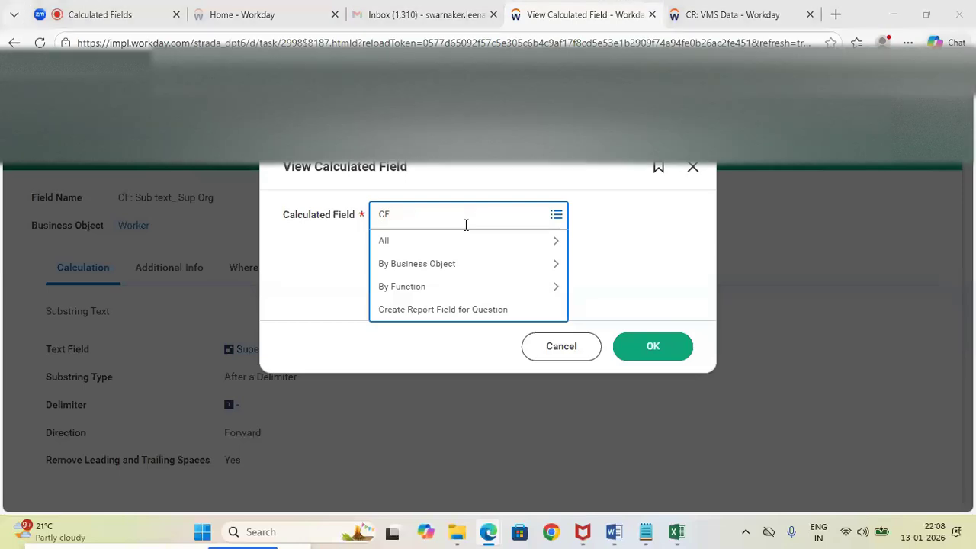
pyautogui.hotkey('alt', 'Tab')
pyautogui.hotkey('alt', 'Tab')
pyautogui.write(':')
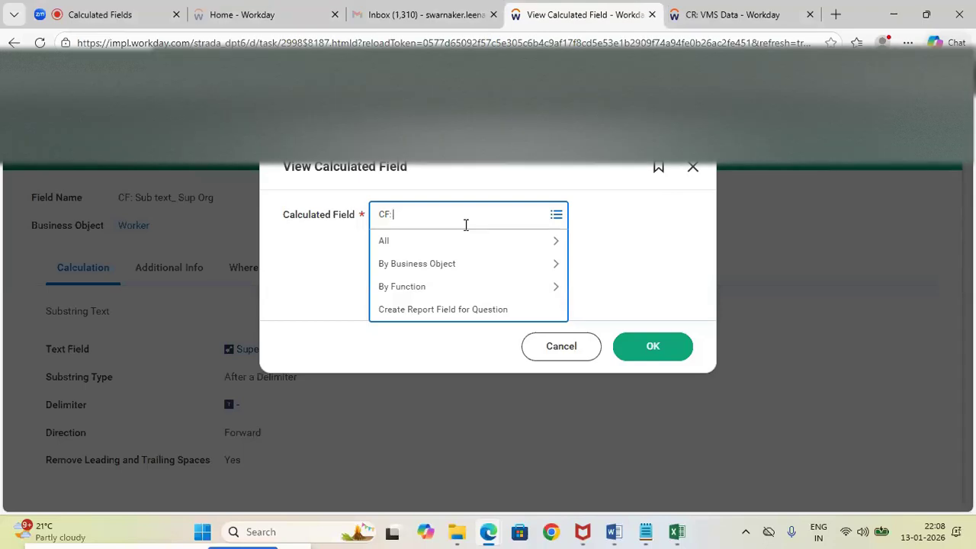
pyautogui.hotkey('alt', 'Tab')
pyautogui.hotkey('alt', 'Tab')
pyautogui.write('for')
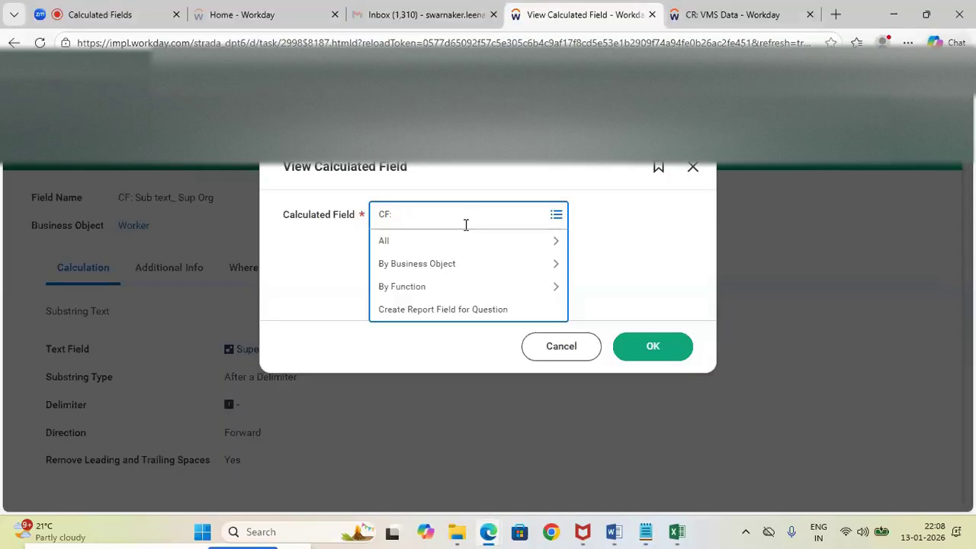
pyautogui.write('mat date')
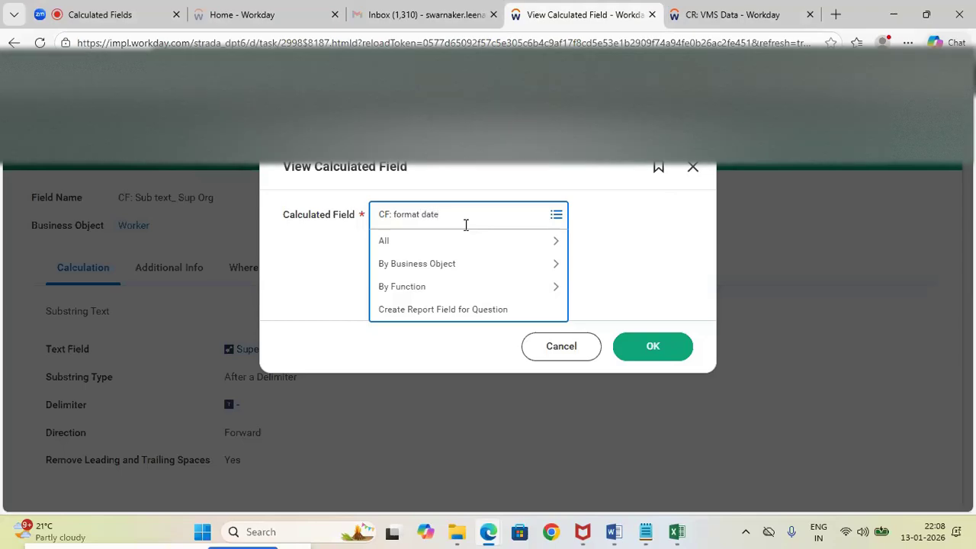
pyautogui.press('Return')
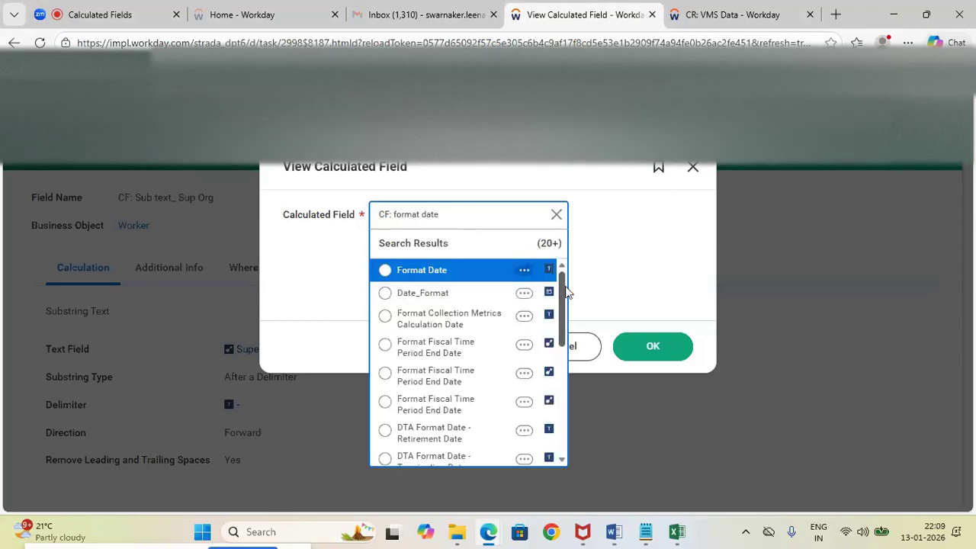
# Look through the search results and preview the details of the Format Date calculated field
pyautogui.moveTo(561, 277); pyautogui.dragTo(562, 335)
pyautogui.scroll(3, 521, 282)
pyautogui.click(523, 271)
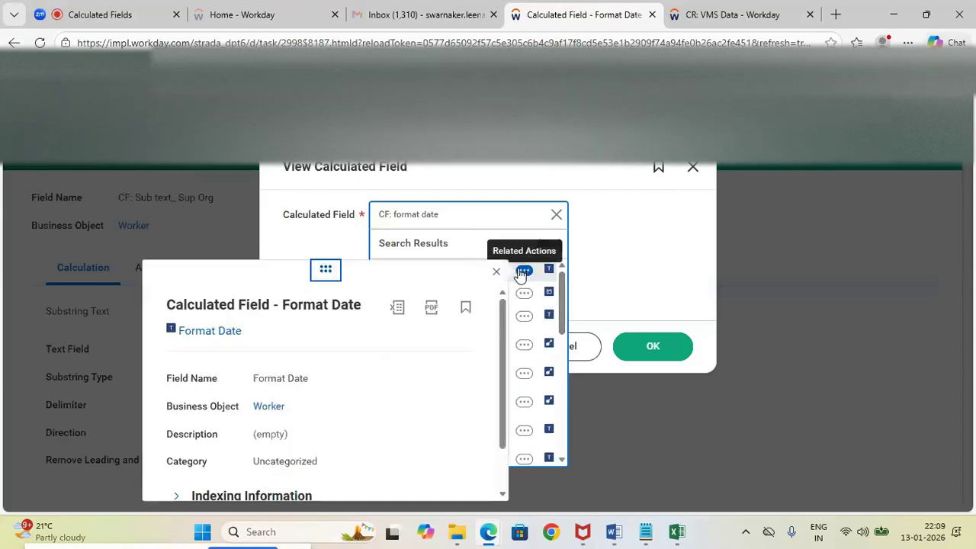
pyautogui.moveTo(503, 308)
pyautogui.mouseDown()
pyautogui.moveTo(504, 395)
pyautogui.moveTo(505, 307)
pyautogui.mouseUp()
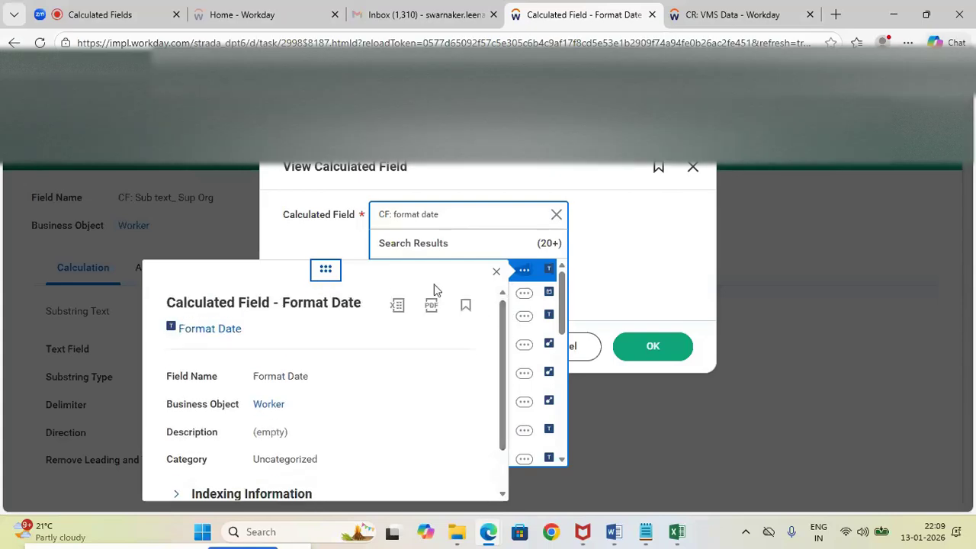
# Cancel the View Calculated Field lookup and open the Create Calculated Field task through a search for create cal
pyautogui.click(557, 214)
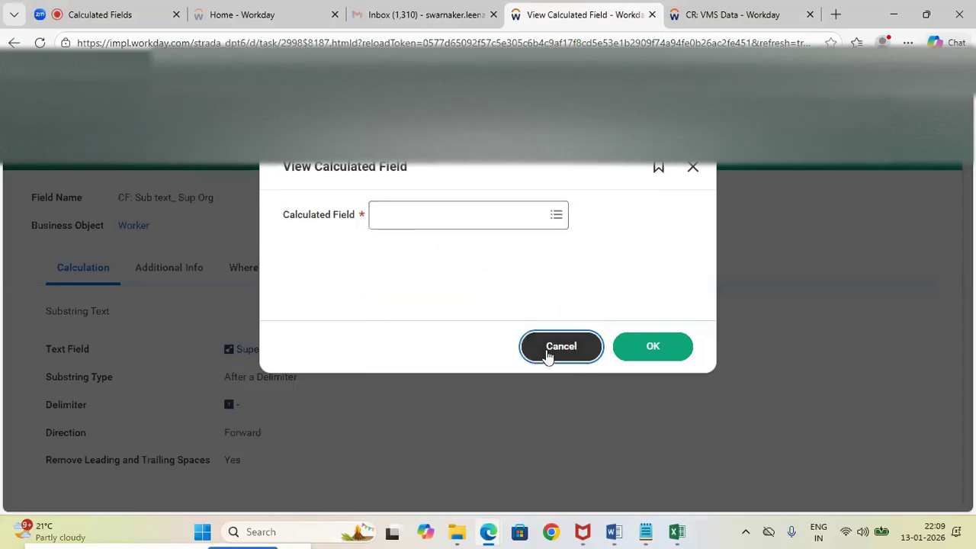
pyautogui.click(547, 352)
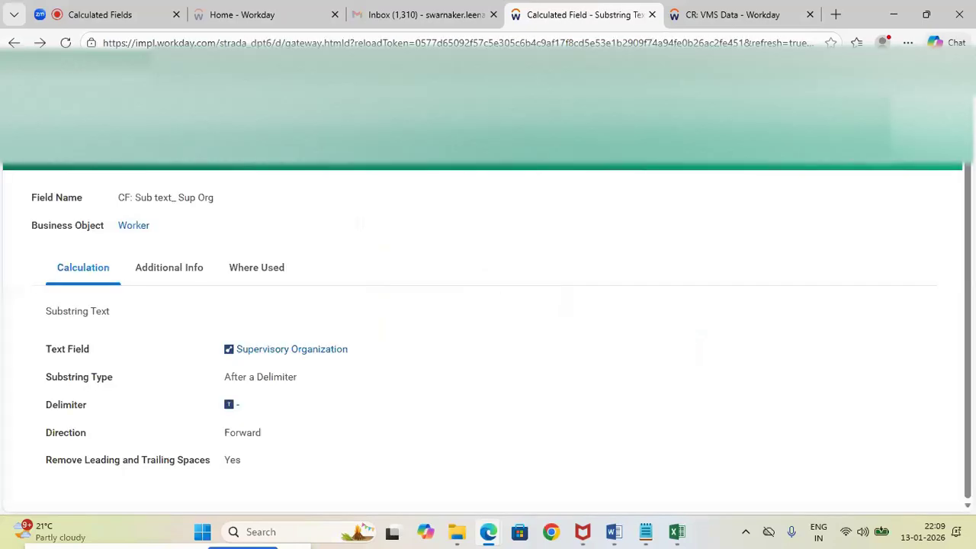
pyautogui.click(458, 77)
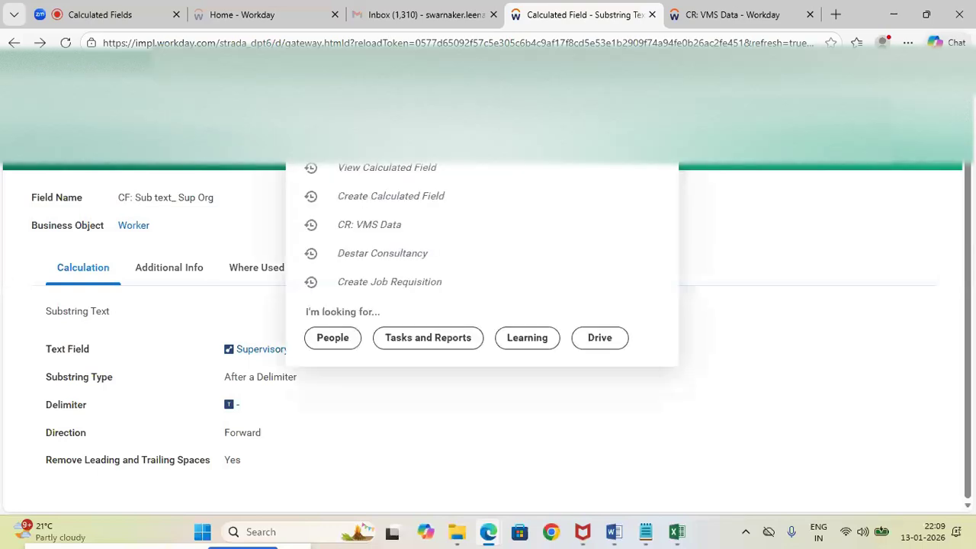
pyautogui.write('create')
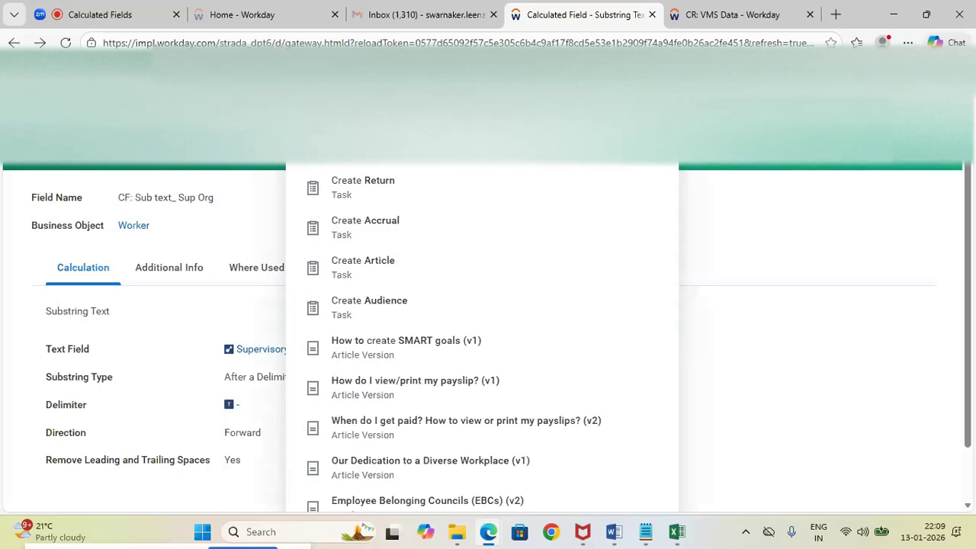
pyautogui.write('cal')
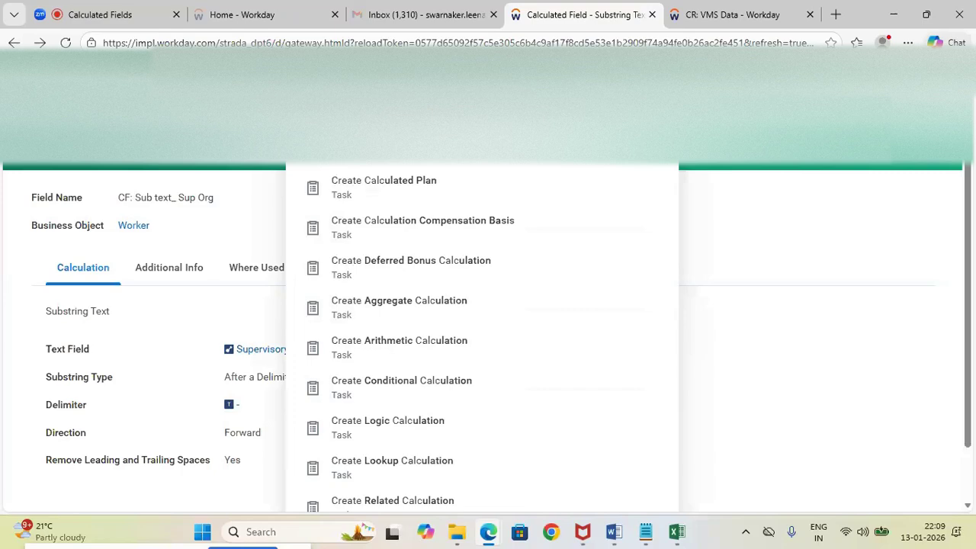
pyautogui.click(412, 151)
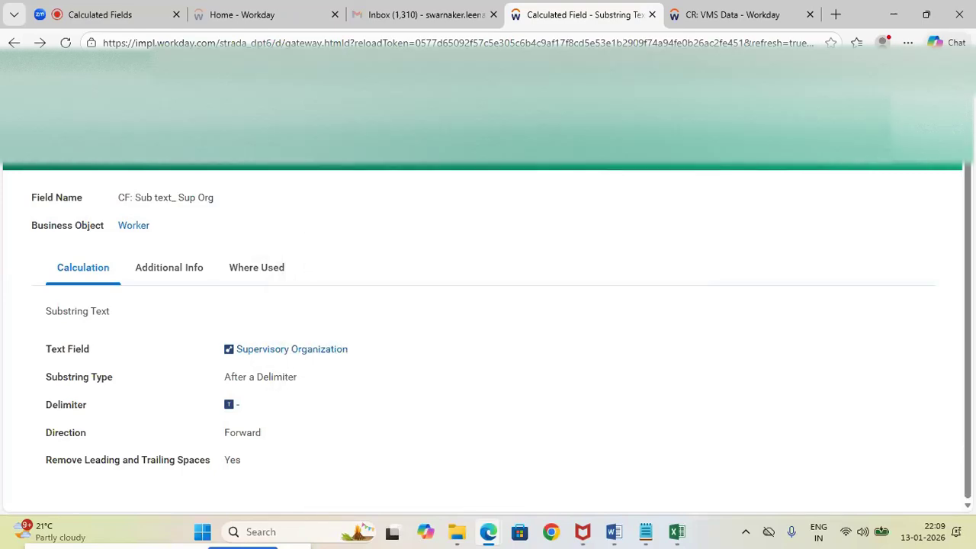
pyautogui.click(416, 223)
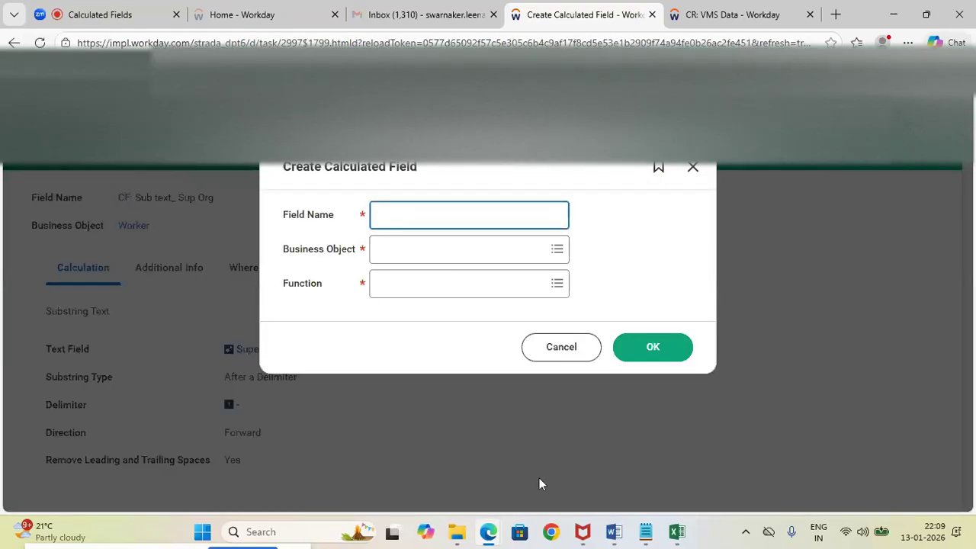
# Name the new calculated field CF: format date ( VMS), copying the base name from the Notepad notes and adding the VMS suffix
pyautogui.moveTo(642, 533)
pyautogui.click(633, 499)
pyautogui.click(122, 219)
pyautogui.moveTo(121, 219); pyautogui.dragTo(0, 223)
pyautogui.hotkey('ctrl', 'c')
pyautogui.hotkey('alt', 'Tab')
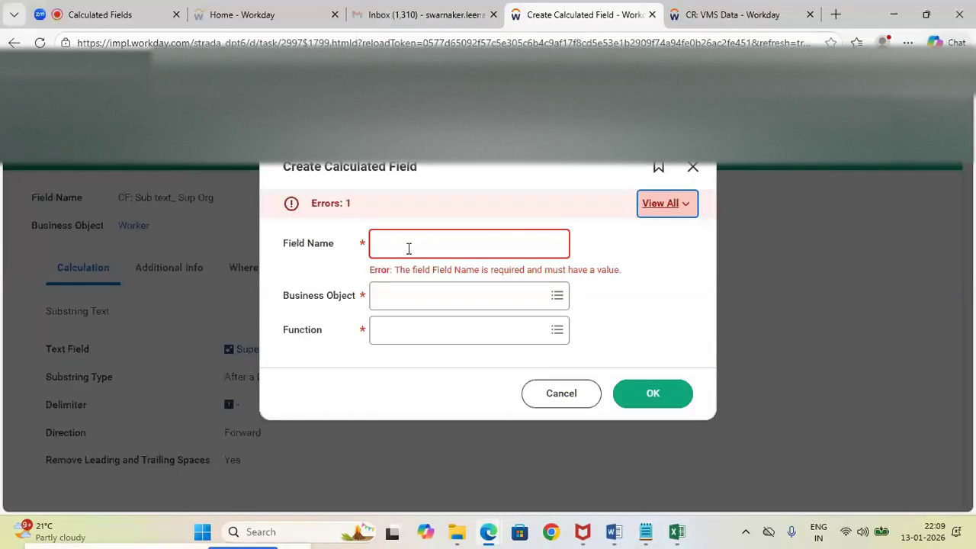
pyautogui.hotkey('ctrl', 'v')
pyautogui.write('( VMS)')
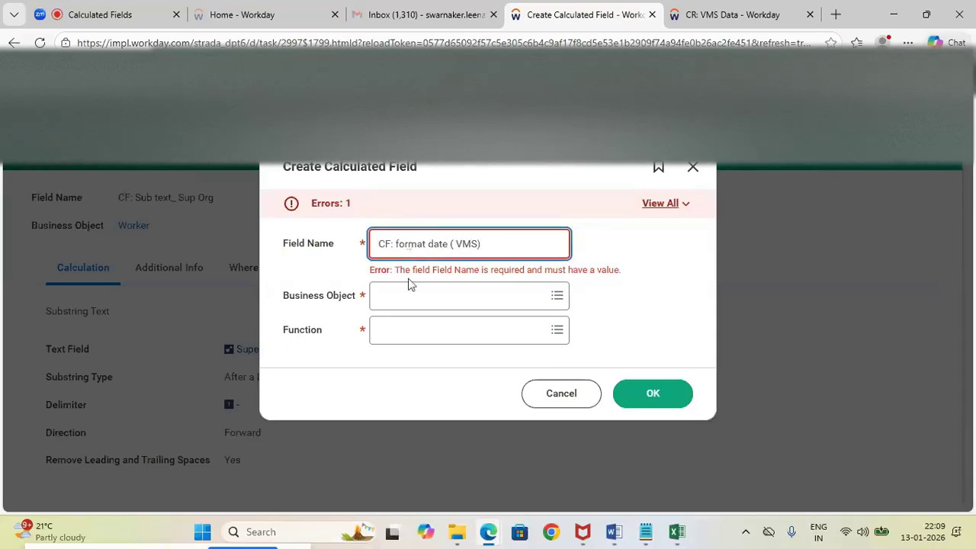
# Set the business object to Worker and the function to Format Date, and continue to the calculation definition
pyautogui.click(407, 293)
pyautogui.write('Worker')
pyautogui.press('Return')
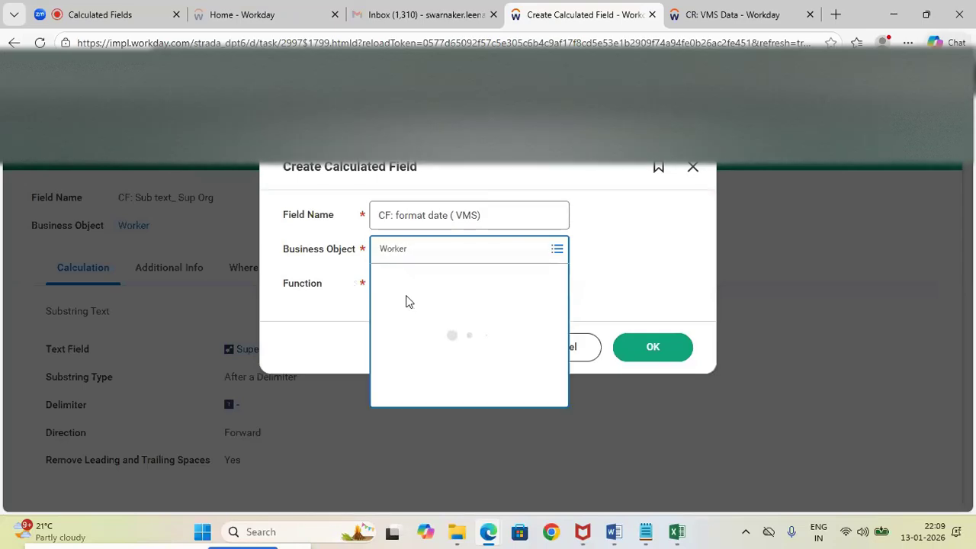
pyautogui.click(405, 303)
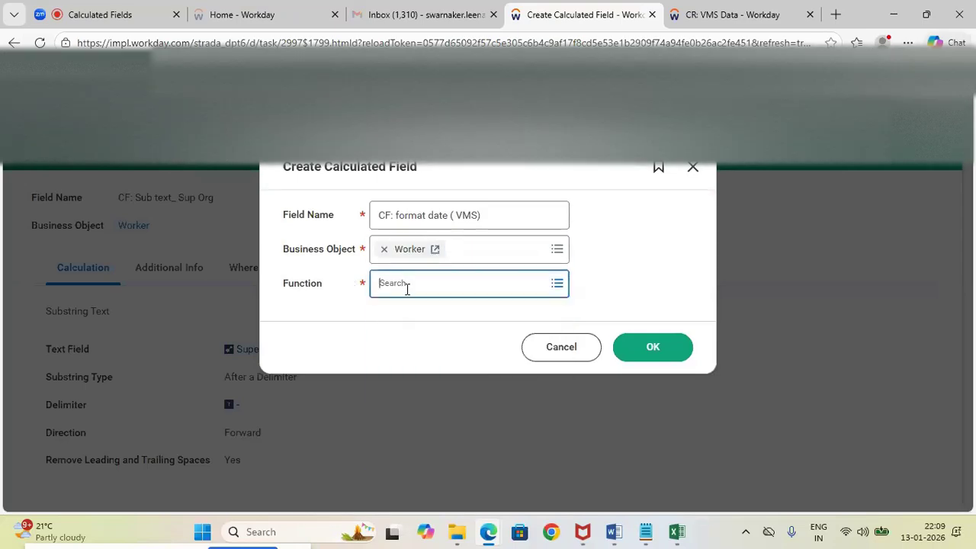
pyautogui.click(407, 289)
pyautogui.write('Format date')
pyautogui.press('Return')
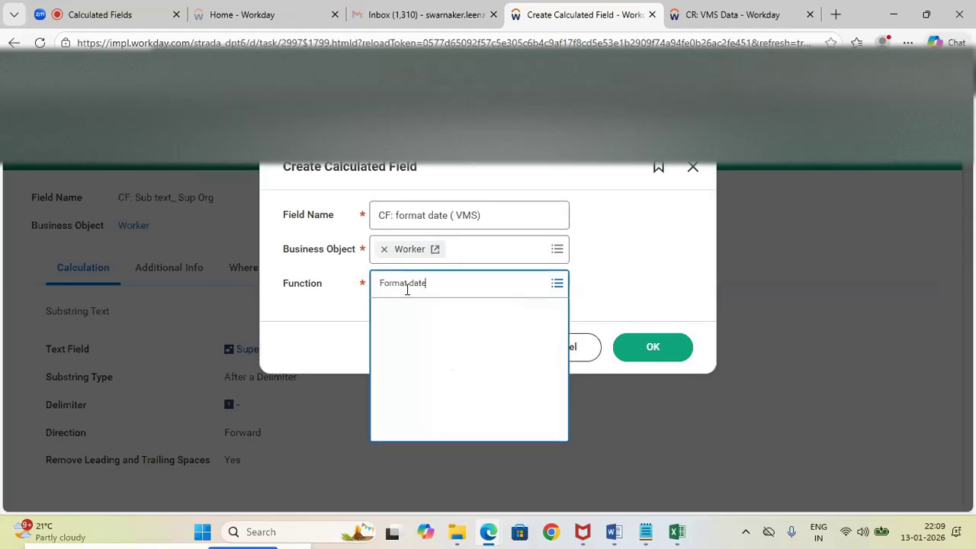
pyautogui.click(674, 347)
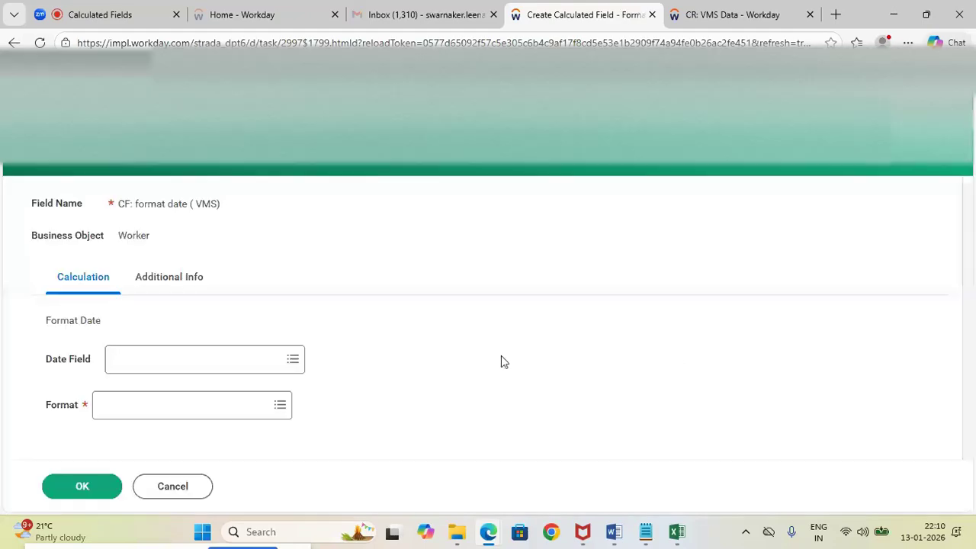
# Set the date field to Hire Date and the format to Quarter-Year, and save the calculated field
pyautogui.click(173, 359)
pyautogui.write('Hire')
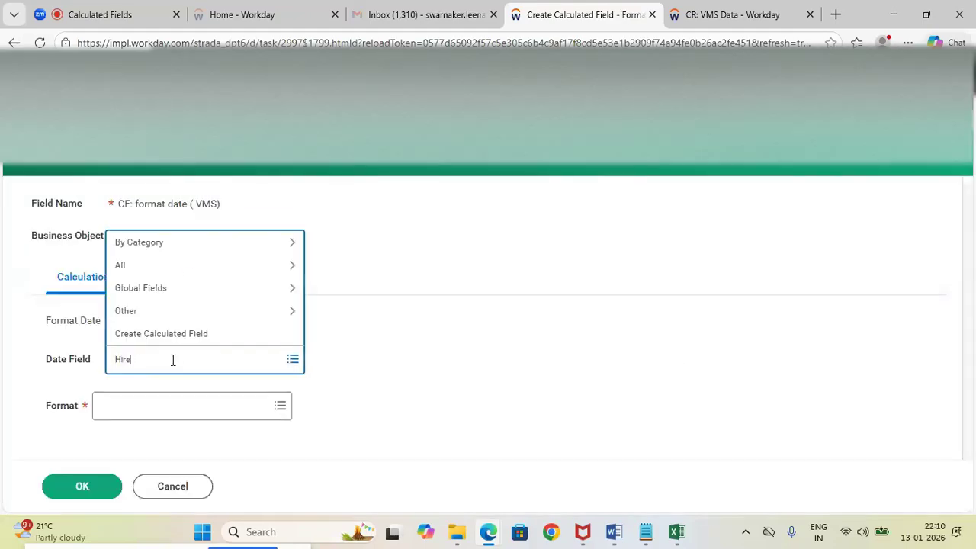
pyautogui.press('Return')
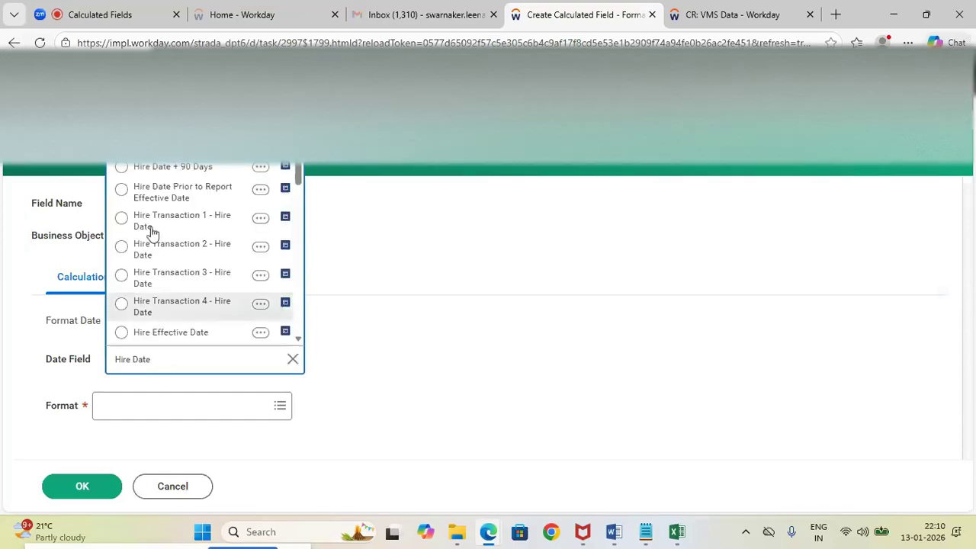
pyautogui.click(151, 305)
pyautogui.click(150, 411)
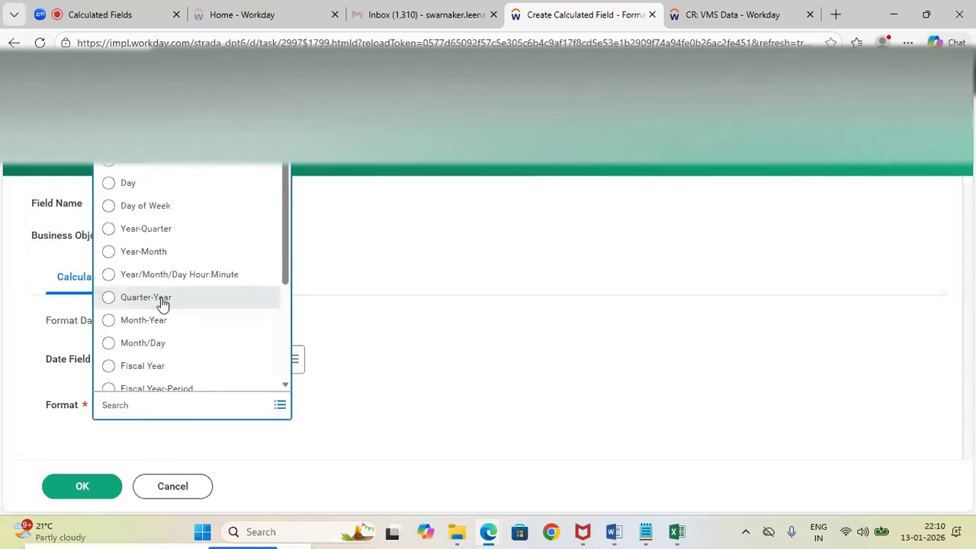
pyautogui.click(108, 298)
pyautogui.click(89, 488)
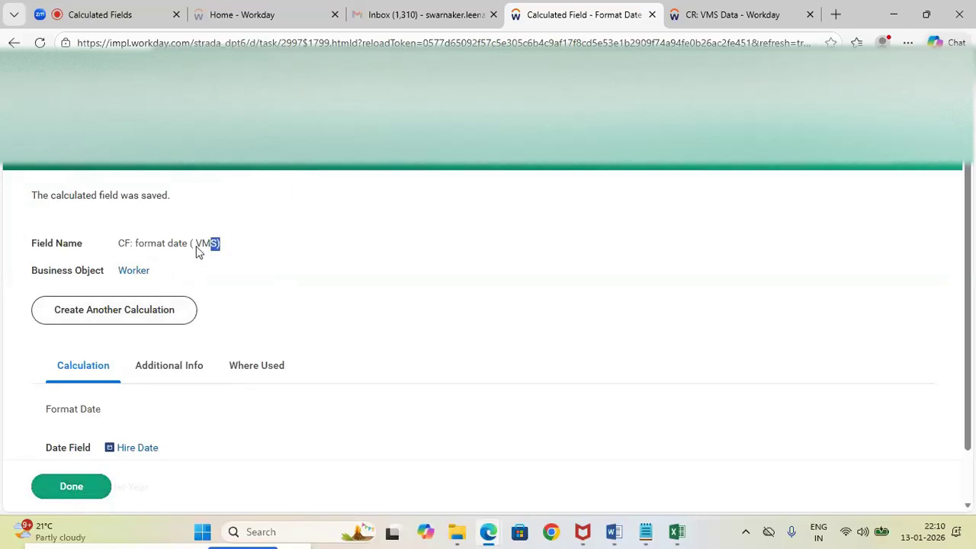
# Copy the saved field's name and paste it over the CF: format date line in the Notepad notes
pyautogui.moveTo(197, 252); pyautogui.dragTo(120, 253)
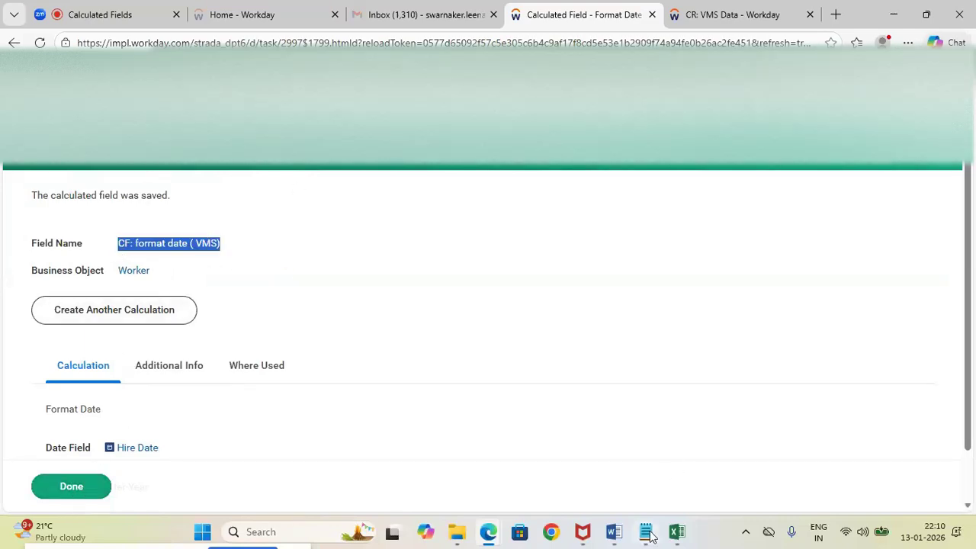
pyautogui.moveTo(645, 531)
pyautogui.click(620, 456)
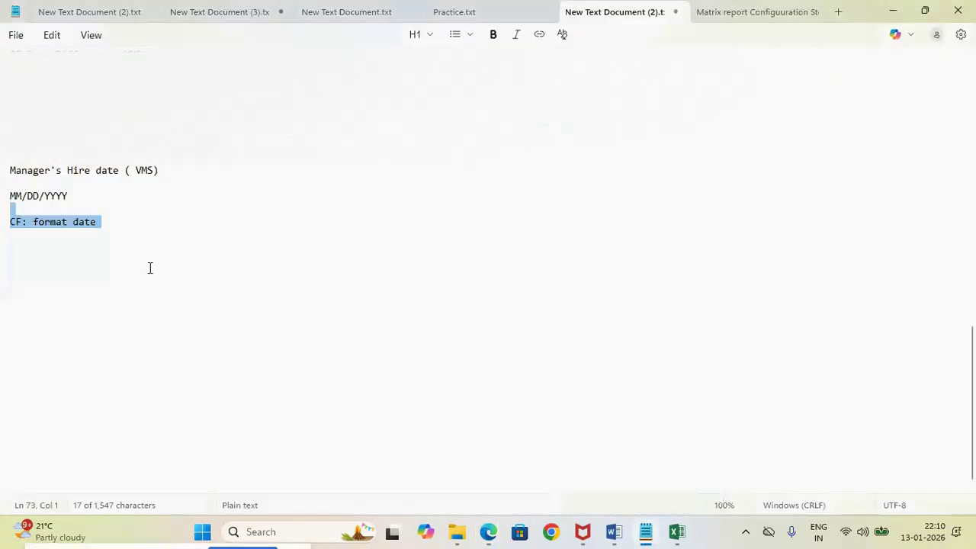
pyautogui.click(109, 220)
pyautogui.moveTo(108, 220); pyautogui.dragTo(2, 221)
pyautogui.write('Field Name CF: format date ( VMS)')
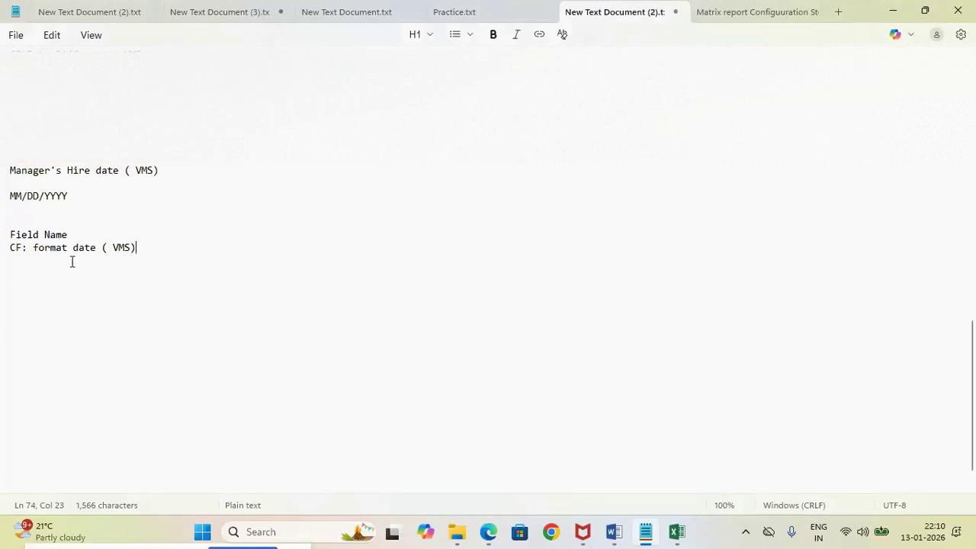
# Close the saved calculated field page in the browser and delete the stray Field Name line from the Notepad notes
pyautogui.hotkey('alt', 'Tab')
pyautogui.click(94, 490)
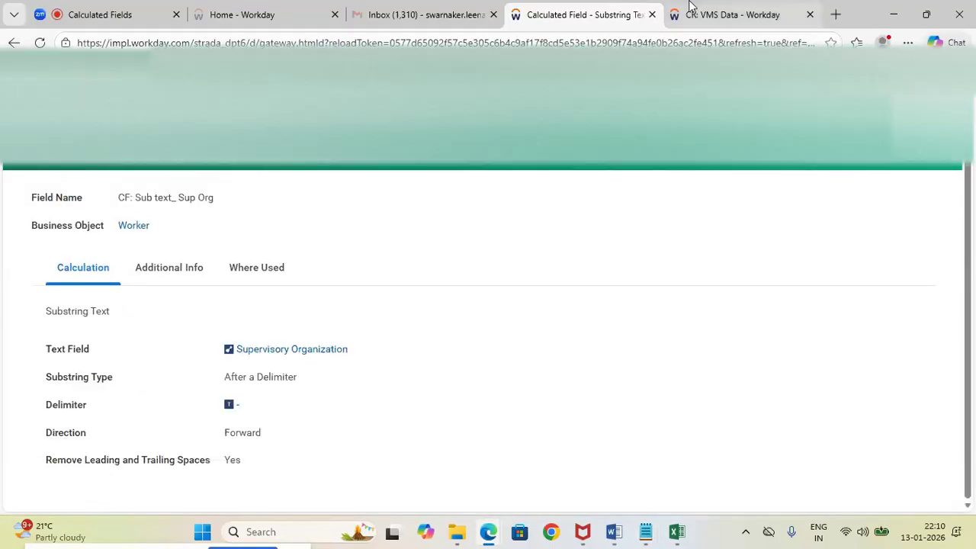
pyautogui.hotkey('alt', 'Tab')
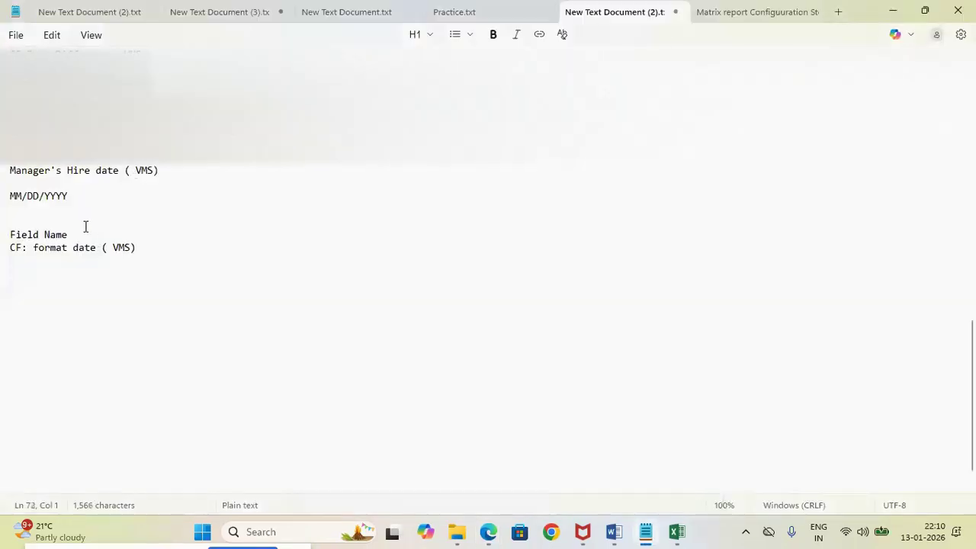
pyautogui.press('BackSpace')
pyautogui.press('BackSpace')
pyautogui.press('BackSpace')
pyautogui.press('BackSpace')
pyautogui.press('BackSpace')
pyautogui.press('BackSpace')
pyautogui.press('BackSpace')
pyautogui.press('BackSpace')
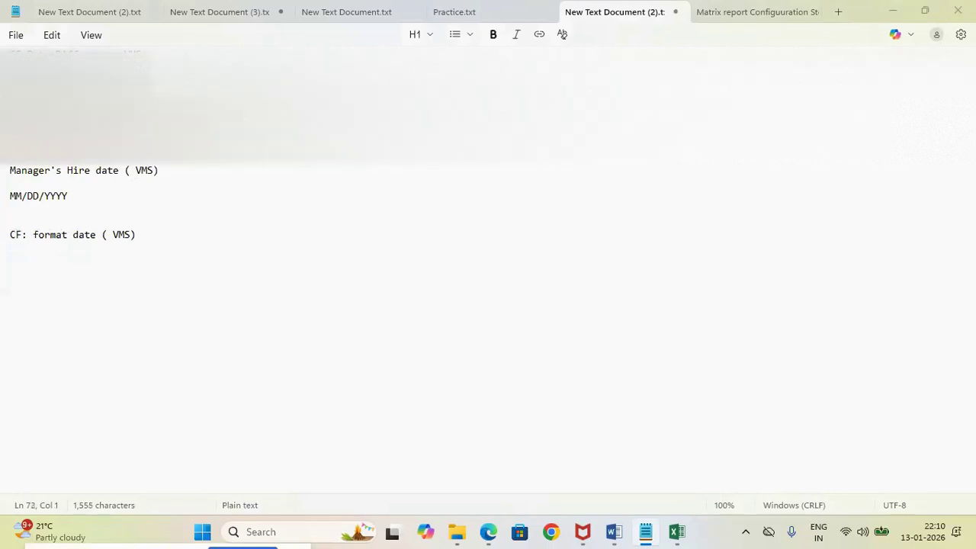
# Switch to the CR: VMS Data report in the browser and open its custom report definition for editing
pyautogui.hotkey('alt', 'Tab')
pyautogui.click(734, 7)
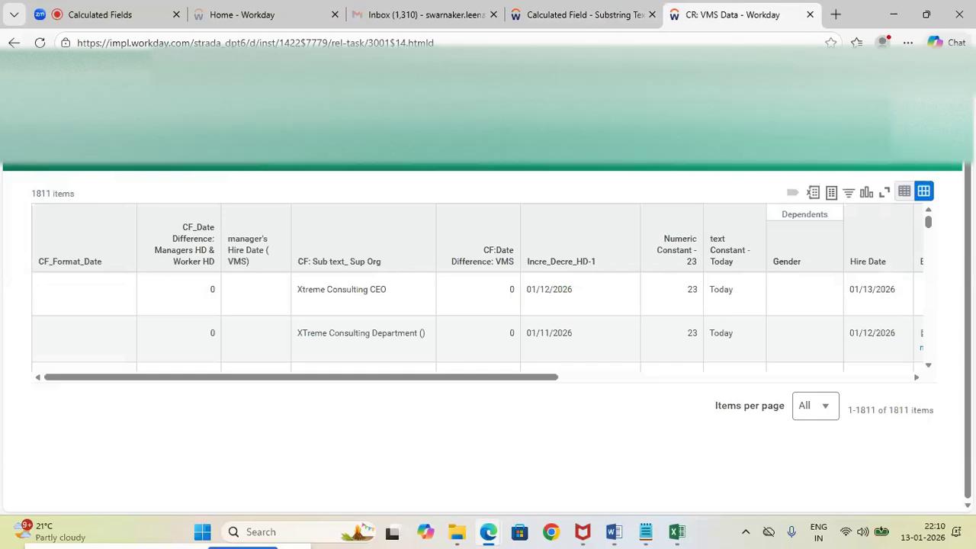
pyautogui.click(143, 146)
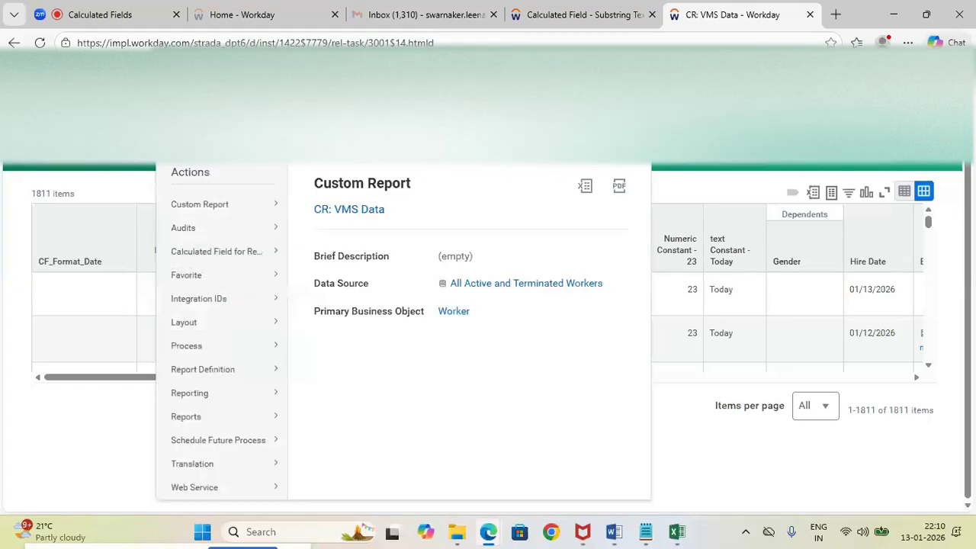
pyautogui.moveTo(200, 203)
pyautogui.click(316, 209)
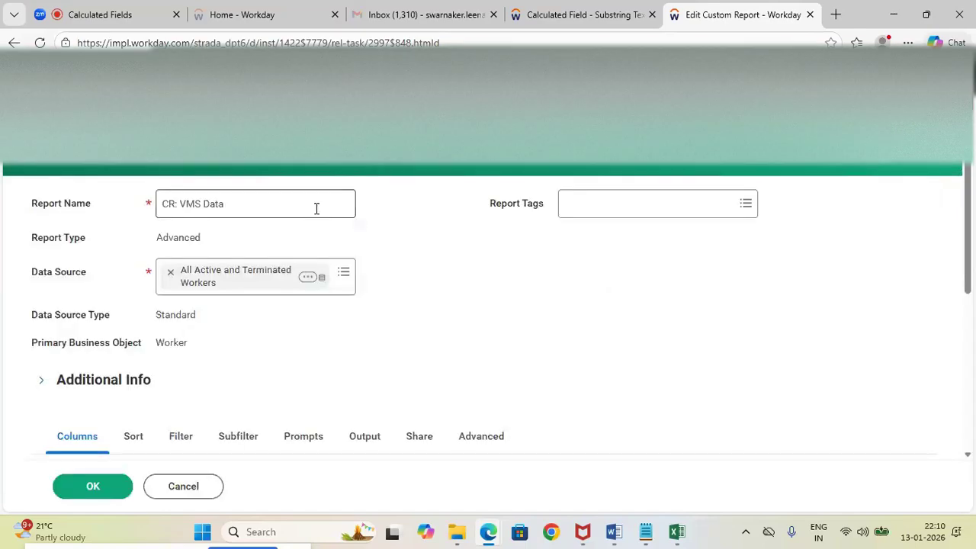
# Replace the CF_Format_Date field in the first report column with CF: format date ( VMS), copied from the Notepad notes
pyautogui.scroll(-5, 316, 208)
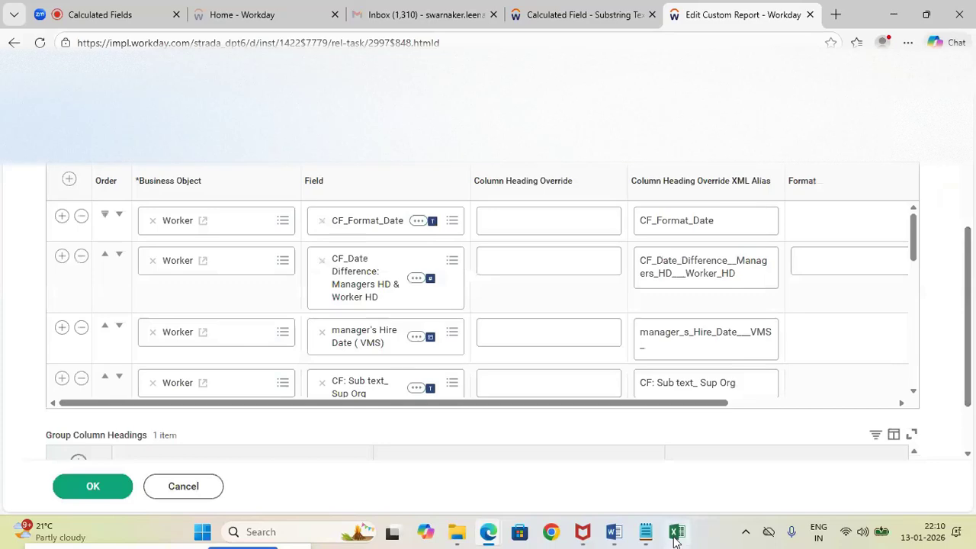
pyautogui.moveTo(645, 536)
pyautogui.click(605, 449)
pyautogui.click(151, 232)
pyautogui.moveTo(151, 233); pyautogui.dragTo(0, 238)
pyautogui.hotkey('ctrl', 'c')
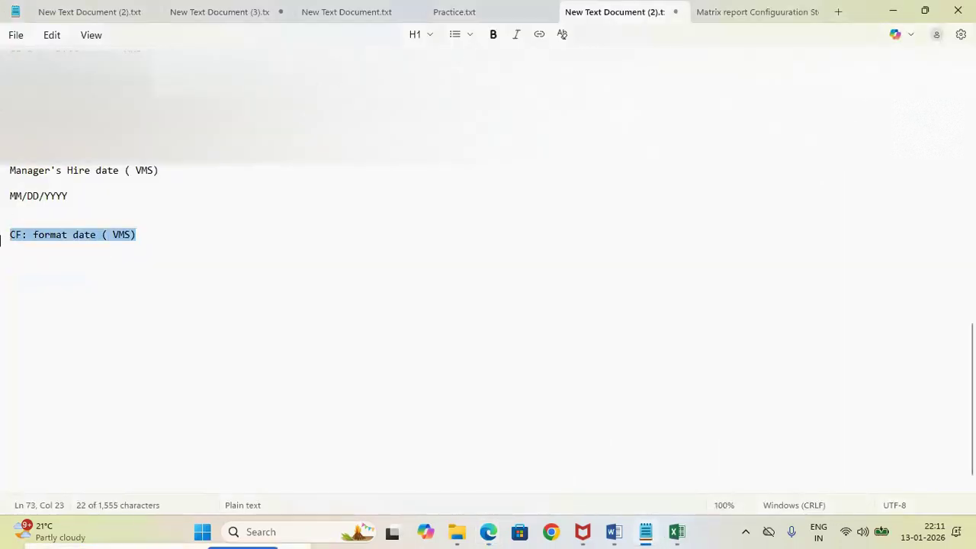
pyautogui.hotkey('alt', 'Tab')
pyautogui.click(322, 221)
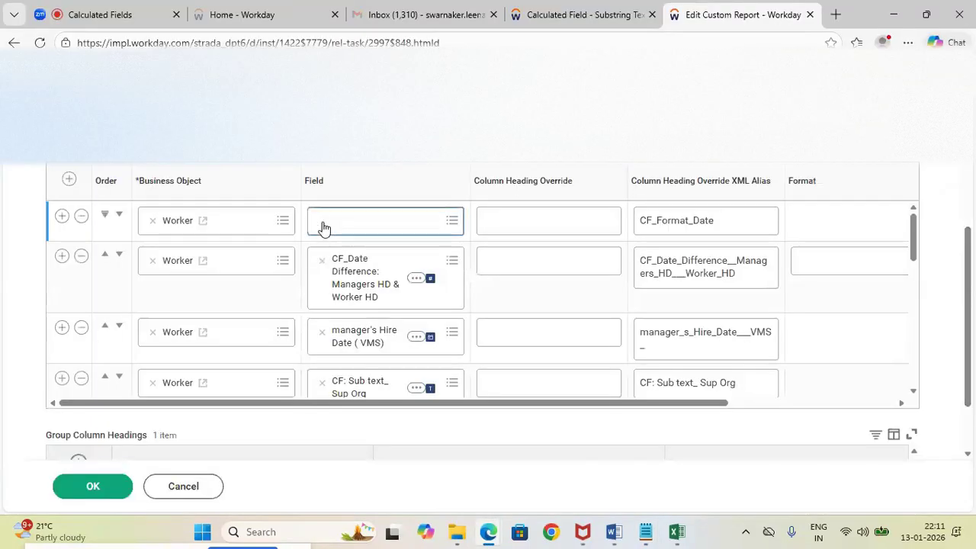
pyautogui.hotkey('ctrl', 'v')
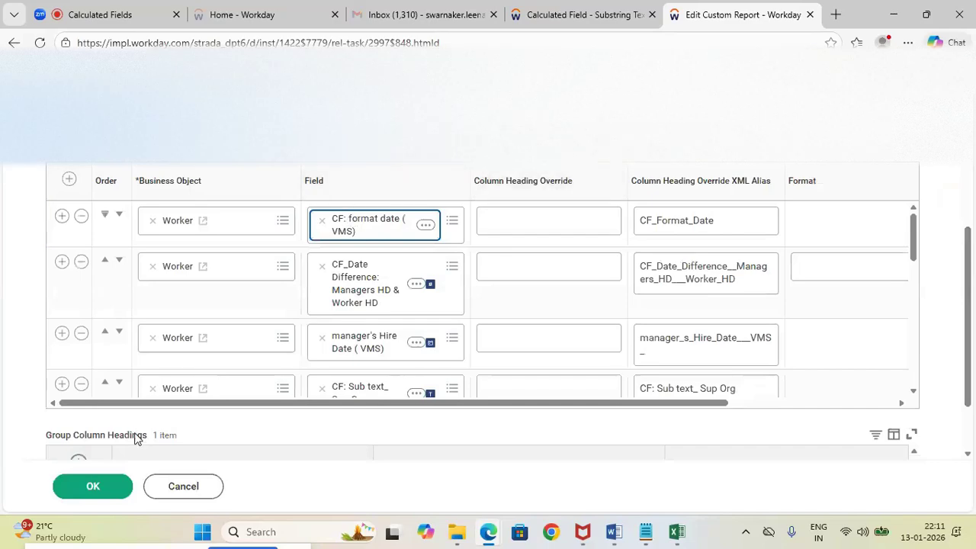
# Save and run the CR: VMS Data report, and check the format date column against the Hire Date column
pyautogui.click(82, 494)
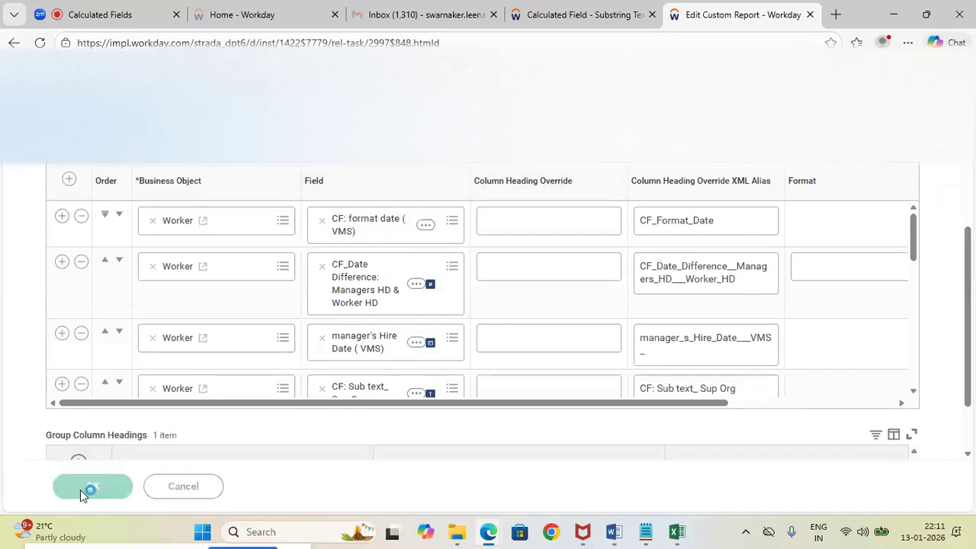
pyautogui.click(82, 494)
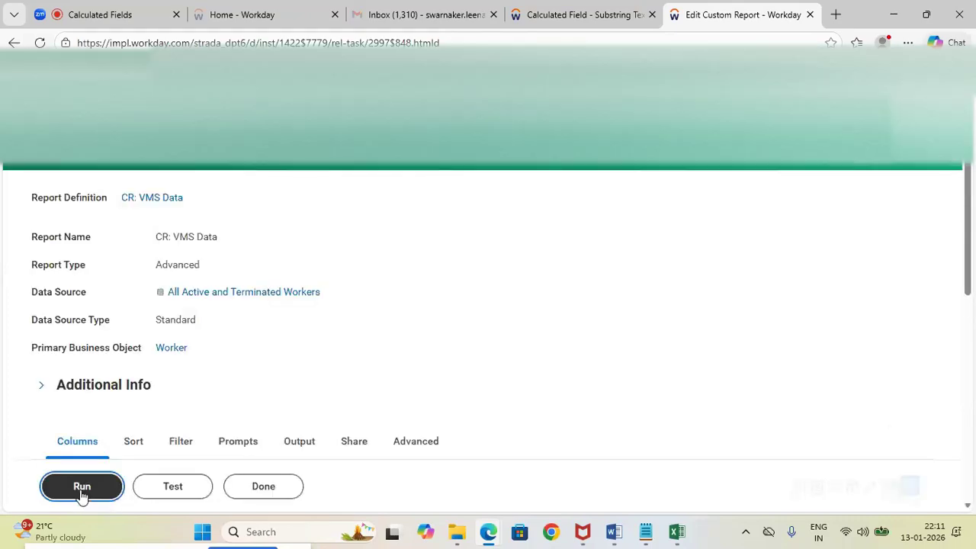
pyautogui.click(82, 487)
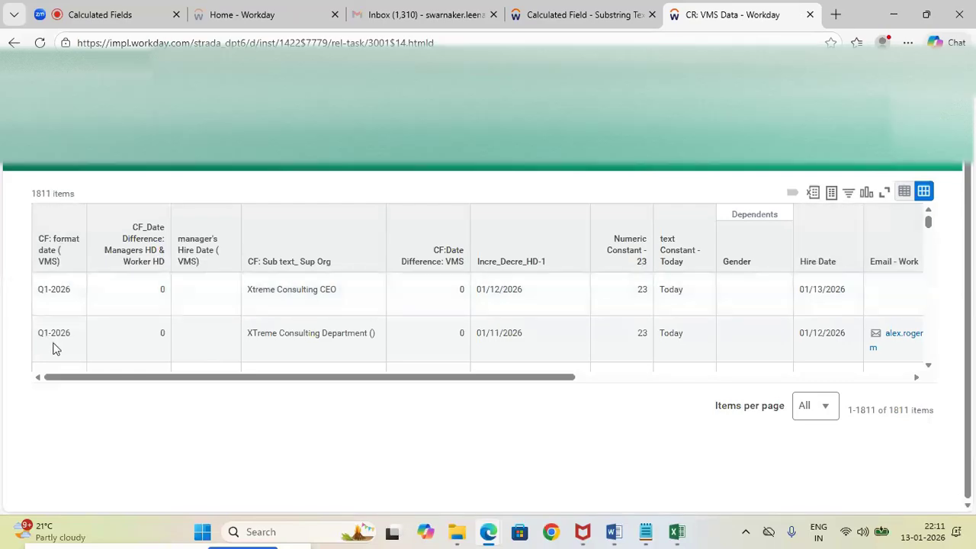
pyautogui.moveTo(928, 221)
pyautogui.mouseDown()
pyautogui.moveTo(940, 379)
pyautogui.moveTo(924, 222)
pyautogui.mouseUp()
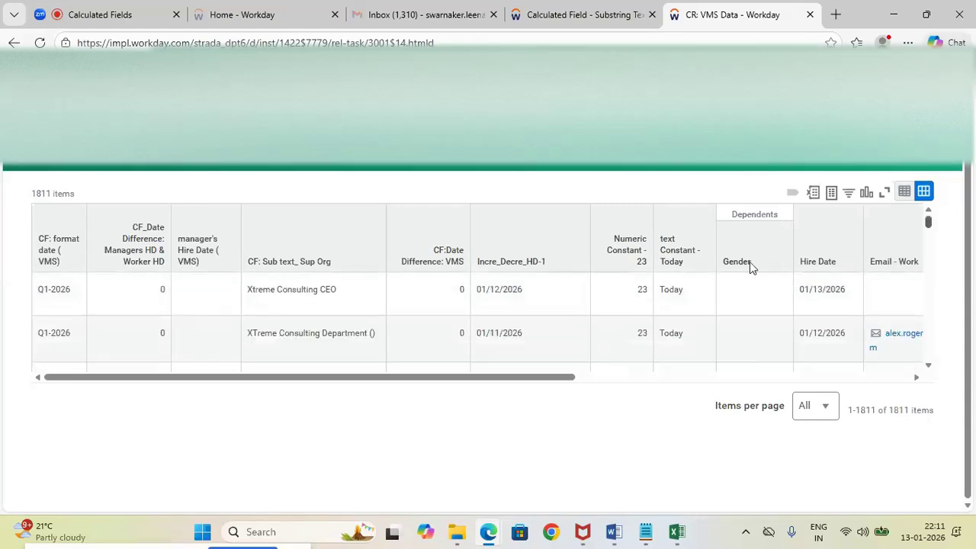
pyautogui.moveTo(501, 381); pyautogui.dragTo(244, 364)
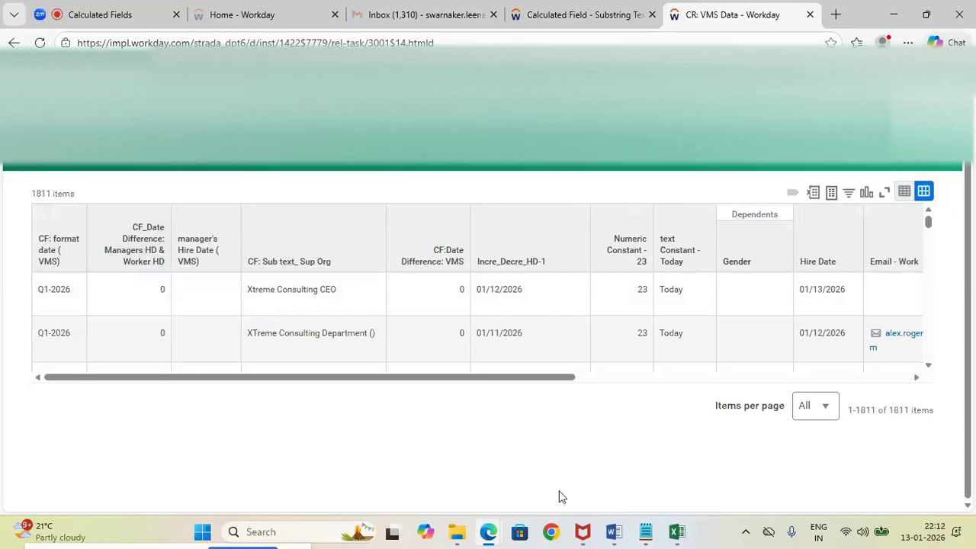
# Switch to the Calculated fields Word document and start a new paragraph, after a blank one, below its last line
pyautogui.moveTo(614, 532)
pyautogui.click(602, 491)
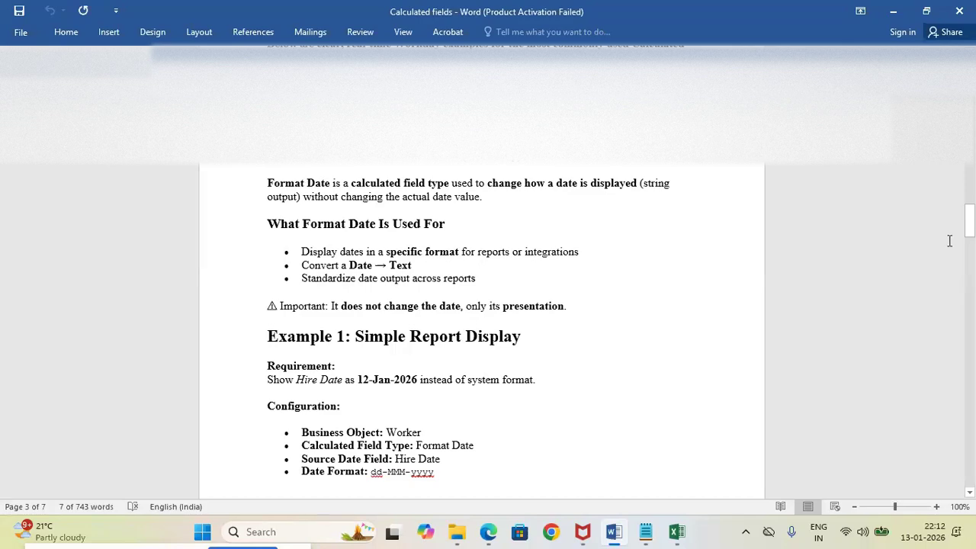
pyautogui.moveTo(971, 230); pyautogui.dragTo(953, 453)
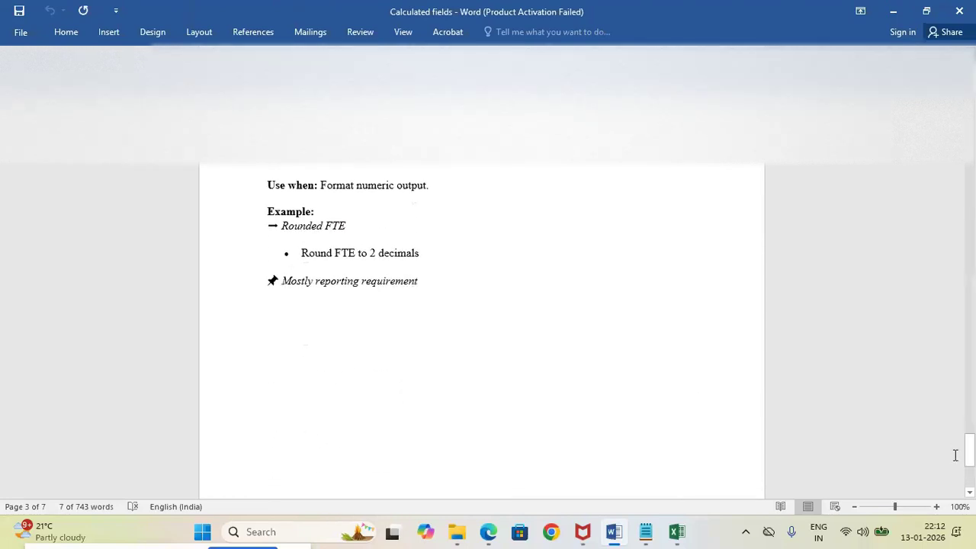
pyautogui.click(440, 285)
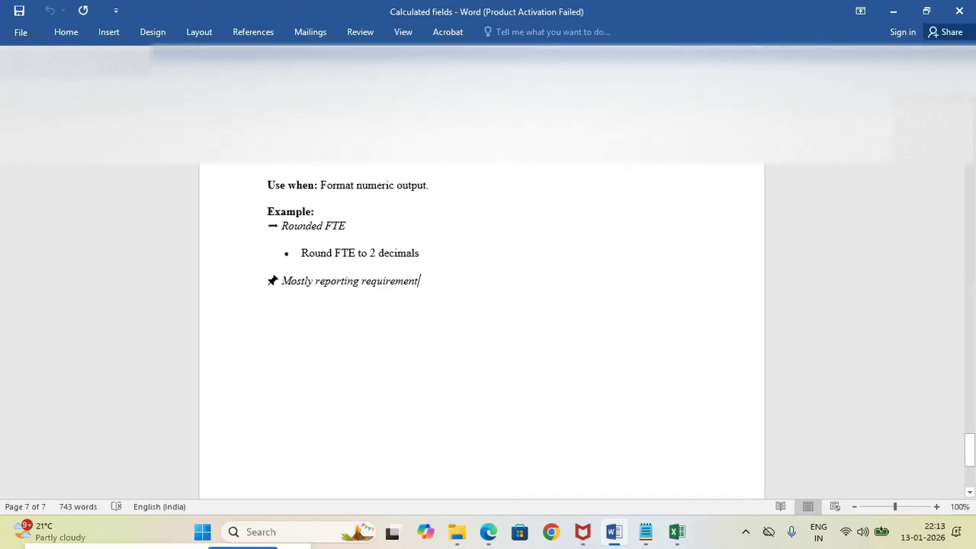
pyautogui.press('Return')
pyautogui.press('Return')
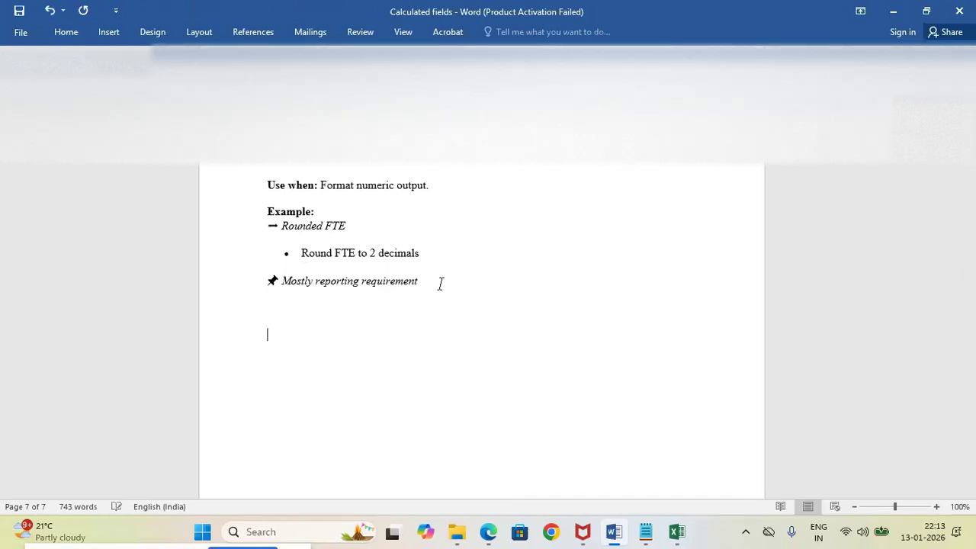
# Enter the heading "Extract Single Instance Field:" at the end of the document and start a new line
pyautogui.write('Extract ')
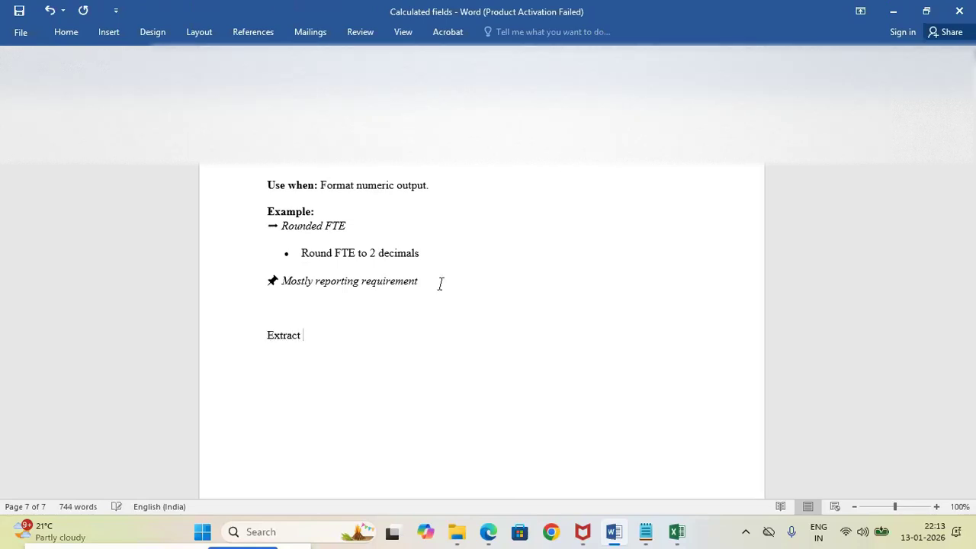
pyautogui.write('Singll')
pyautogui.press('BackSpace')
pyautogui.write('e Sing')
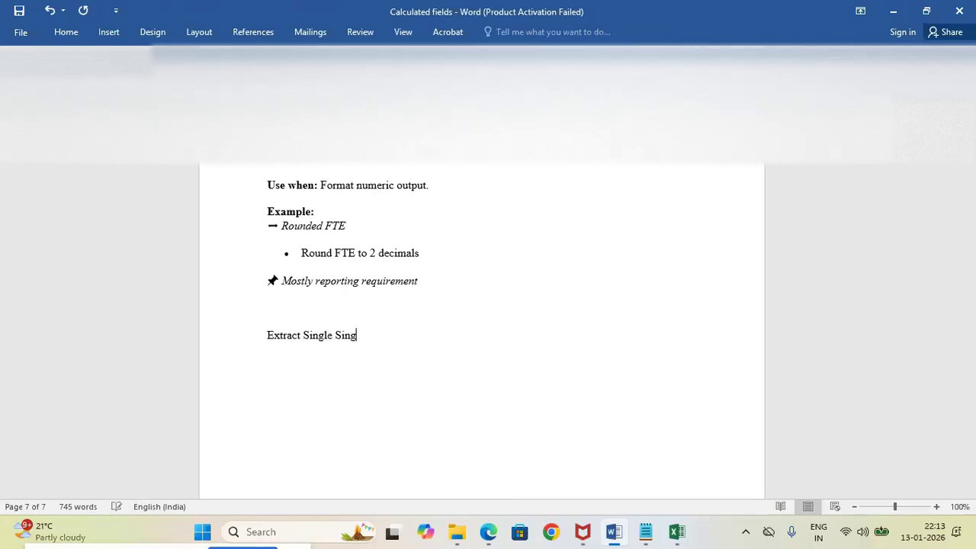
pyautogui.press('BackSpace')
pyautogui.press('BackSpace')
pyautogui.press('BackSpace')
pyautogui.press('BackSpace')
pyautogui.write('Instance Field:')
pyautogui.press('Return')
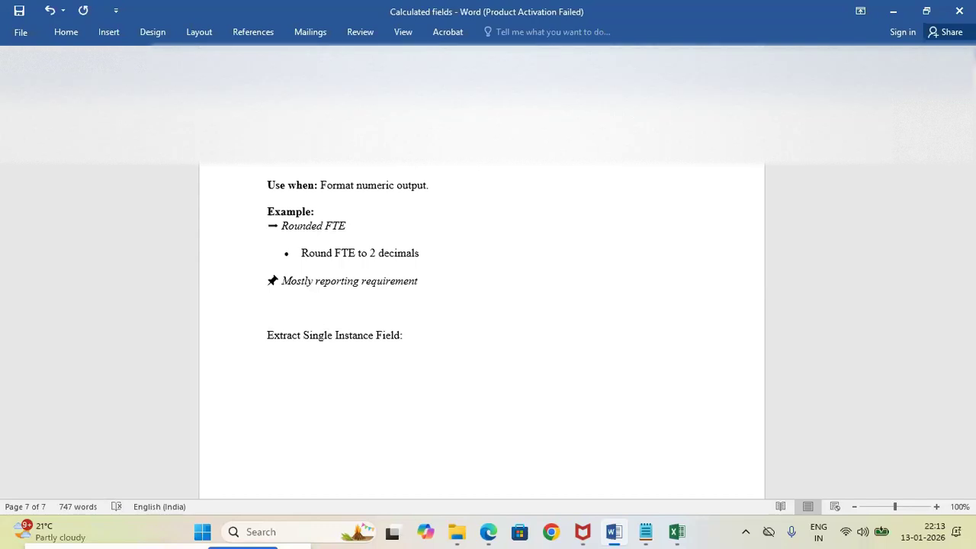
# Add the line "Dependents – Multi Instance" under the heading and start a new line below it
pyautogui.write('Deperdents - Multi ')
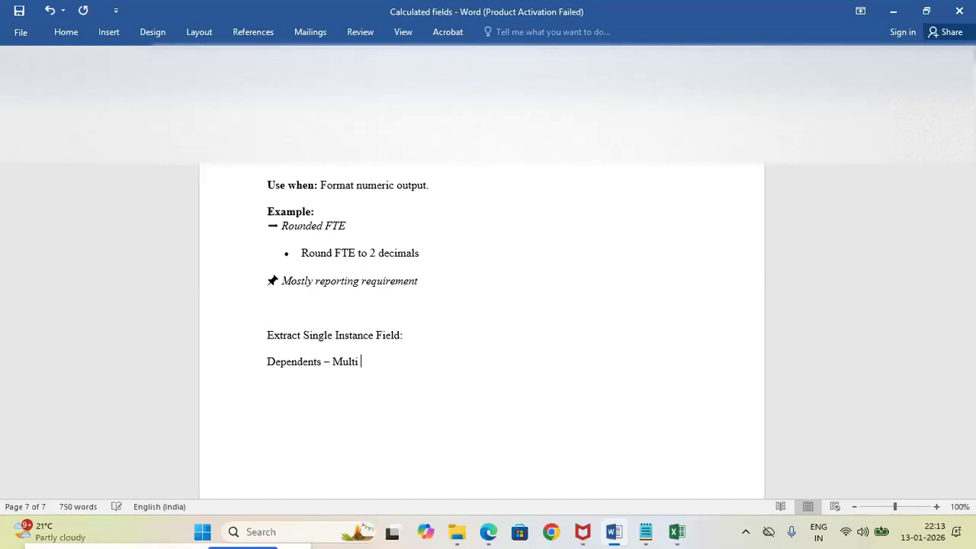
pyautogui.write('Instance')
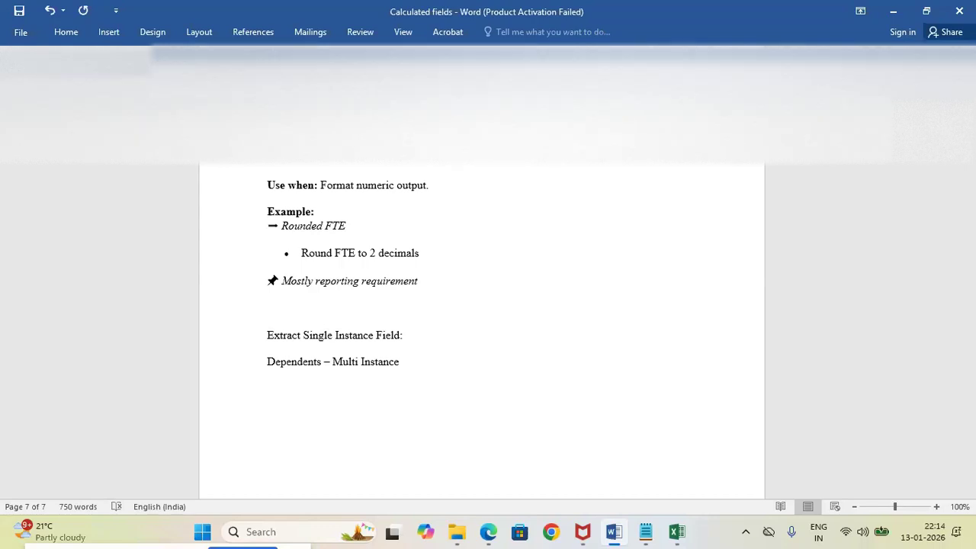
pyautogui.click(415, 362)
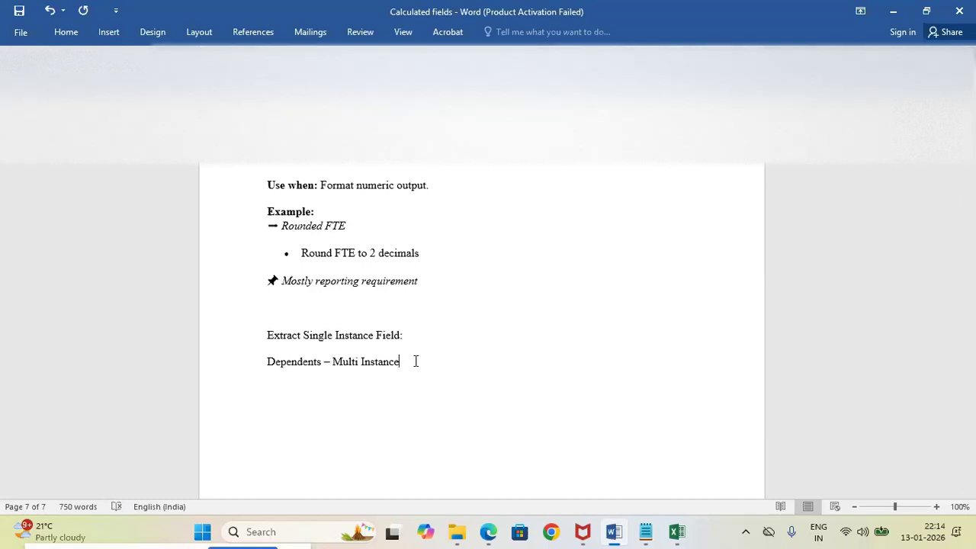
pyautogui.press('Return')
pyautogui.write('Gend')
pyautogui.press('BackSpace')
pyautogui.press('BackSpace')
pyautogui.press('BackSpace')
pyautogui.press('BackSpace')
pyautogui.press('BackSpace')
pyautogui.press('BackSpace')
pyautogui.press('BackSpace')
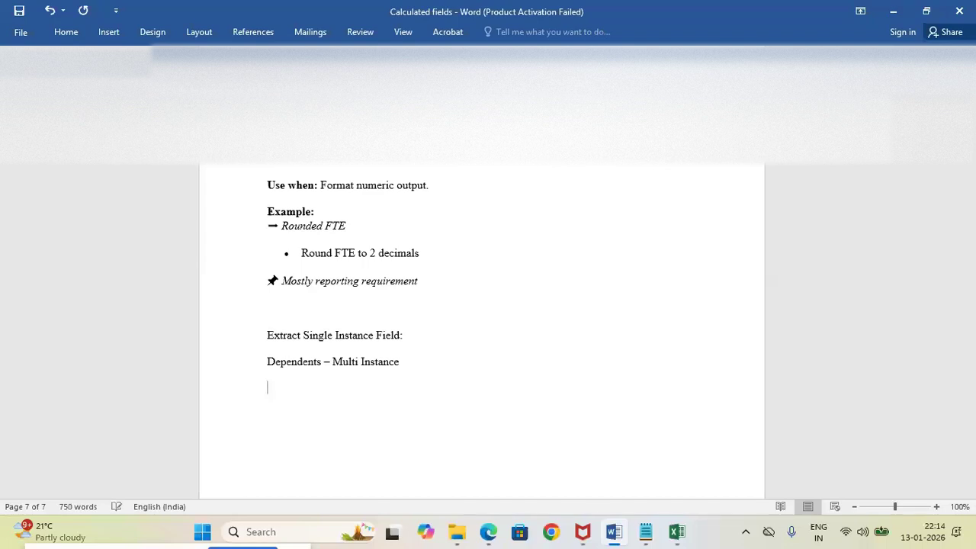
# Begin the dependents example with the sample employee's first name, a dash and "Spouse"
pyautogui.write('Ram')
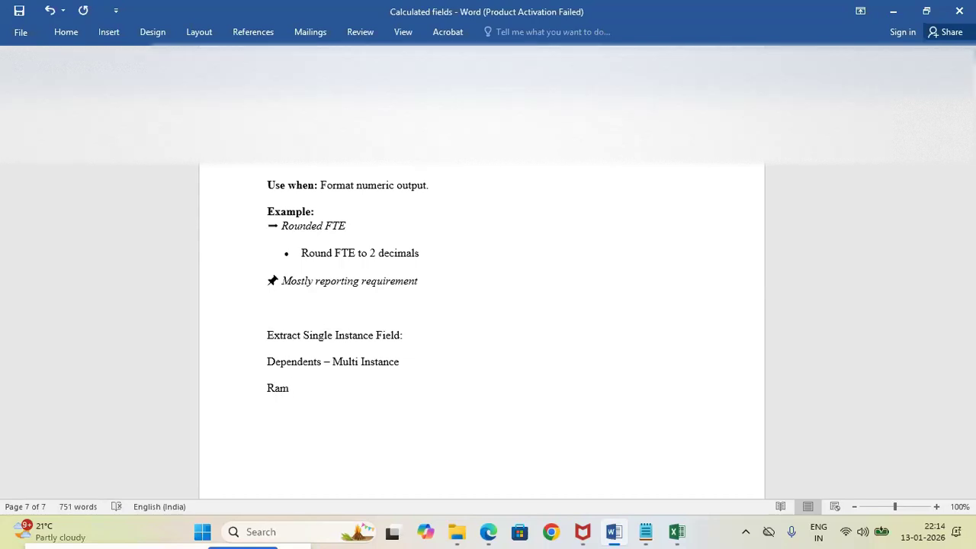
pyautogui.write('-')
pyautogui.moveTo(969, 452); pyautogui.dragTo(969, 458)
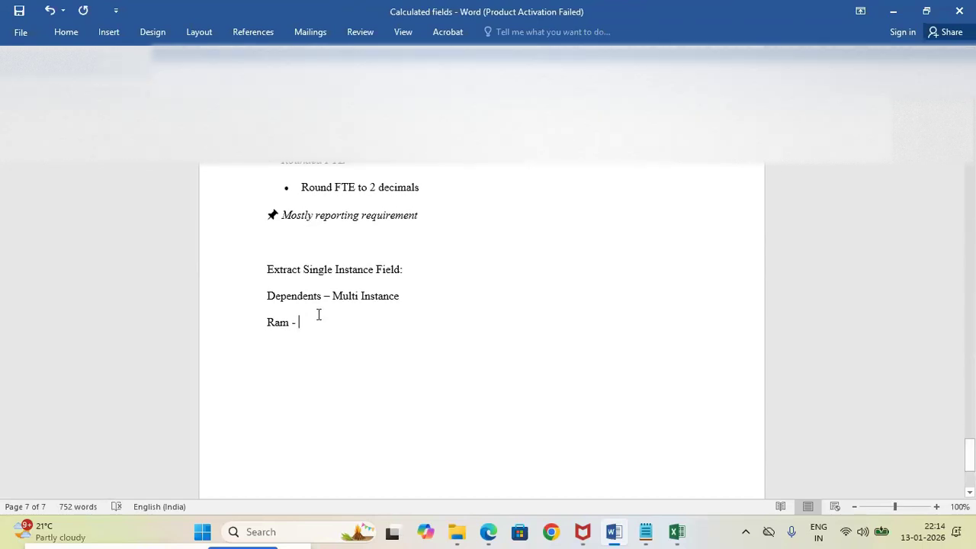
pyautogui.write('Spouse')
pyautogui.press('Return')
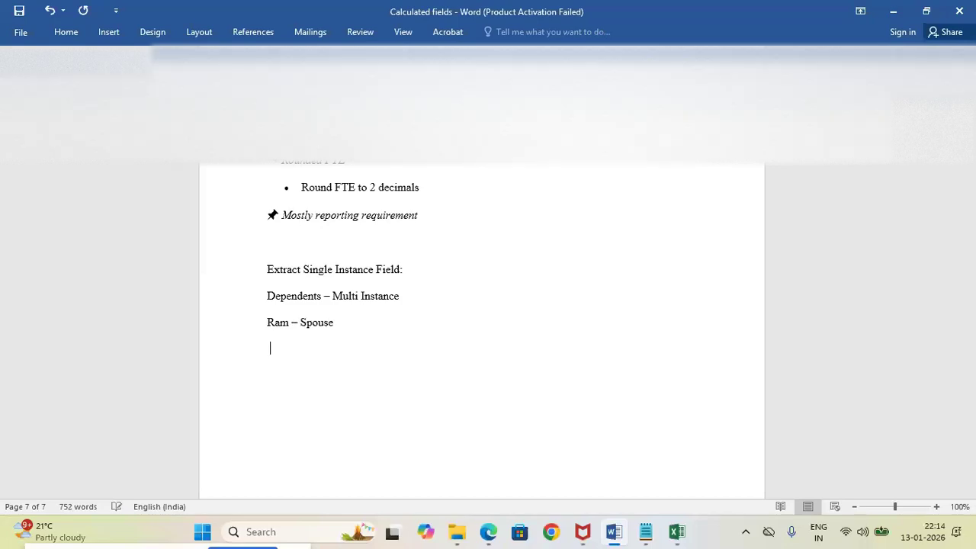
# List "Father", "Mother" and "2 Girl Children" on separate indented lines below the Spouse entry
pyautogui.write('Father')
pyautogui.press('Return')
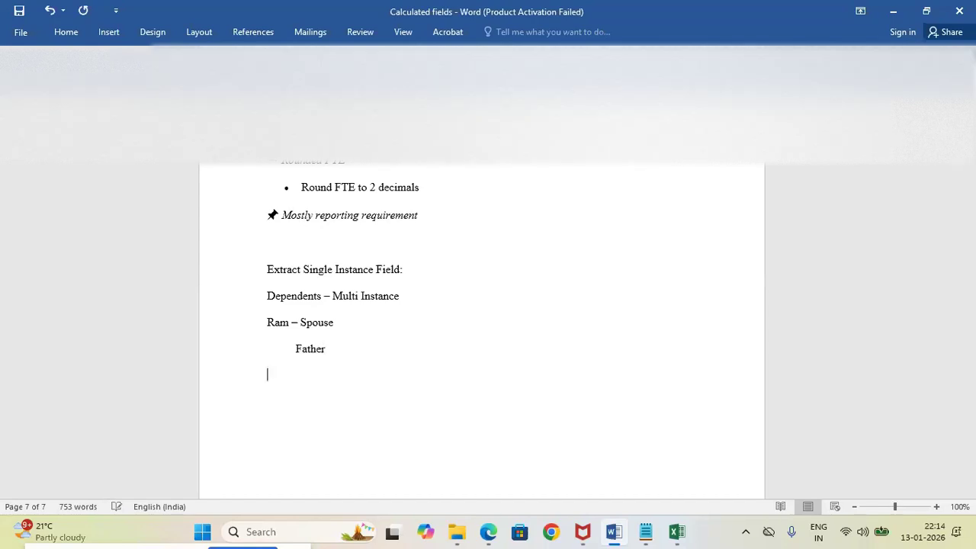
pyautogui.press('Tab')
pyautogui.write('Mother')
pyautogui.press('Return')
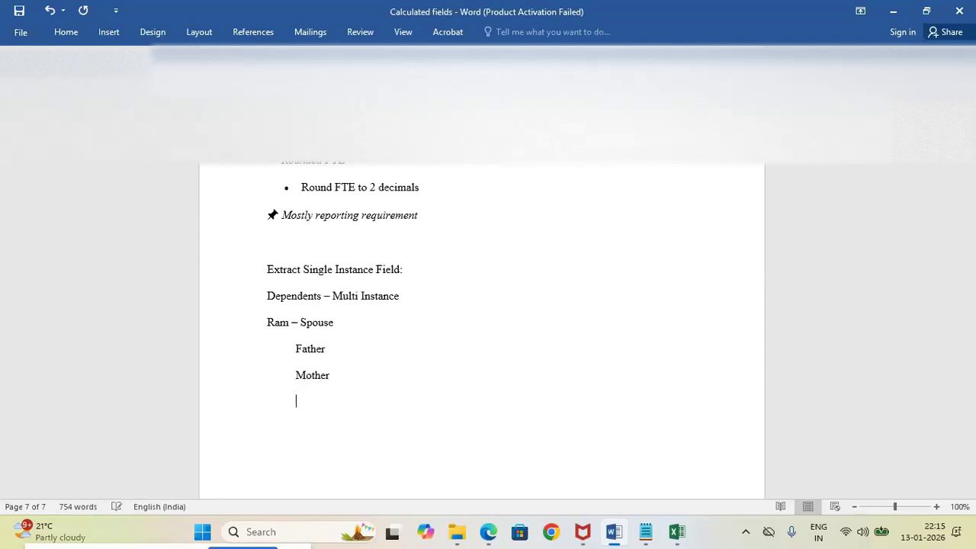
pyautogui.write('2 Girl Children')
pyautogui.moveTo(970, 457); pyautogui.dragTo(971, 463)
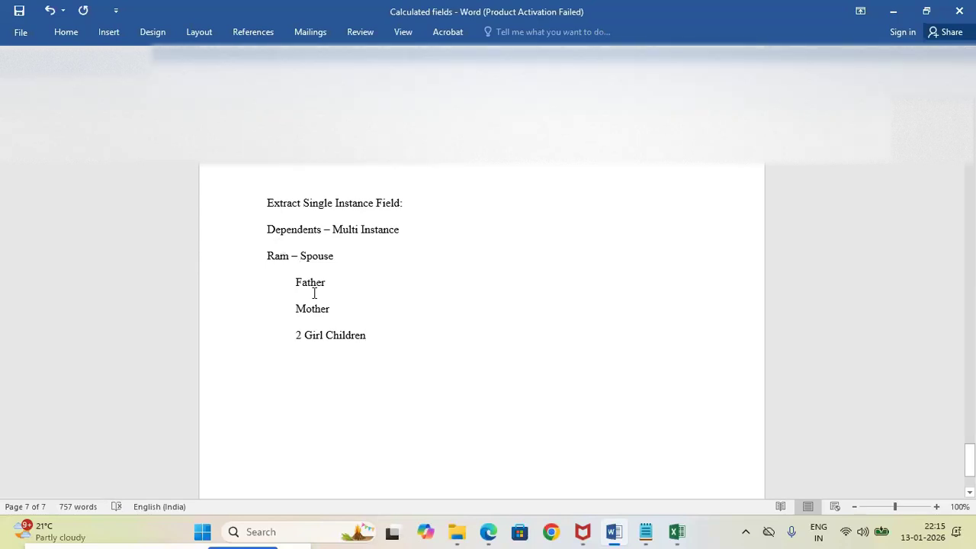
# Leave a blank line after the dependents list and start another entry with the sample employee's first name and a dash
pyautogui.press('Return')
pyautogui.press('Return')
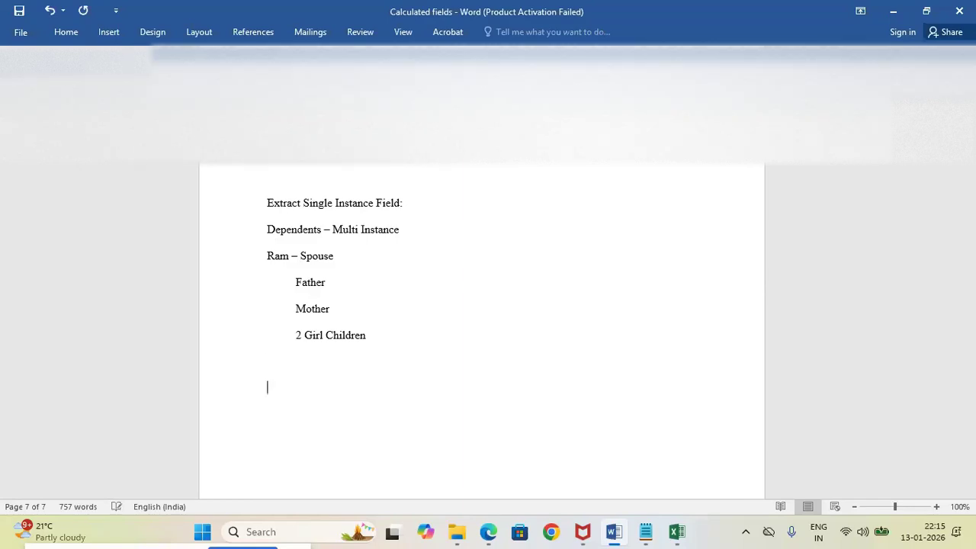
pyautogui.write('Ram -')
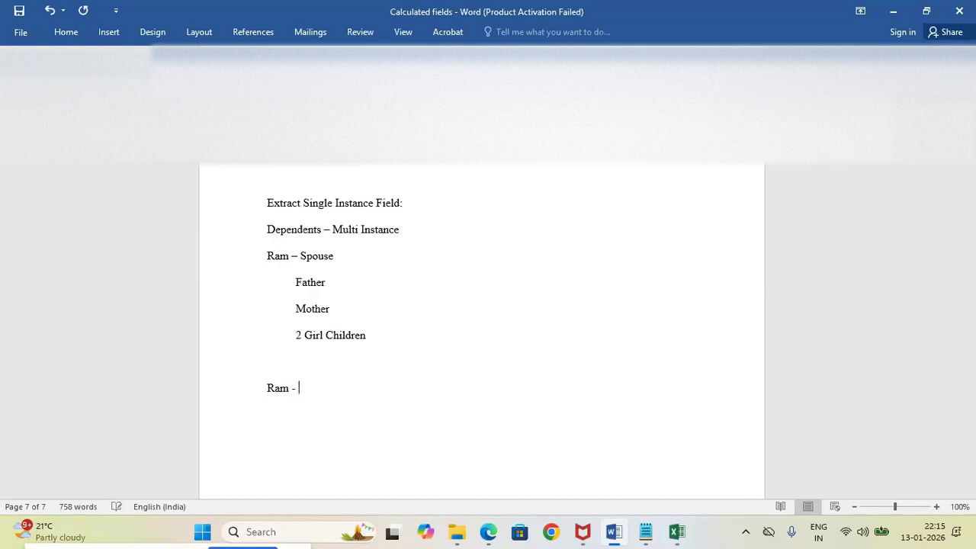
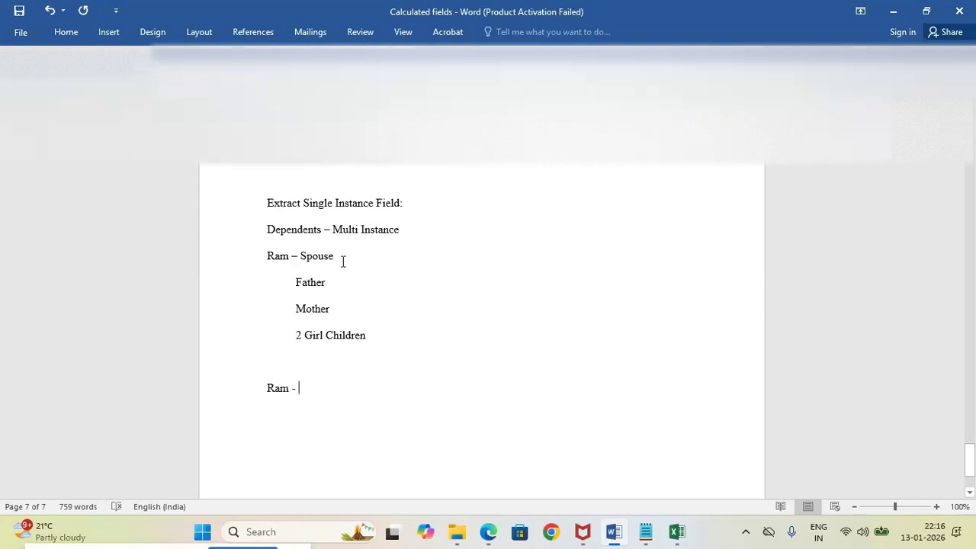
# Highlight the sample employee's Spouse entry in yellow and delete the unfinished entry below the dependents list
pyautogui.moveTo(341, 259); pyautogui.dragTo(255, 255)
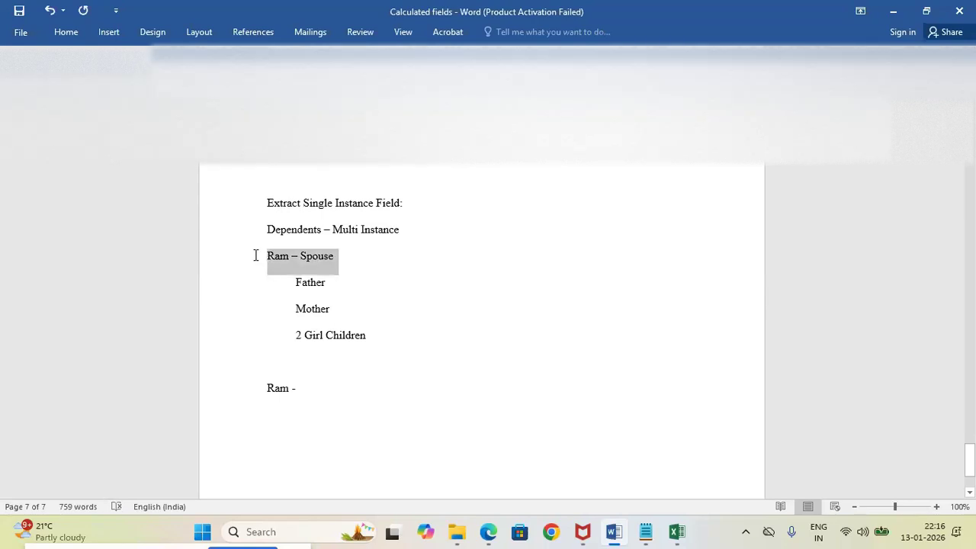
pyautogui.click(312, 232)
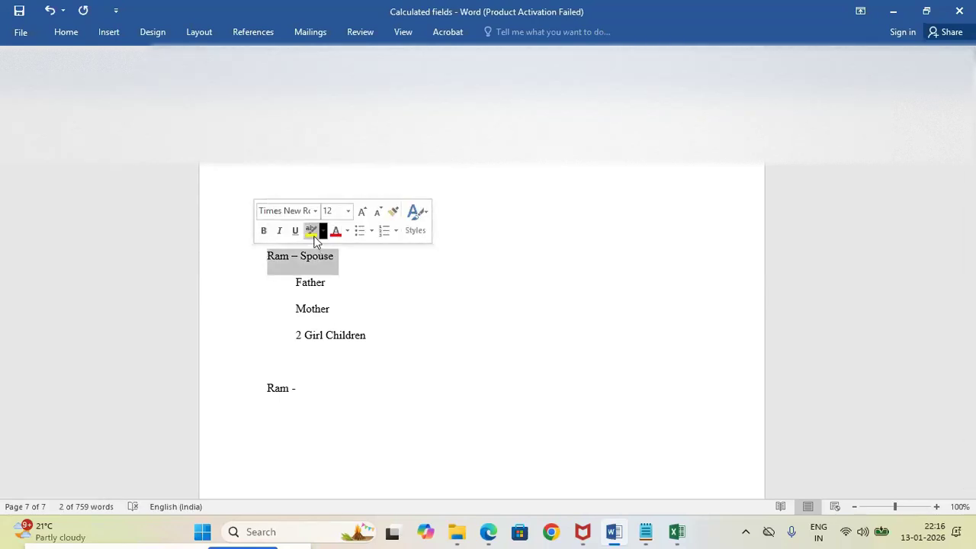
pyautogui.click(312, 396)
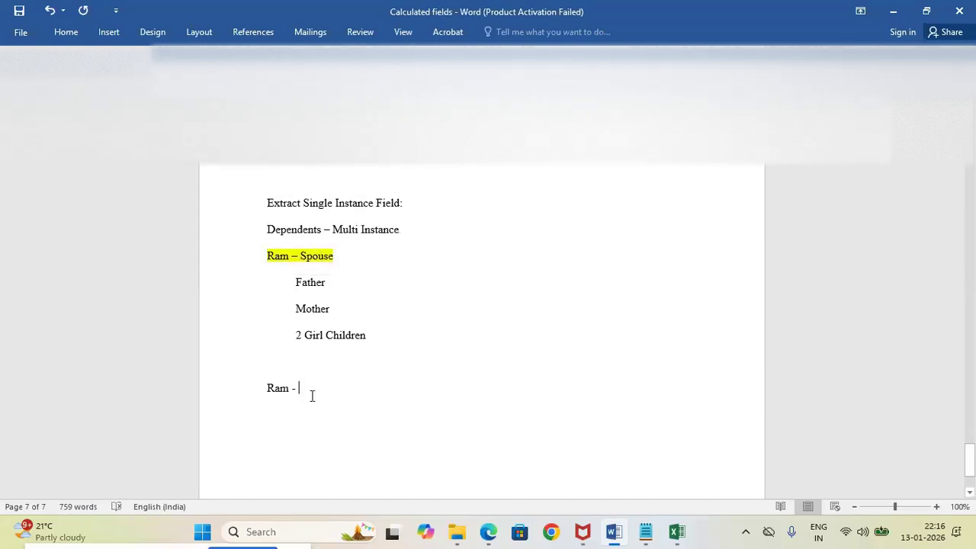
pyautogui.press('BackSpace')
pyautogui.press('BackSpace')
pyautogui.press('BackSpace')
pyautogui.press('BackSpace')
pyautogui.press('BackSpace')
pyautogui.press('BackSpace')
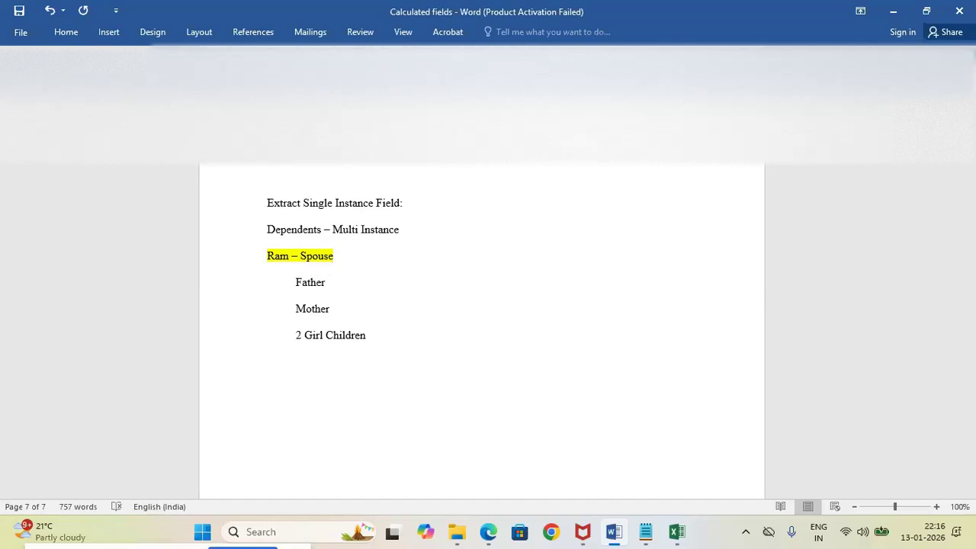
# Switch to the Workday report in Edge, search for the Create Calculated Field task and open it
pyautogui.moveTo(484, 538)
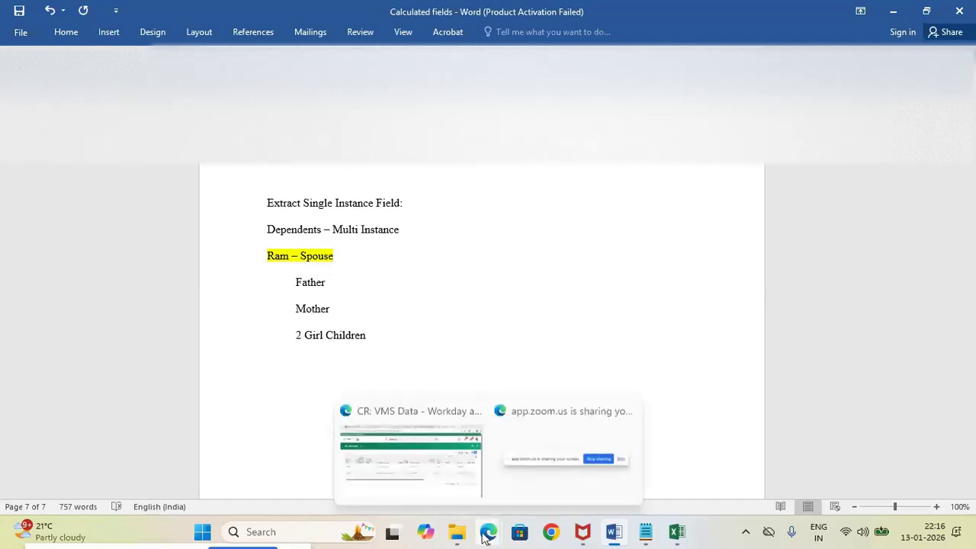
pyautogui.click(423, 481)
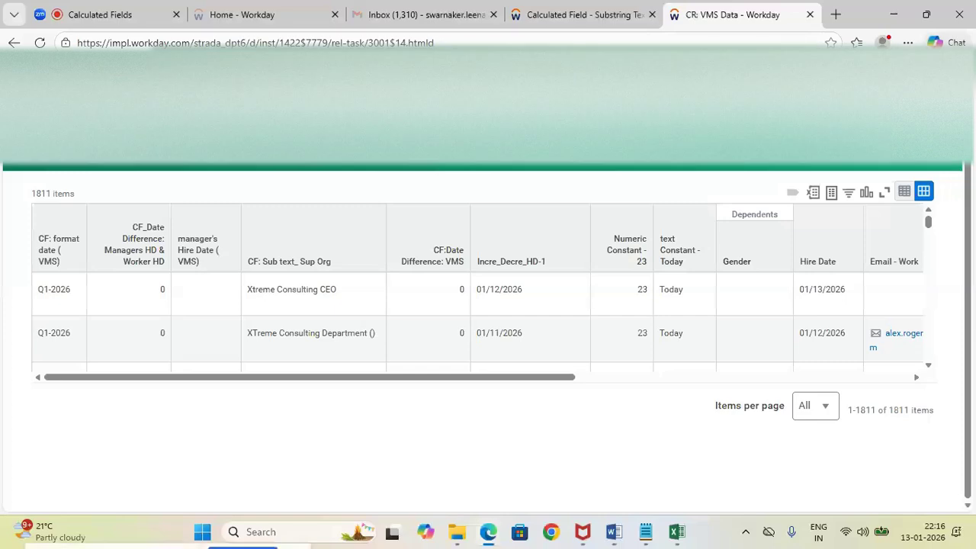
pyautogui.click(480, 77)
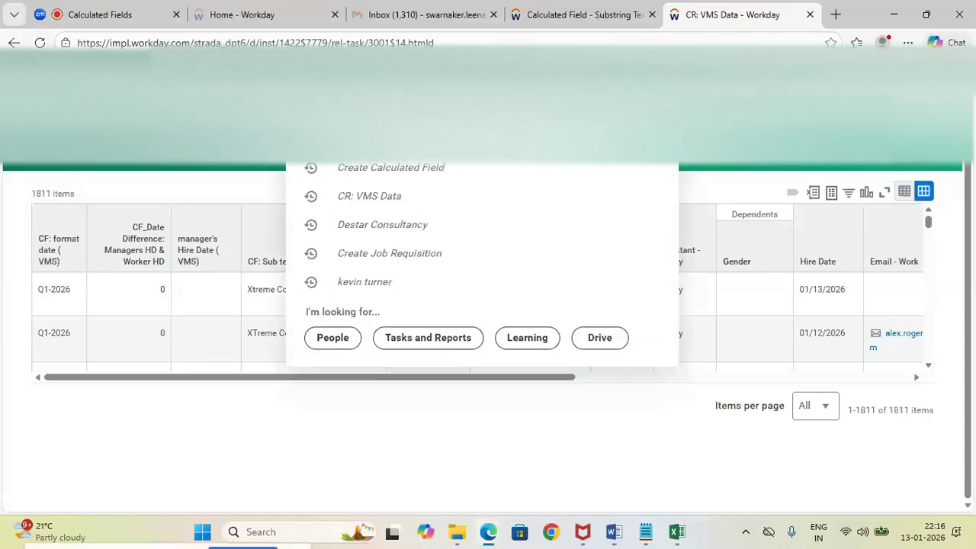
pyautogui.write('create')
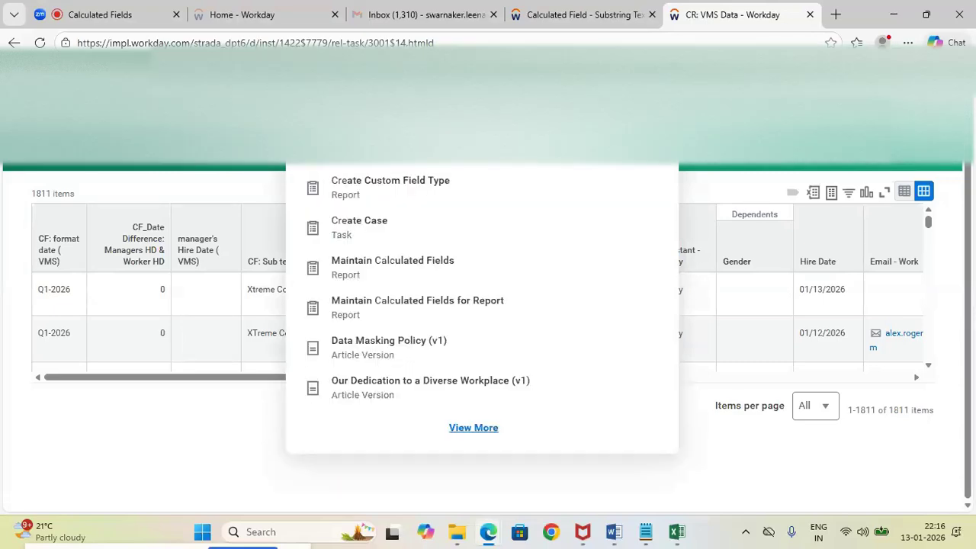
pyautogui.click(386, 142)
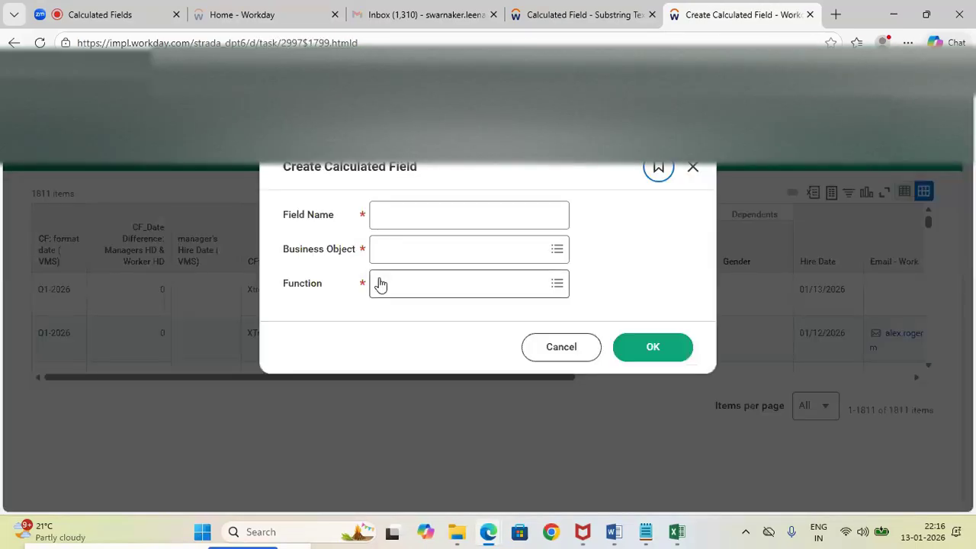
# Name the new calculated field "CF: ESI: Worker Spouse ( VMS)"
pyautogui.click(389, 209)
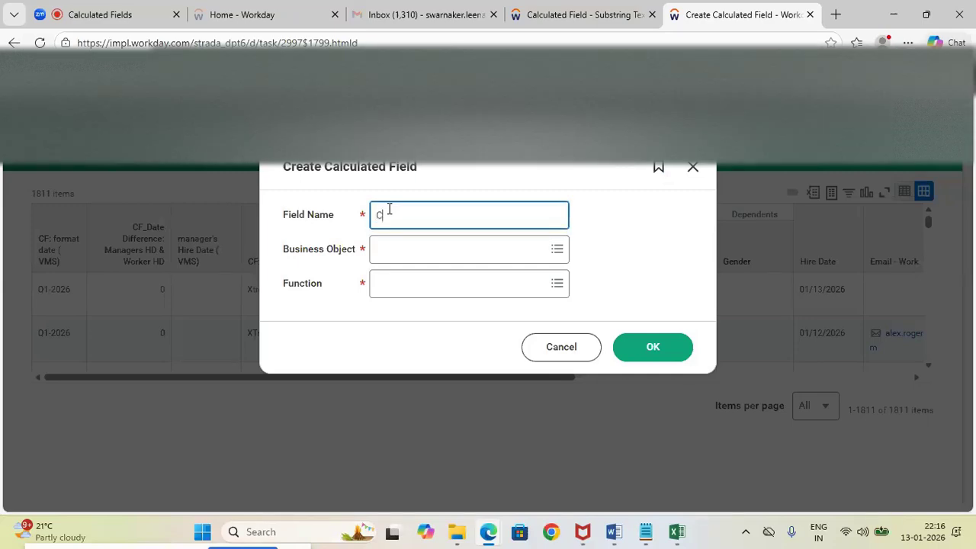
pyautogui.write('F')
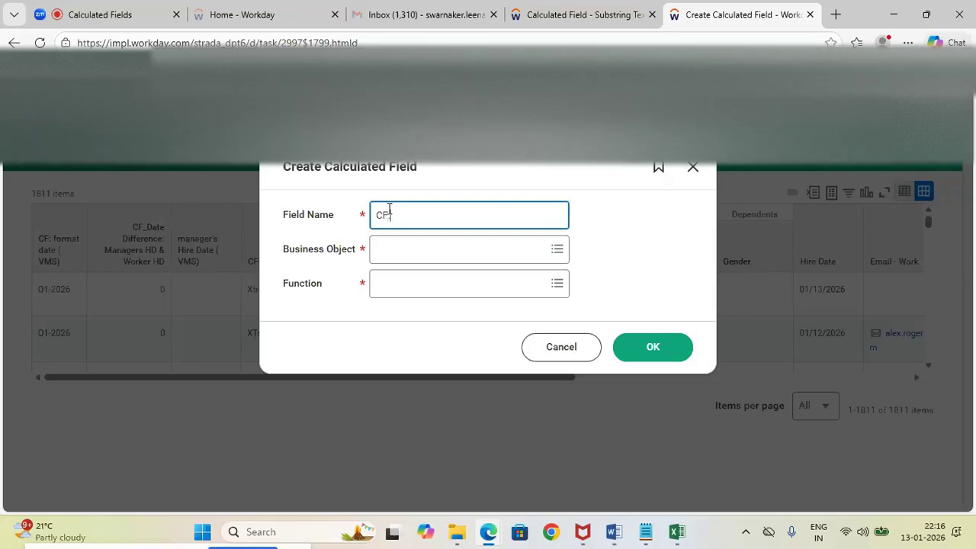
pyautogui.write('_E')
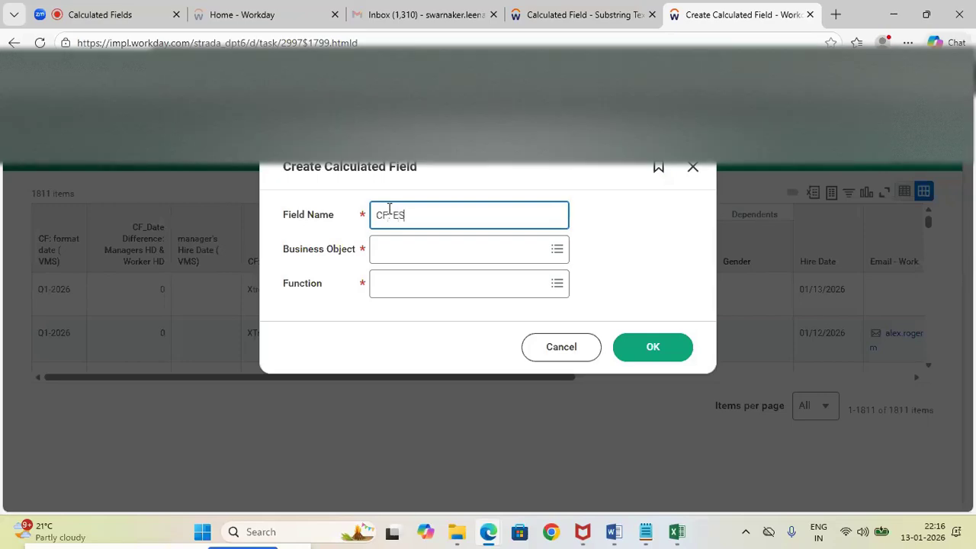
pyautogui.write('SI:')
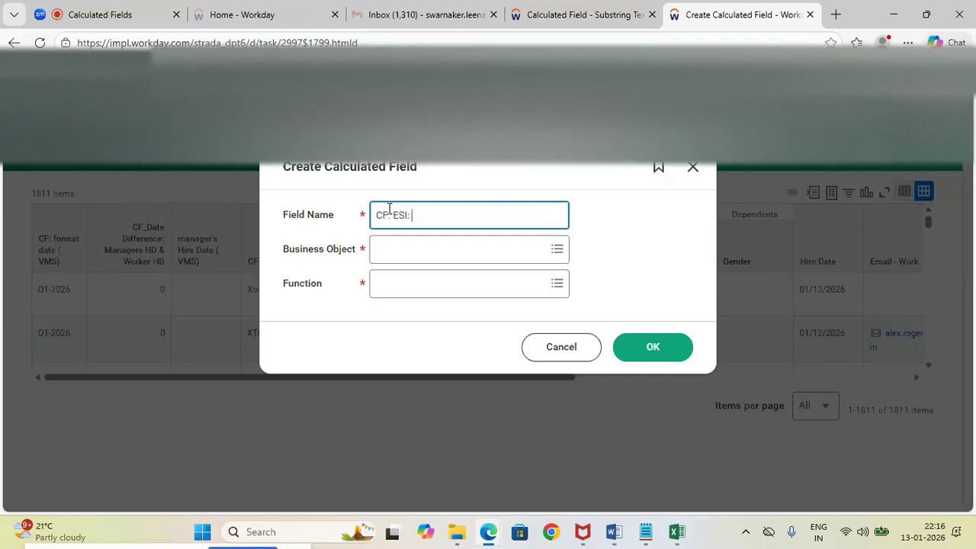
pyautogui.write(' Spou')
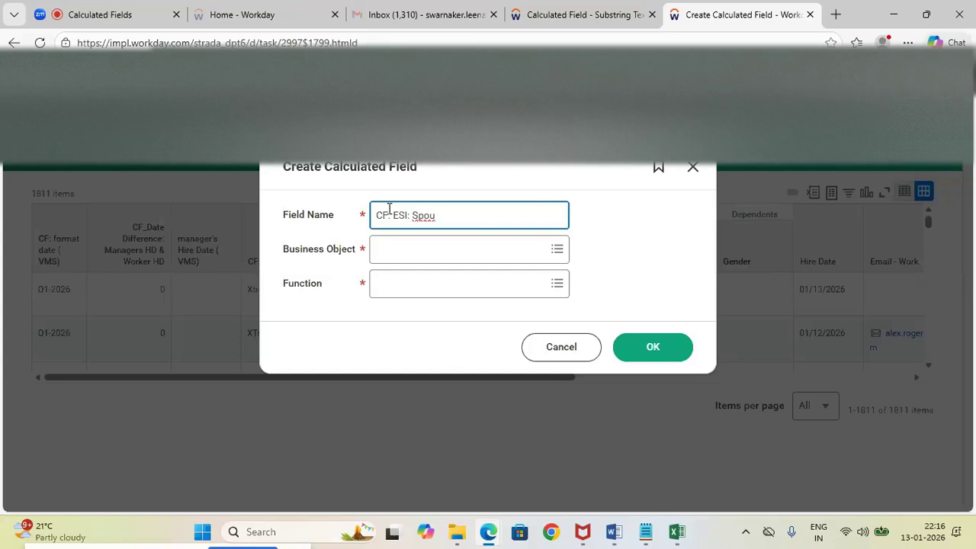
pyautogui.write('se')
pyautogui.click(413, 216)
pyautogui.write('Worker')
pyautogui.click(512, 215)
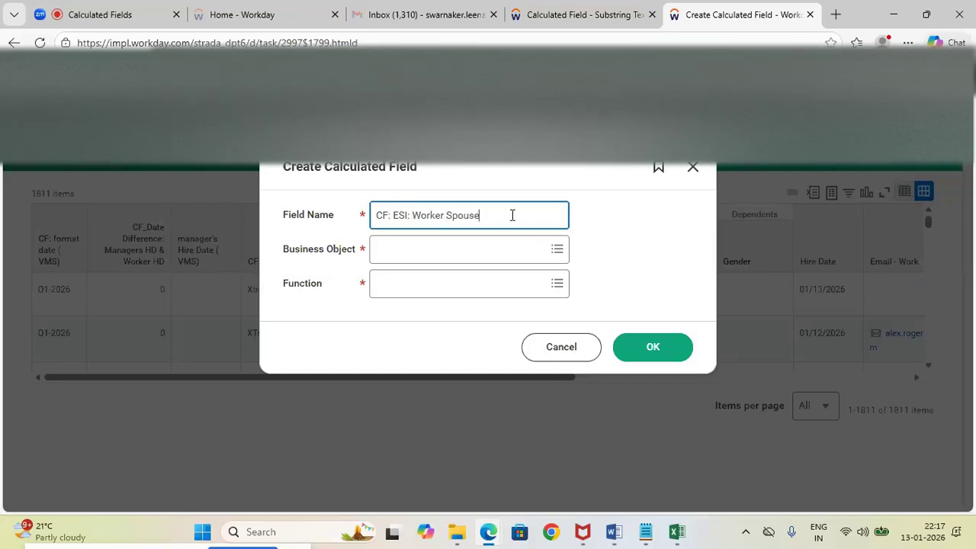
pyautogui.write('( VMS)')
# Copy the full field name into the Notepad notes, on a new line below "CF: format date ( VMS)"
pyautogui.hotkey('shift', 'Left')
pyautogui.hotkey('shift', 'Left')
pyautogui.hotkey('shift', 'Left')
pyautogui.hotkey('shift', 'Left')
pyautogui.hotkey('shift', 'Left')
pyautogui.hotkey('shift', 'Left')
pyautogui.hotkey('shift', 'Left')
pyautogui.hotkey('shift', 'Left')
pyautogui.hotkey('shift', 'Left')
pyautogui.hotkey('shift', 'Left')
pyautogui.hotkey('shift', 'Left')
pyautogui.hotkey('shift', 'Left')
pyautogui.hotkey('ctrl', 'c')
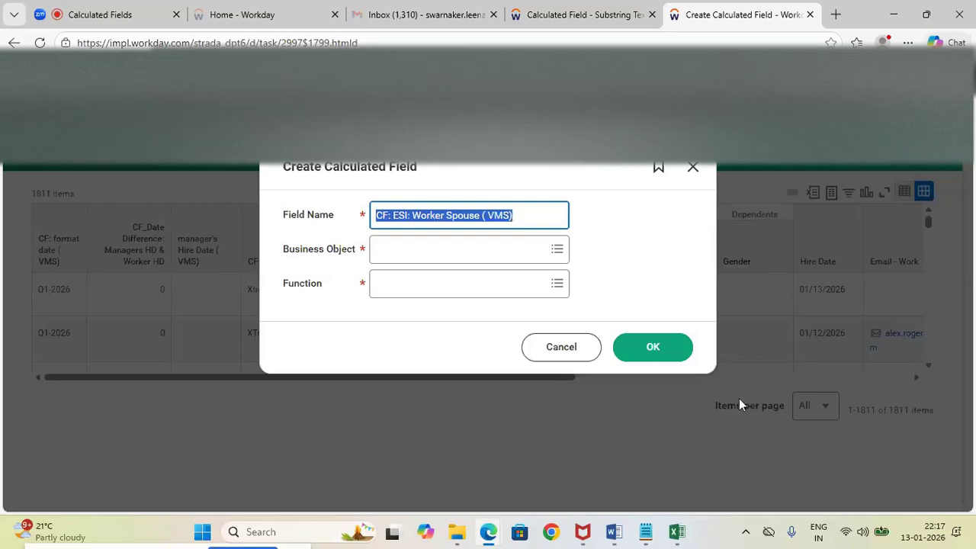
pyautogui.click(645, 531)
pyautogui.click(147, 241)
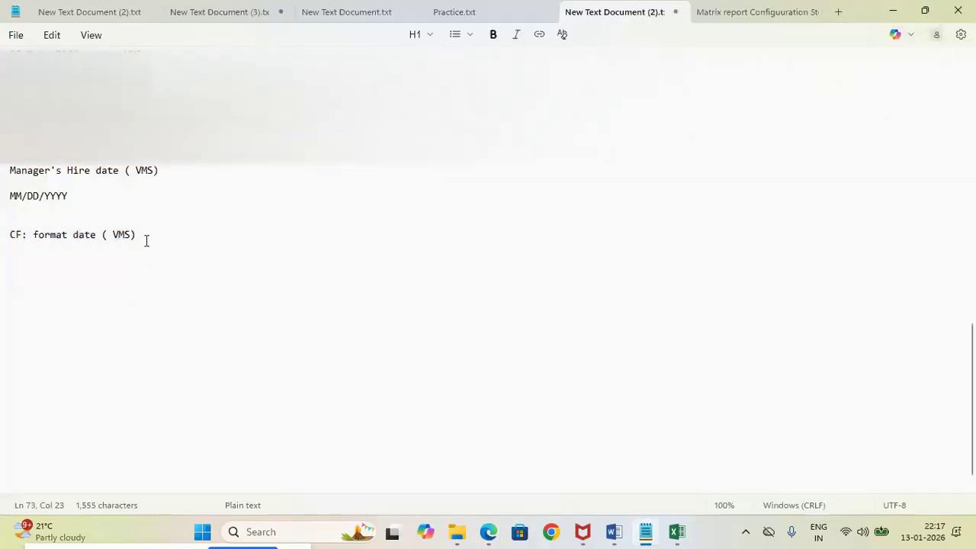
pyautogui.press('Return')
pyautogui.hotkey('ctrl', 'v')
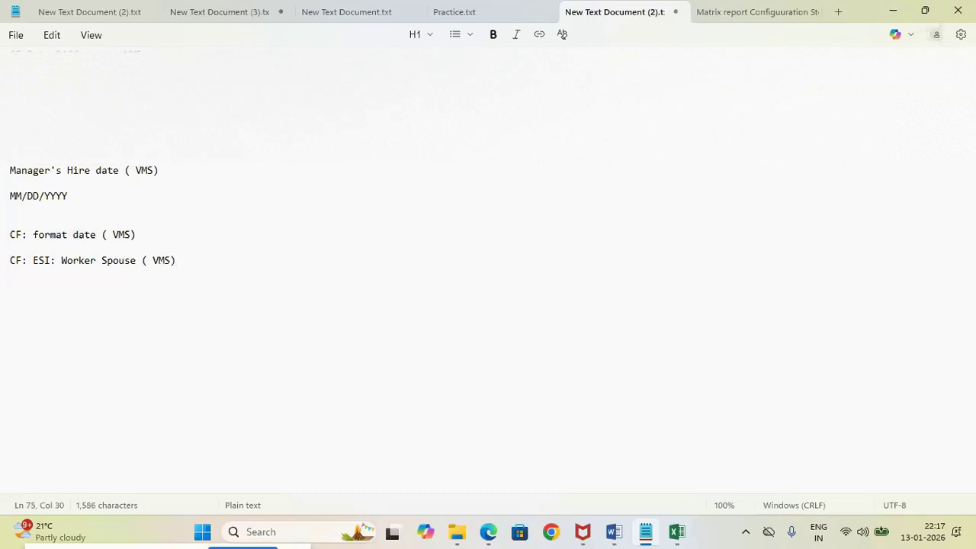
# Return to Workday and set the calculated field's business object to Worker
pyautogui.hotkey('alt', 'Tab')
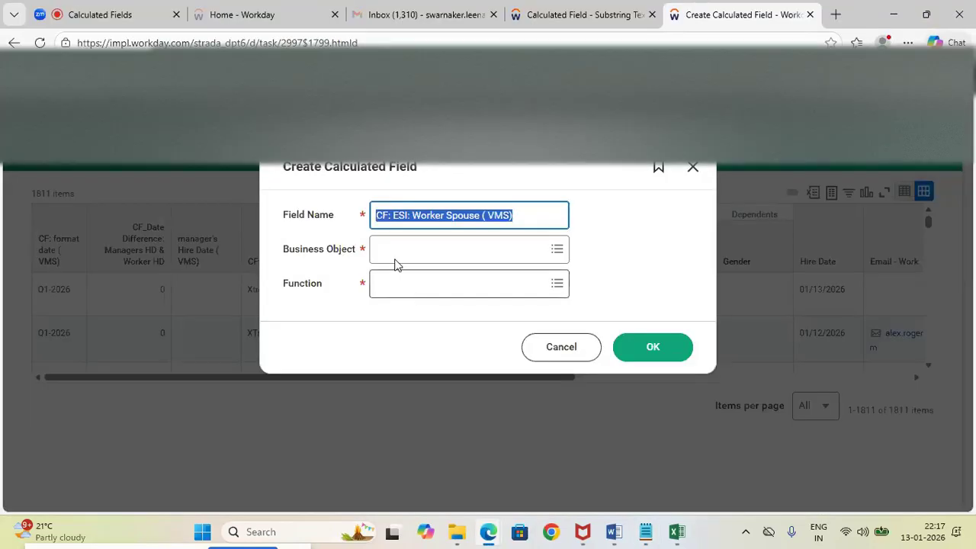
pyautogui.click(390, 258)
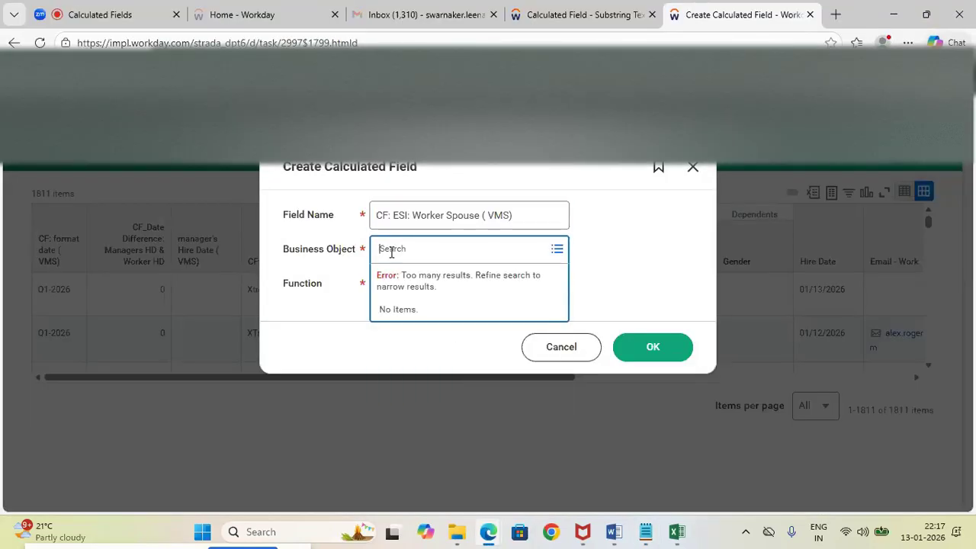
pyautogui.write('Worker')
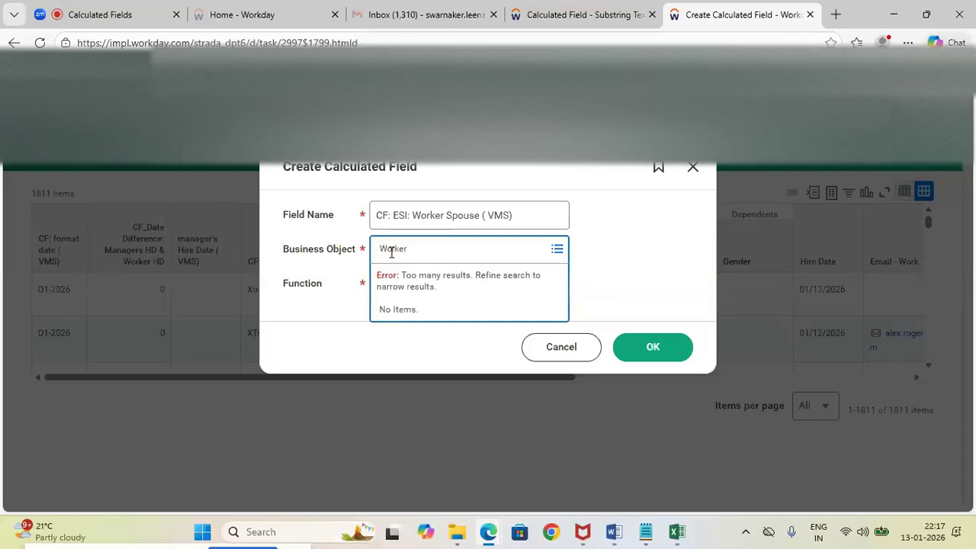
pyautogui.press('Return')
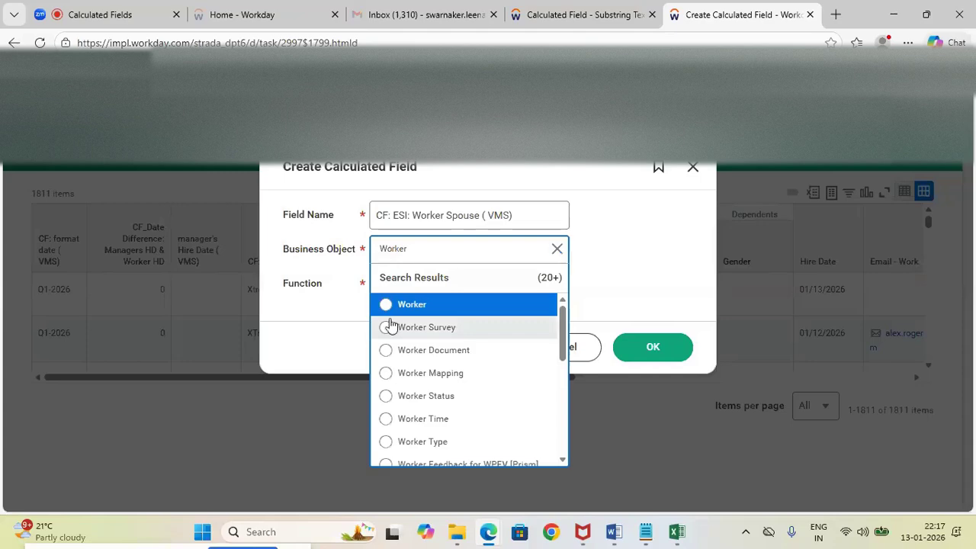
pyautogui.click(386, 305)
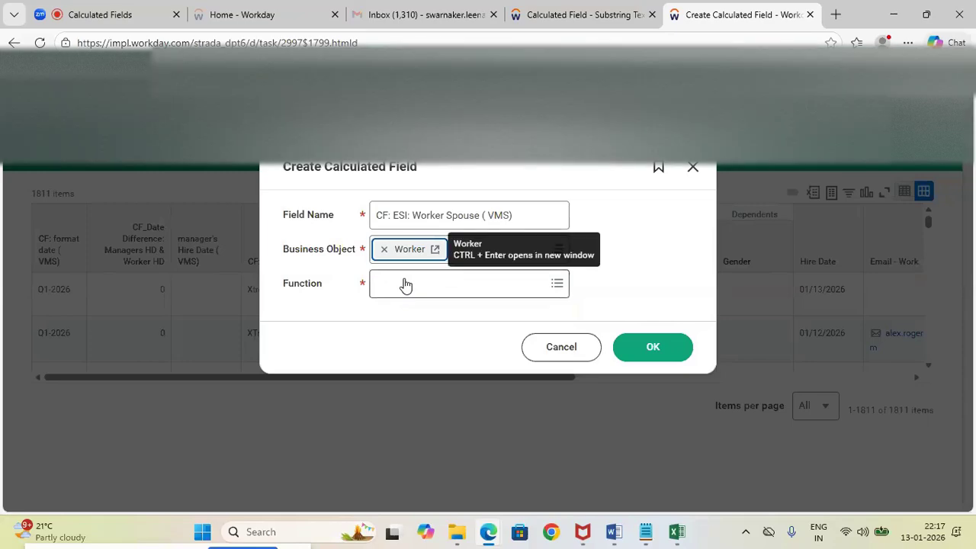
# Choose Extract Single Instance as the function and confirm the calculated field's basic settings
pyautogui.click(404, 280)
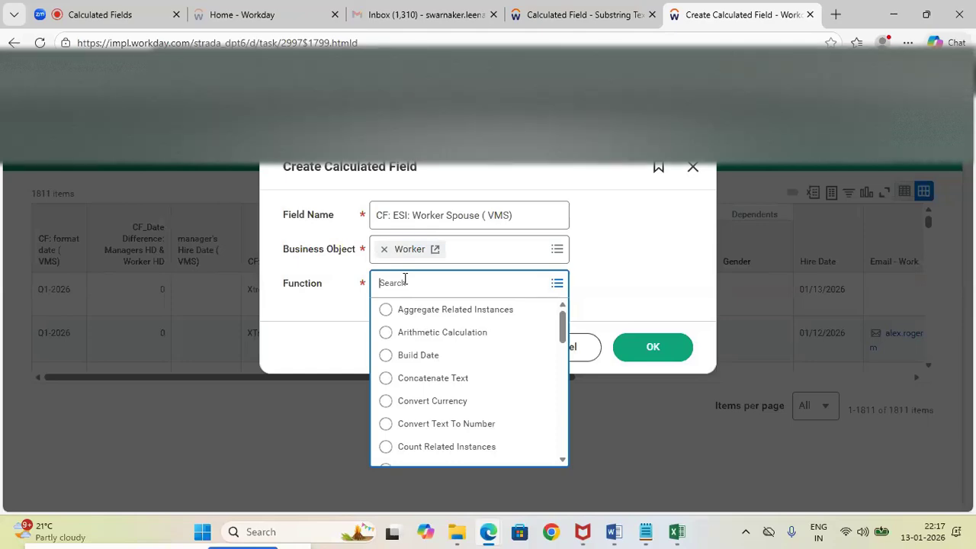
pyautogui.moveTo(561, 336); pyautogui.dragTo(564, 373)
pyautogui.click(385, 412)
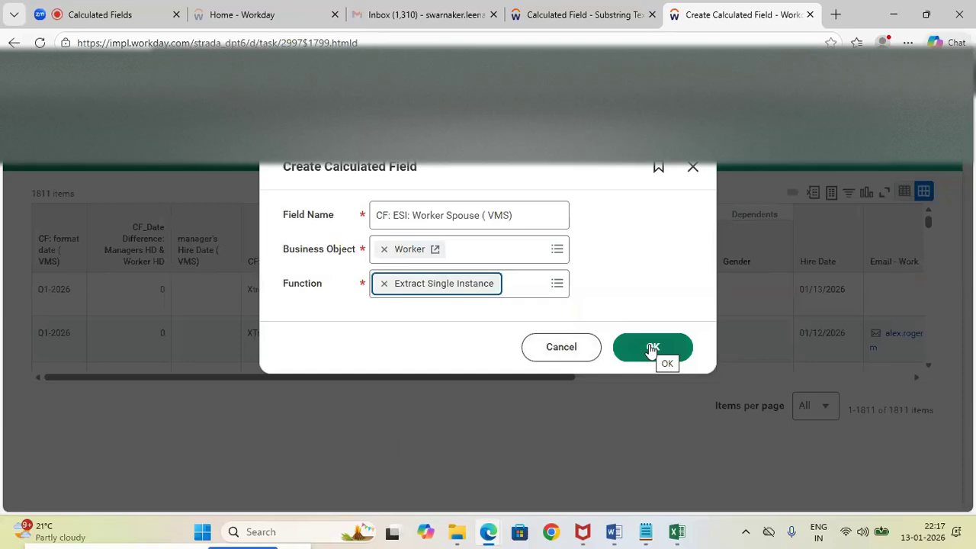
pyautogui.click(652, 348)
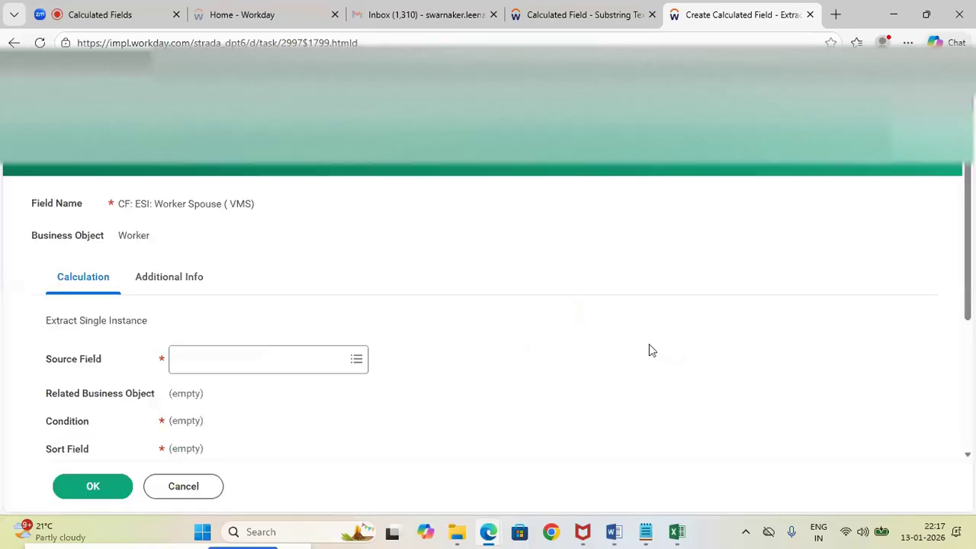
# Set the source field of the Extract Single Instance calculation to Dependents
pyautogui.scroll(-2, 968, 278)
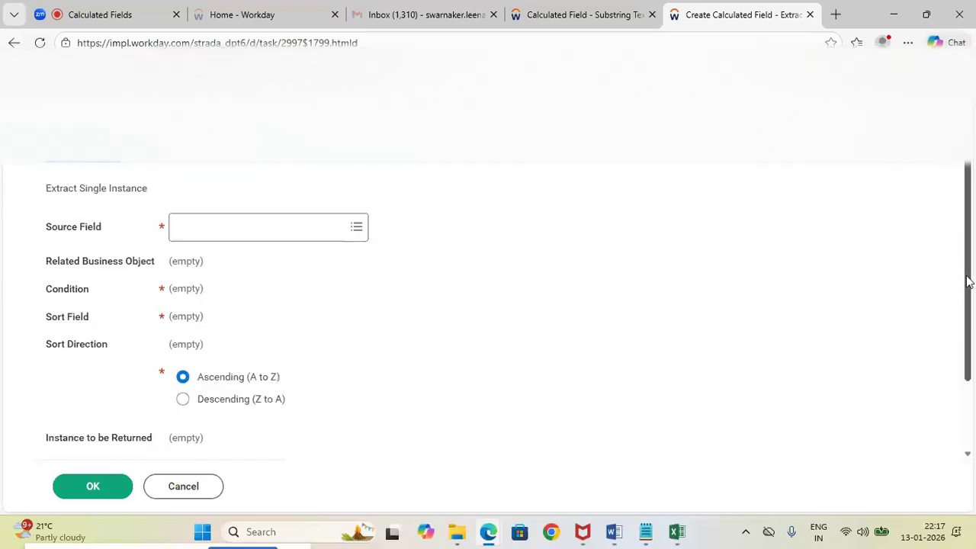
pyautogui.moveTo(967, 283)
pyautogui.mouseDown()
pyautogui.moveTo(966, 324)
pyautogui.moveTo(961, 294)
pyautogui.mouseUp()
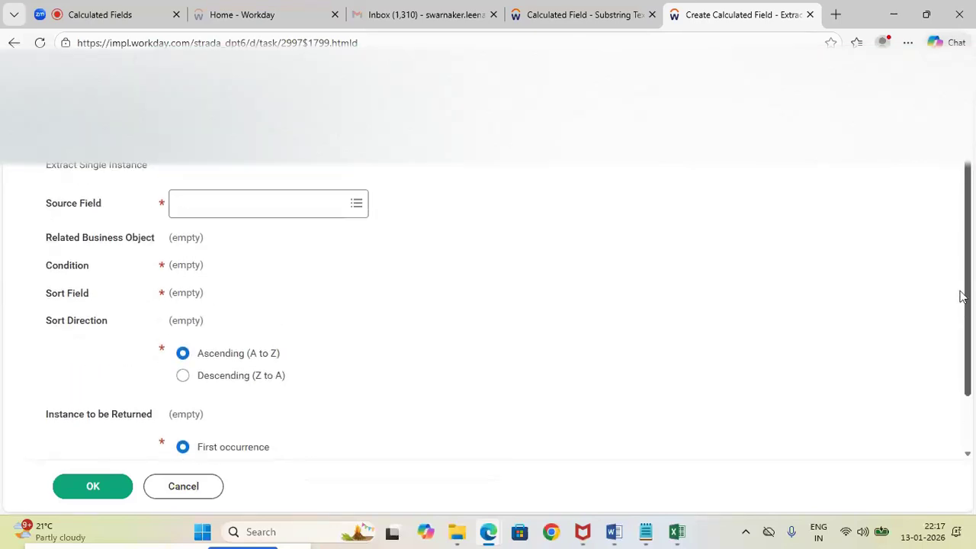
pyautogui.click(218, 205)
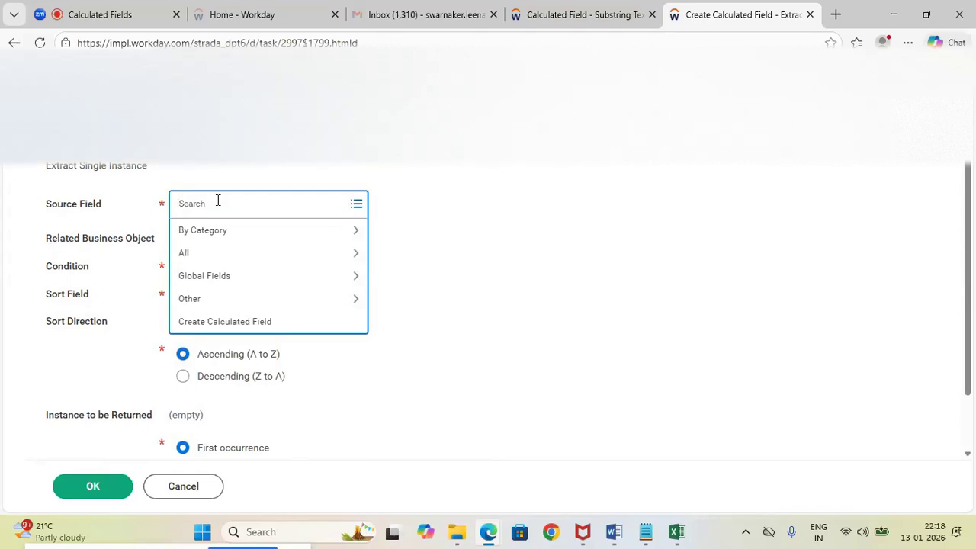
pyautogui.moveTo(645, 532)
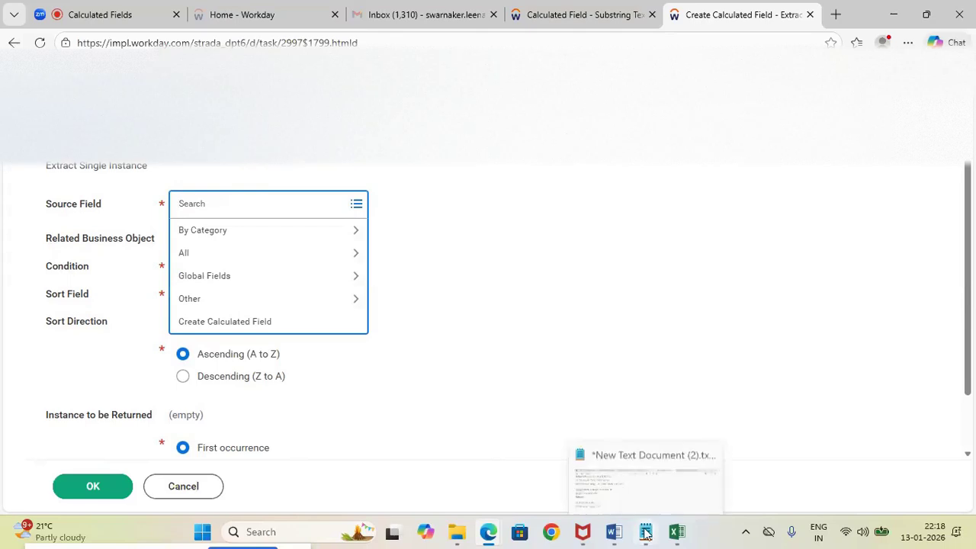
pyautogui.click(616, 468)
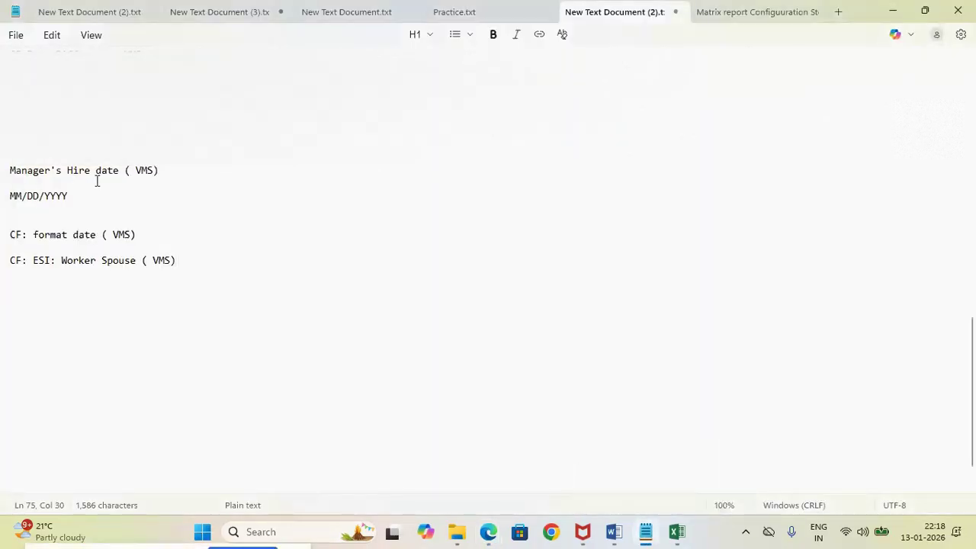
pyautogui.hotkey('alt', 'Tab')
pyautogui.write('Dependents')
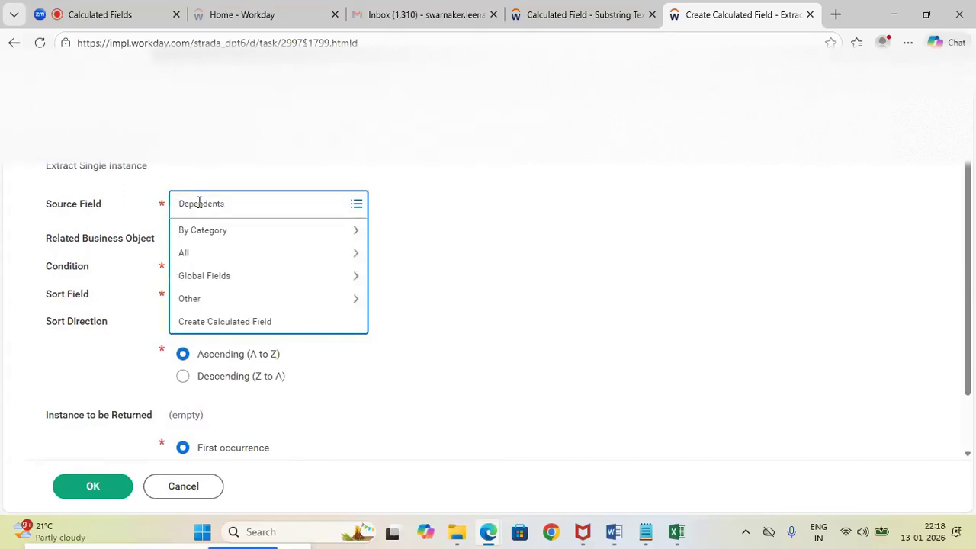
pyautogui.press('Return')
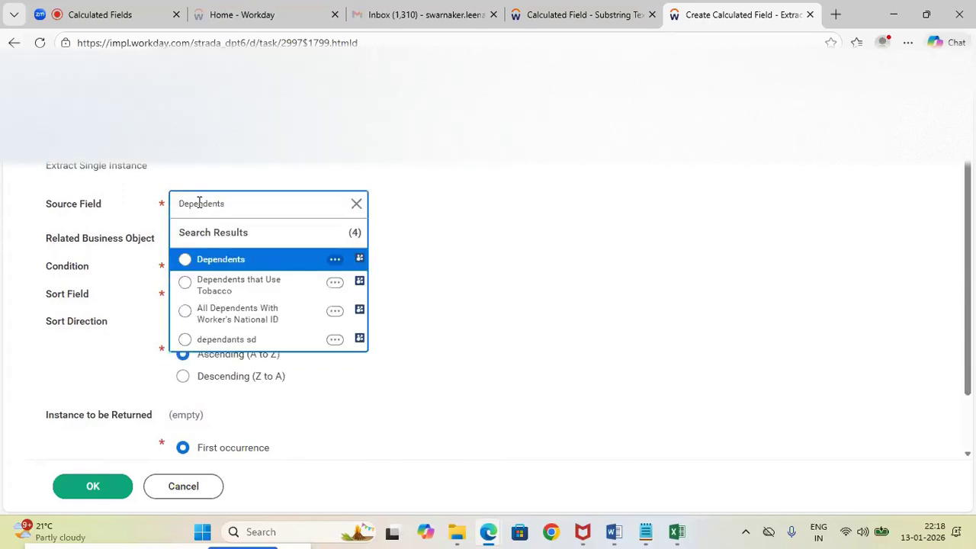
pyautogui.click(185, 259)
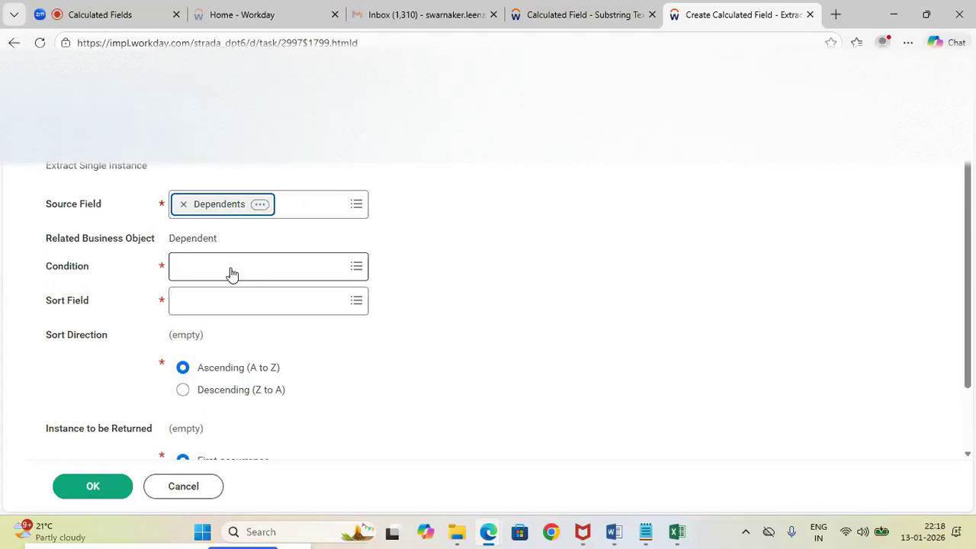
pyautogui.click(410, 252)
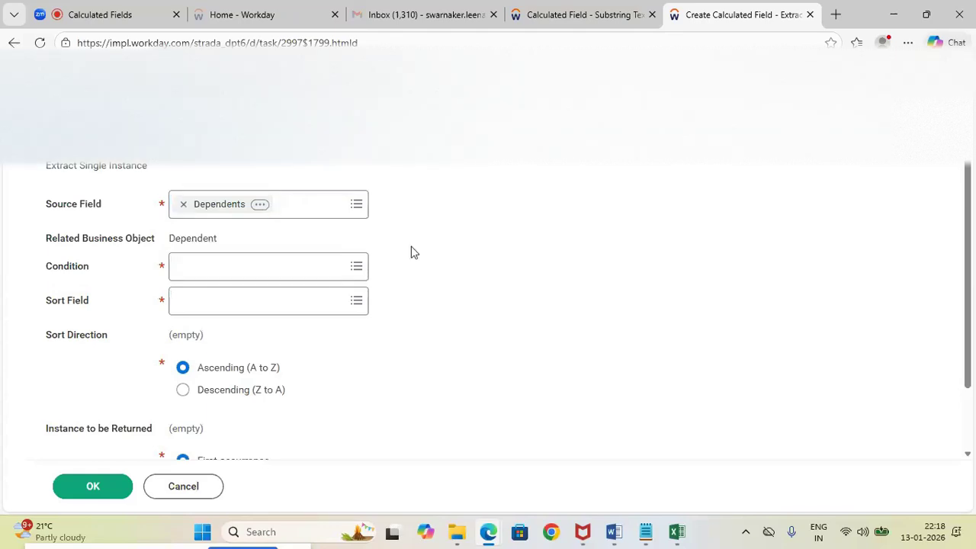
# Start creating a new calculated field to serve as the Condition of the Extract Single Instance calculation
pyautogui.click(206, 273)
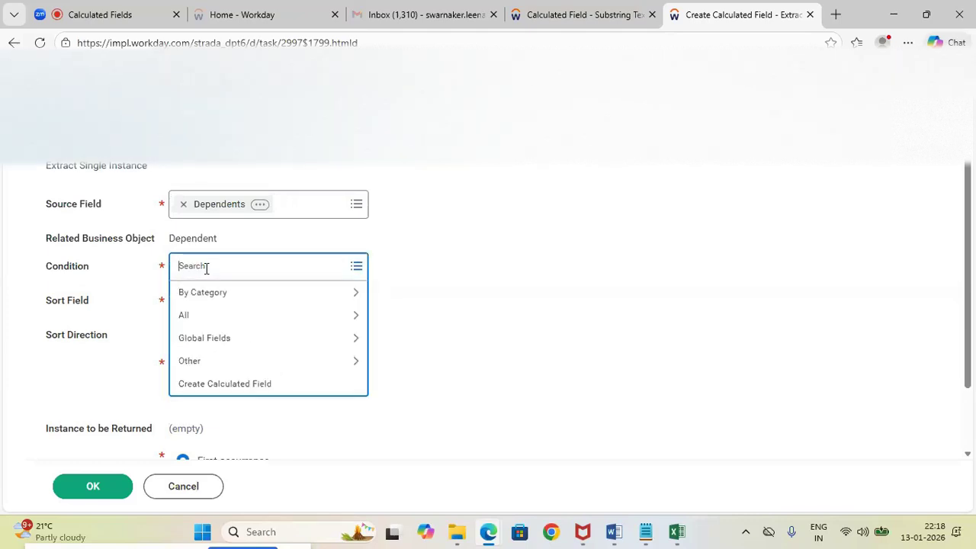
pyautogui.click(219, 385)
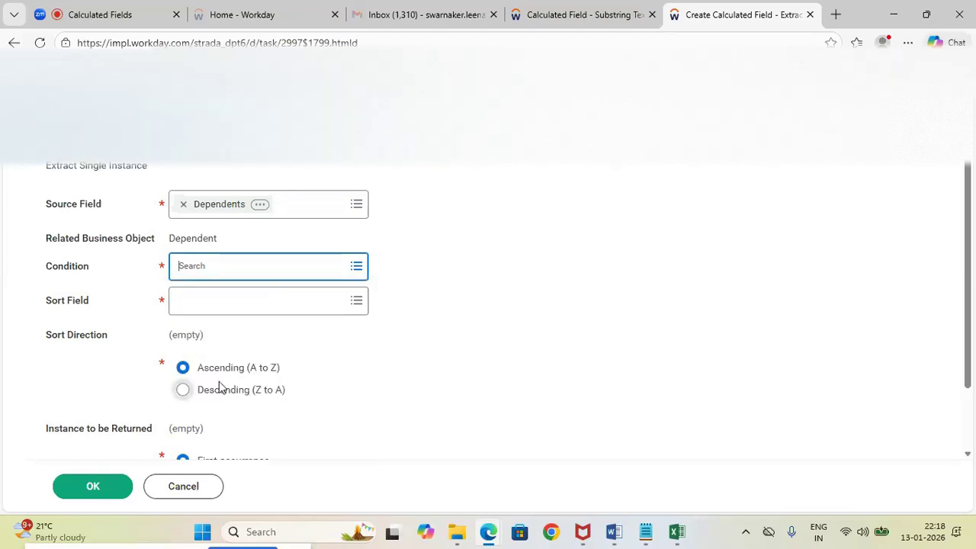
pyautogui.click(138, 216)
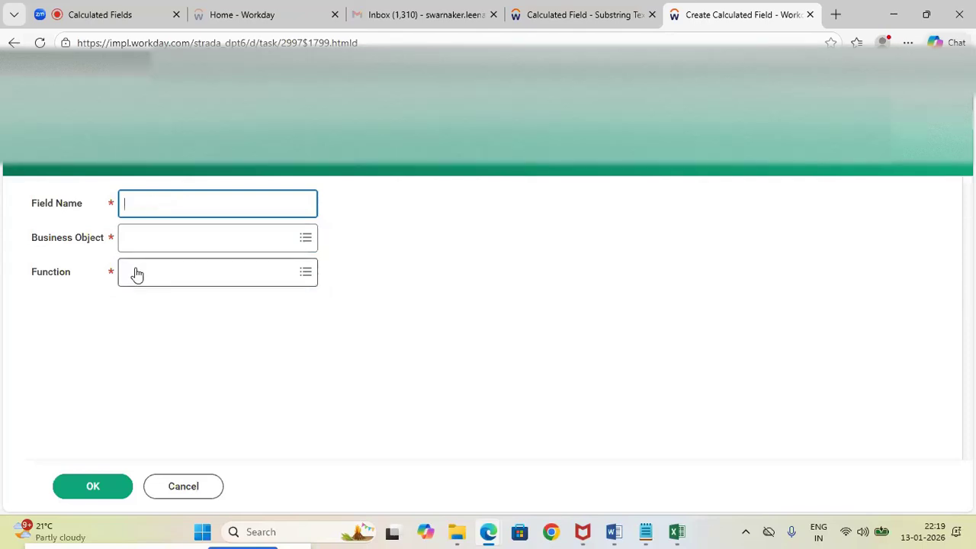
pyautogui.click(136, 274)
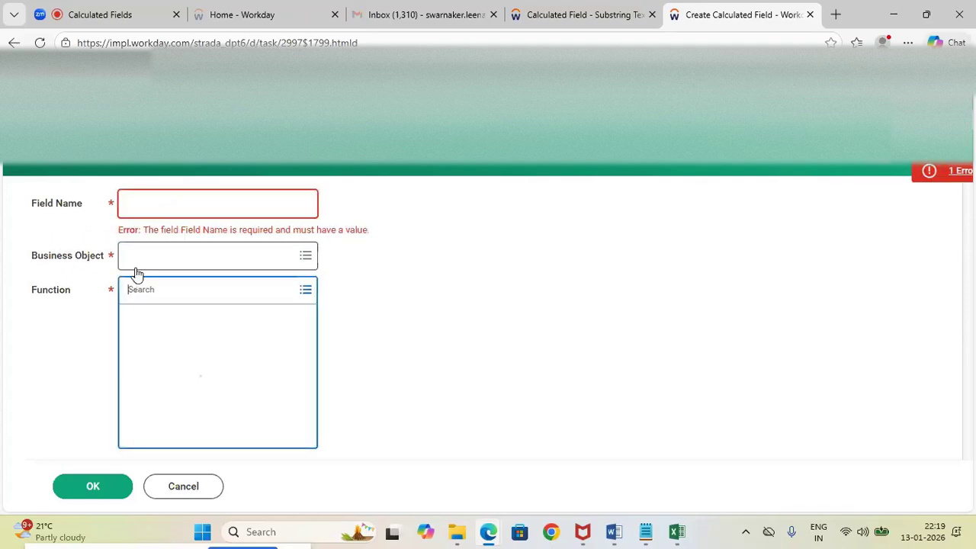
pyautogui.click(370, 227)
pyautogui.click(209, 203)
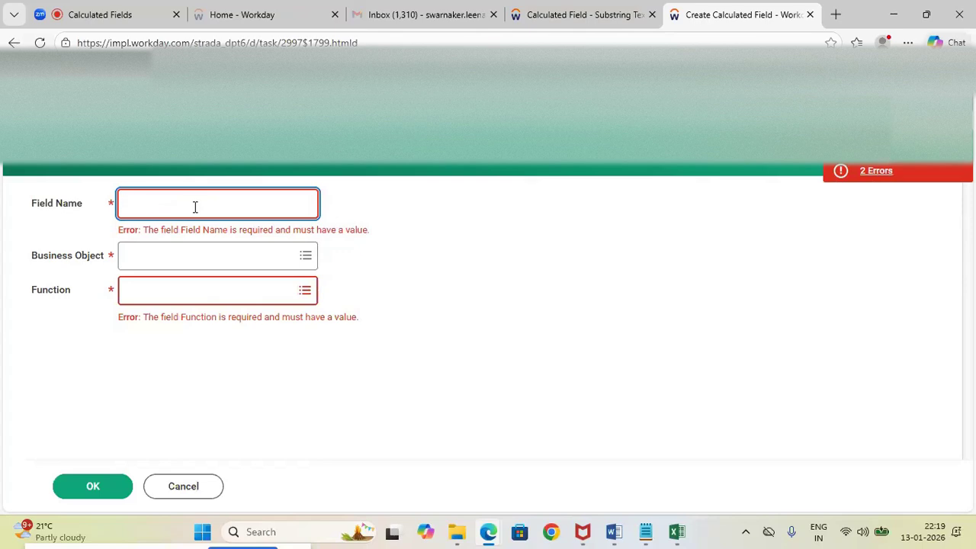
# Check the highlighted spouse line in the Word notes' dependents example and return to the new calculated field in Workday
pyautogui.moveTo(645, 533)
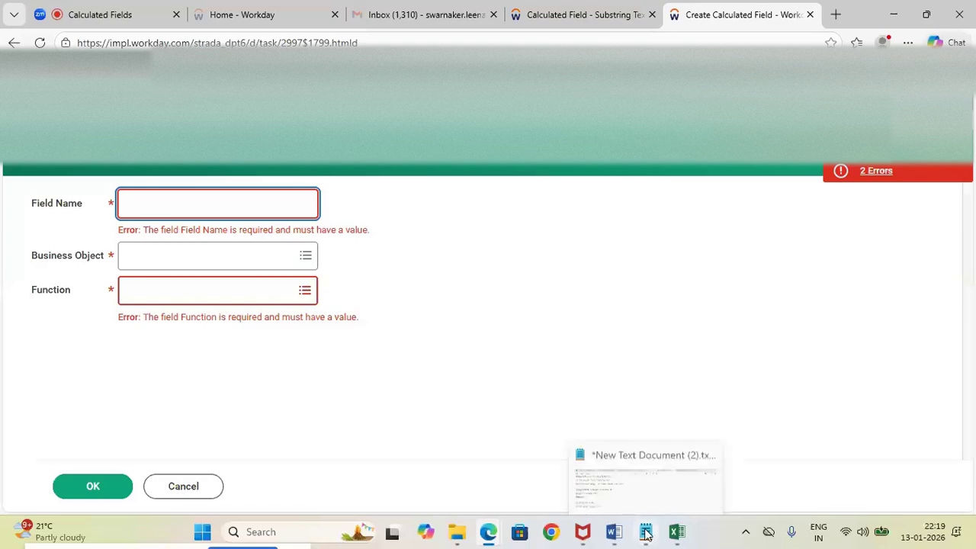
pyautogui.click(608, 465)
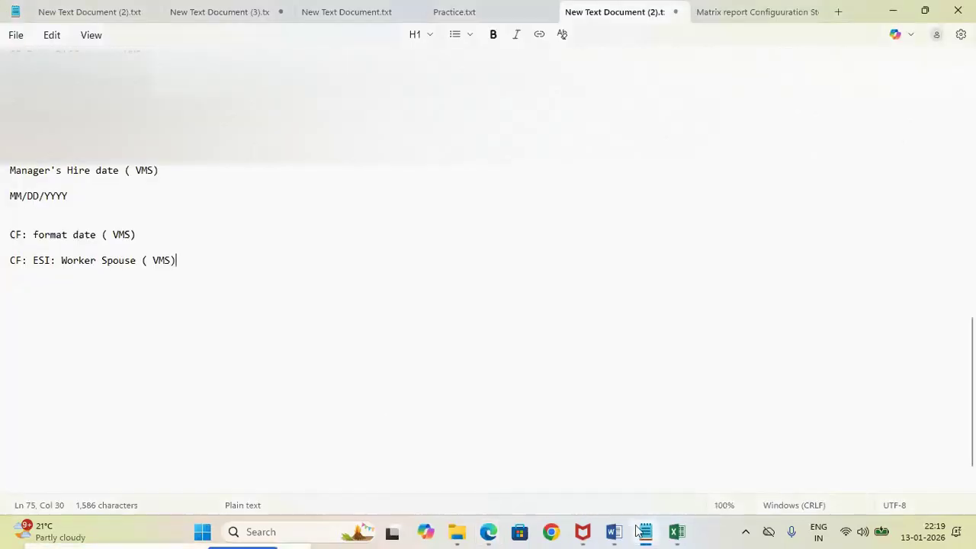
pyautogui.moveTo(614, 533)
pyautogui.click(594, 462)
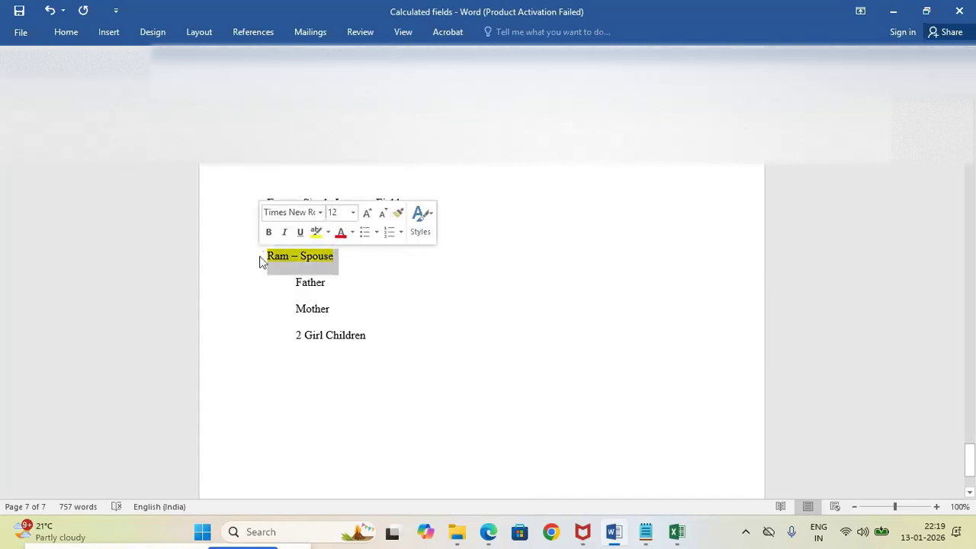
pyautogui.click(348, 260)
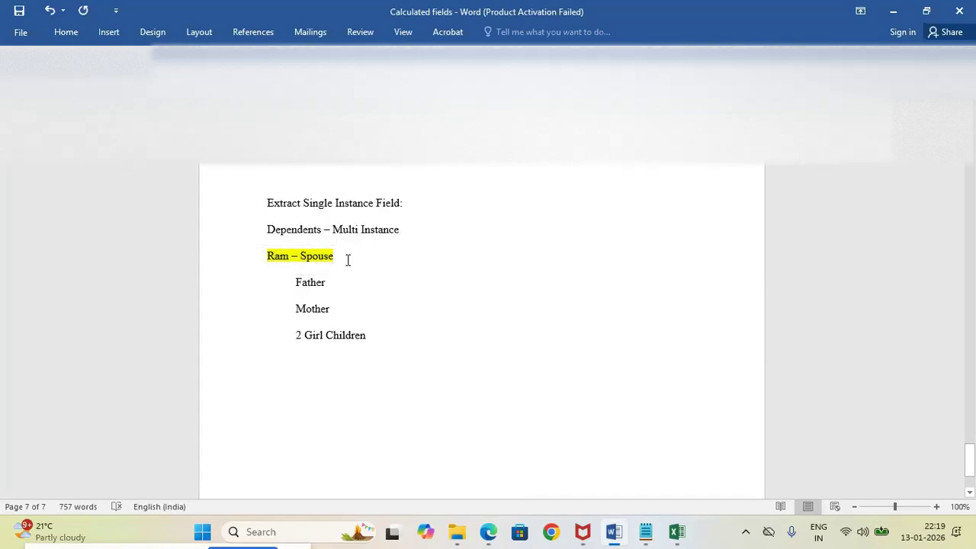
pyautogui.moveTo(346, 259); pyautogui.dragTo(260, 263)
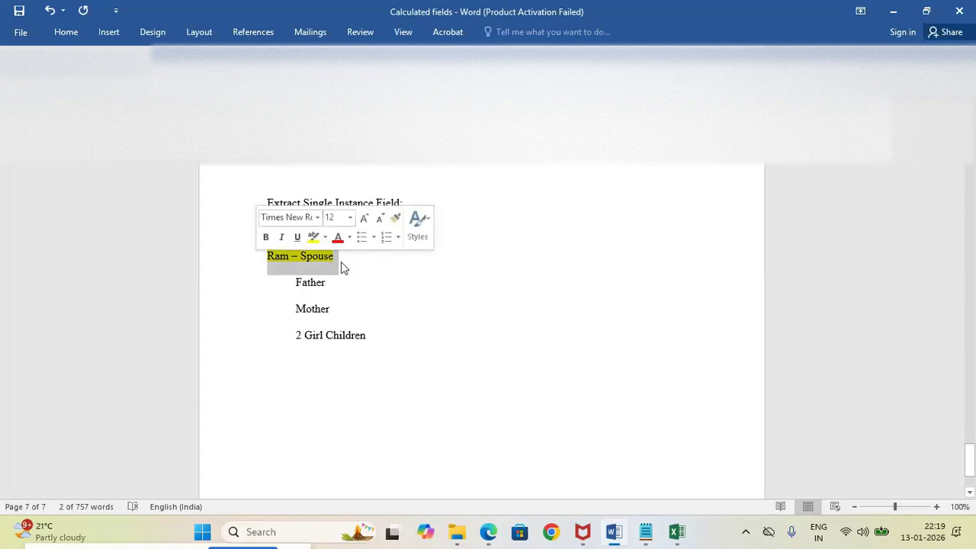
pyautogui.hotkey('alt', 'Tab')
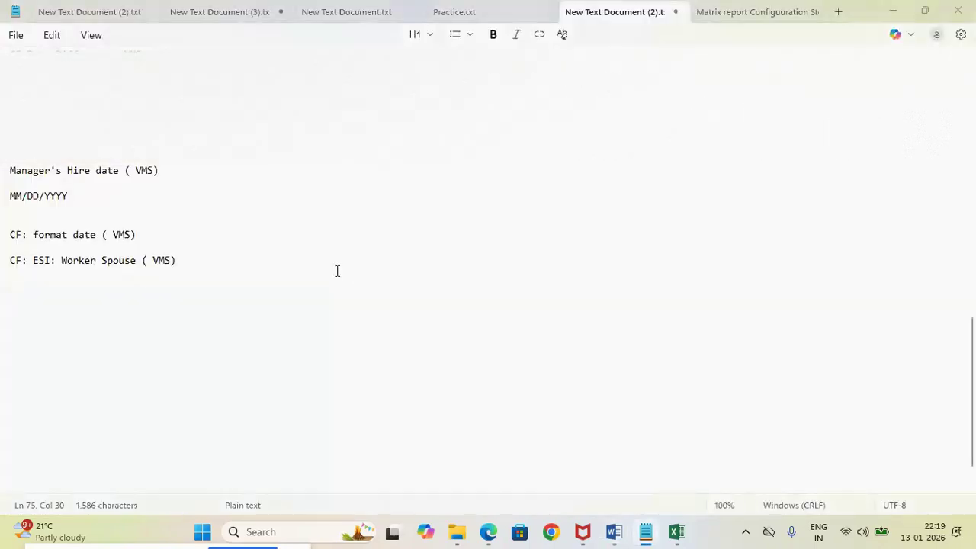
pyautogui.hotkey('alt', 'Tab')
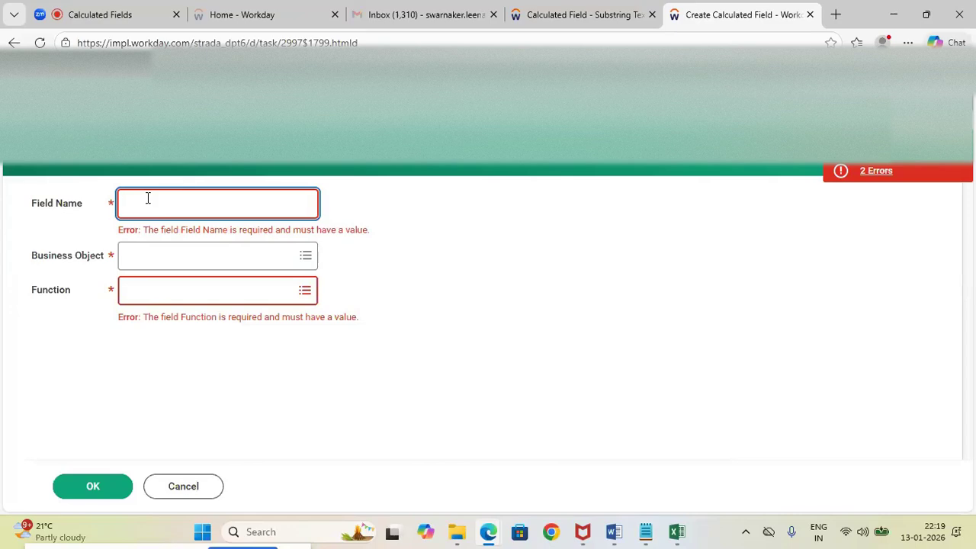
# Name the new calculated field "Worker - Spouse Relationship"
pyautogui.write('Spo')
pyautogui.press('BackSpace')
pyautogui.write('Worker - Spouse Relat')
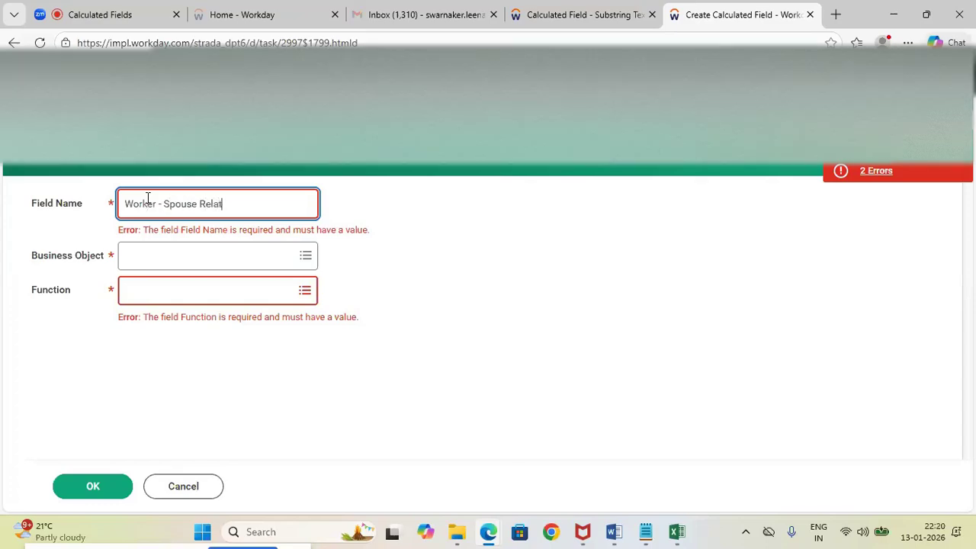
pyautogui.write('ionship')
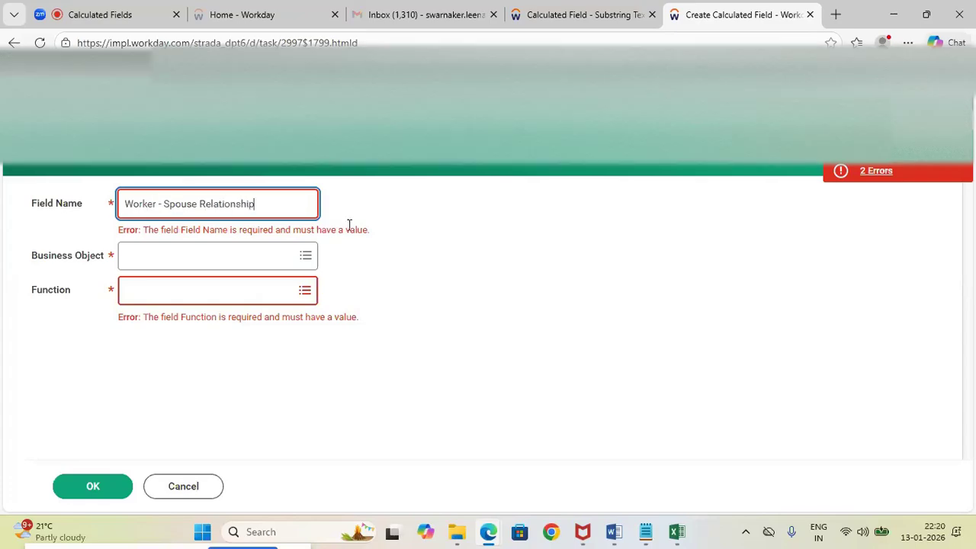
pyautogui.click(409, 231)
# Set the business object of the Worker - Spouse Relationship field to Dependent
pyautogui.click(183, 238)
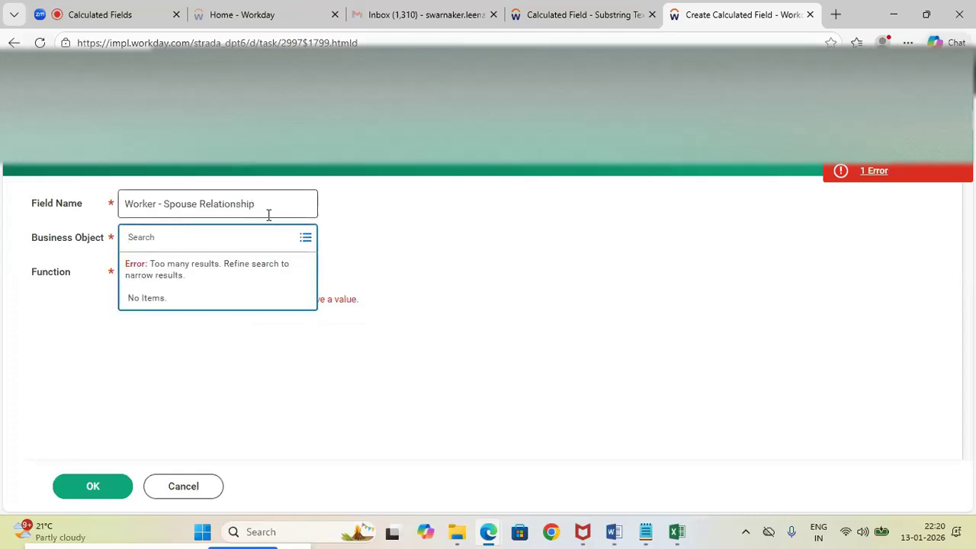
pyautogui.click(386, 207)
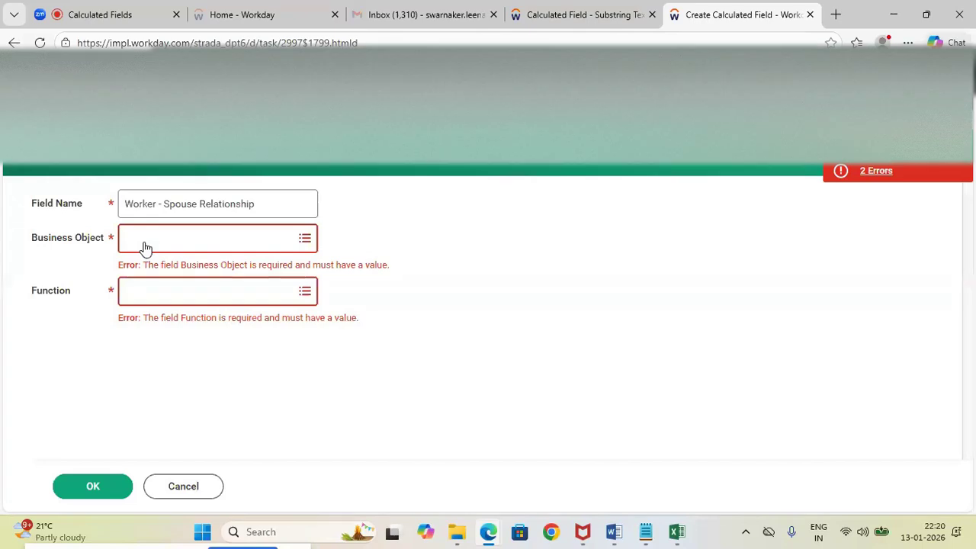
pyautogui.click(145, 245)
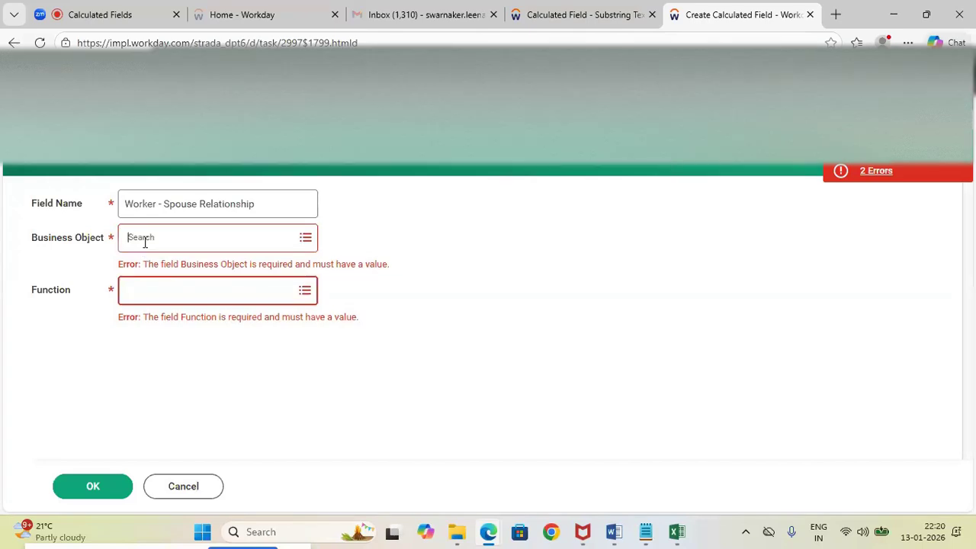
pyautogui.write('Dep')
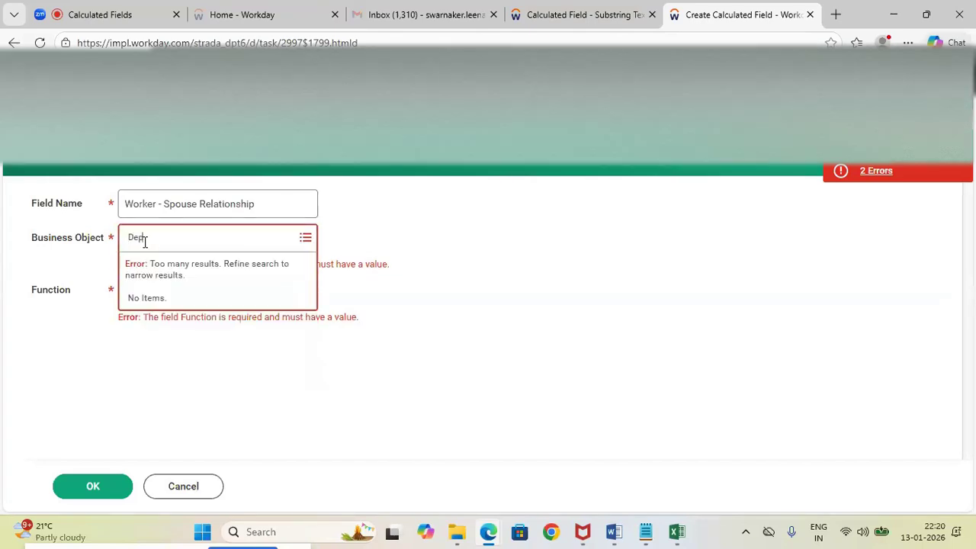
pyautogui.write('endents')
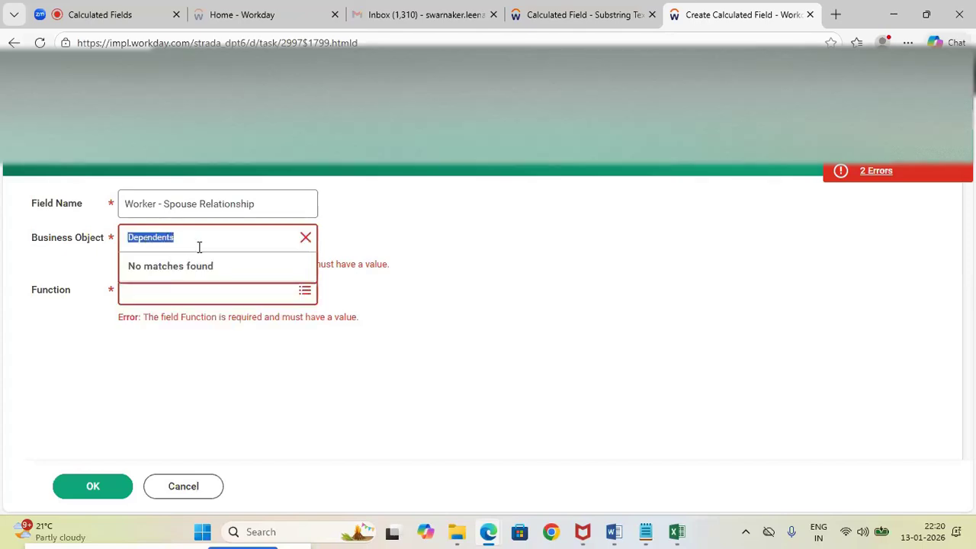
pyautogui.click(200, 246)
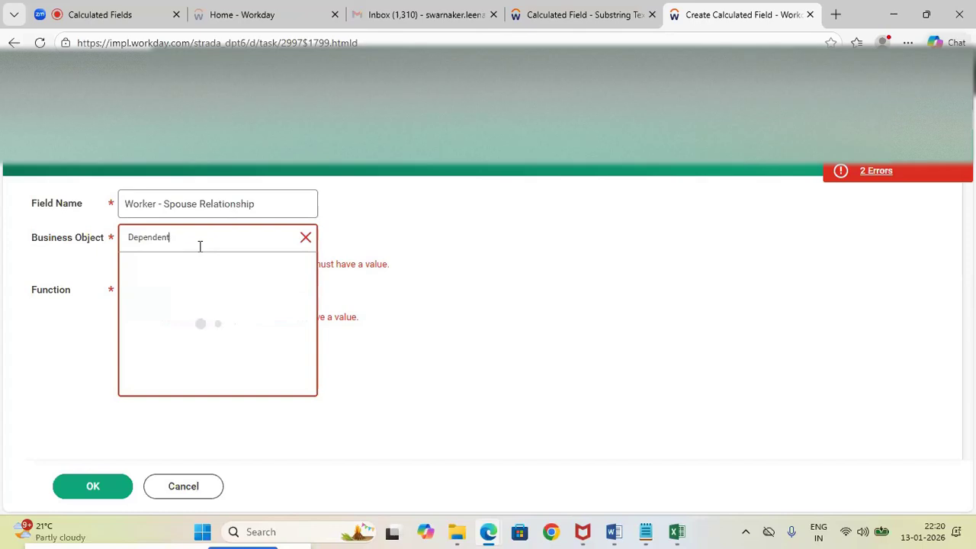
pyautogui.click(135, 294)
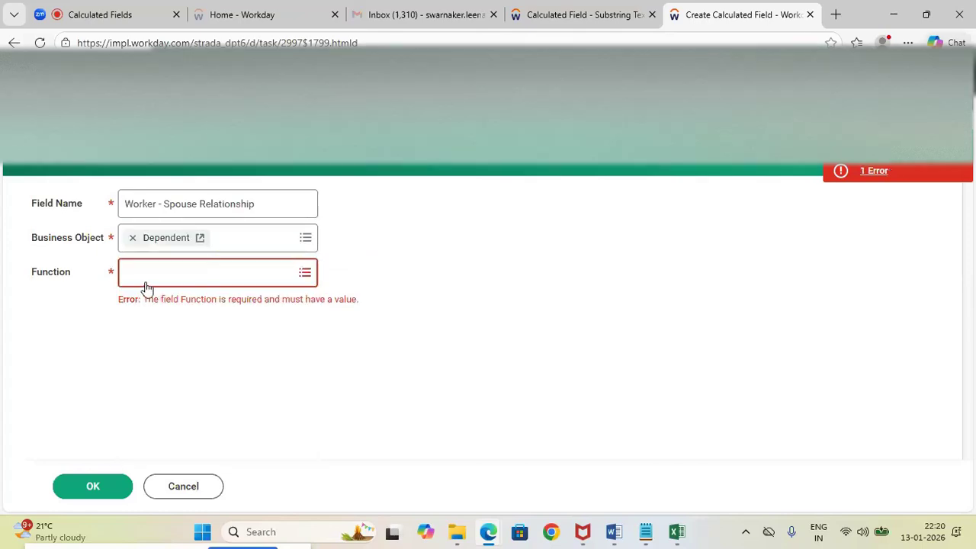
# Choose True/False Condition as the function and confirm the new field's basic settings
pyautogui.click(147, 282)
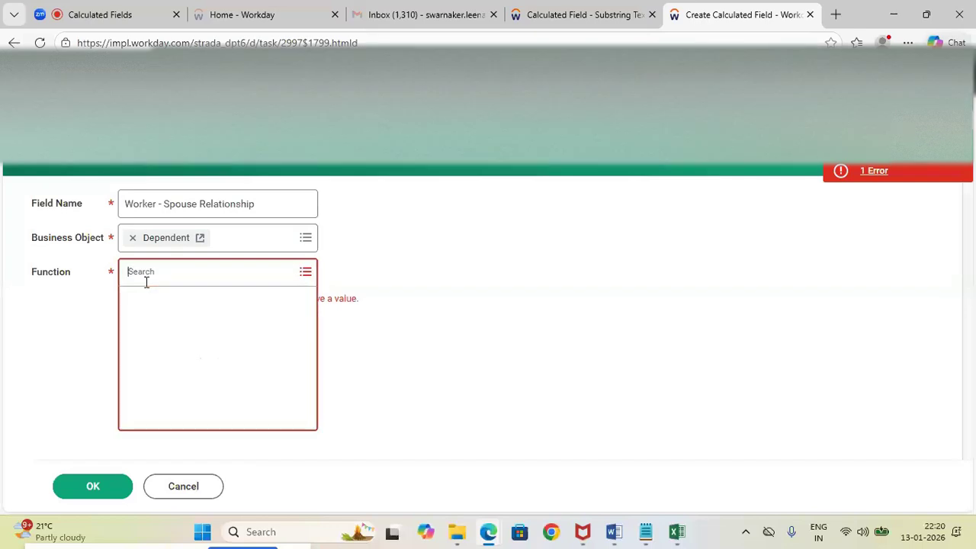
pyautogui.write('True')
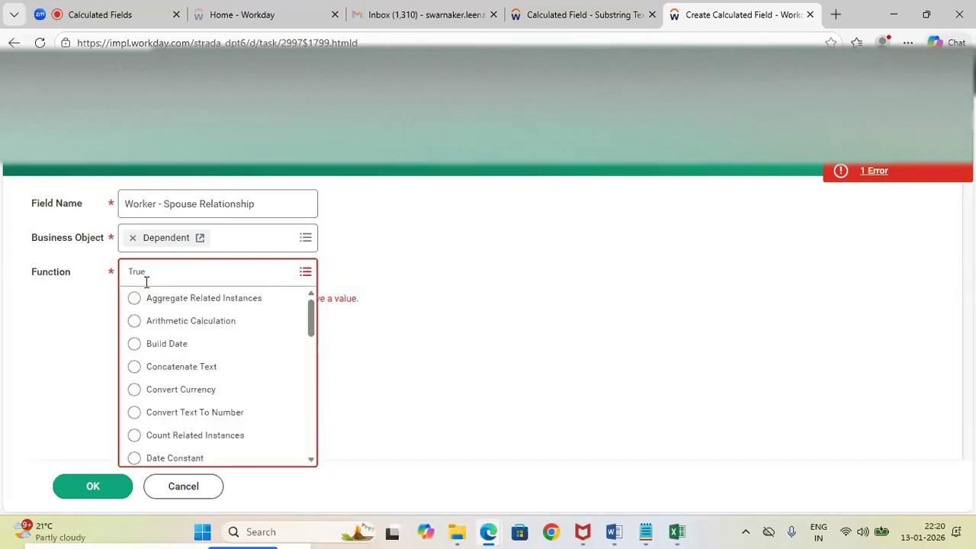
pyautogui.press('Return')
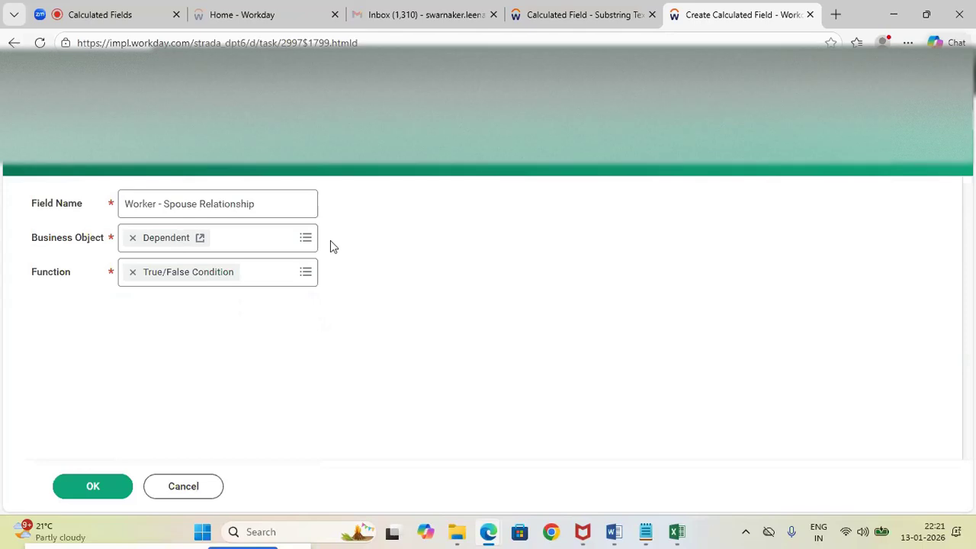
pyautogui.click(133, 275)
pyautogui.click(172, 278)
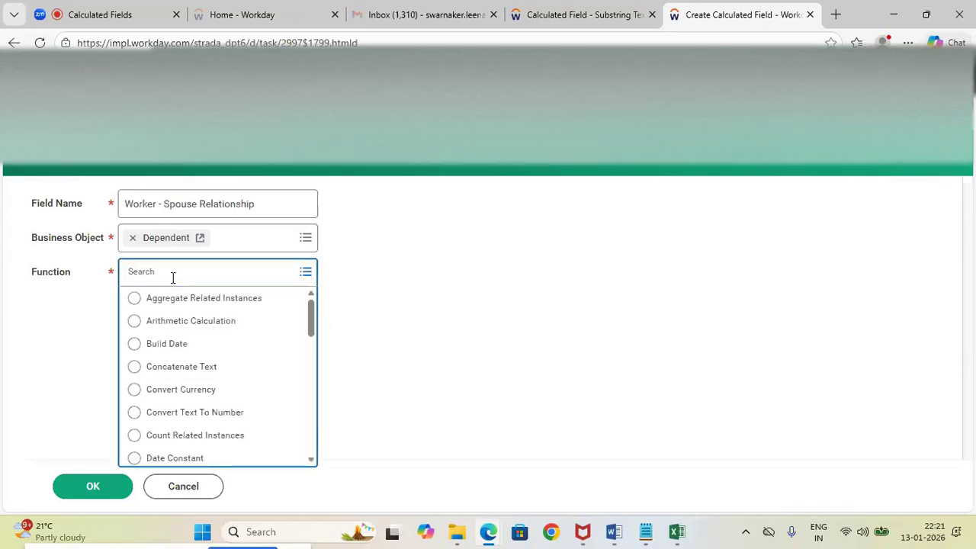
pyautogui.moveTo(311, 324); pyautogui.dragTo(311, 462)
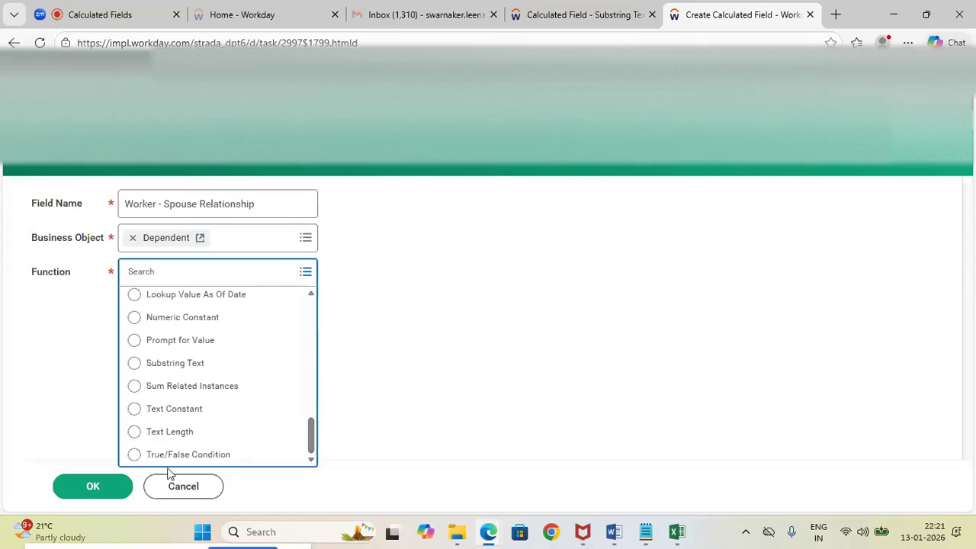
pyautogui.click(134, 455)
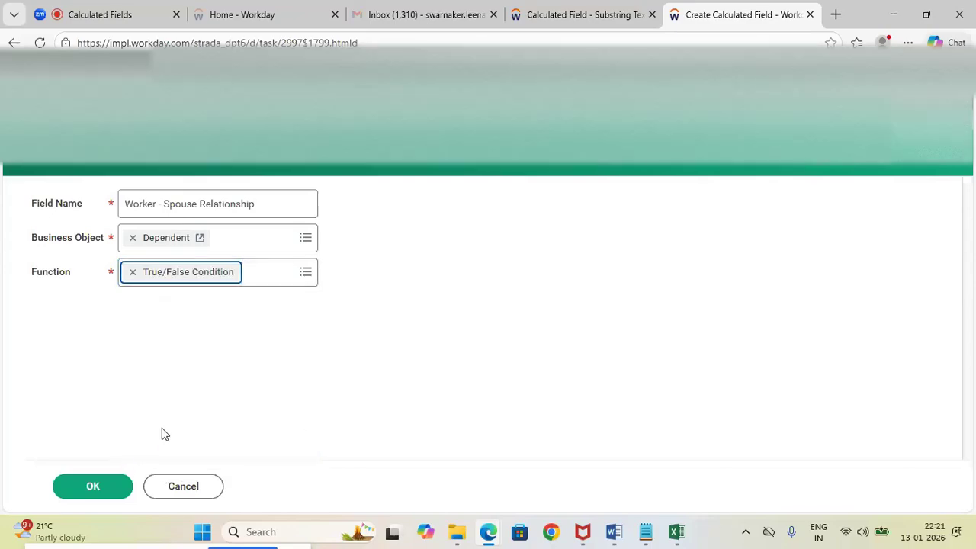
pyautogui.click(105, 485)
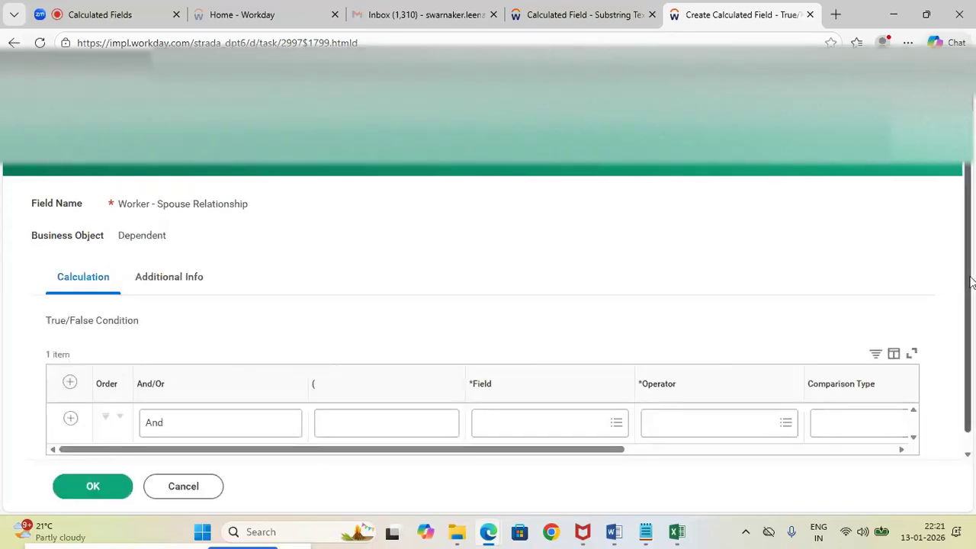
# Examine the True/False Condition row's columns and compare them with the dependents example in the Word notes, ending back in Workday
pyautogui.scroll(-1, 970, 294)
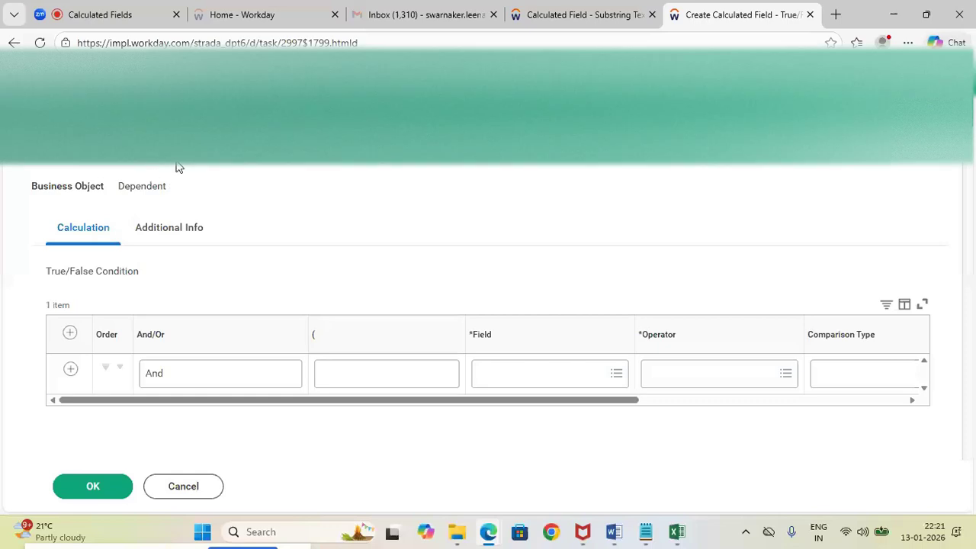
pyautogui.moveTo(480, 400); pyautogui.dragTo(544, 412)
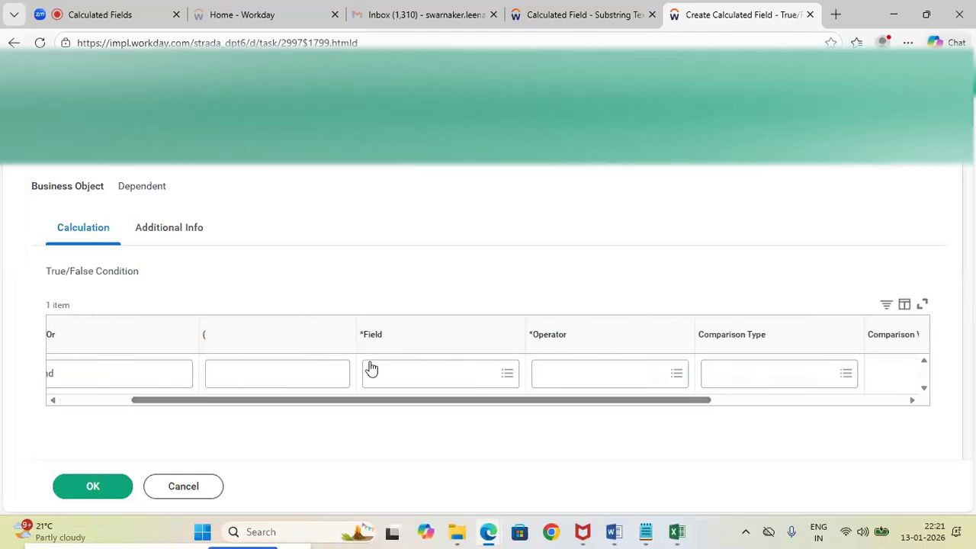
pyautogui.moveTo(644, 538)
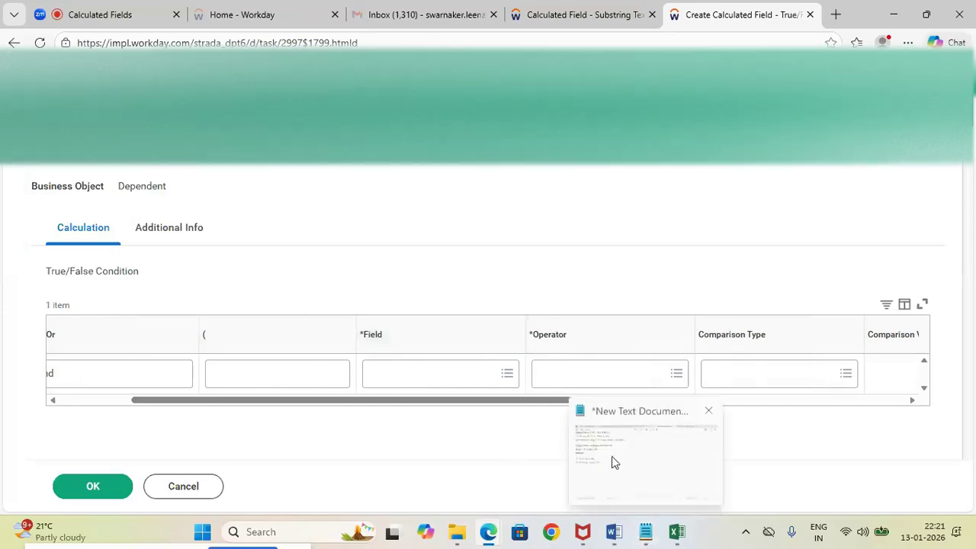
pyautogui.click(612, 456)
pyautogui.moveTo(610, 530)
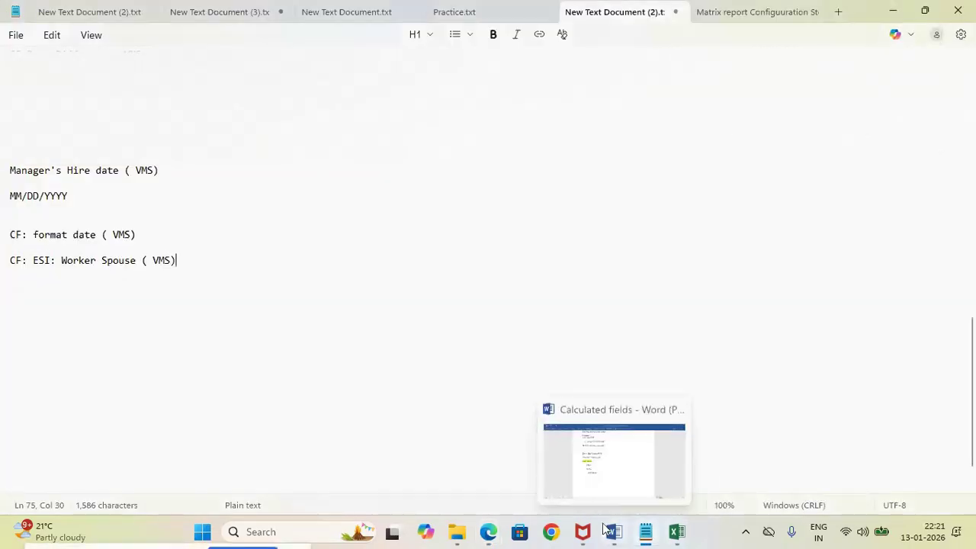
pyautogui.click(591, 459)
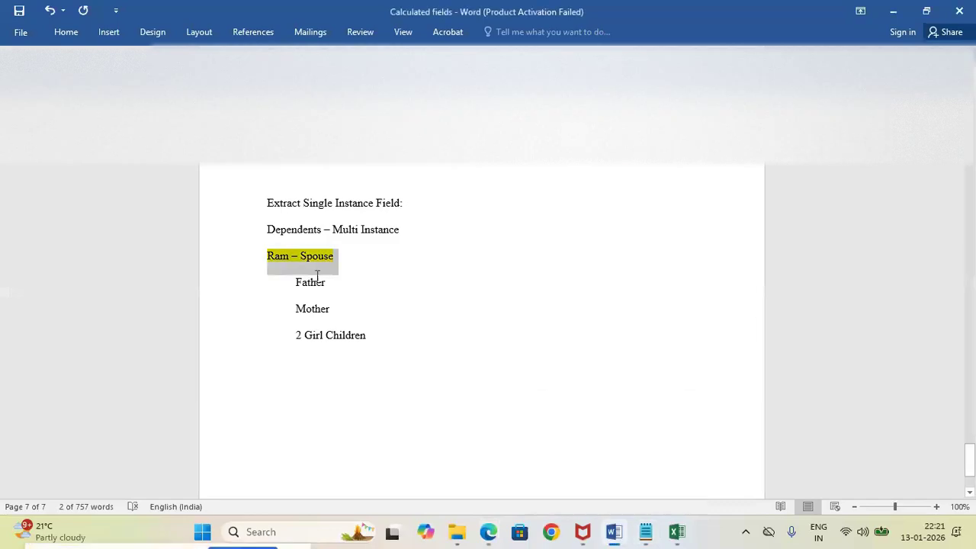
pyautogui.hotkey('alt', 'Tab')
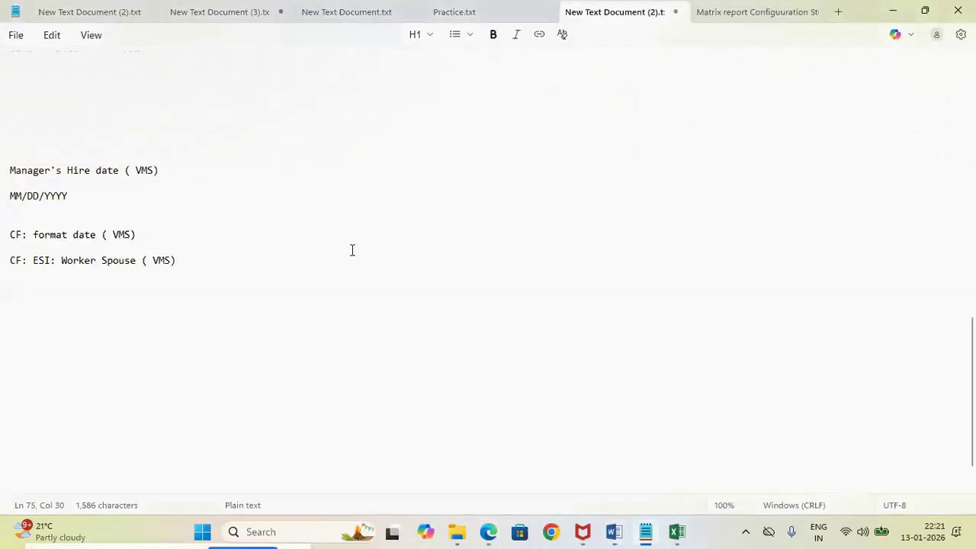
pyautogui.hotkey('alt', 'Tab')
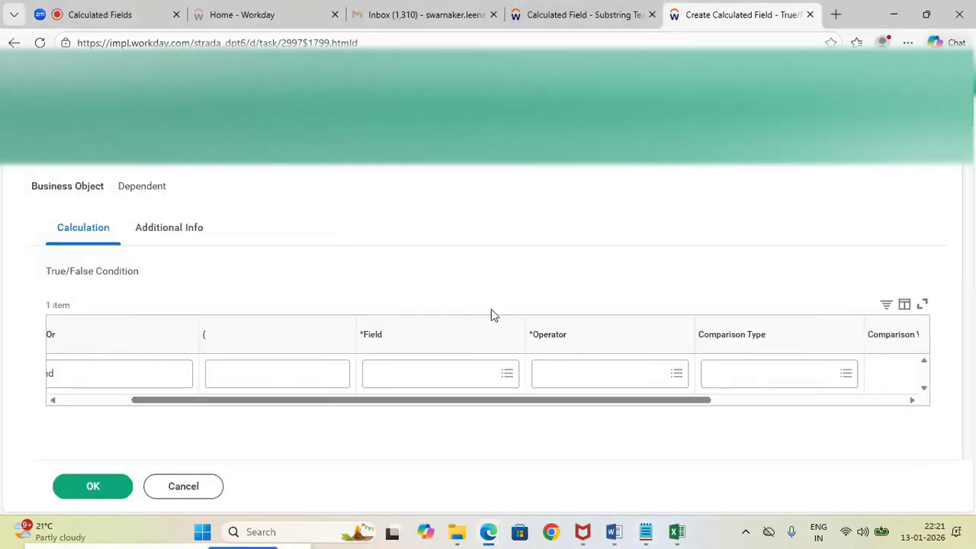
# Search for "relationship" and set the True/False Condition row's field to Relationship
pyautogui.click(388, 374)
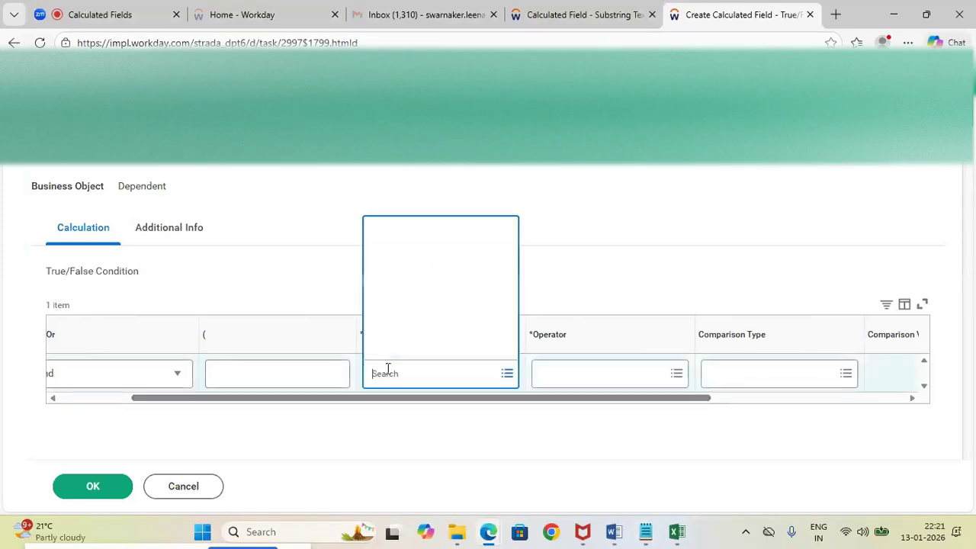
pyautogui.write('relationship')
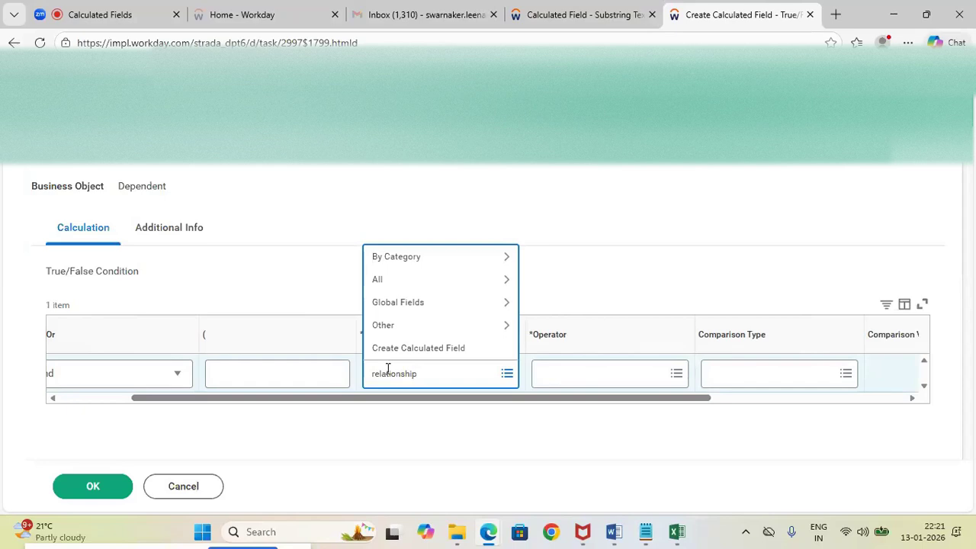
pyautogui.press('Return')
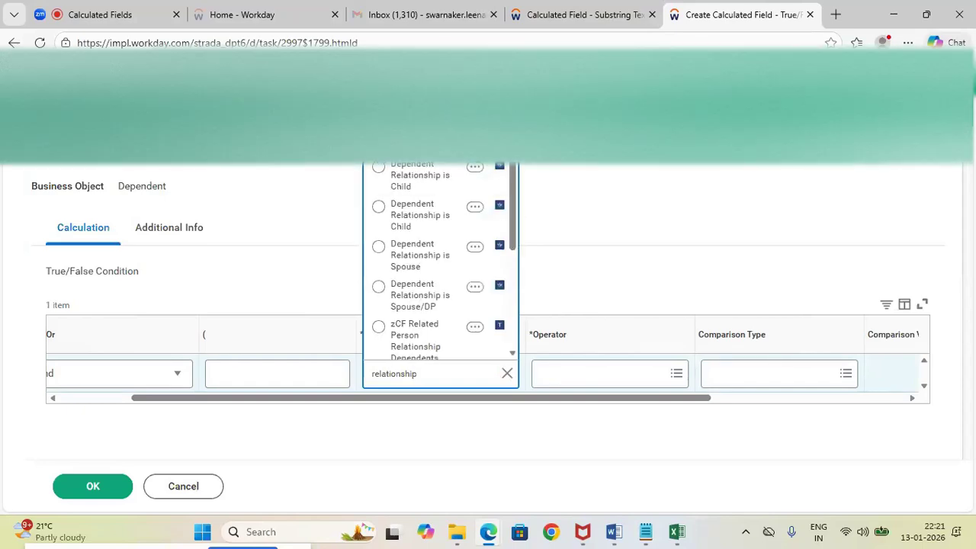
pyautogui.click(475, 143)
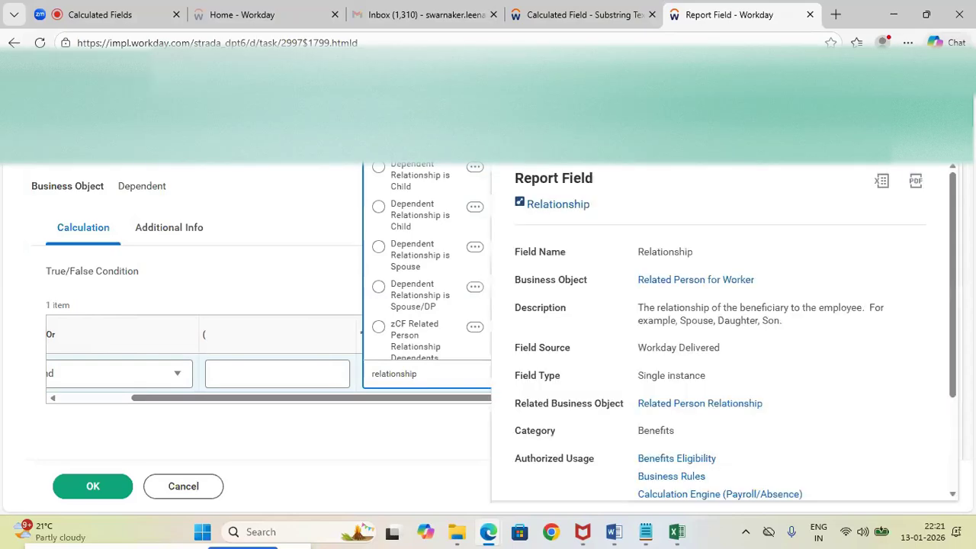
pyautogui.click(404, 145)
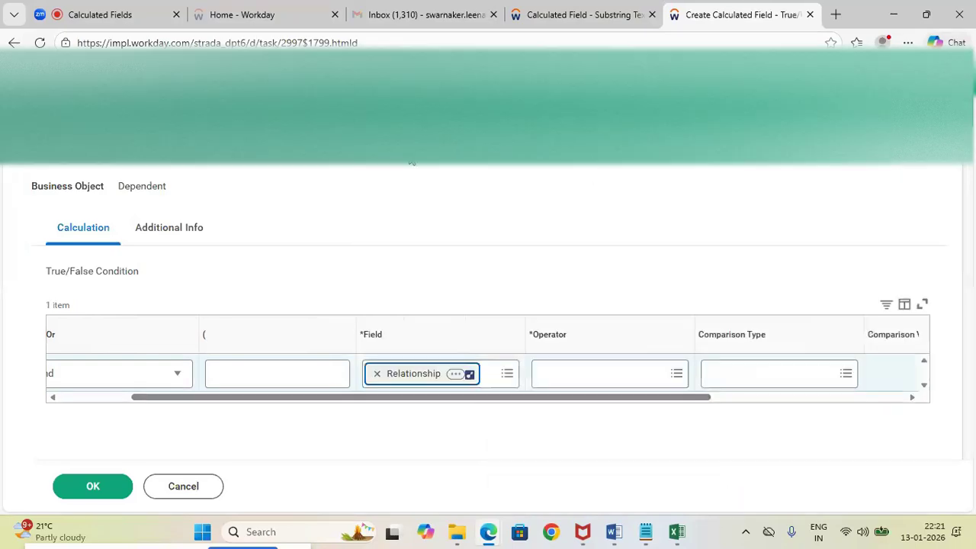
pyautogui.click(515, 289)
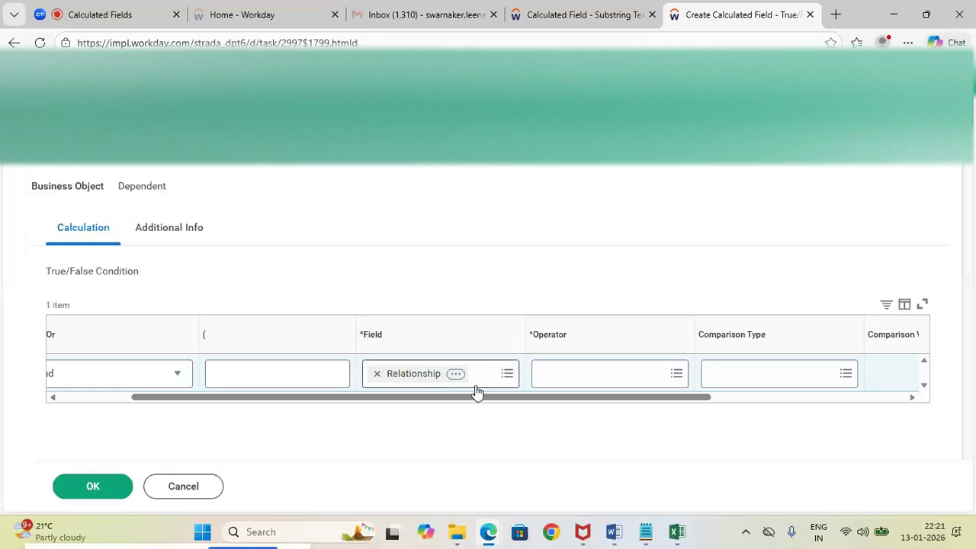
# Set the operator of the Relationship condition to "in the selection list"
pyautogui.moveTo(471, 398); pyautogui.dragTo(514, 400)
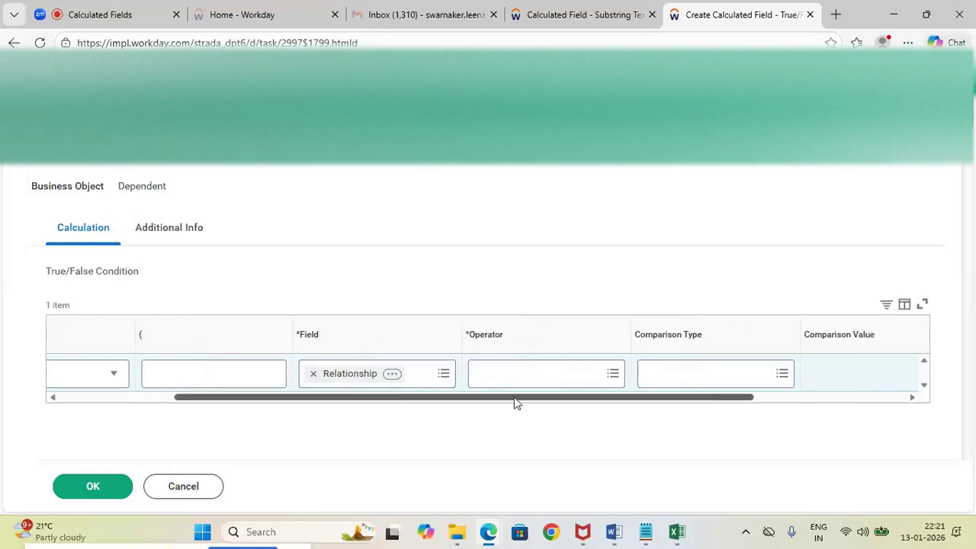
pyautogui.click(503, 377)
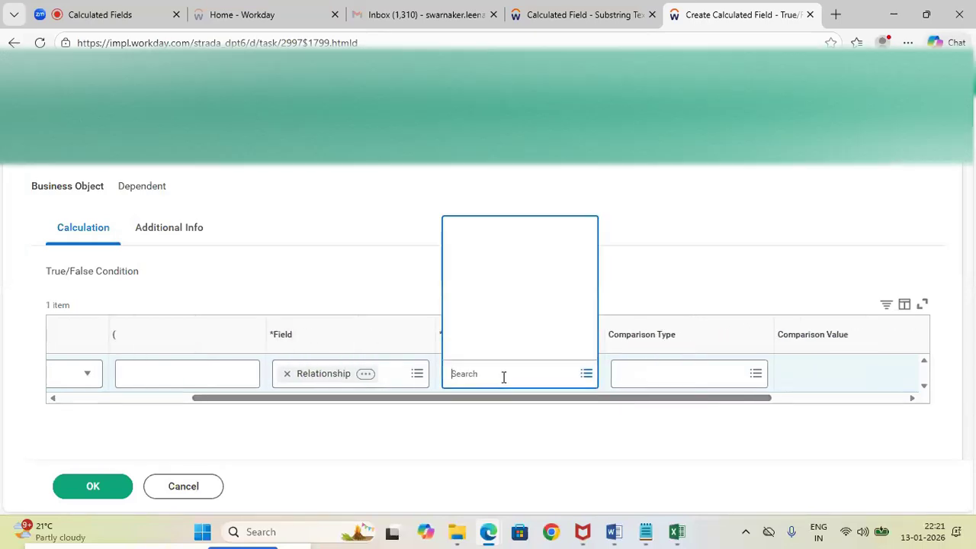
pyautogui.click(503, 333)
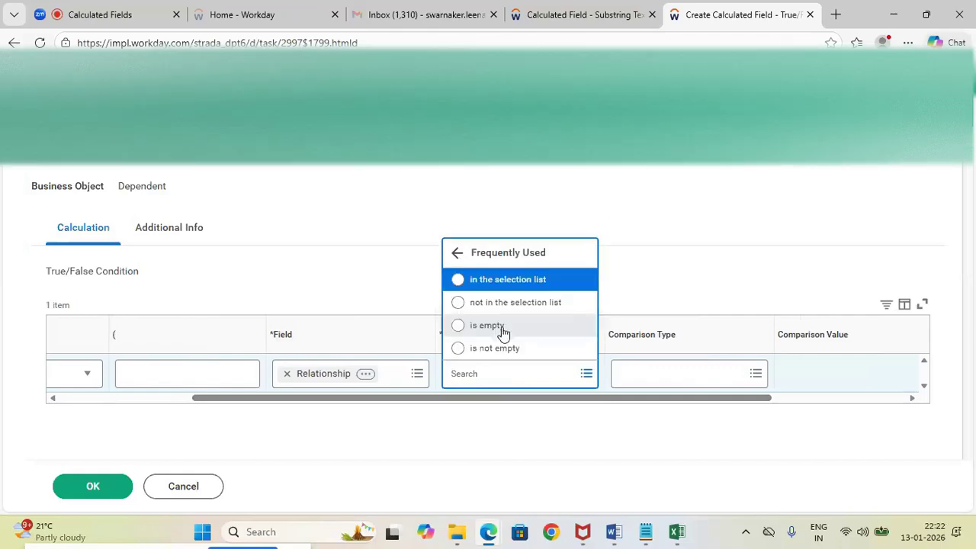
pyautogui.click(458, 281)
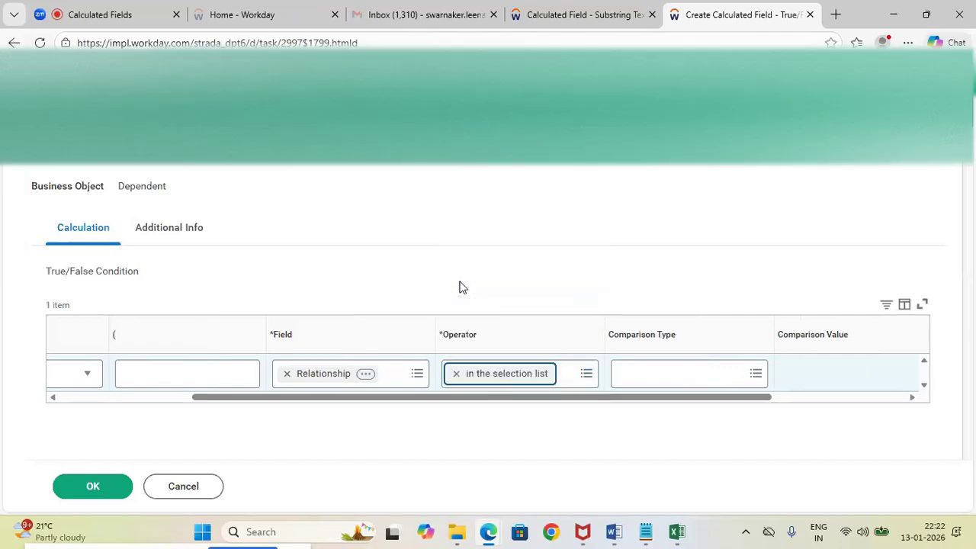
# Set the comparison value of the Relationship condition to Spouse
pyautogui.moveTo(648, 405); pyautogui.dragTo(776, 426)
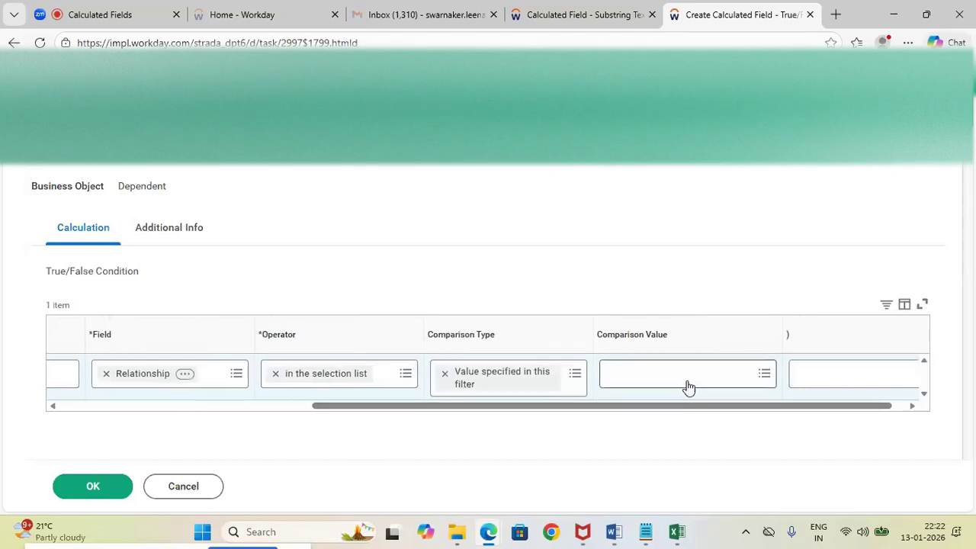
pyautogui.click(687, 380)
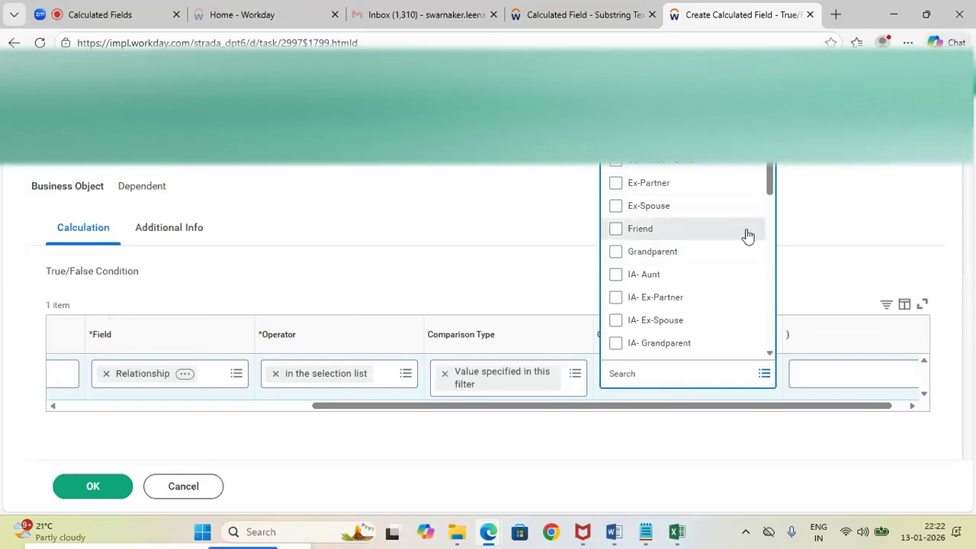
pyautogui.scroll(-1, 775, 202)
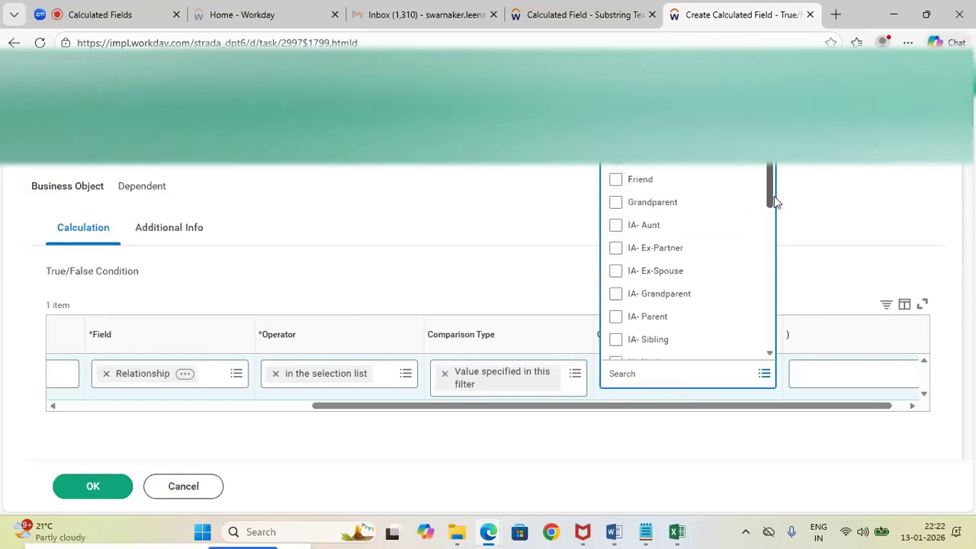
pyautogui.scroll(1, 770, 202)
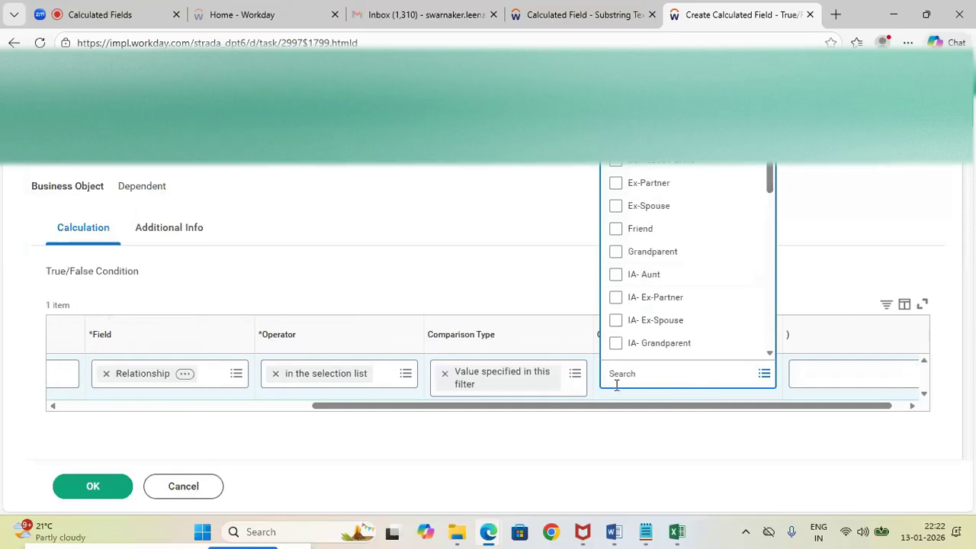
pyautogui.write('pouse')
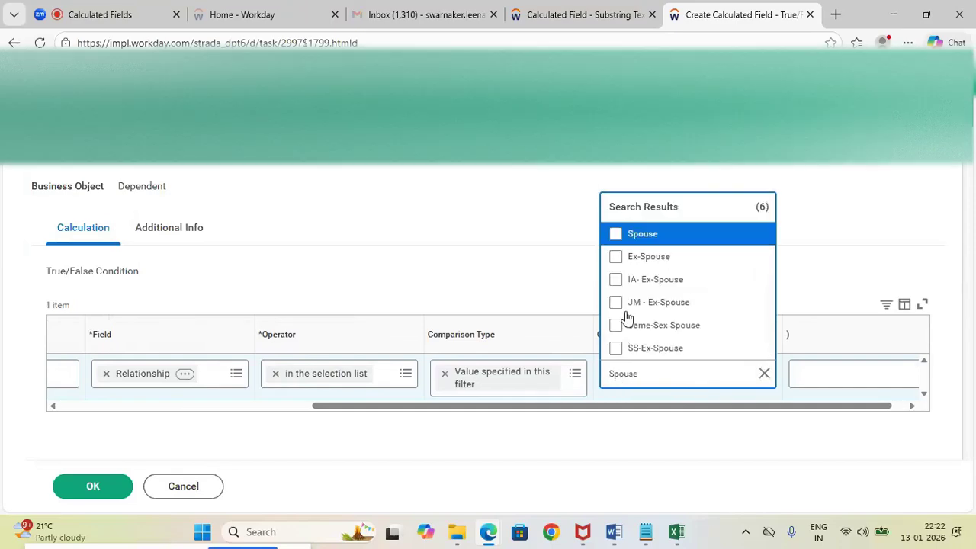
pyautogui.click(615, 234)
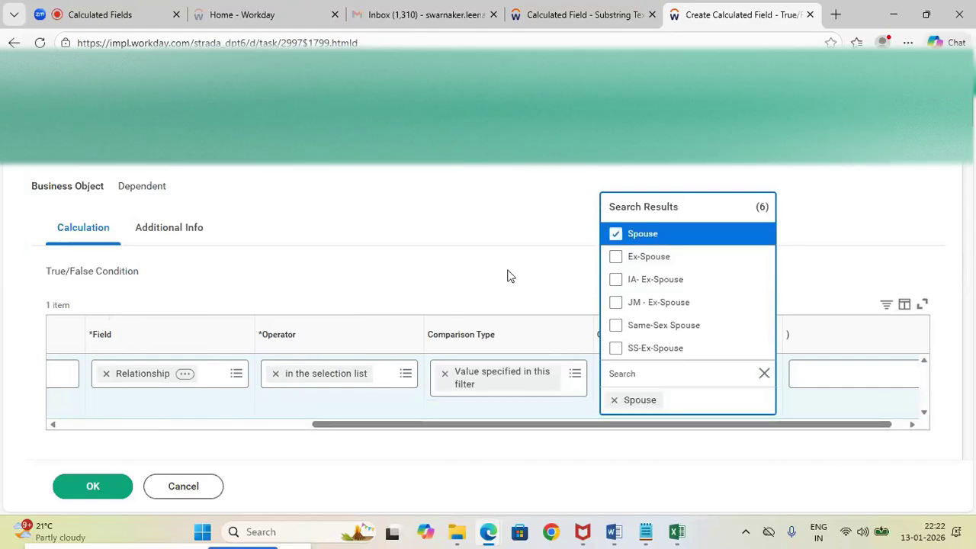
pyautogui.click(507, 276)
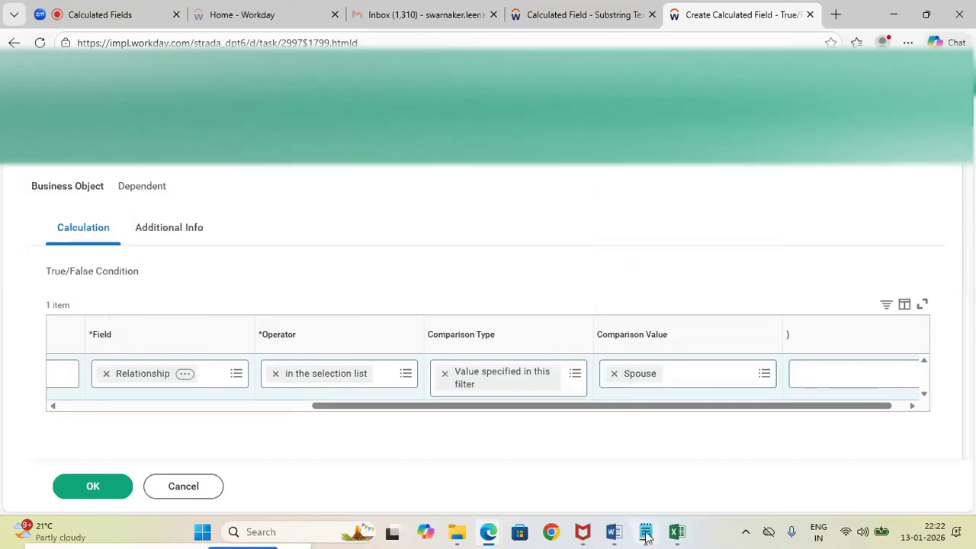
# Compare the condition with the Notepad notes and the highlighted spouse line in the Word notes, ending back in Workday
pyautogui.moveTo(650, 531)
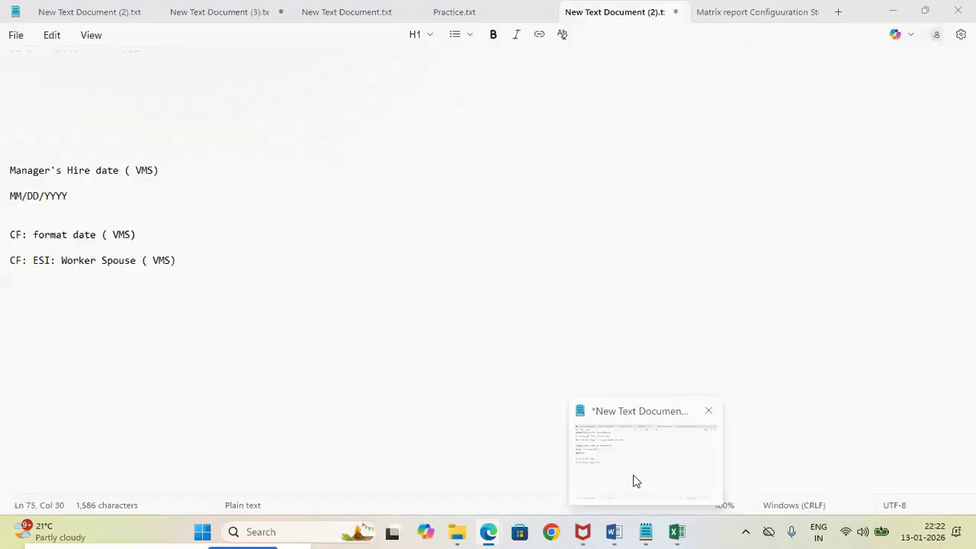
pyautogui.click(633, 477)
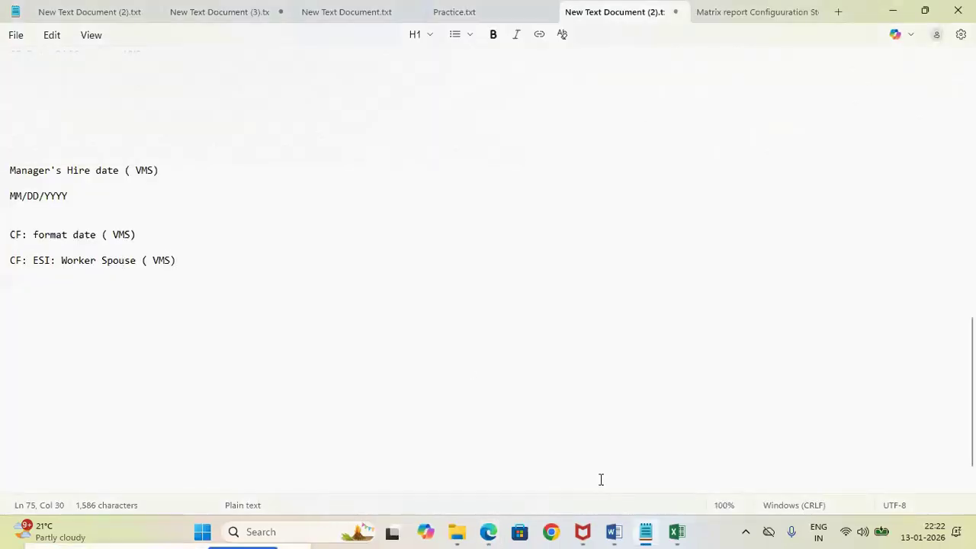
pyautogui.click(577, 465)
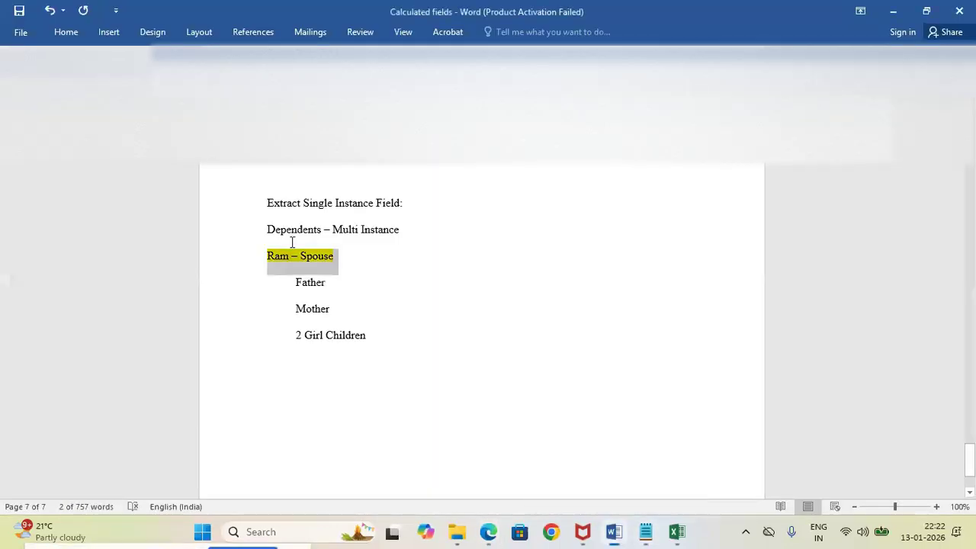
pyautogui.click(336, 258)
pyautogui.click(254, 256)
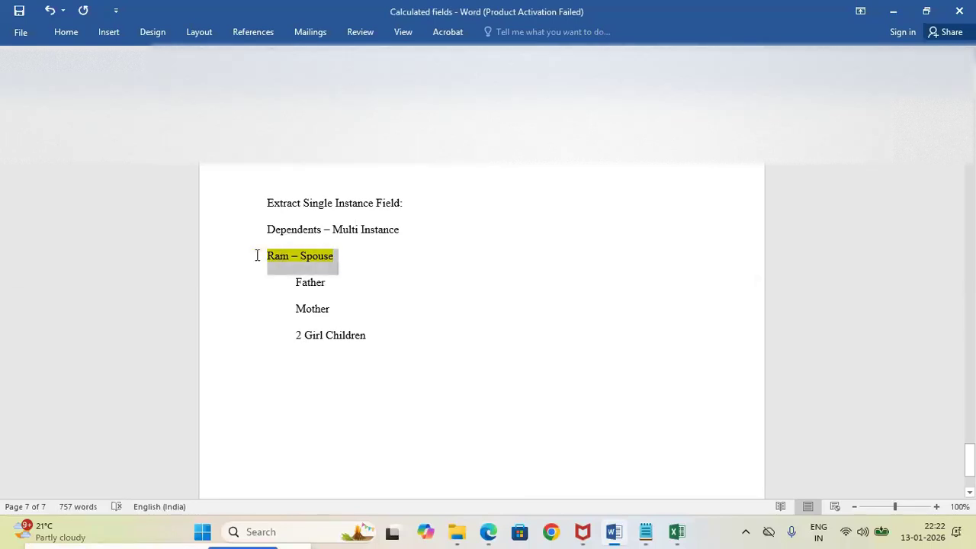
pyautogui.hotkey('alt', 'Tab')
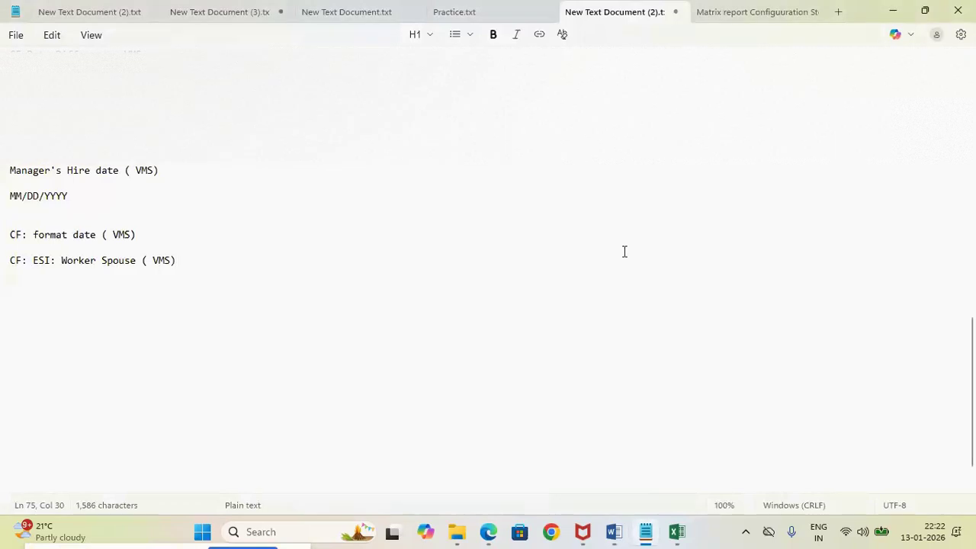
pyautogui.hotkey('alt', 'Tab')
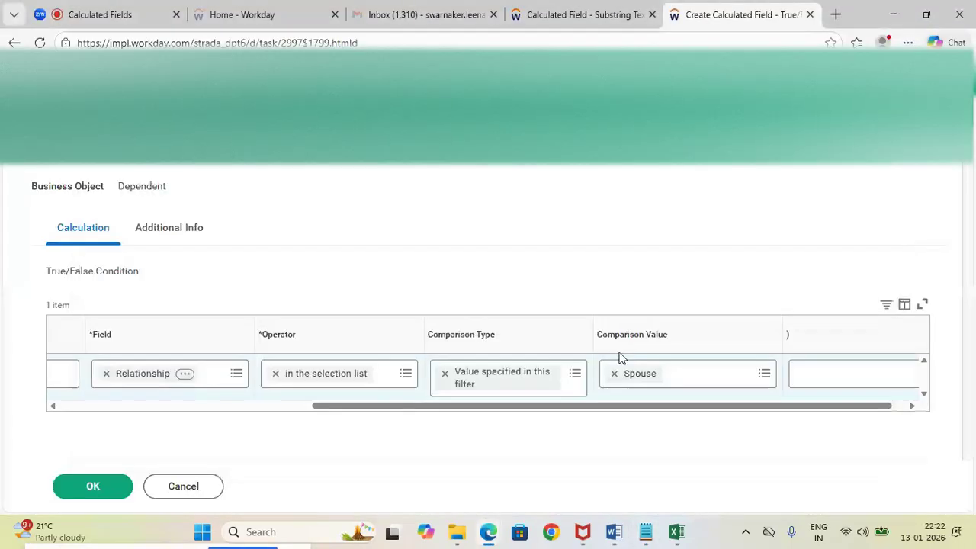
# Save the Worker - Spouse Relationship field and accept it as the Condition of the Extract Single Instance field
pyautogui.moveTo(562, 412); pyautogui.dragTo(273, 418)
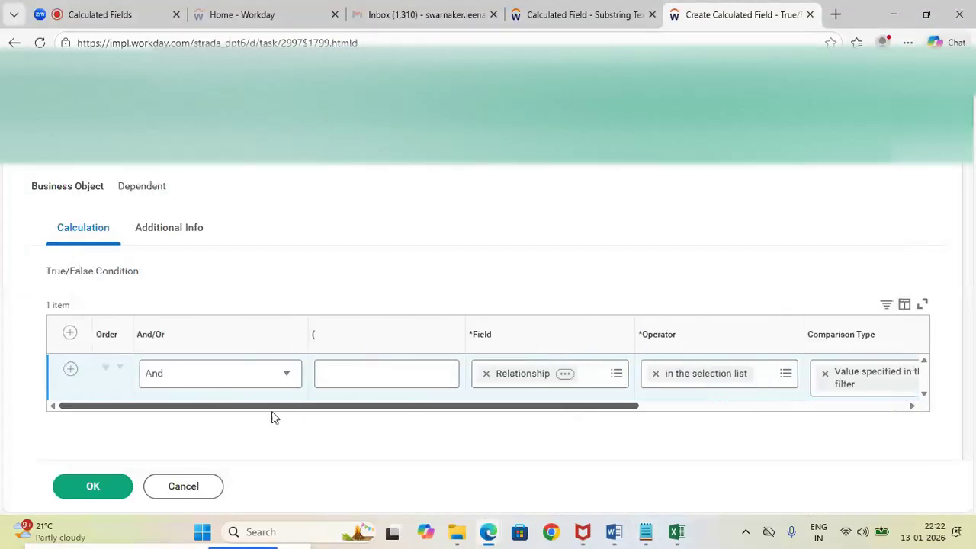
pyautogui.click(111, 494)
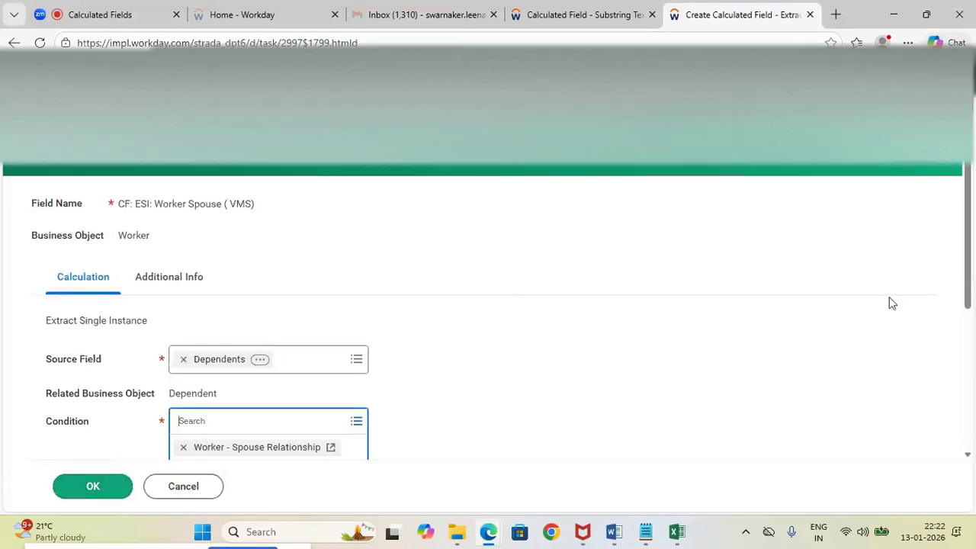
pyautogui.scroll(-3, 967, 279)
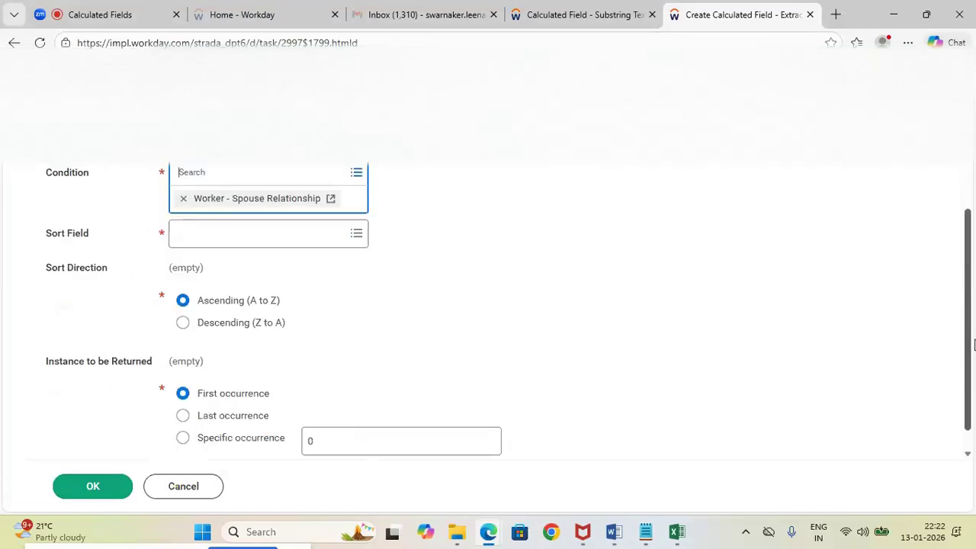
pyautogui.click(524, 259)
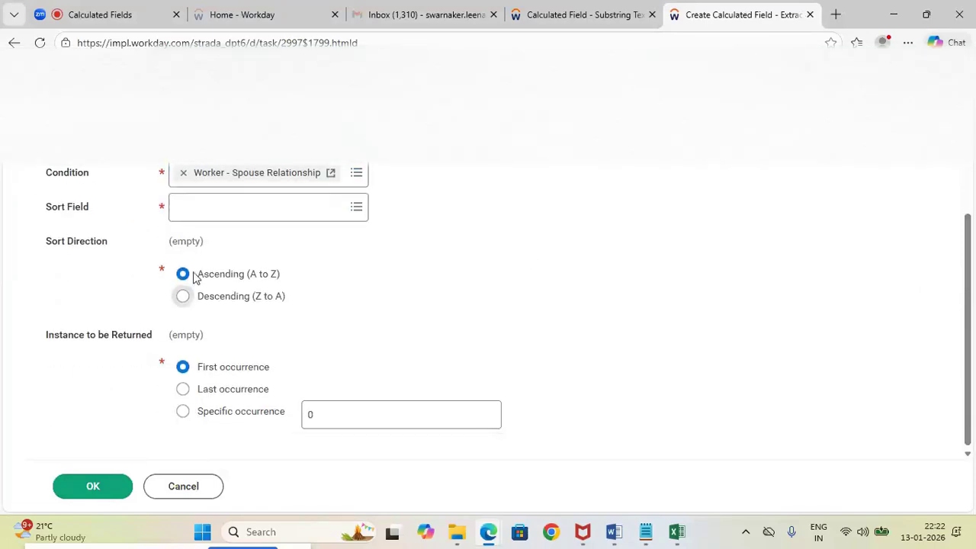
# Set the Sort Field to Is True and the Sort Direction to Descending (Z to A)
pyautogui.click(221, 211)
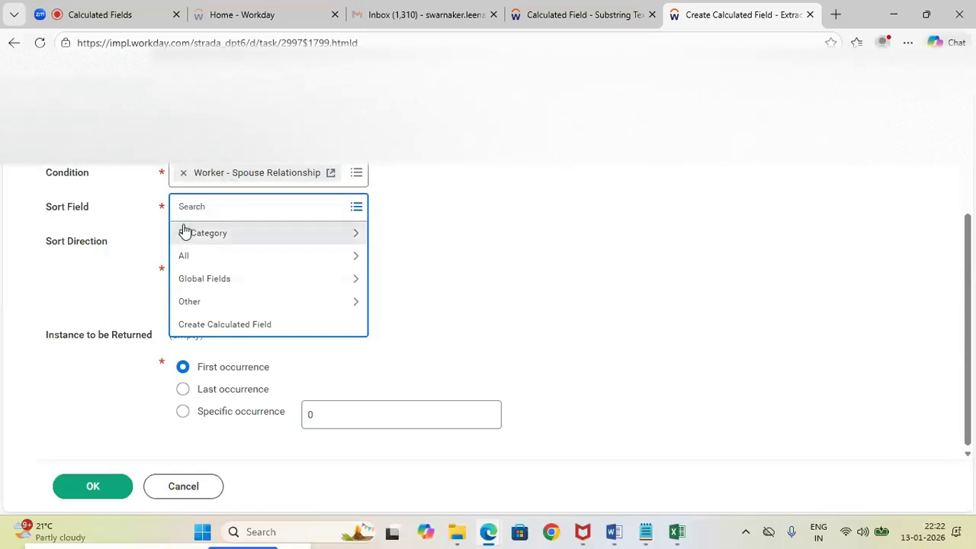
pyautogui.write('is tr')
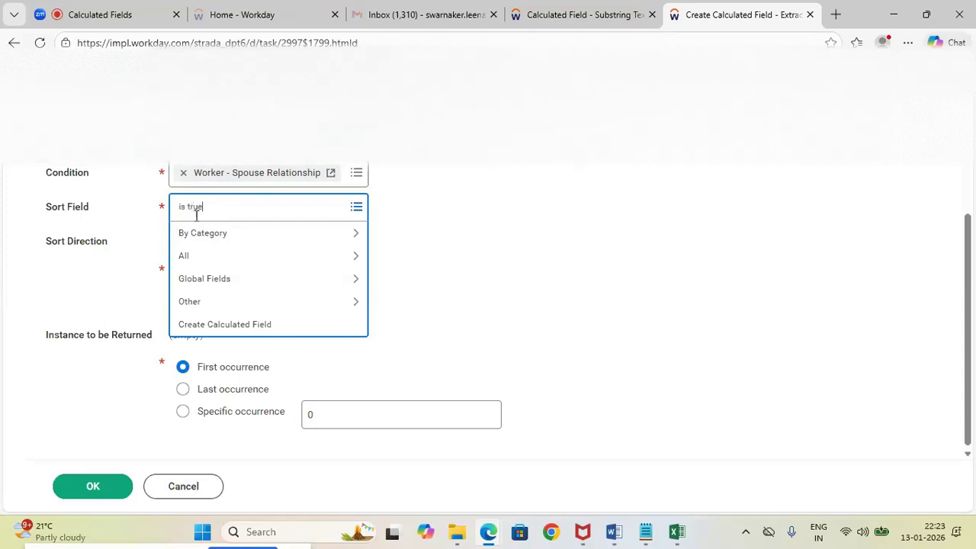
pyautogui.write('ue')
pyautogui.press('Return')
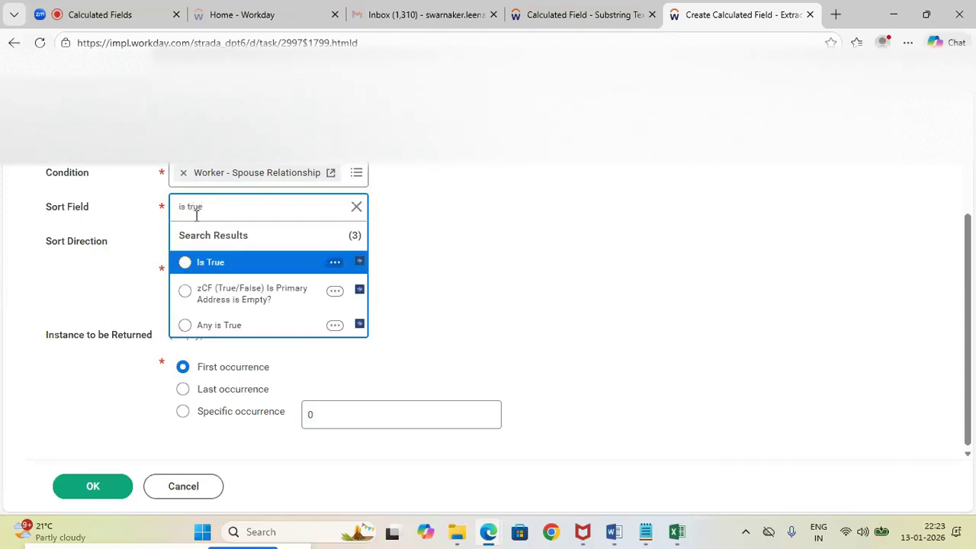
pyautogui.click(185, 262)
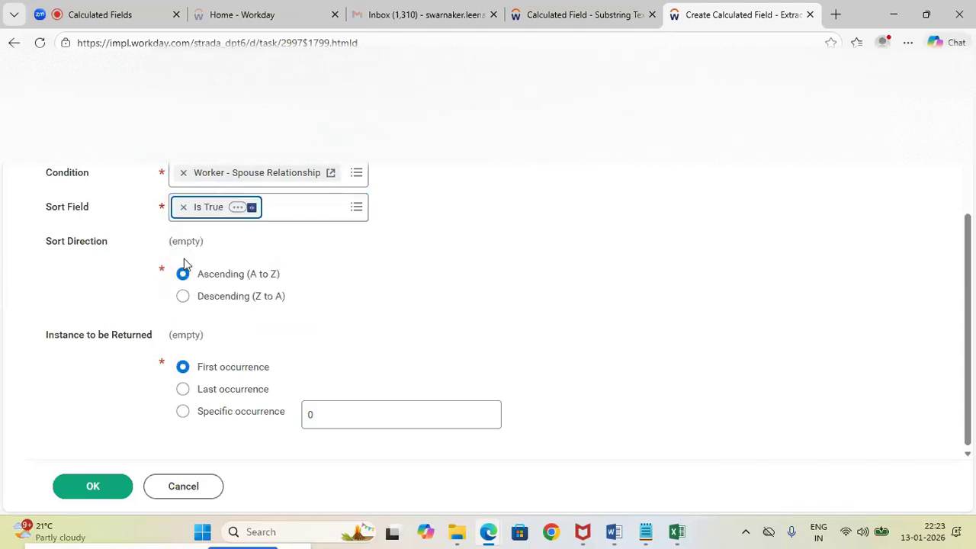
pyautogui.click(455, 249)
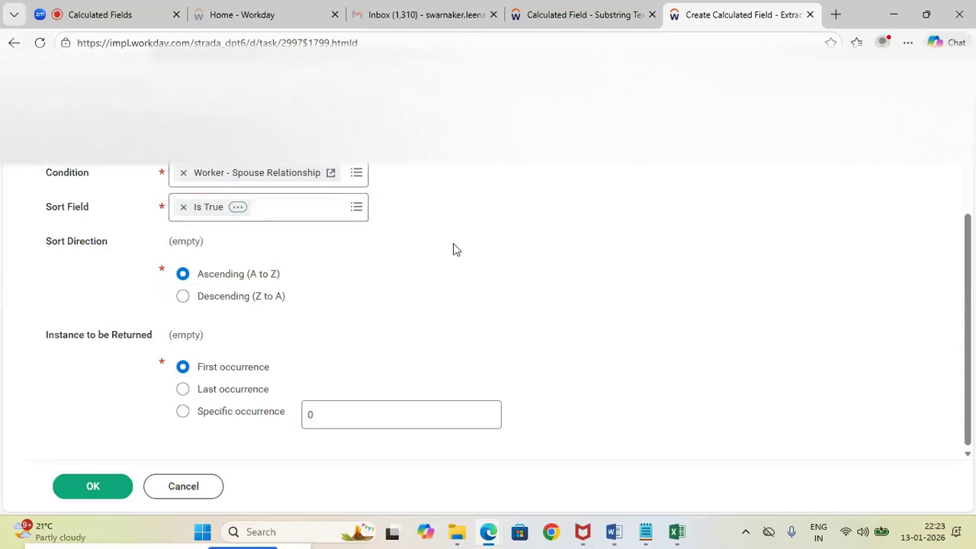
pyautogui.click(184, 299)
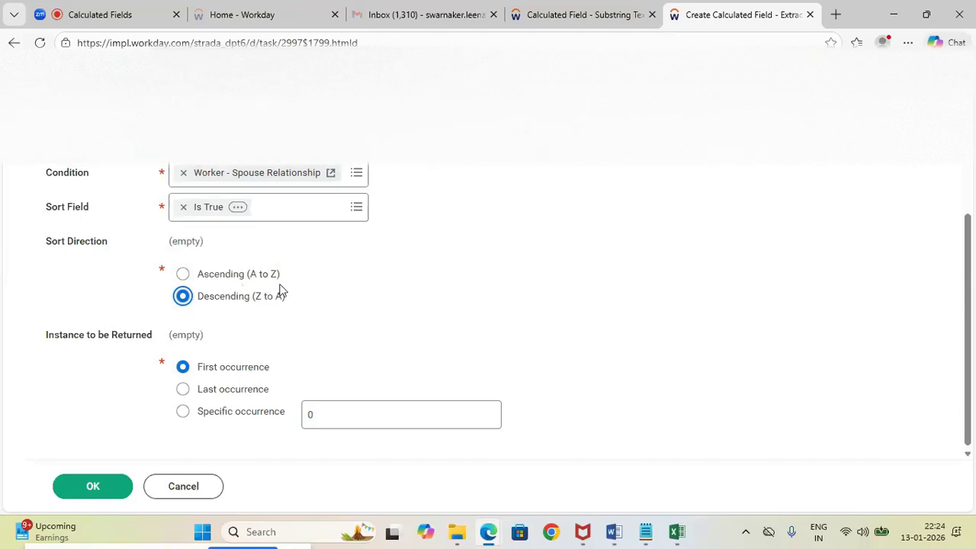
# Check the highlighted spouse line in the Word notes on the Extract Single Instance field and return to Workday
pyautogui.moveTo(614, 532)
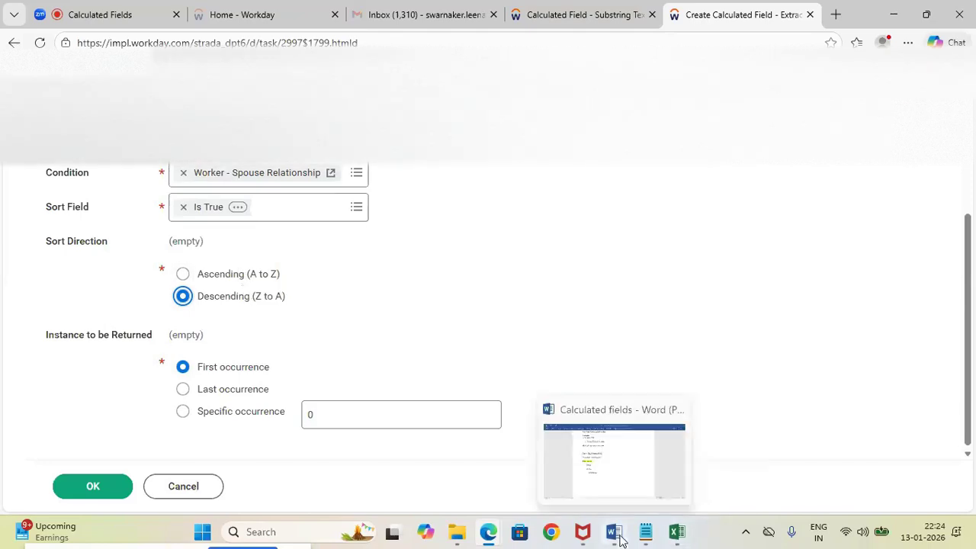
pyautogui.click(603, 484)
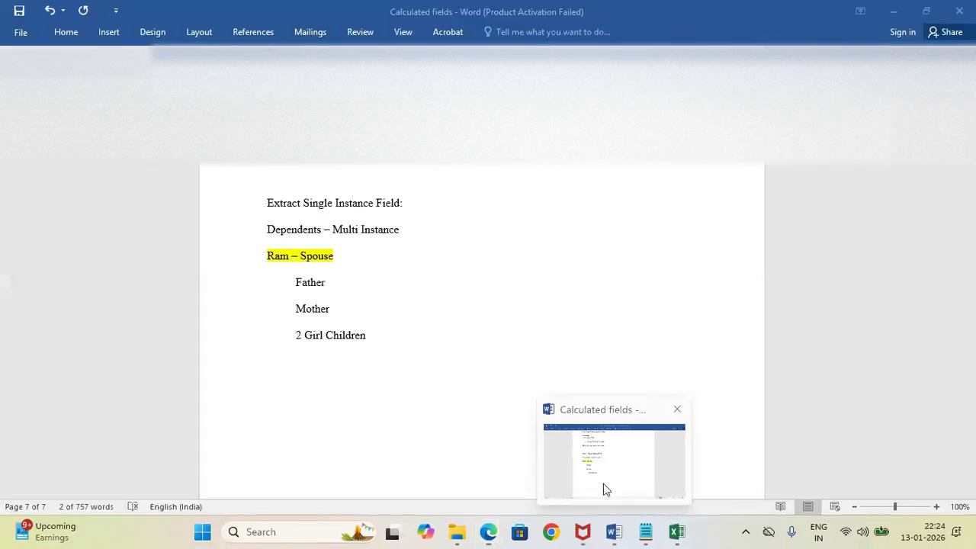
pyautogui.click(891, 9)
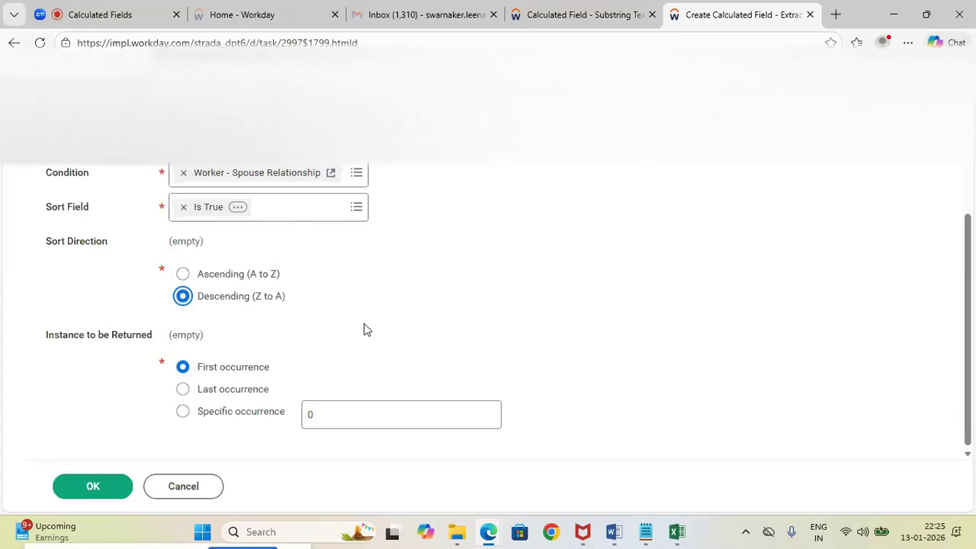
# Keep the Sort Direction at Descending (Z to A), save the Extract Single Instance field and close its summary
pyautogui.click(183, 274)
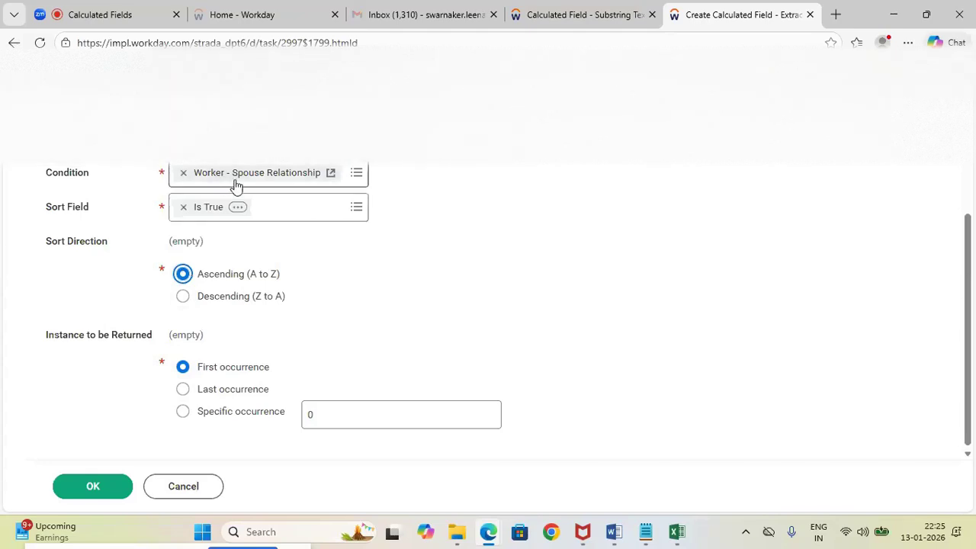
pyautogui.click(183, 297)
pyautogui.click(92, 488)
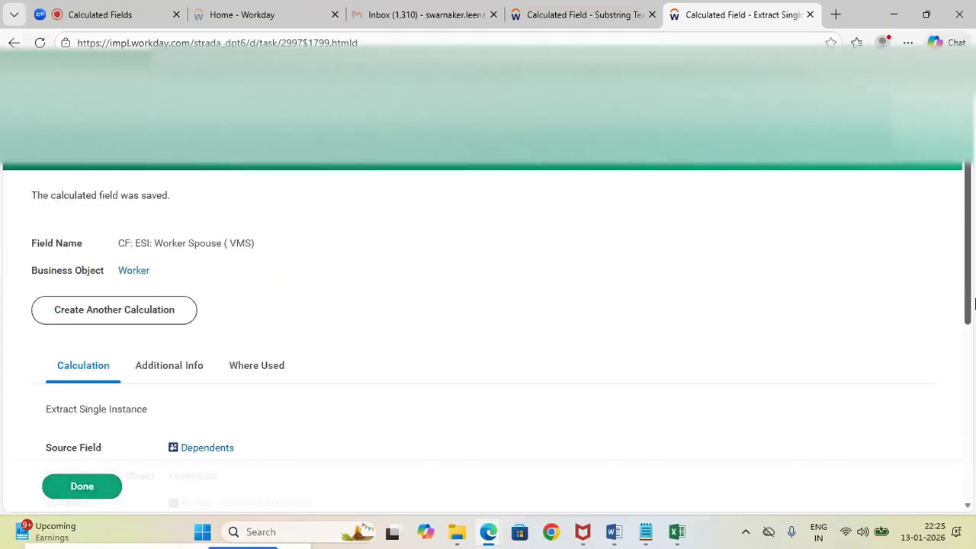
pyautogui.scroll(-4, 969, 294)
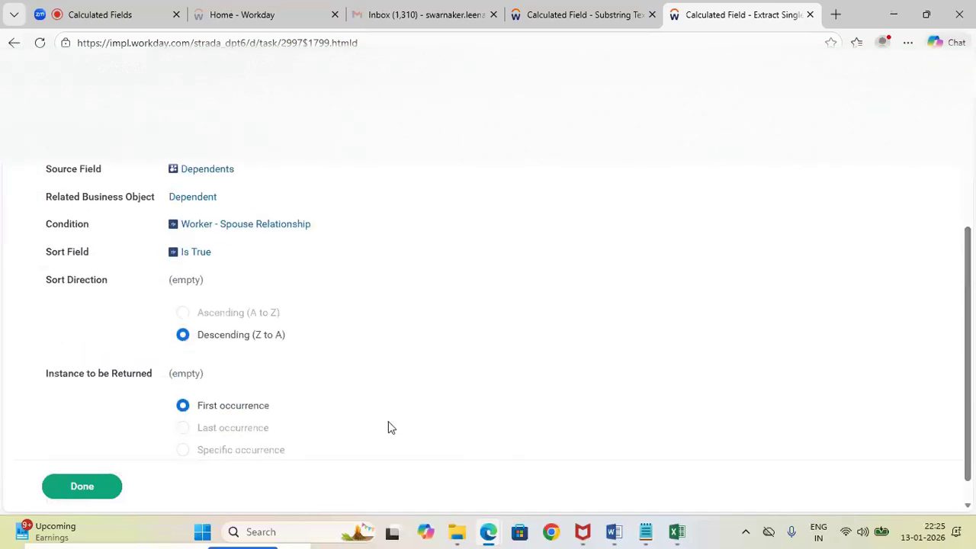
pyautogui.click(83, 488)
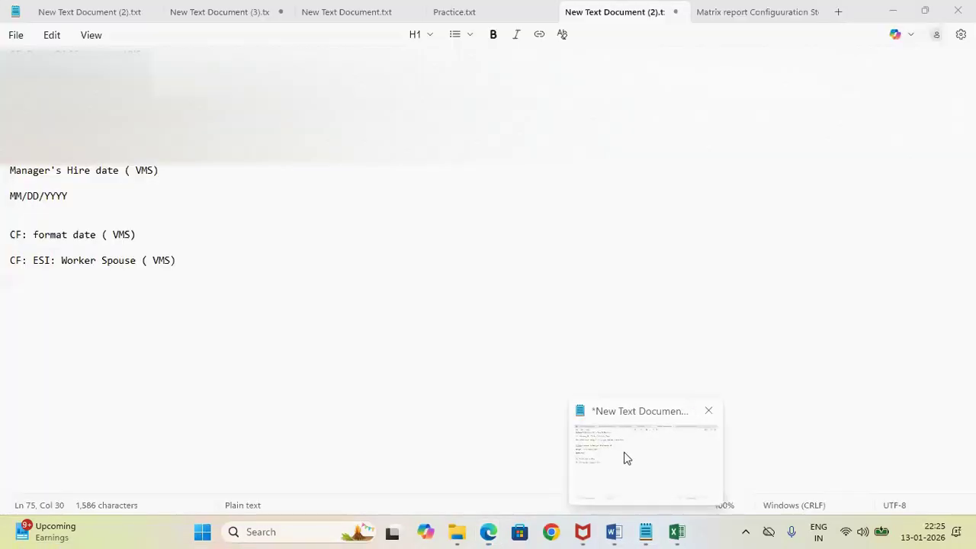
# Compare the calculated field names in the Notepad notes with the dependents example in the Word notes
pyautogui.click(625, 457)
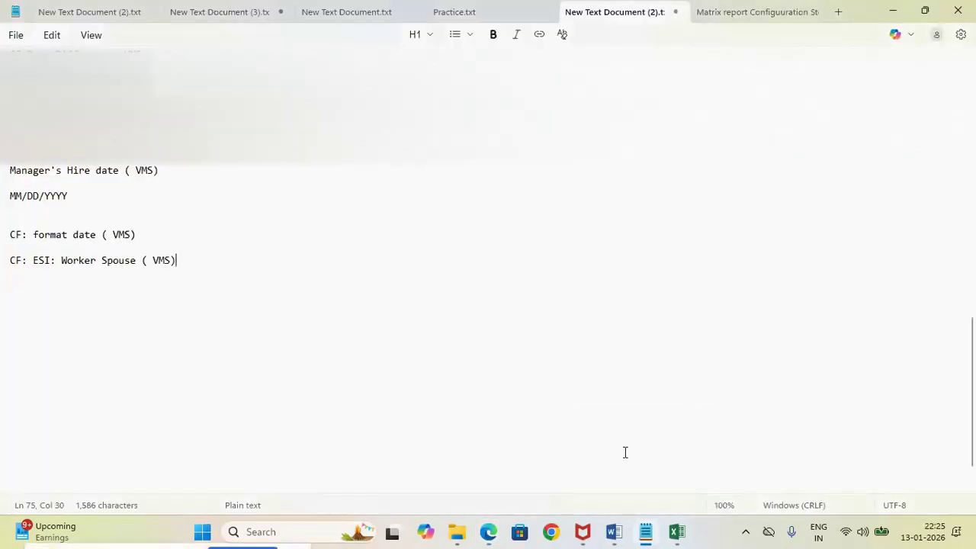
pyautogui.moveTo(624, 540)
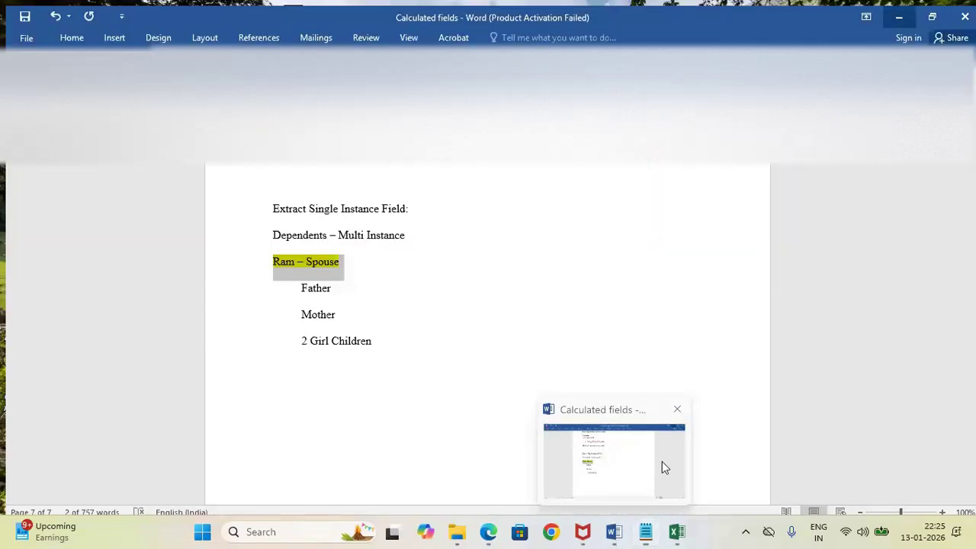
pyautogui.click(662, 461)
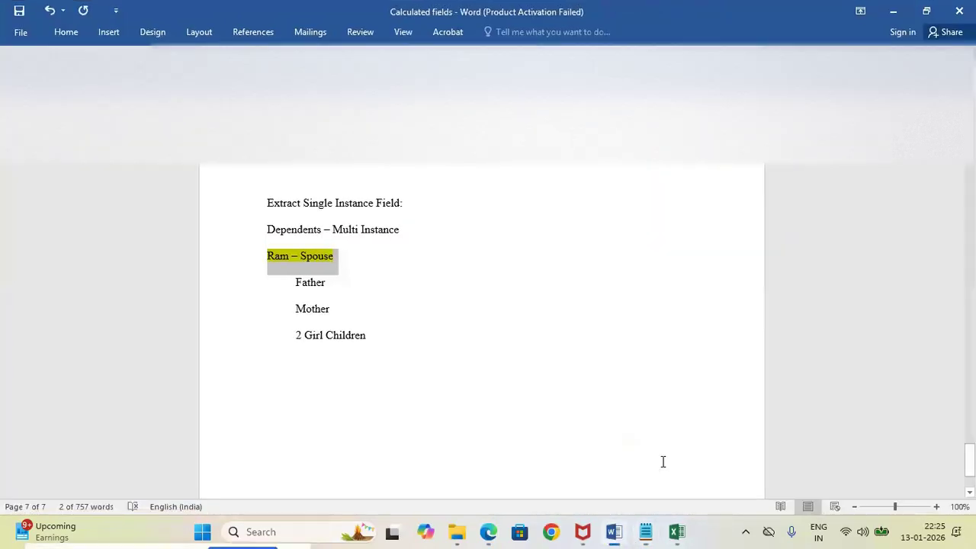
pyautogui.moveTo(646, 536)
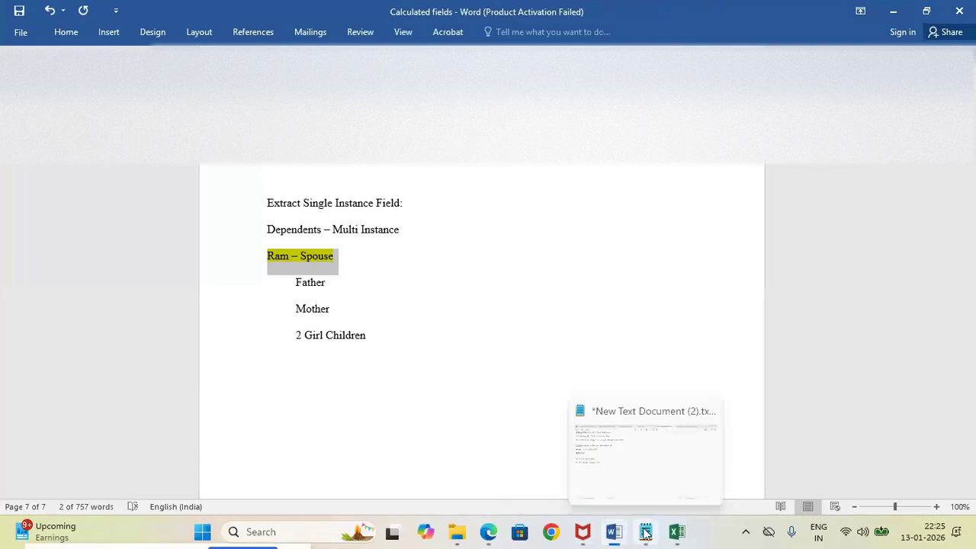
pyautogui.click(629, 464)
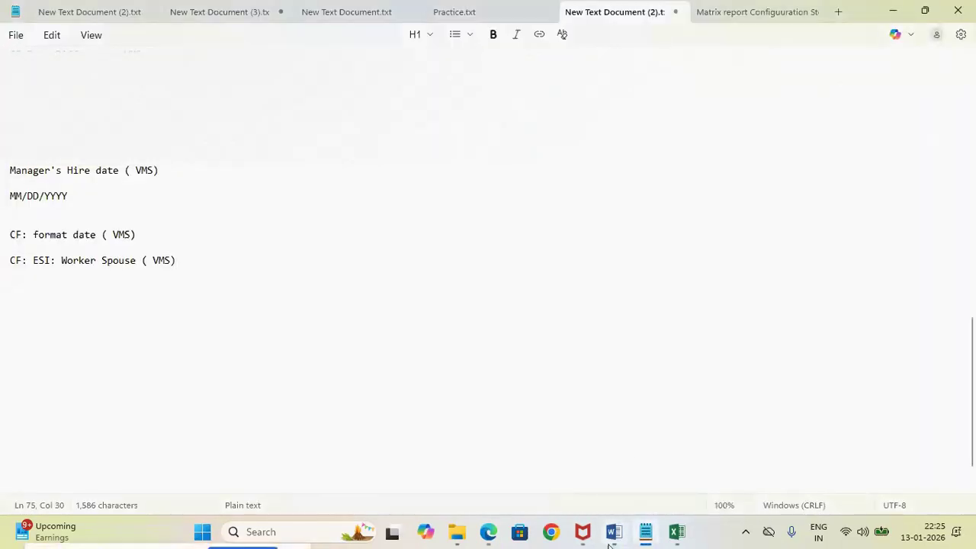
pyautogui.moveTo(614, 531)
pyautogui.click(602, 491)
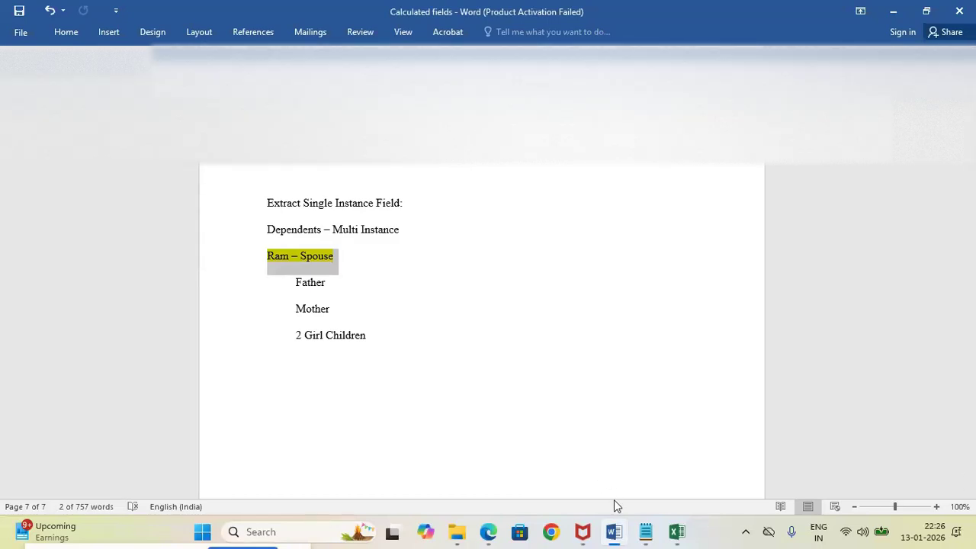
# Add two line breaks below the CF: ESI: Worker Spouse ( VMS) entry in the Notepad notes and return to Workday
pyautogui.moveTo(645, 531)
pyautogui.click(615, 467)
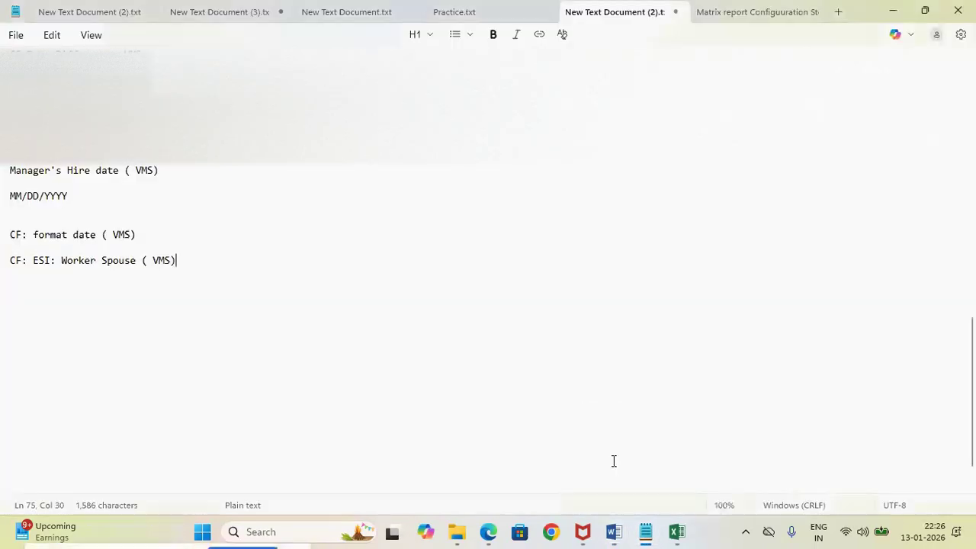
pyautogui.press('Return')
pyautogui.press('Return')
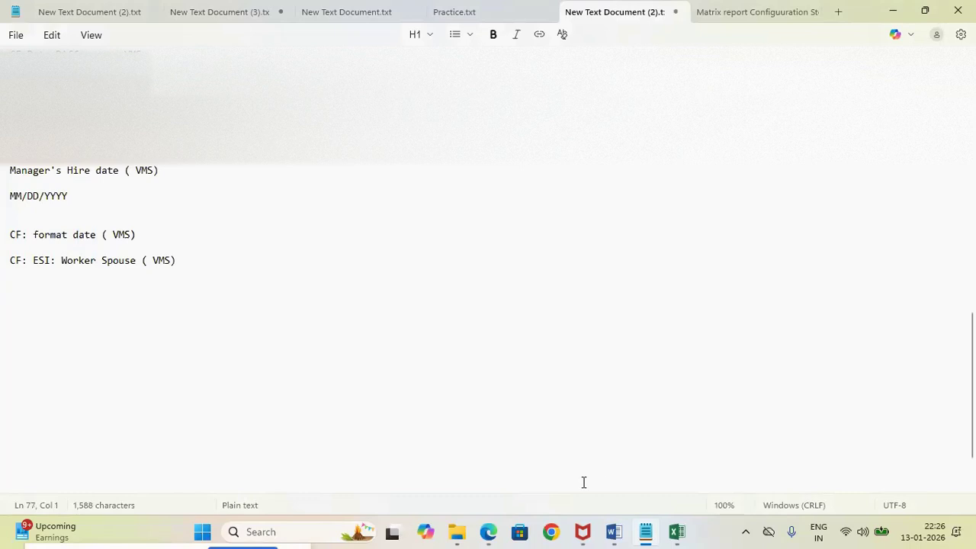
pyautogui.moveTo(495, 539)
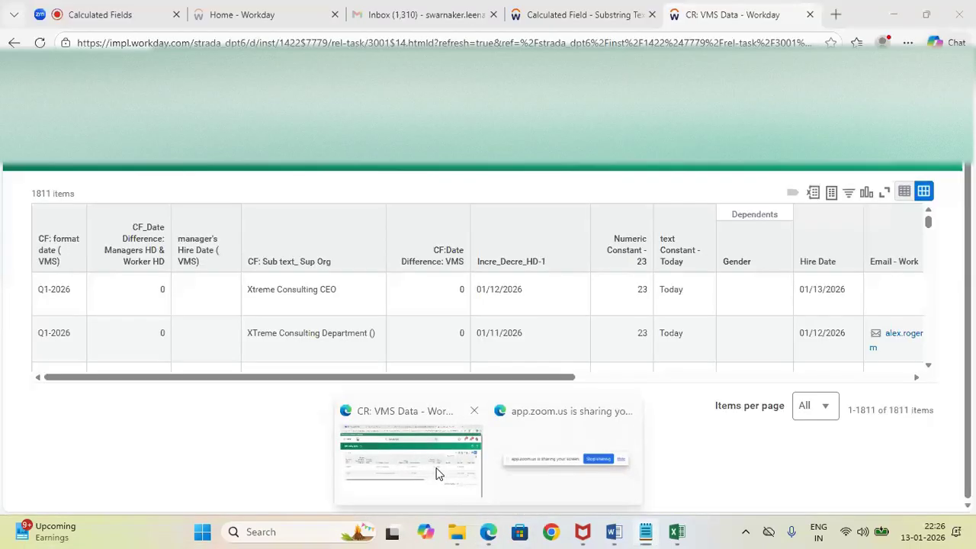
pyautogui.click(438, 475)
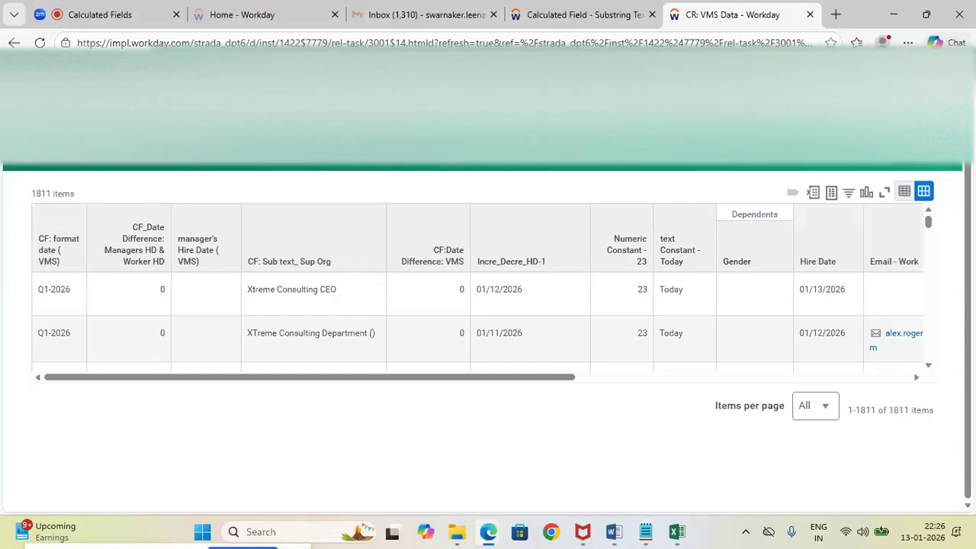
# Review the multi-instance dependents example in the Word notes, ending back on the CR: VMS Data report in Workday
pyautogui.hotkey('alt', 'Tab')
pyautogui.hotkey('alt', 'Tab')
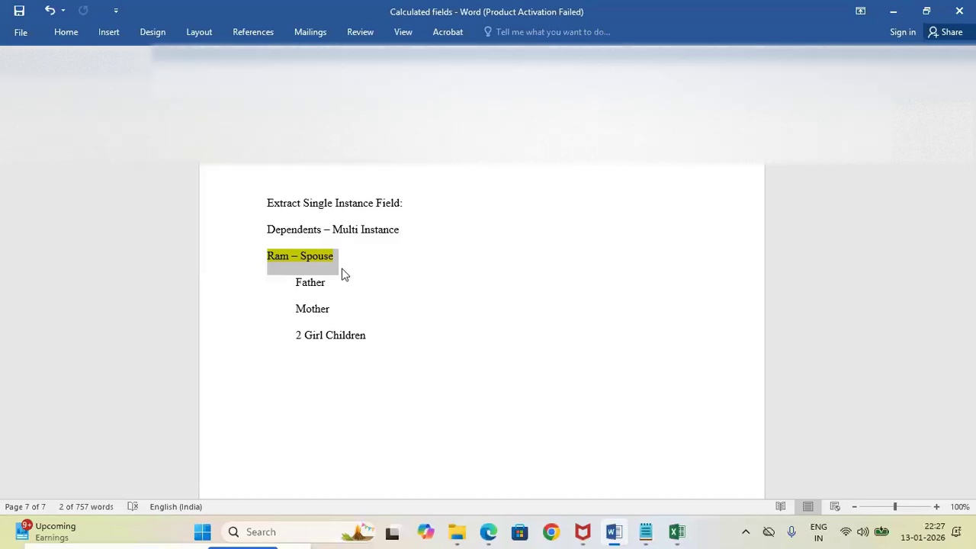
pyautogui.hotkey('alt', 'Tab')
pyautogui.hotkey('alt', 'Tab')
pyautogui.moveTo(488, 531)
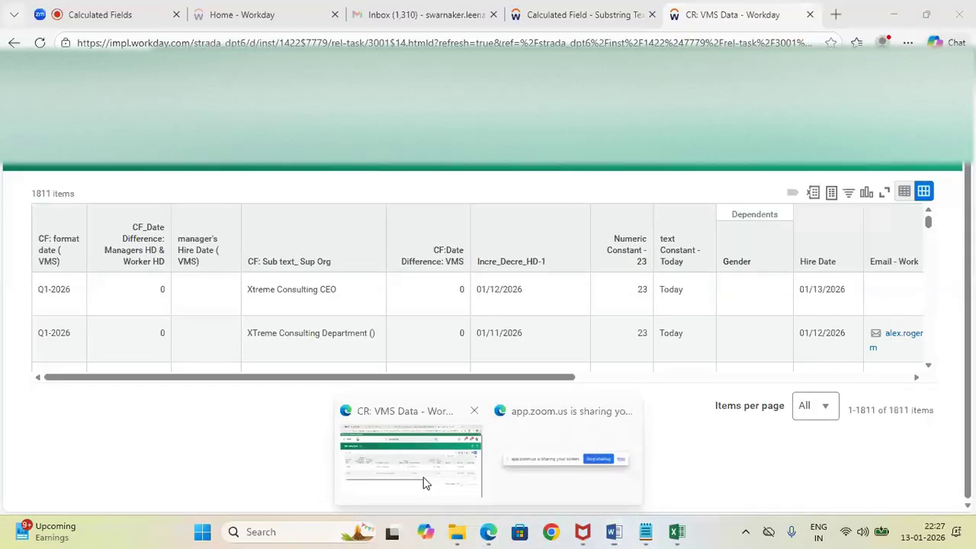
pyautogui.click(425, 484)
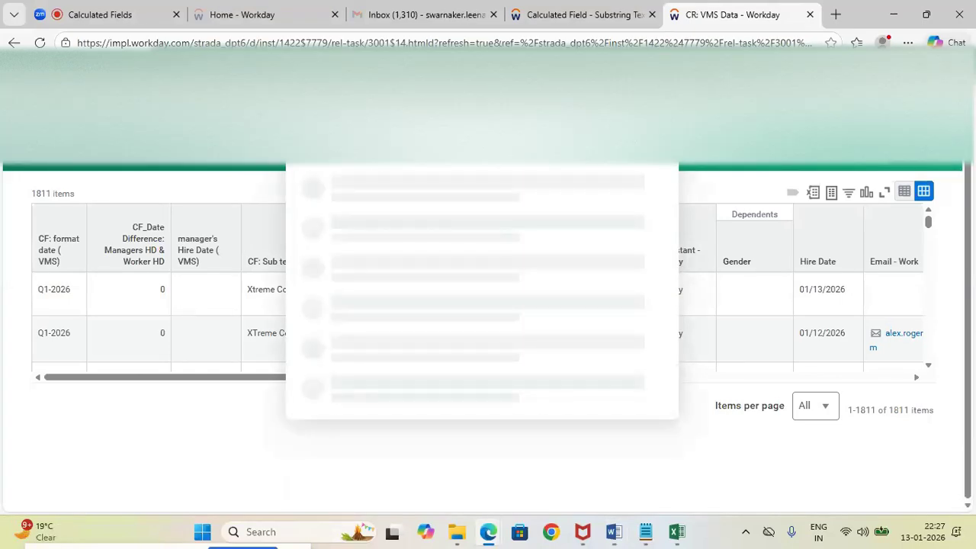
# Search the calculated fields for VMS and view the definition of CF: ESI: Worker Spouse ( VMS), including its sort and instance settings
pyautogui.click(462, 149)
pyautogui.click(398, 217)
pyautogui.write('VMS')
pyautogui.press('Return')
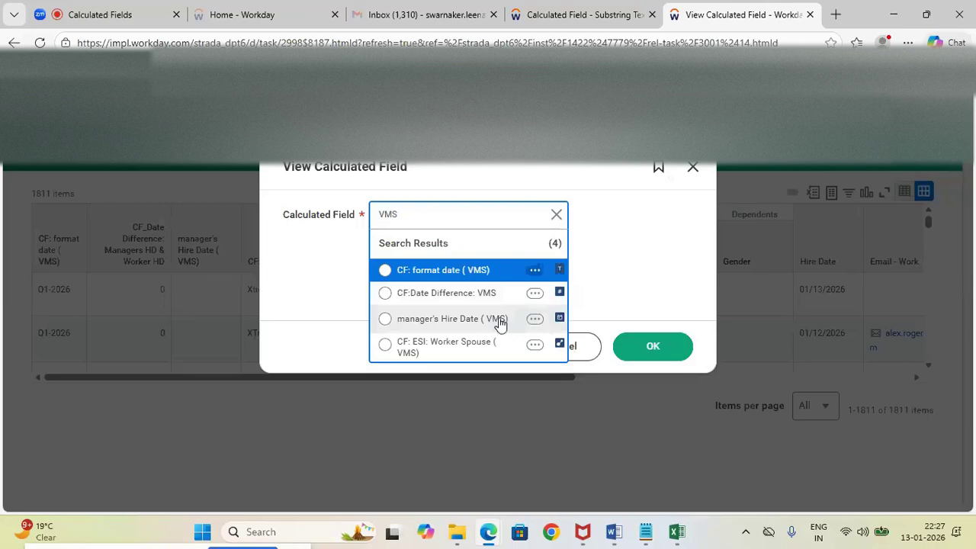
pyautogui.click(386, 347)
pyautogui.click(651, 337)
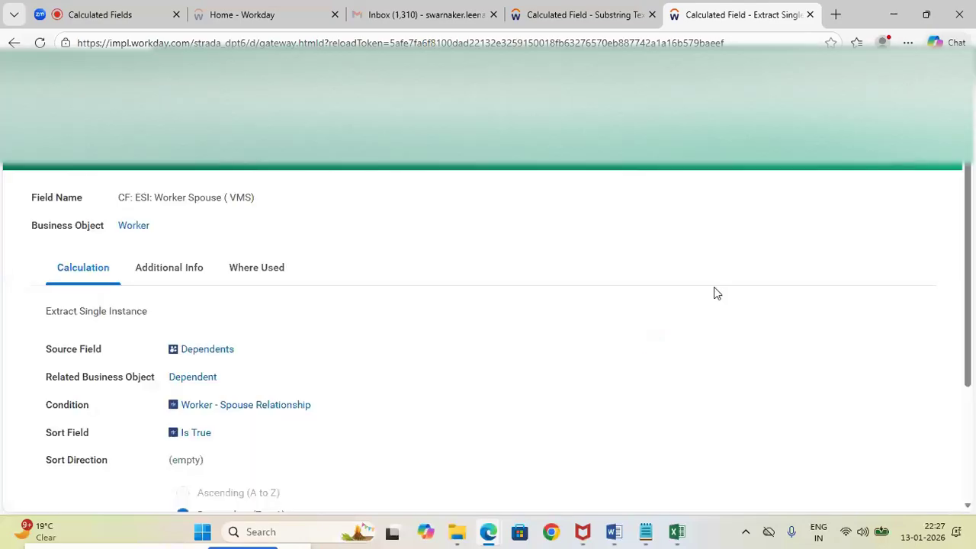
pyautogui.moveTo(967, 242); pyautogui.dragTo(969, 344)
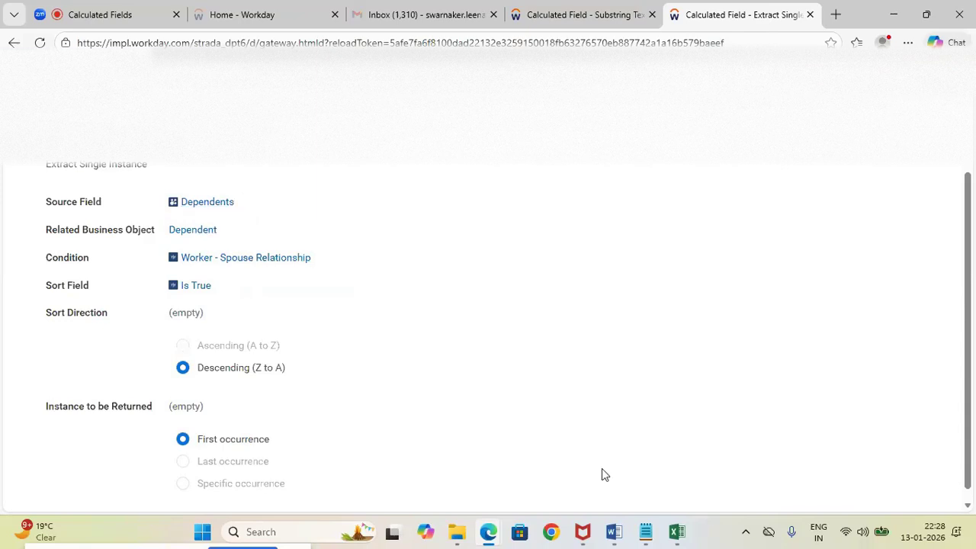
# Switch to the Excel worksheet and enter the sample worker's name in row 10 with the first dependent's name in the adjacent cell
pyautogui.moveTo(686, 537)
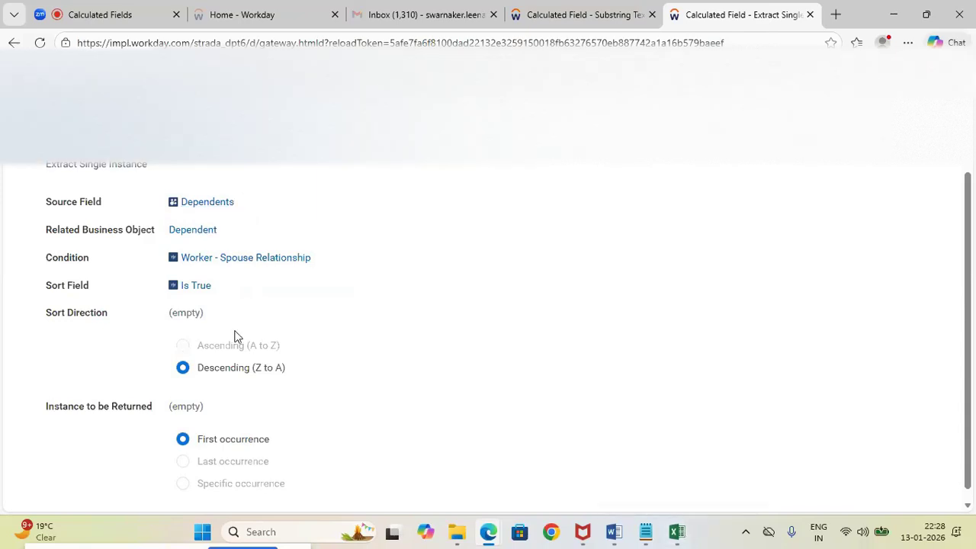
pyautogui.moveTo(194, 286)
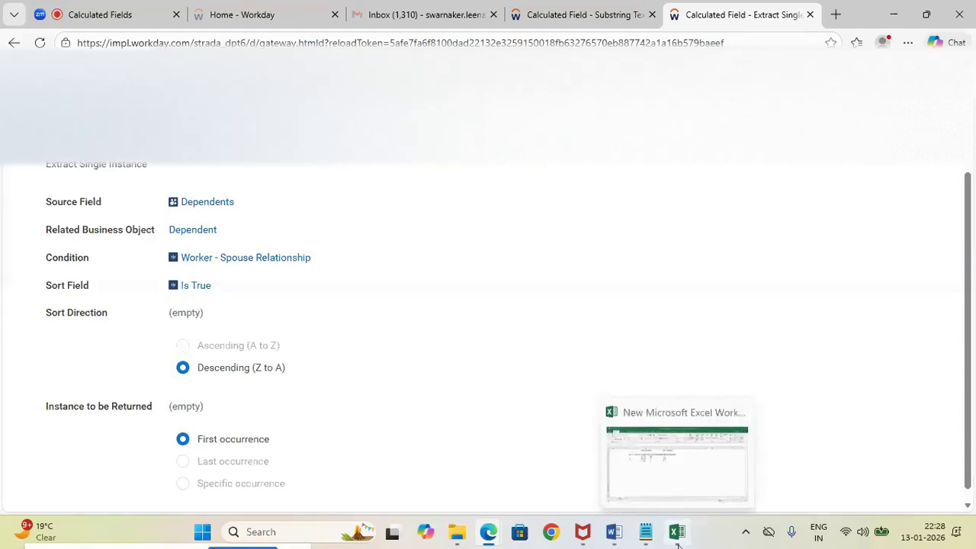
pyautogui.moveTo(670, 485)
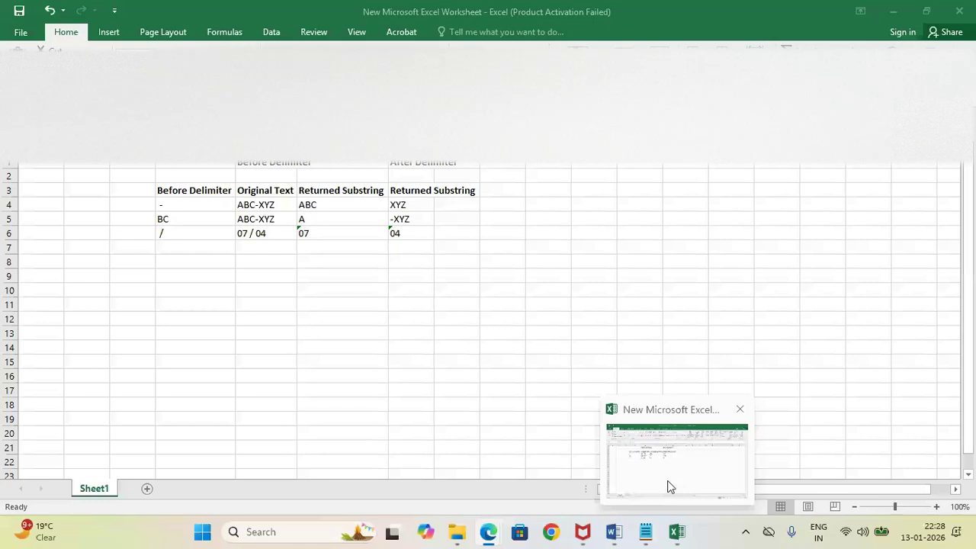
pyautogui.click(669, 486)
pyautogui.click(471, 286)
pyautogui.write('Ram')
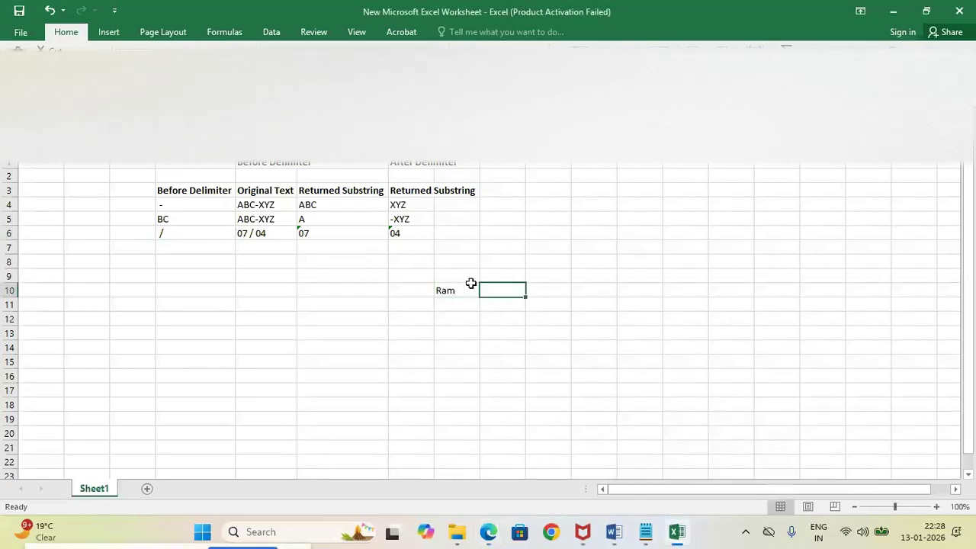
pyautogui.write('Sita')
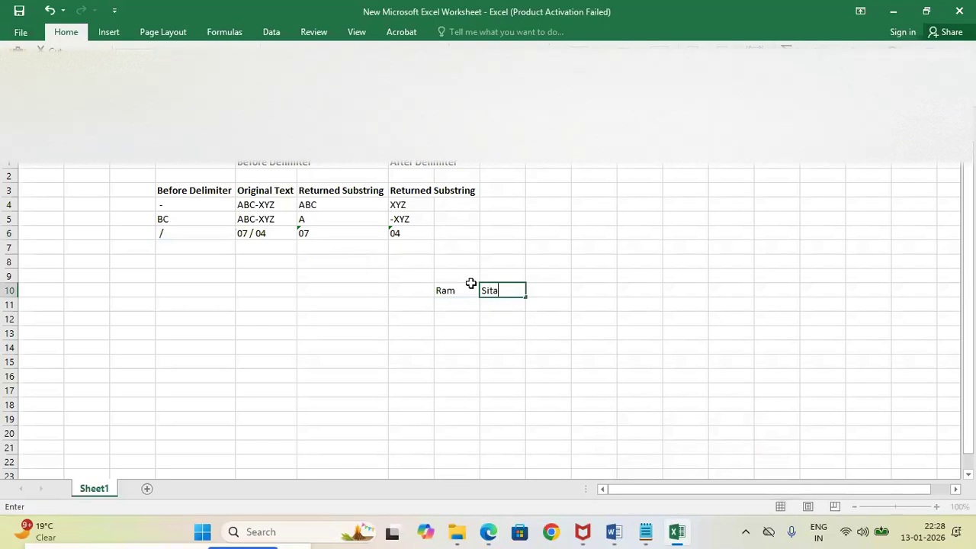
pyautogui.press('Return')
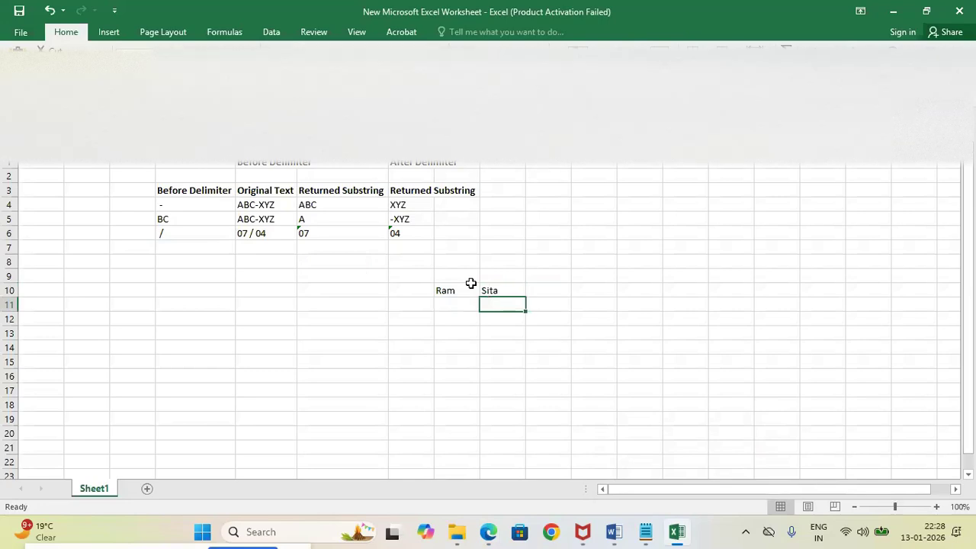
pyautogui.write('v')
pyautogui.press('Return')
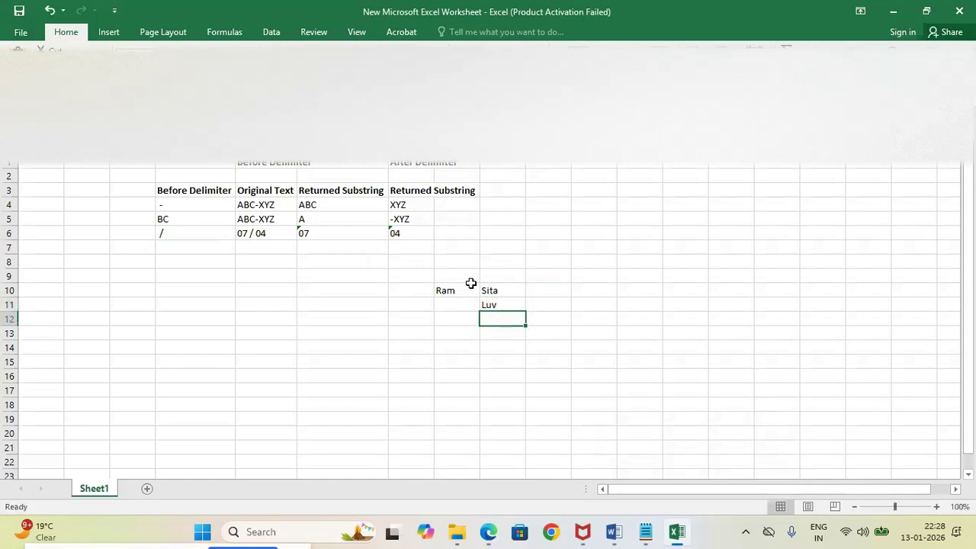
pyautogui.press('Up')
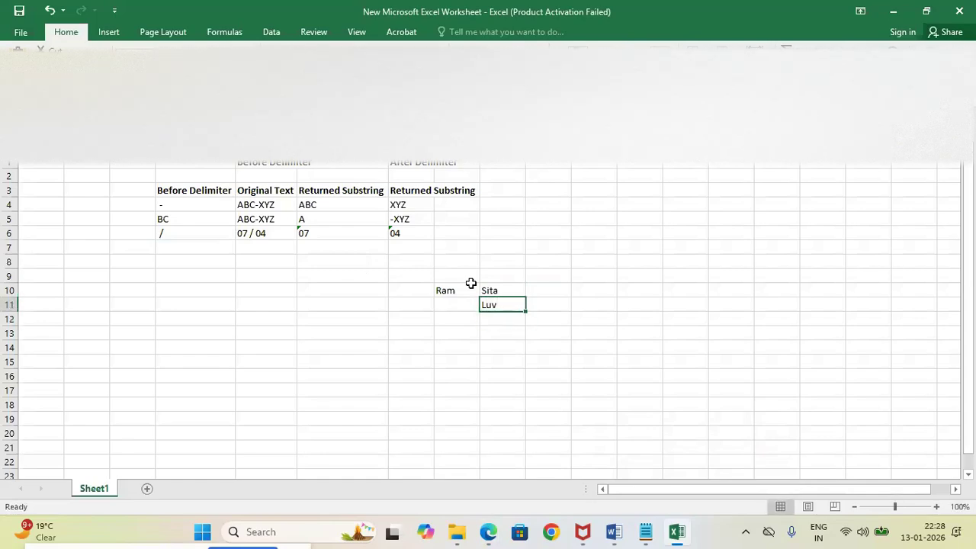
pyautogui.hotkey('alt', 'Tab')
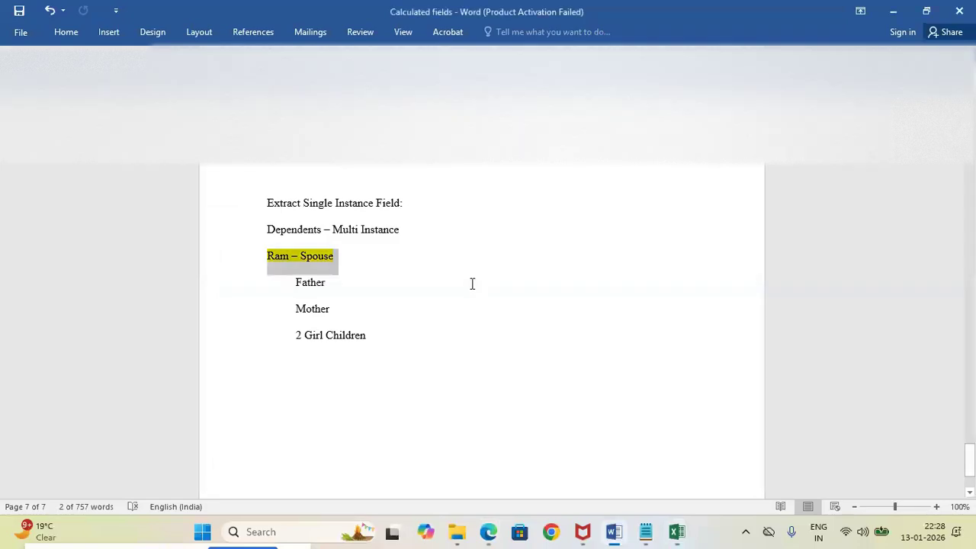
pyautogui.hotkey('alt', 'Tab')
pyautogui.press('BackSpace')
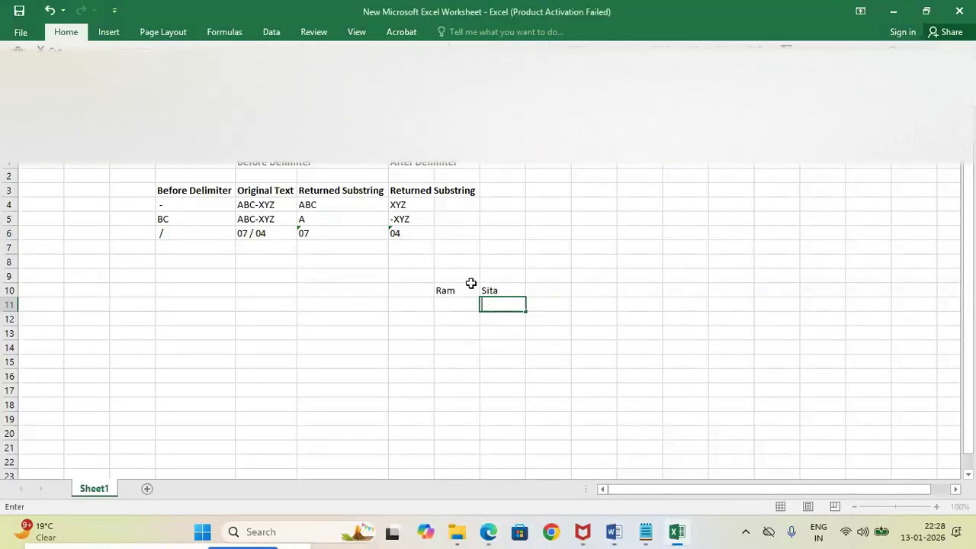
# Enter two more sample dependent names in rows 11 and 12, directly below the first dependent
pyautogui.write('Nita')
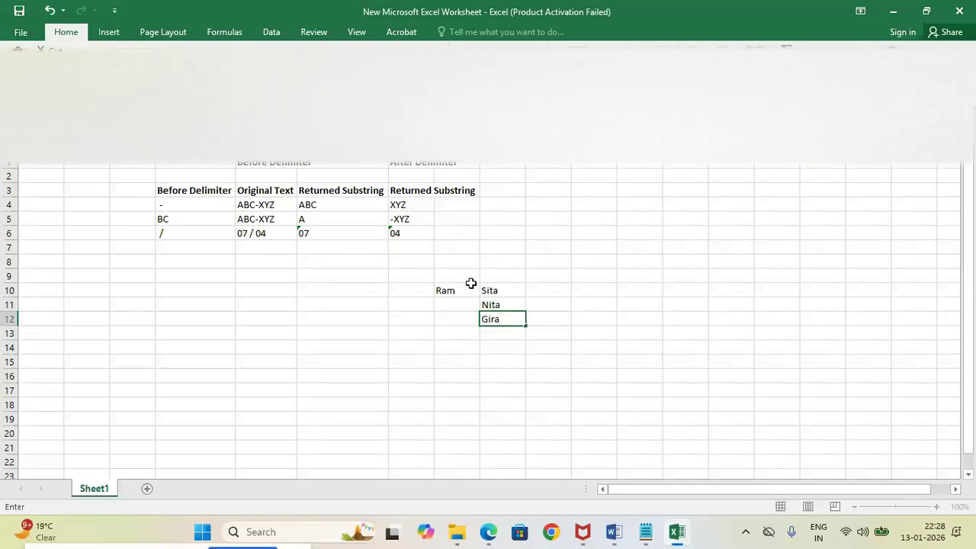
pyautogui.write('Gita')
pyautogui.click(529, 308)
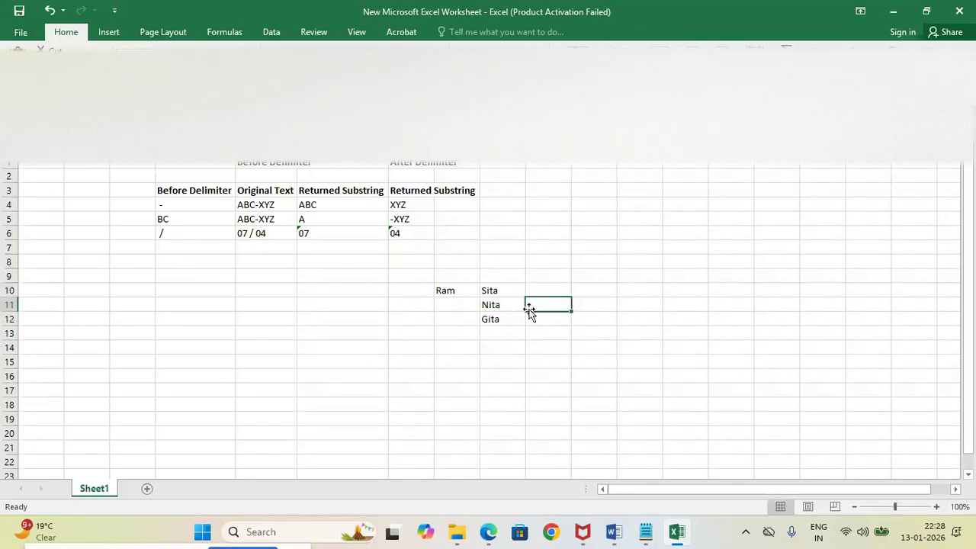
# Enter the relationship beside each sample dependent: Spouse in row 10 and Child in rows 11 and 12
pyautogui.write('Child')
pyautogui.press('Return')
pyautogui.write('Child')
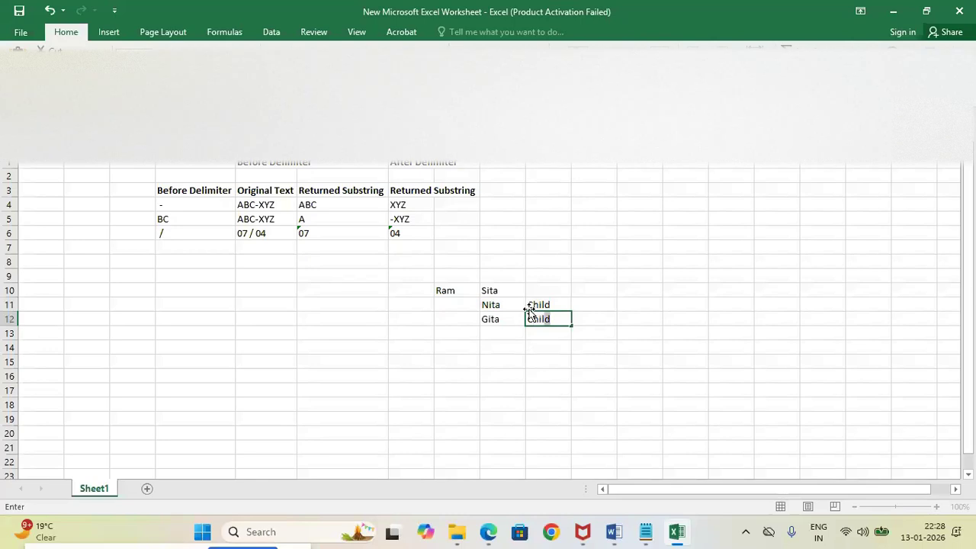
pyautogui.press('Up')
pyautogui.press('Up')
pyautogui.write('Spouse')
pyautogui.press('Tab')
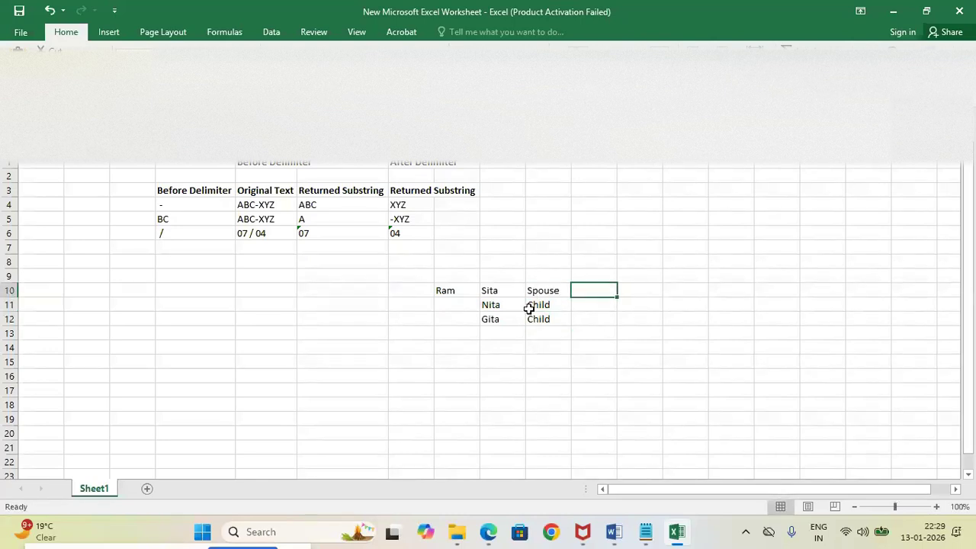
# Mark the Spouse row as True in the adjacent cell and return to that row's dependent name
pyautogui.write('True')
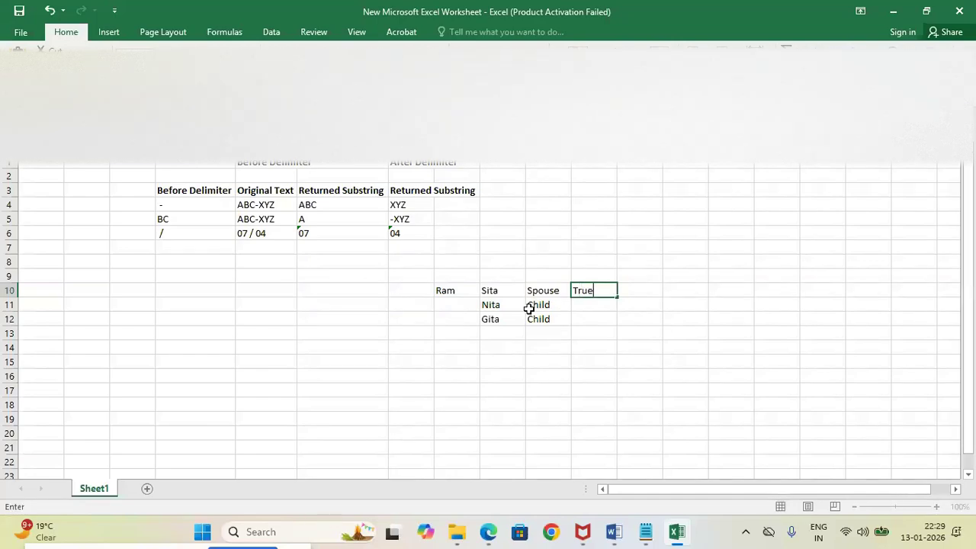
pyautogui.press('Tab')
pyautogui.press('Left')
pyautogui.press('Left')
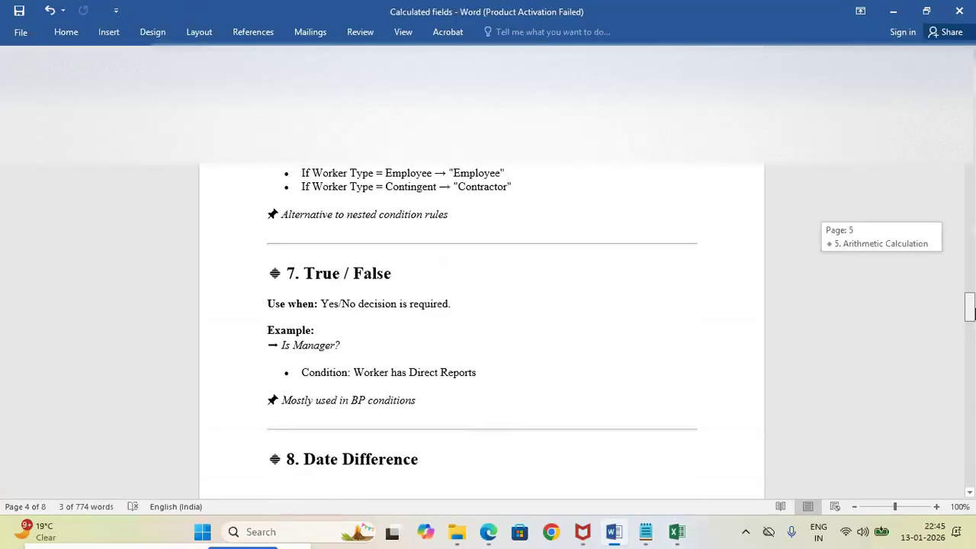
# Review the Extract Single Instance Field example in the Word notes and return to the worker spouse field definition in Workday
pyautogui.moveTo(970, 301); pyautogui.dragTo(970, 366)
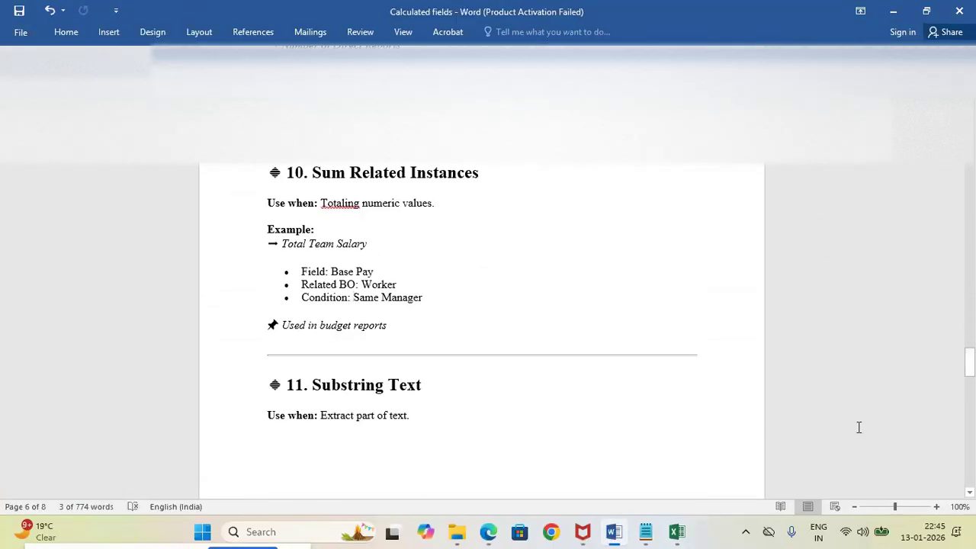
pyautogui.moveTo(969, 362); pyautogui.dragTo(962, 399)
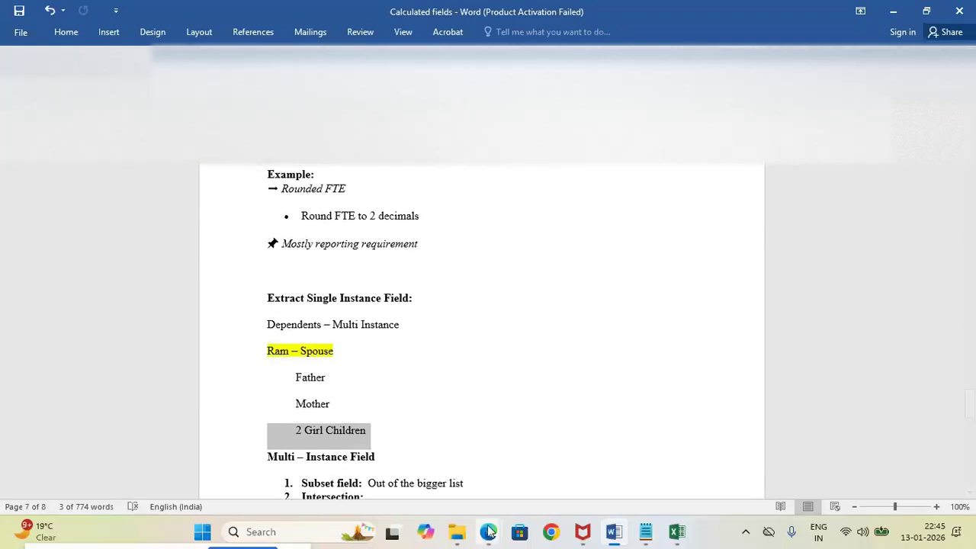
pyautogui.moveTo(489, 531)
pyautogui.click(435, 482)
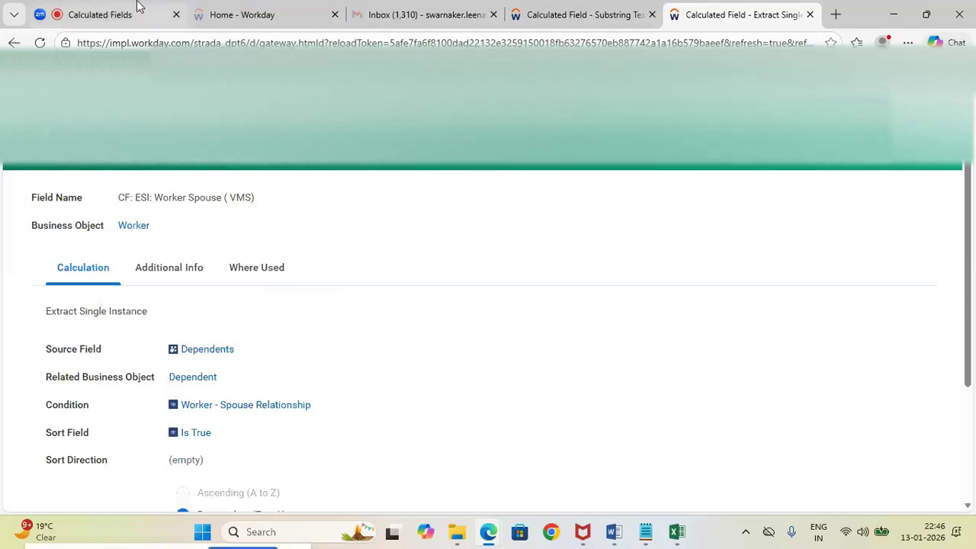
# Switch to the Calculated Fields Zoom meeting and show its meeting controls
pyautogui.moveTo(137, 6)
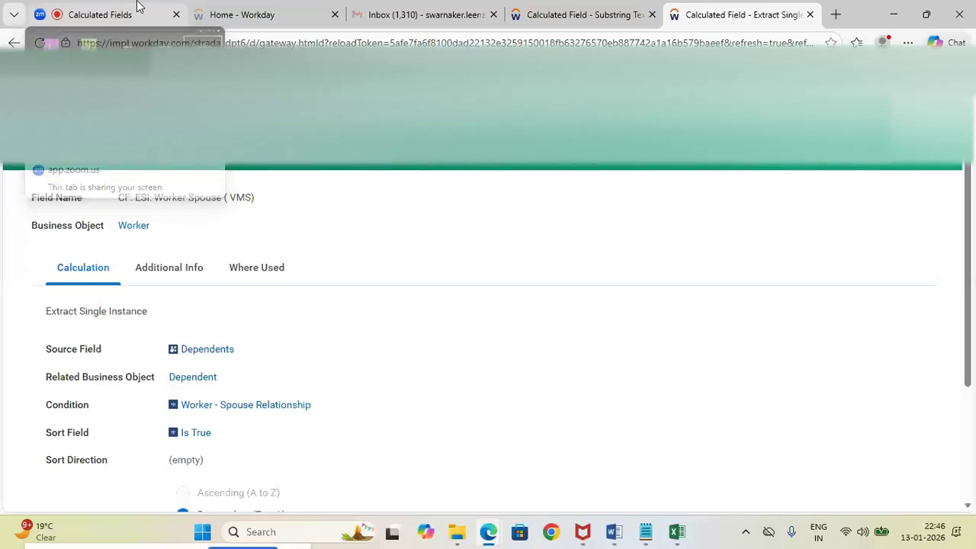
pyautogui.click(139, 7)
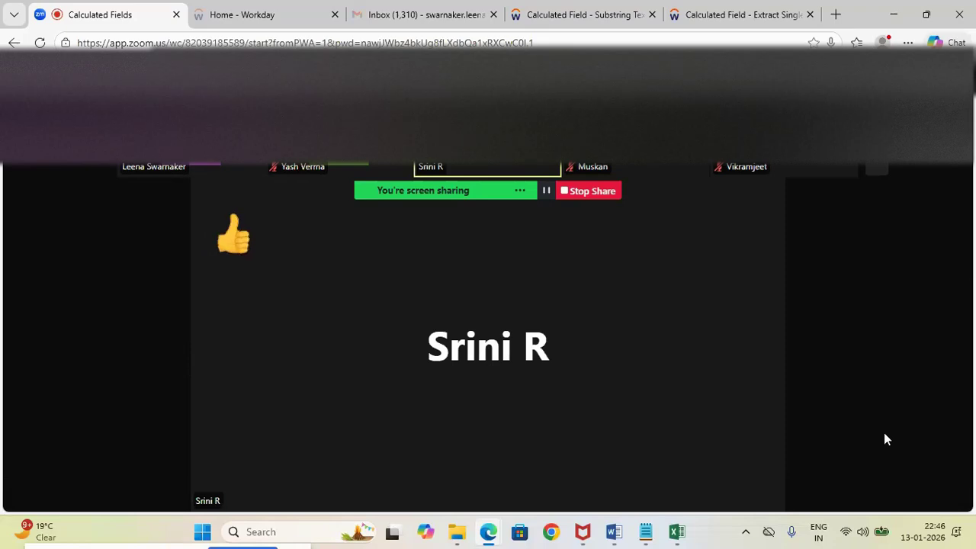
pyautogui.moveTo(904, 427)
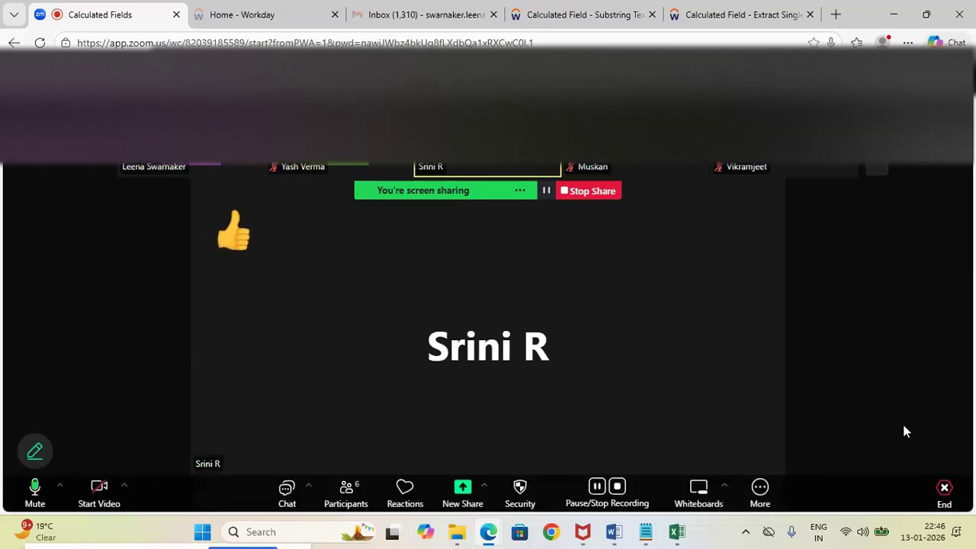